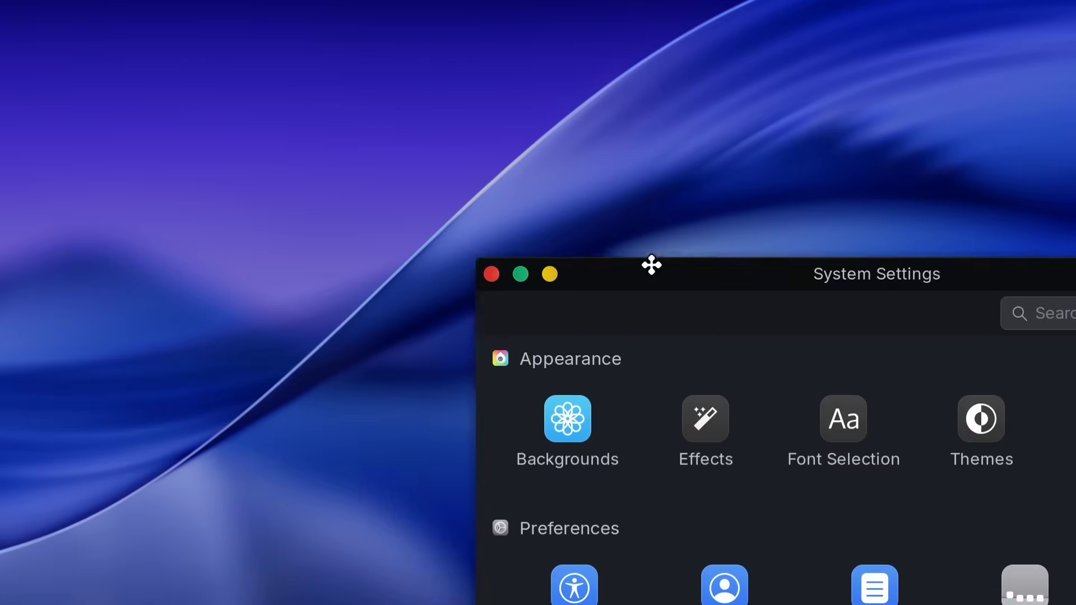
- Rearrange the System Settings and Home windows, checking the MacTahoe folder's options without acting
{"action": "left_click_drag", "start_coordinate": [650, 264], "coordinate": [264, 62]}
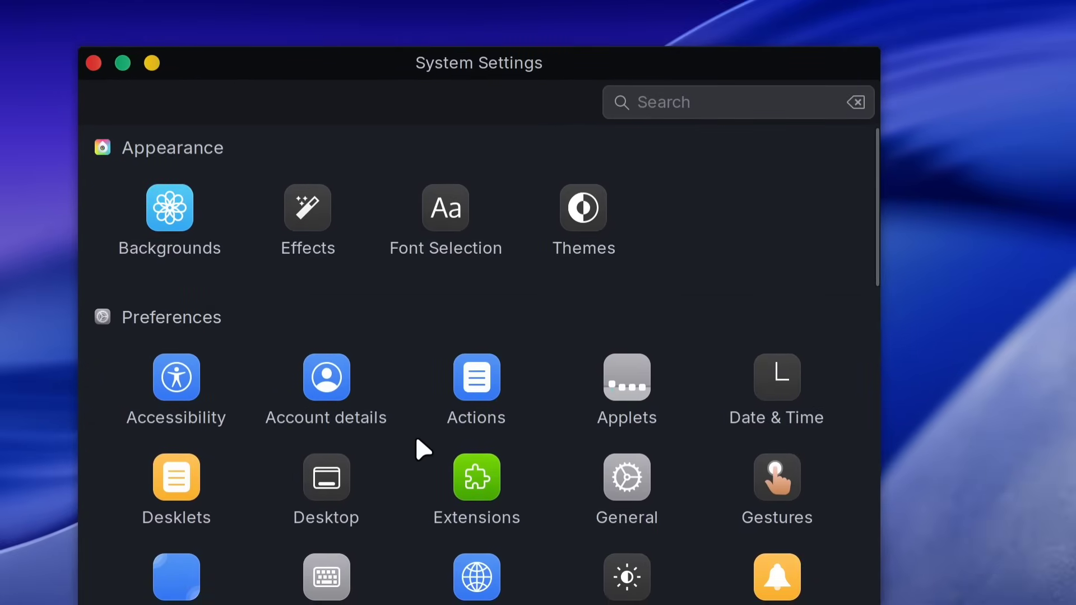
{"action": "scroll", "coordinate": [418, 444], "scroll_direction": "down", "scroll_amount": 3}
{"action": "scroll", "coordinate": [417, 438], "scroll_direction": "down", "scroll_amount": 12}
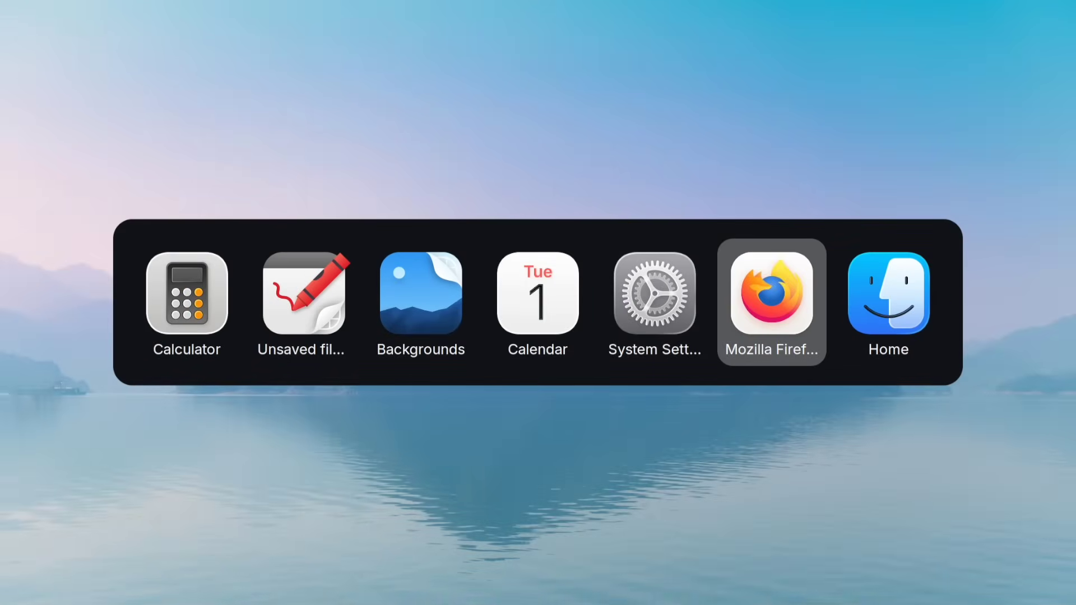
{"action": "key", "text": "alt+Tab"}
{"action": "key", "text": "alt+Tab"}
{"action": "key", "text": "alt+Tab"}
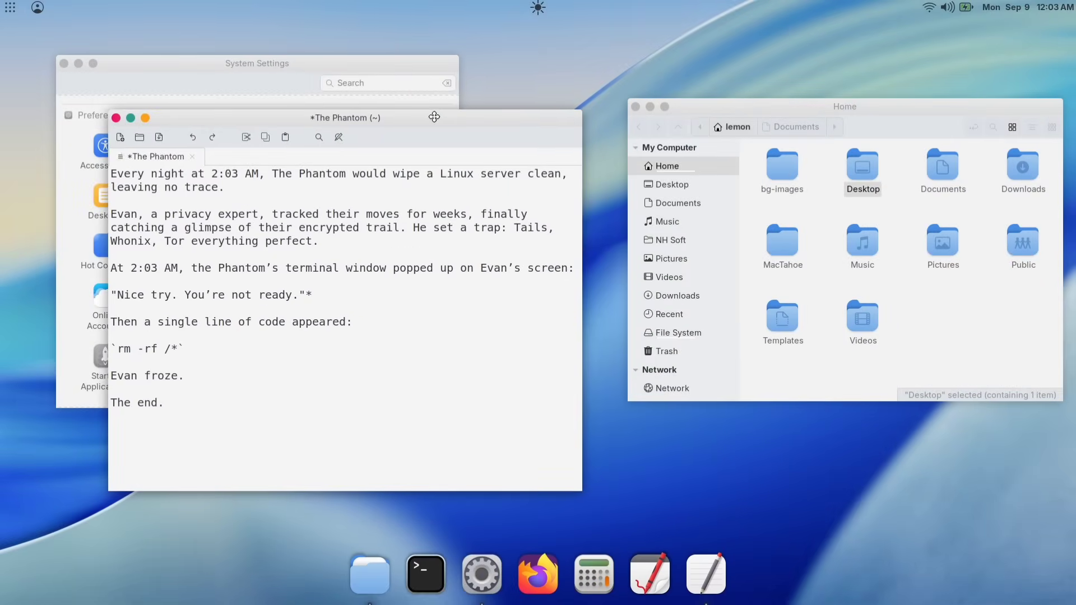
{"action": "left_click", "coordinate": [249, 65]}
{"action": "left_click_drag", "start_coordinate": [713, 108], "coordinate": [470, 145]}
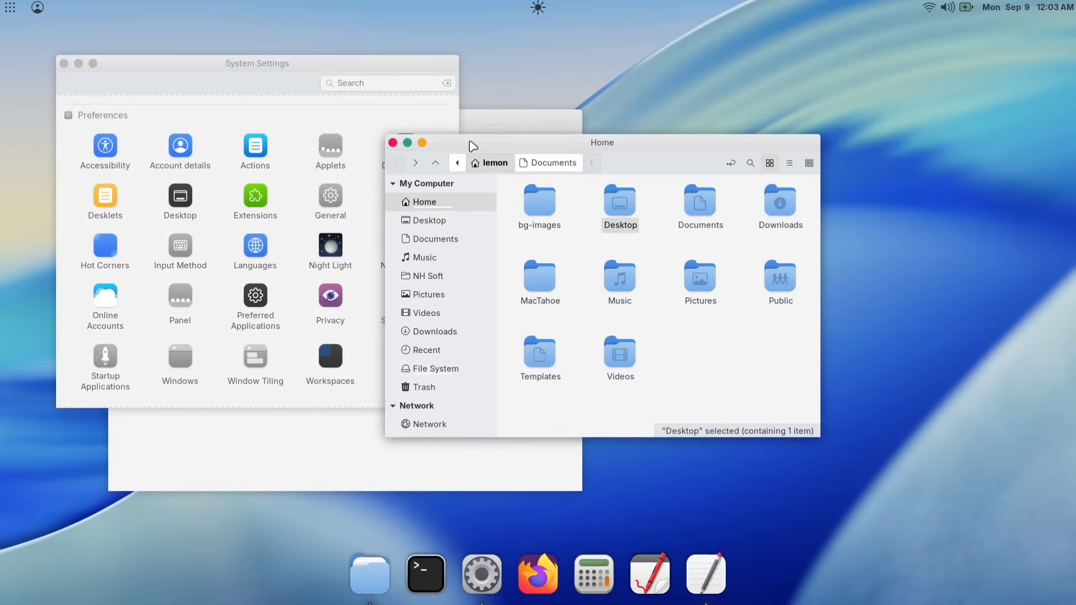
{"action": "right_click", "coordinate": [535, 276]}
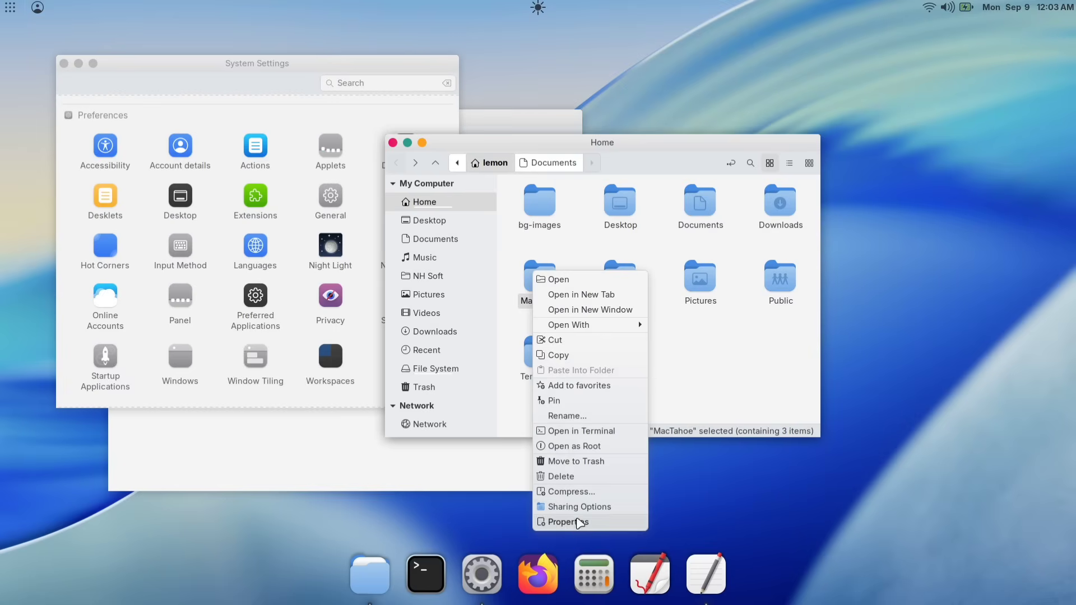
{"action": "key", "text": "Escape"}
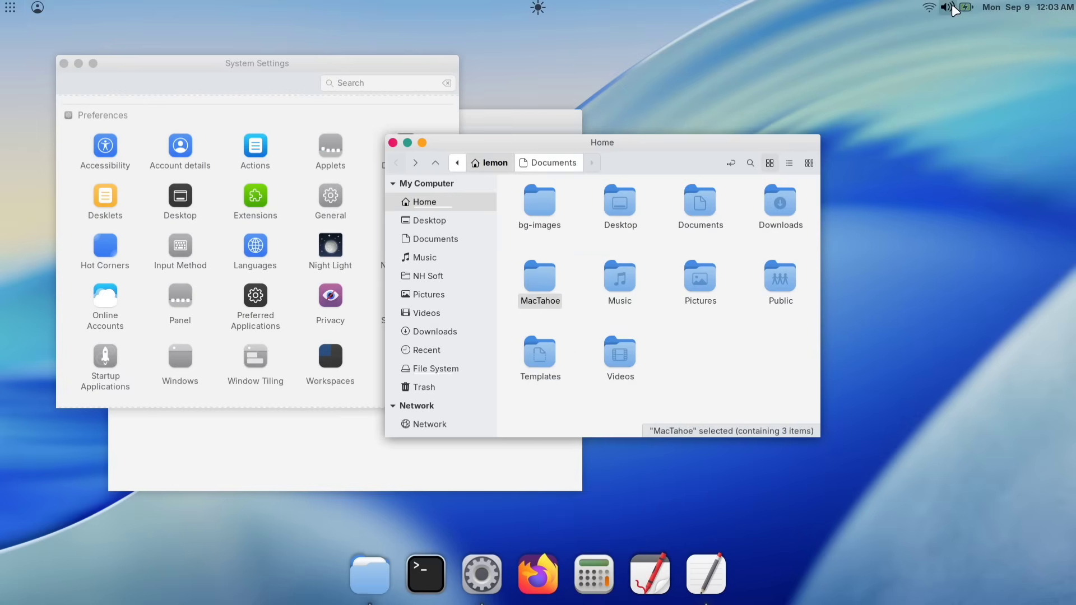
- Lower the screen brightness to 30% from the battery and brightness menu
{"action": "left_click", "coordinate": [965, 8]}
{"action": "mouse_move", "coordinate": [982, 88]}
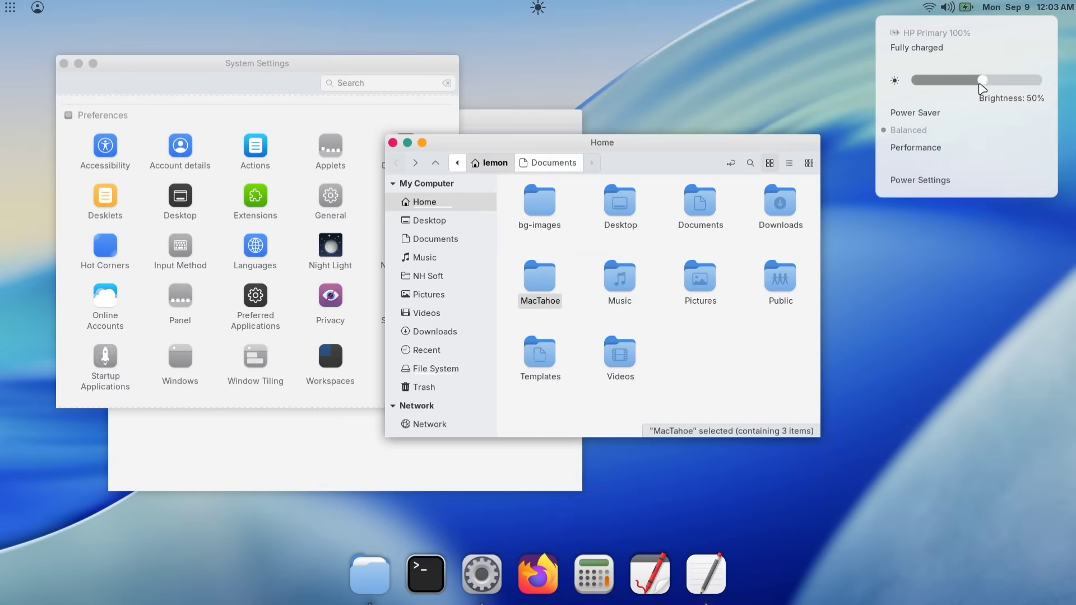
{"action": "left_click_drag", "start_coordinate": [982, 88], "coordinate": [951, 89]}
{"action": "left_click", "coordinate": [947, 9]}
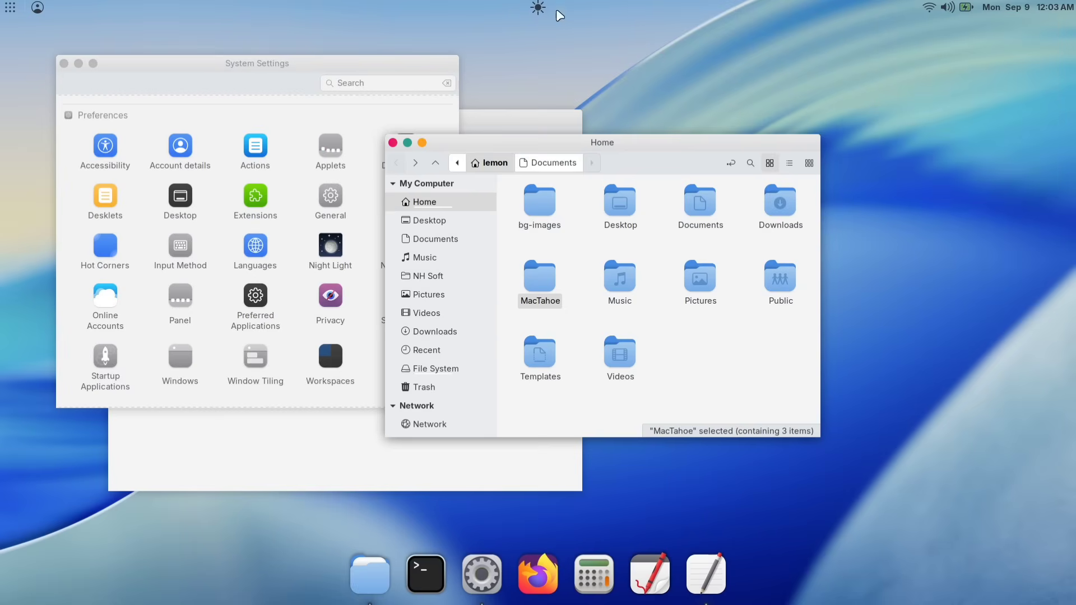
- Turn Dark Mode on from the panel sun icon and show the window overview
{"action": "left_click", "coordinate": [537, 8]}
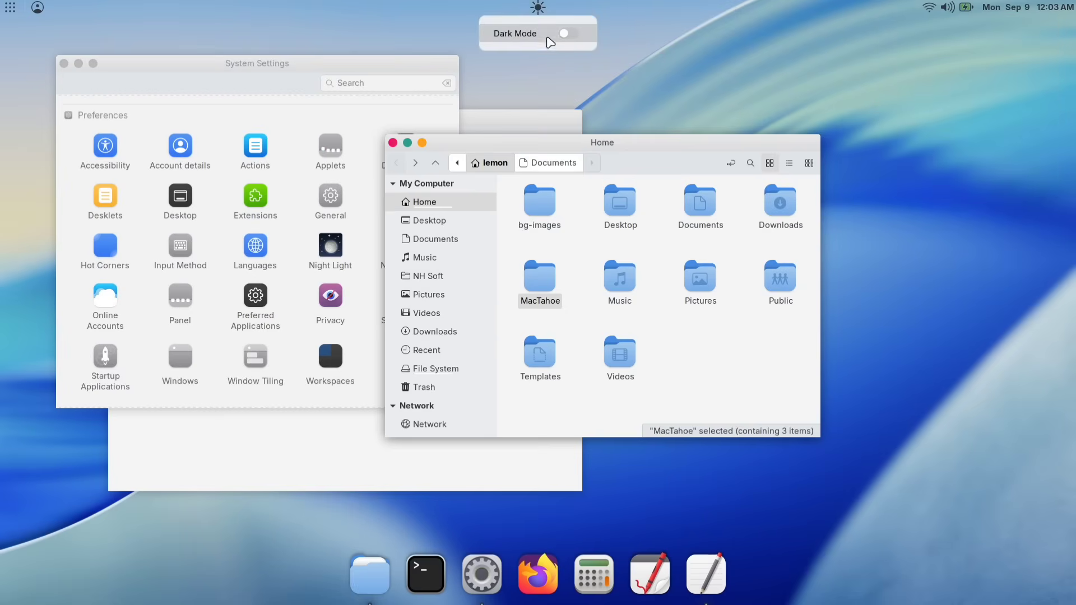
{"action": "left_click", "coordinate": [565, 35]}
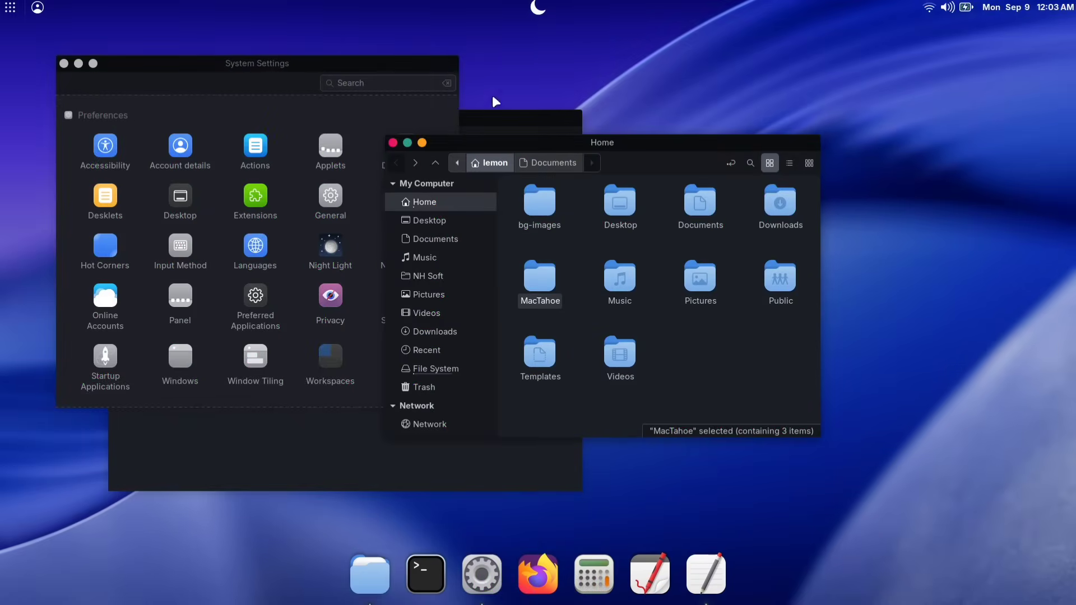
{"action": "key", "text": "ctrl+alt+Down"}
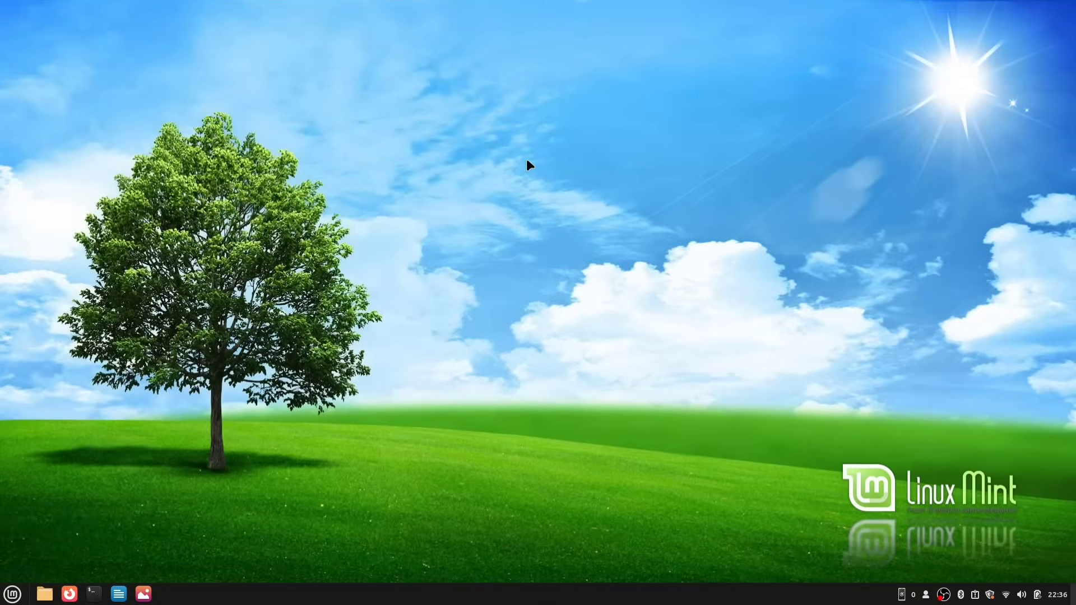
- Open System Settings' Display page and enable the fractional scaling controls
{"action": "key", "text": "super"}
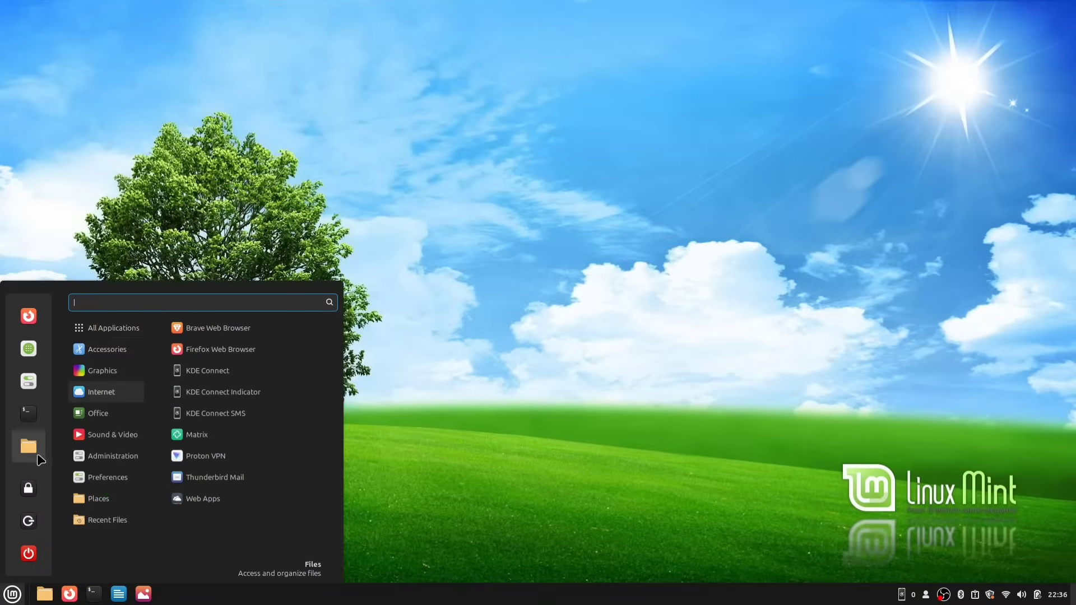
{"action": "left_click", "coordinate": [35, 377]}
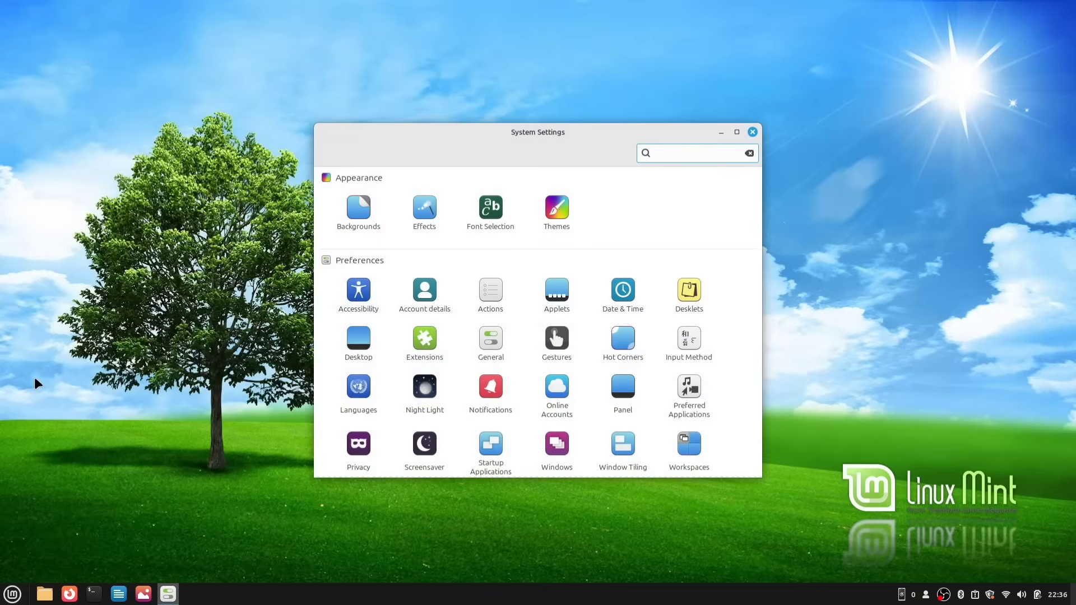
{"action": "scroll", "coordinate": [429, 354], "scroll_direction": "down", "scroll_amount": 5}
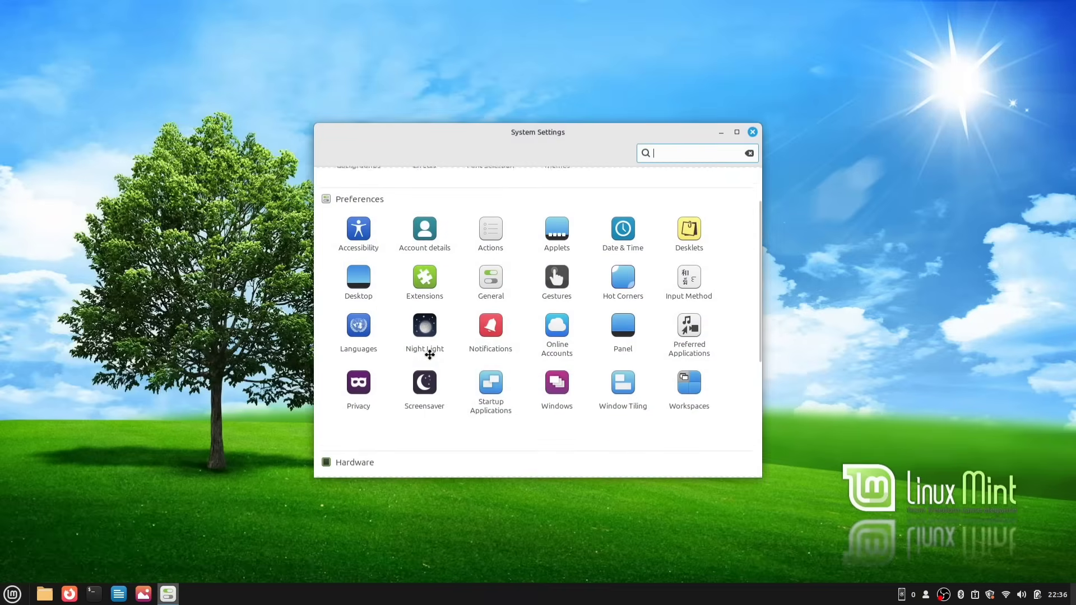
{"action": "scroll", "coordinate": [429, 354], "scroll_direction": "down", "scroll_amount": 3}
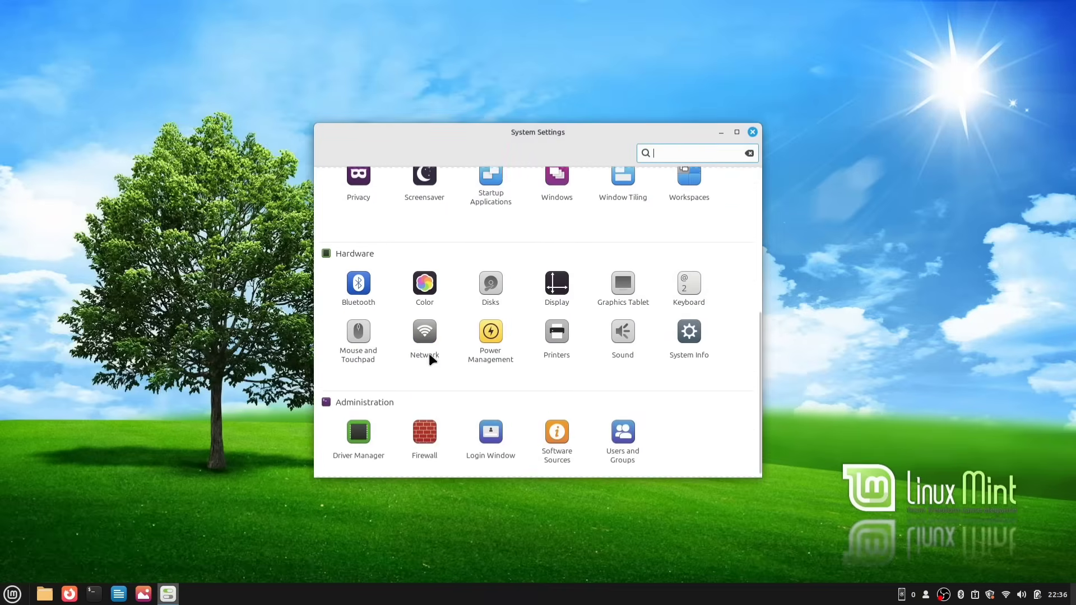
{"action": "left_click", "coordinate": [561, 280]}
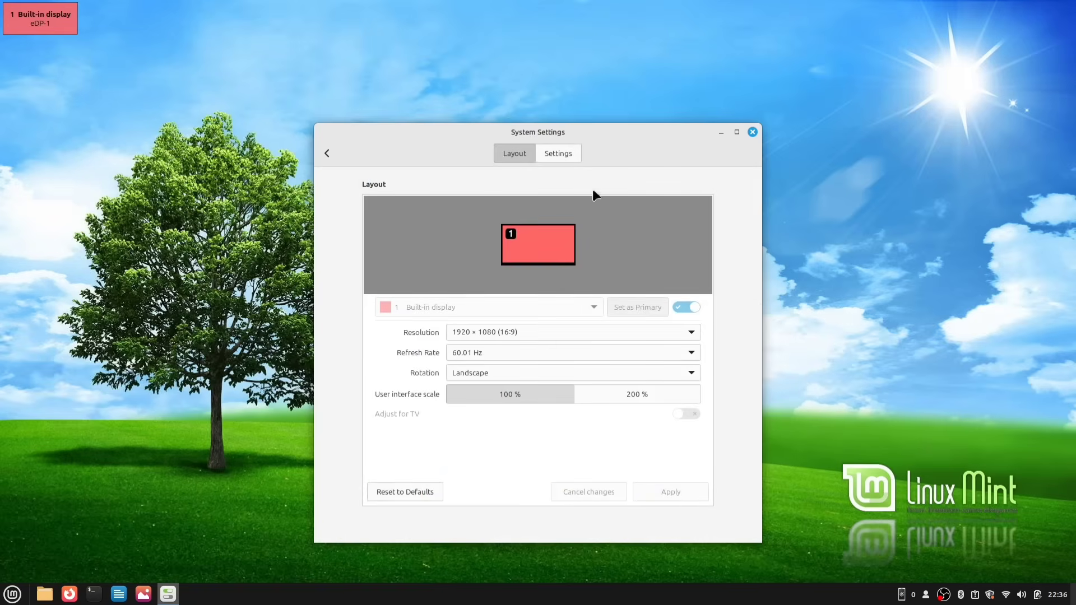
{"action": "left_click", "coordinate": [570, 153]}
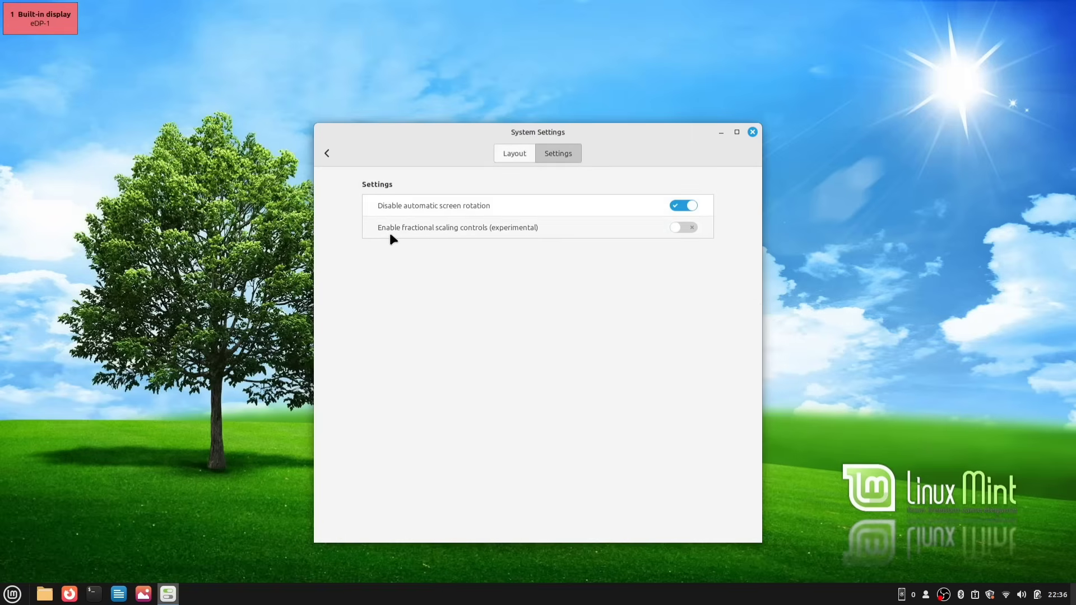
{"action": "mouse_move", "coordinate": [447, 227]}
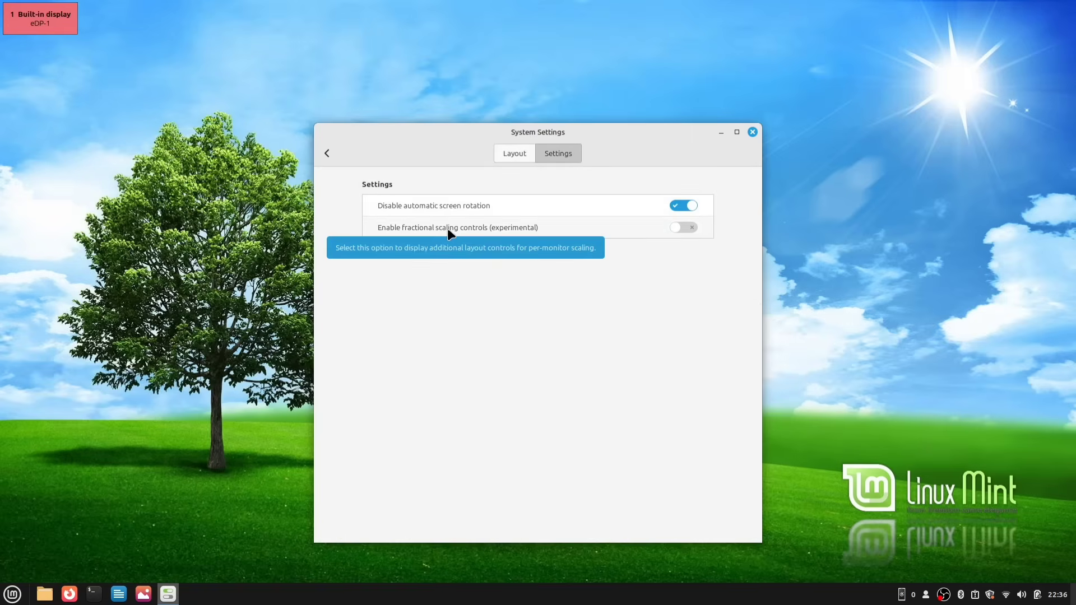
{"action": "left_click", "coordinate": [679, 227]}
- Try a 125% monitor scale, revert to 100%, and close System Settings
{"action": "left_click", "coordinate": [508, 149]}
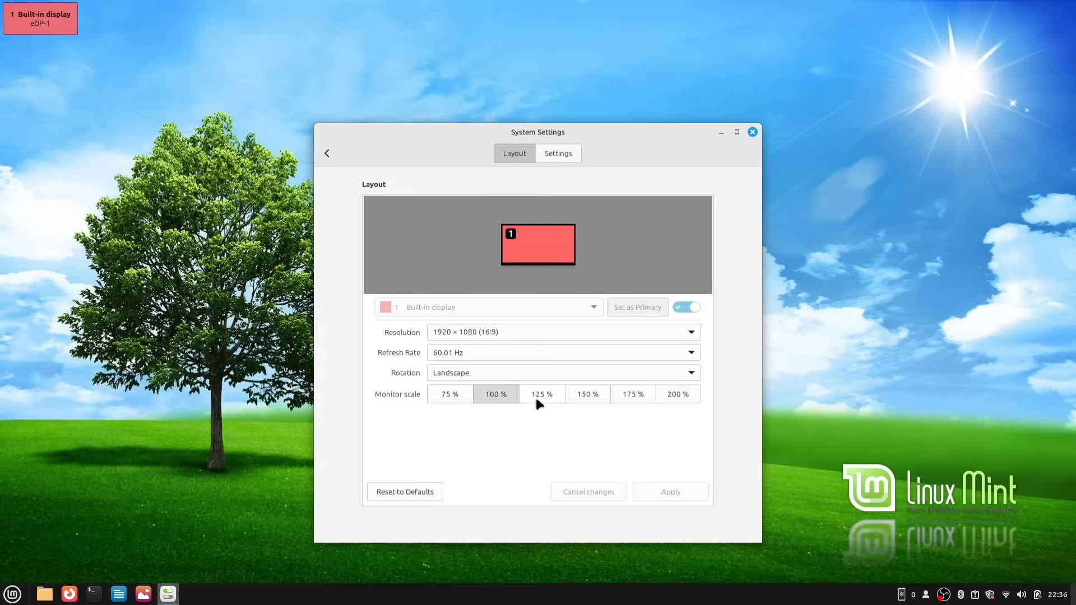
{"action": "left_click", "coordinate": [541, 399]}
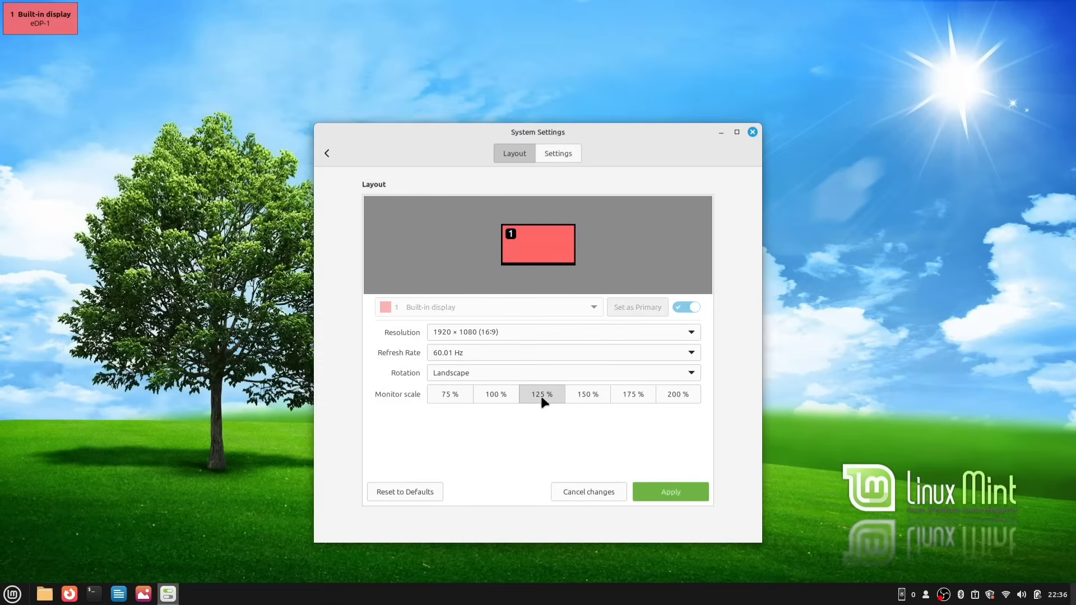
{"action": "left_click", "coordinate": [678, 496]}
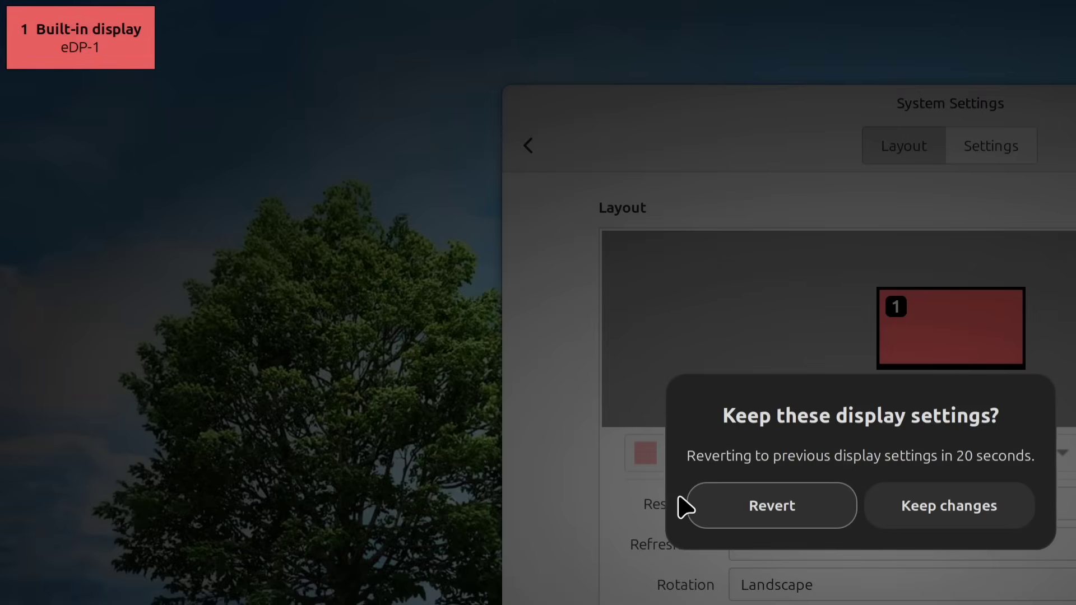
{"action": "left_click", "coordinate": [888, 511]}
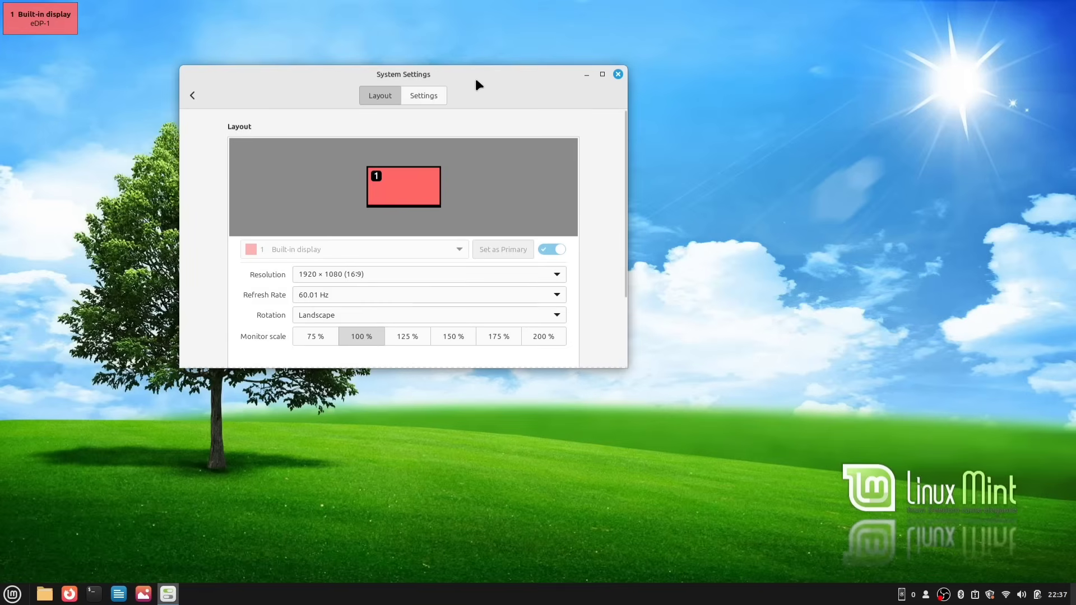
{"action": "left_click", "coordinate": [619, 74]}
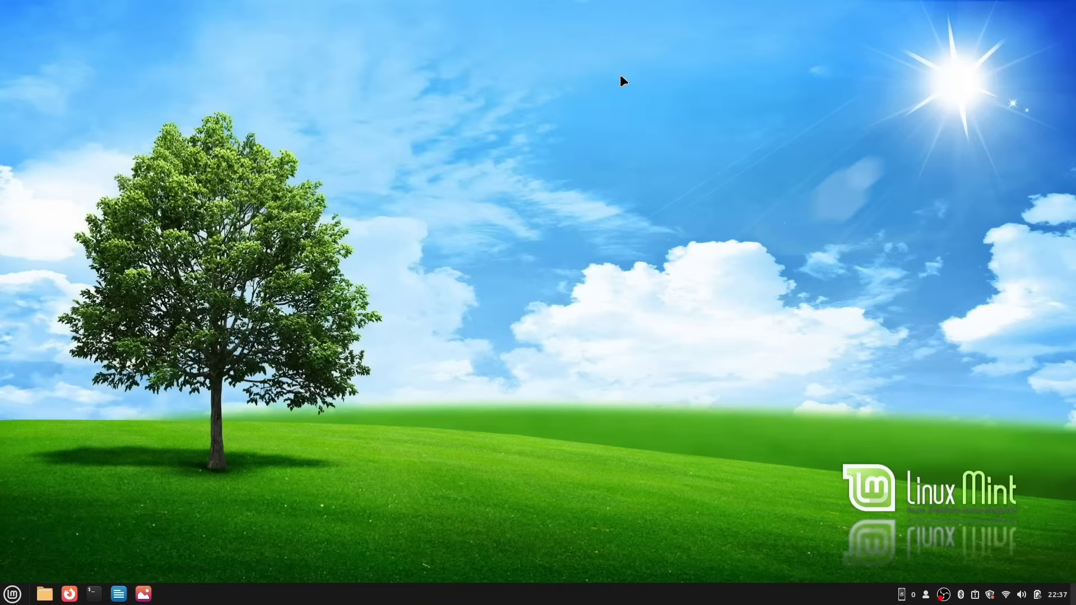
- In Firefox, open the Space theme's Files list and download Space-light.tar.xz
{"action": "left_click", "coordinate": [69, 585]}
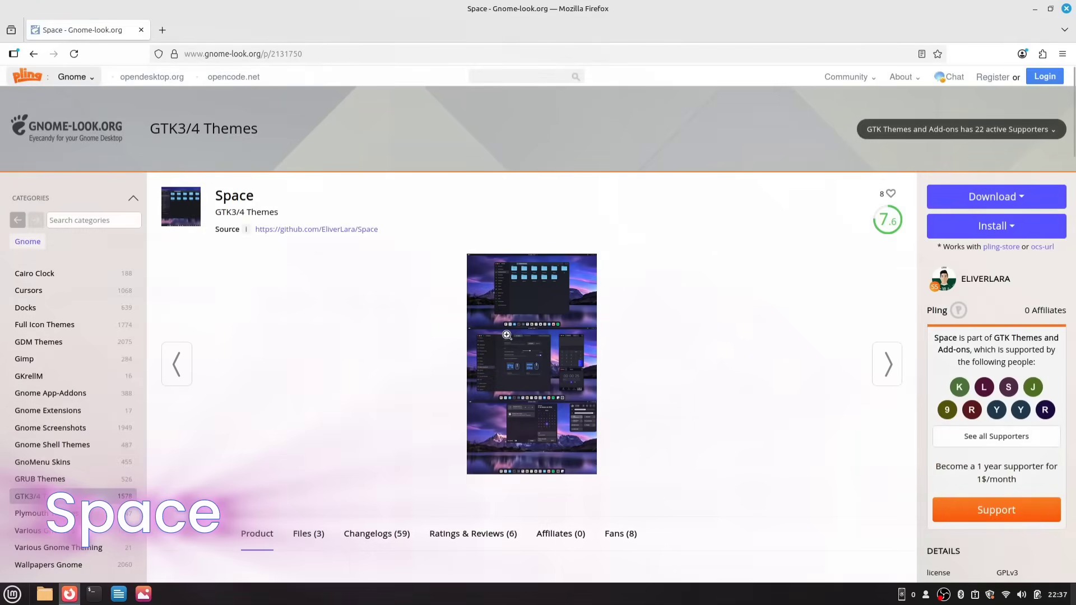
{"action": "scroll", "coordinate": [507, 335], "scroll_direction": "down", "scroll_amount": 2}
{"action": "scroll", "coordinate": [506, 335], "scroll_direction": "down", "scroll_amount": 5}
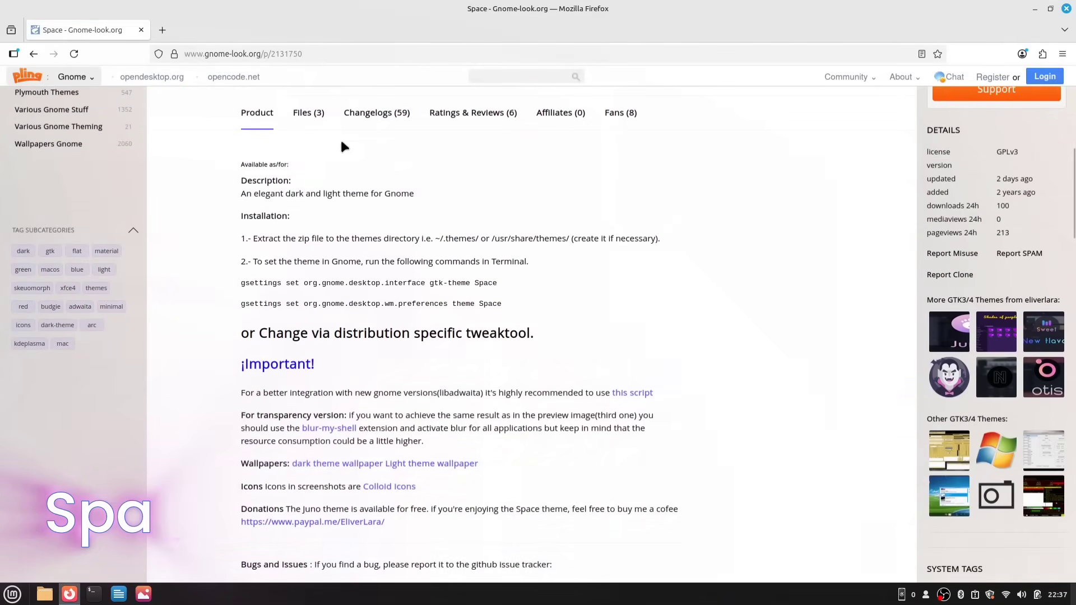
{"action": "left_click", "coordinate": [301, 117]}
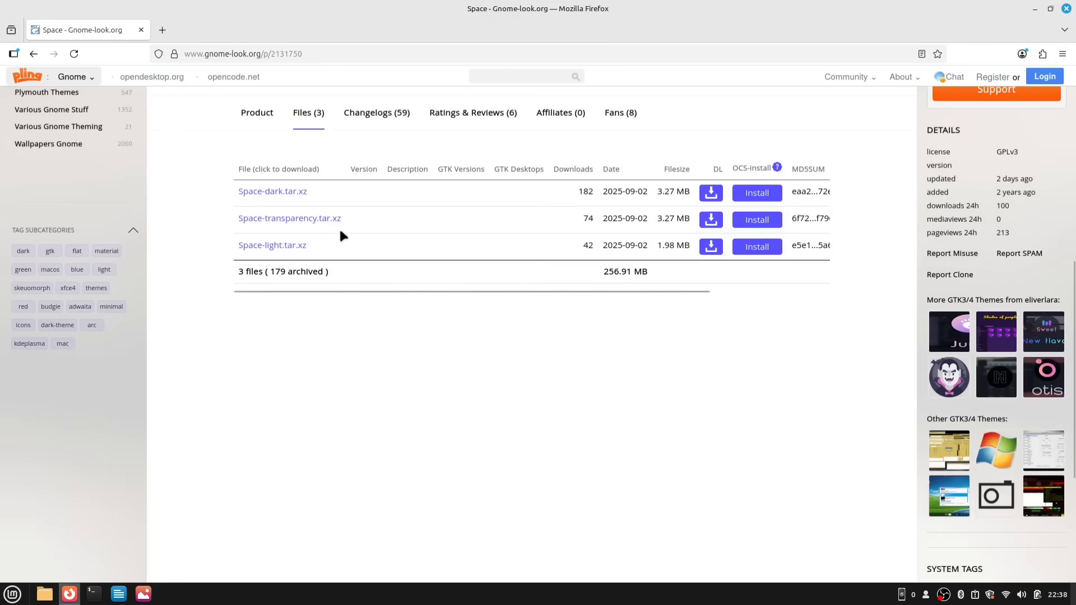
{"action": "scroll", "coordinate": [338, 233], "scroll_direction": "up", "scroll_amount": 2}
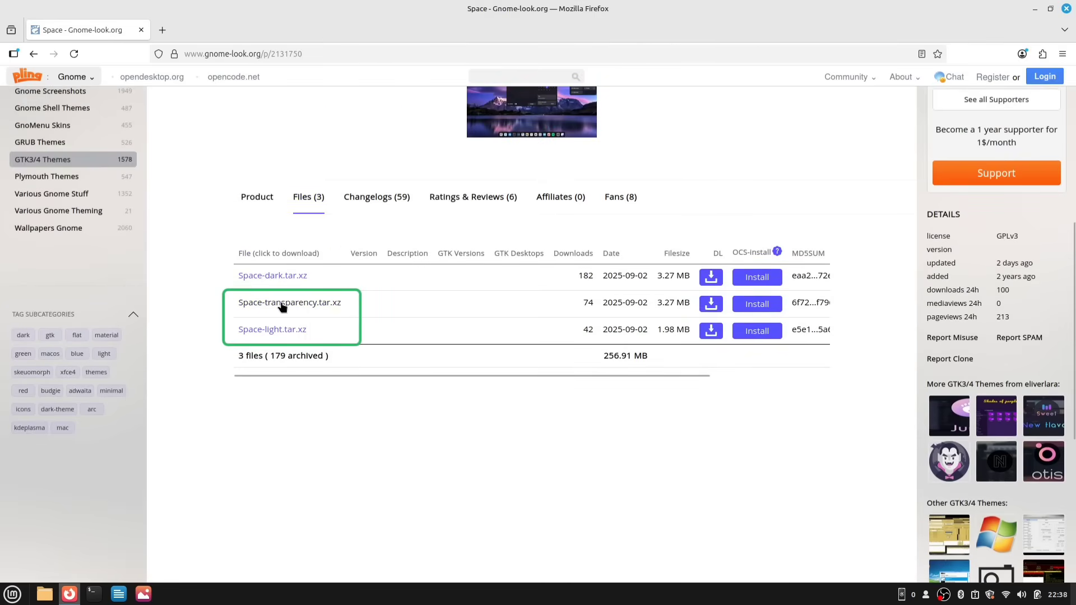
{"action": "left_click", "coordinate": [278, 331]}
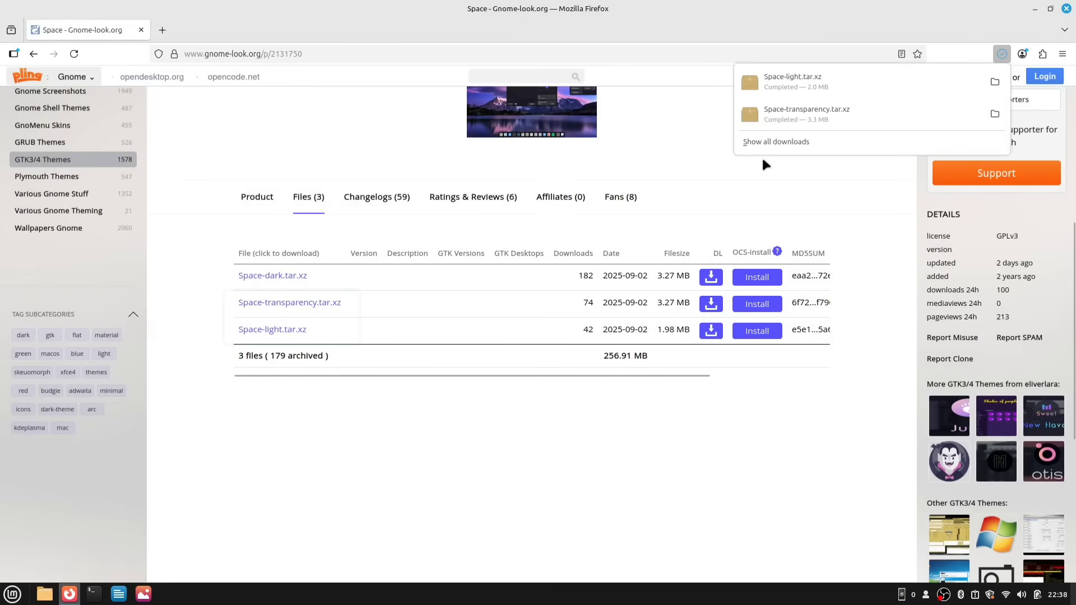
- Load the Hatter icon theme page in a new tab and enlarge its preview images
{"action": "left_click", "coordinate": [162, 30]}
{"action": "type", "text": "www.gnome-look.org/p/2146096"}
{"action": "key", "text": "Return"}
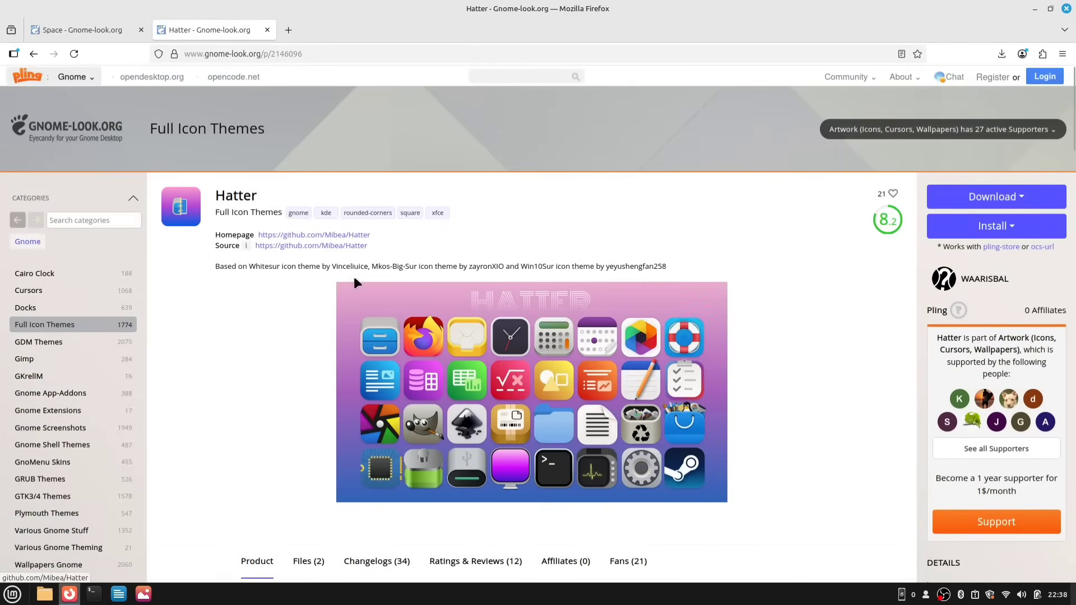
{"action": "left_click", "coordinate": [415, 393]}
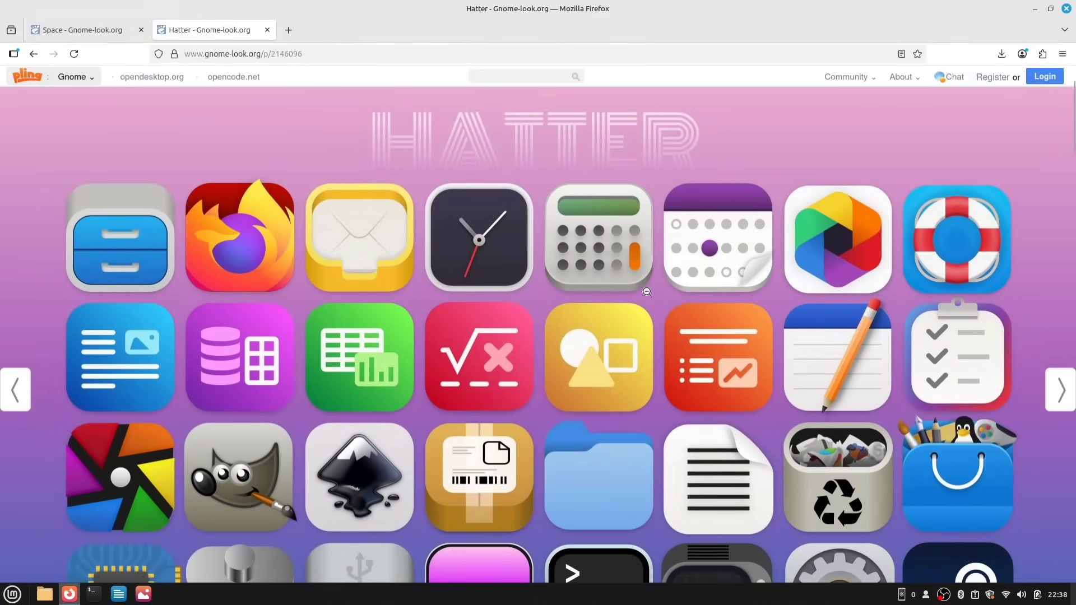
{"action": "scroll", "coordinate": [575, 307], "scroll_direction": "down", "scroll_amount": 1}
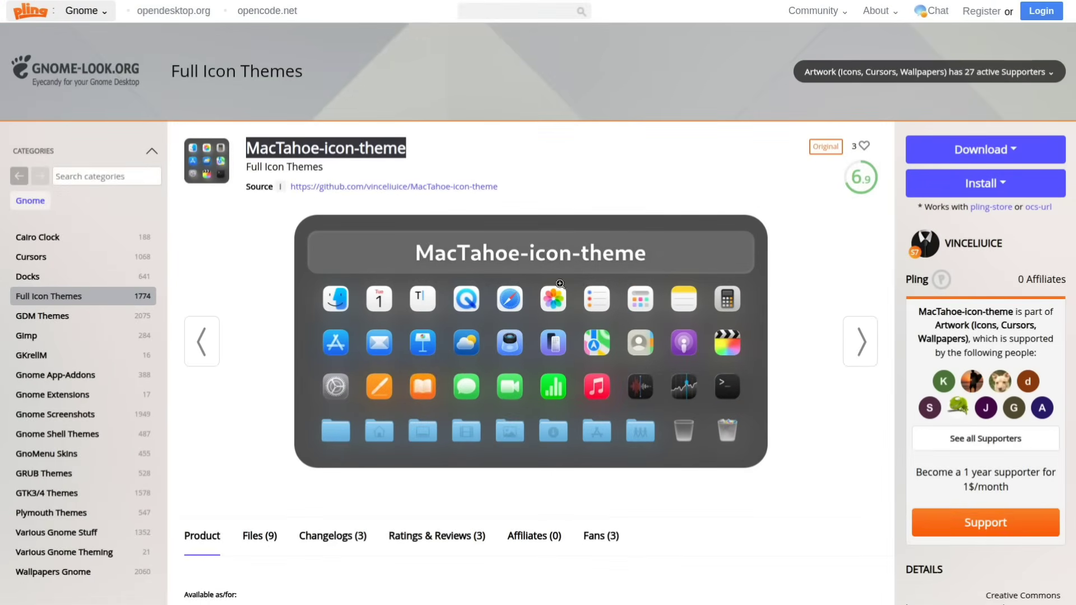
{"action": "scroll", "coordinate": [450, 361], "scroll_direction": "down", "scroll_amount": 1}
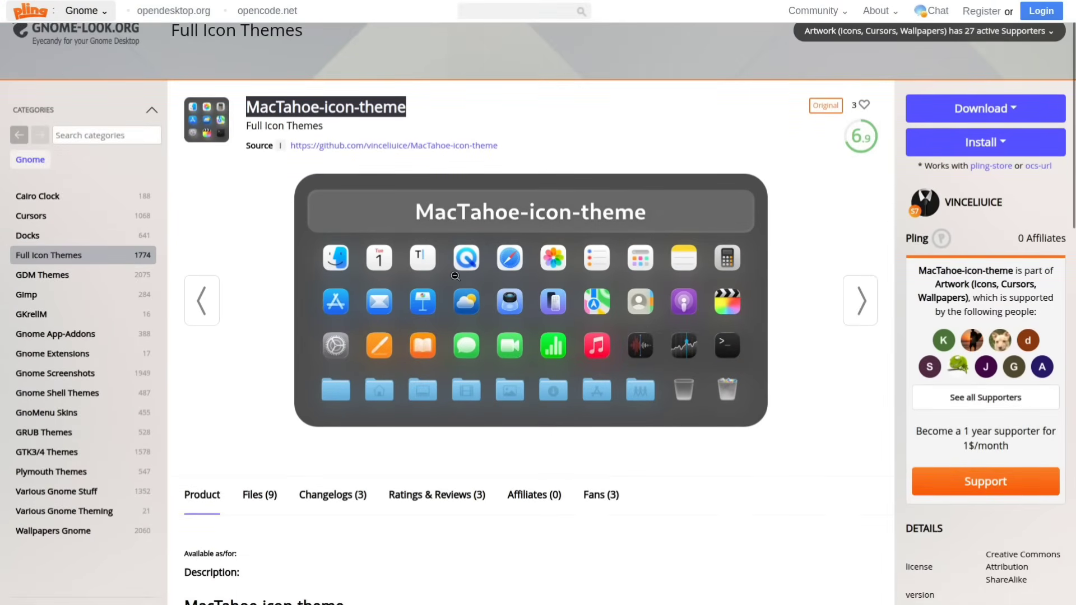
{"action": "left_click", "coordinate": [455, 276]}
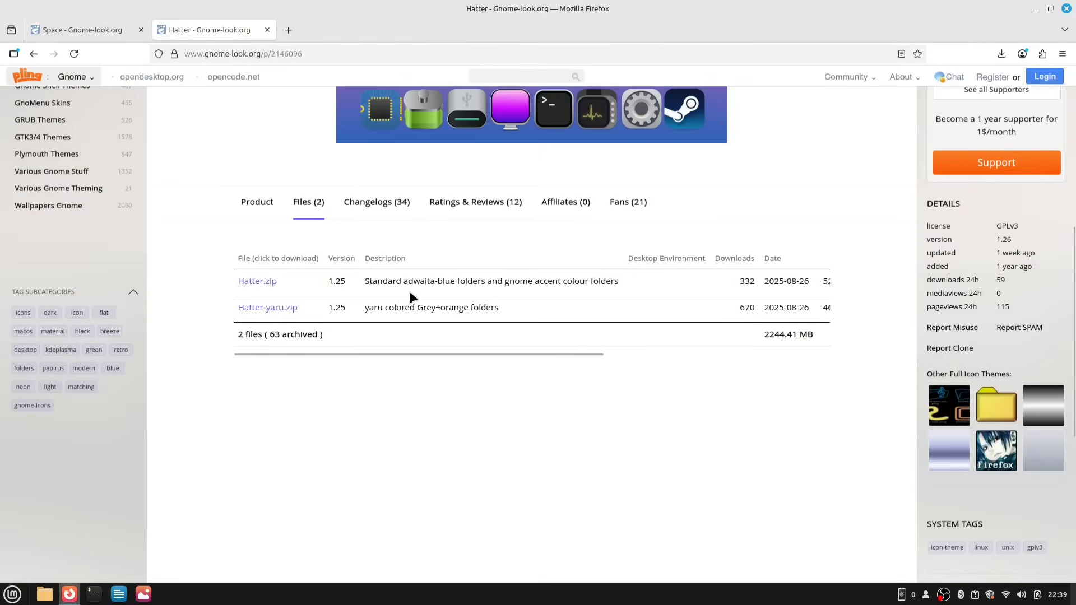
- Download Hatter.zip from the theme's Files table and confirm the download
{"action": "scroll", "coordinate": [409, 293], "scroll_direction": "right", "scroll_amount": 5}
{"action": "left_click", "coordinate": [622, 285]}
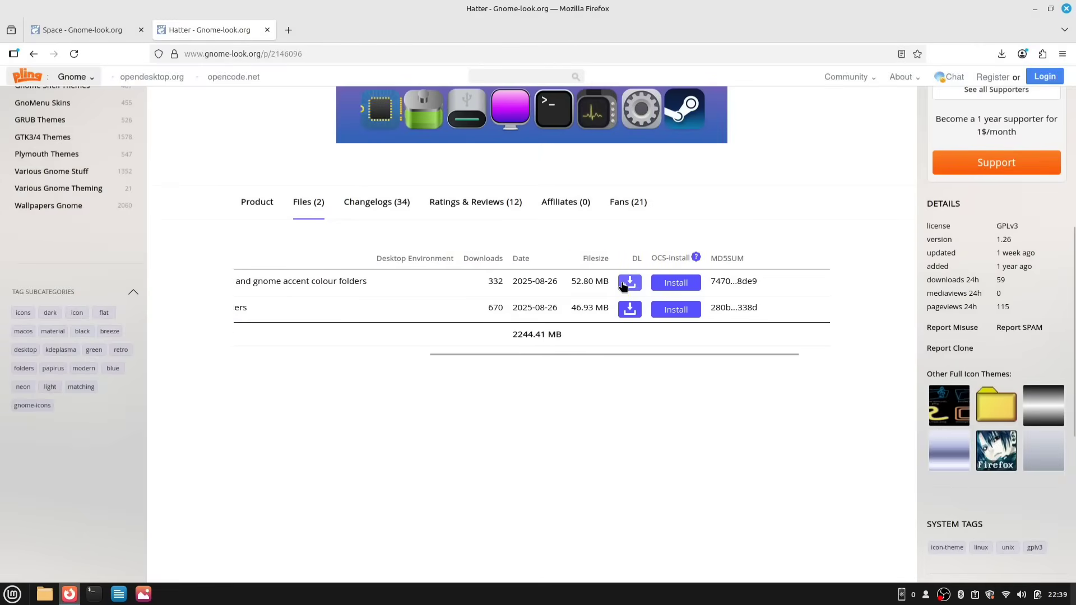
{"action": "left_click", "coordinate": [539, 299]}
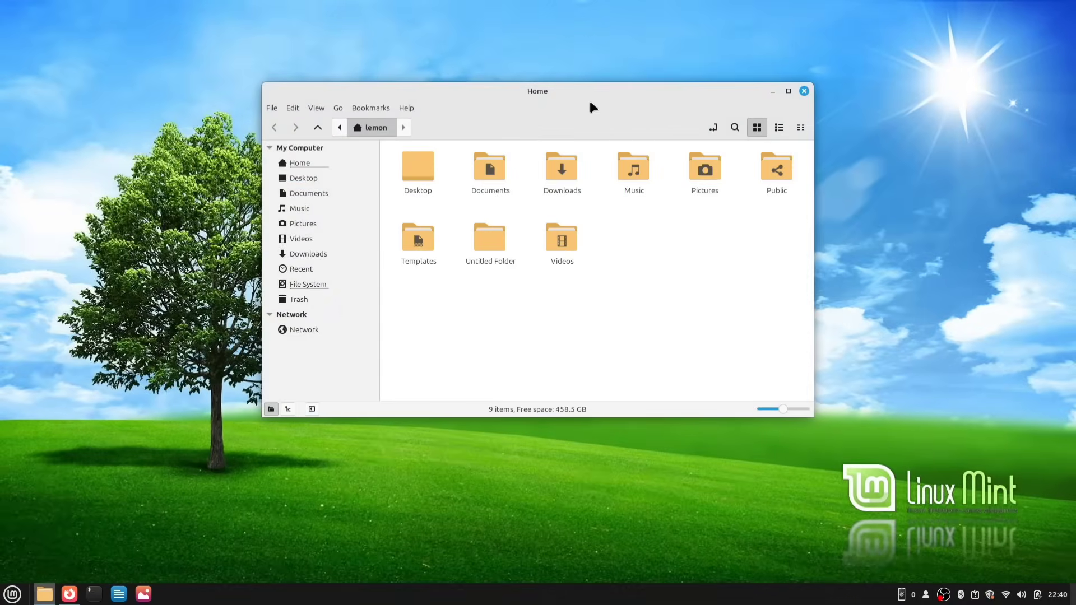
- In Downloads, extract Hatter.zip and Space-transparency.tar.xz here, then select all three archives
{"action": "left_click_drag", "start_coordinate": [563, 93], "coordinate": [362, 119]}
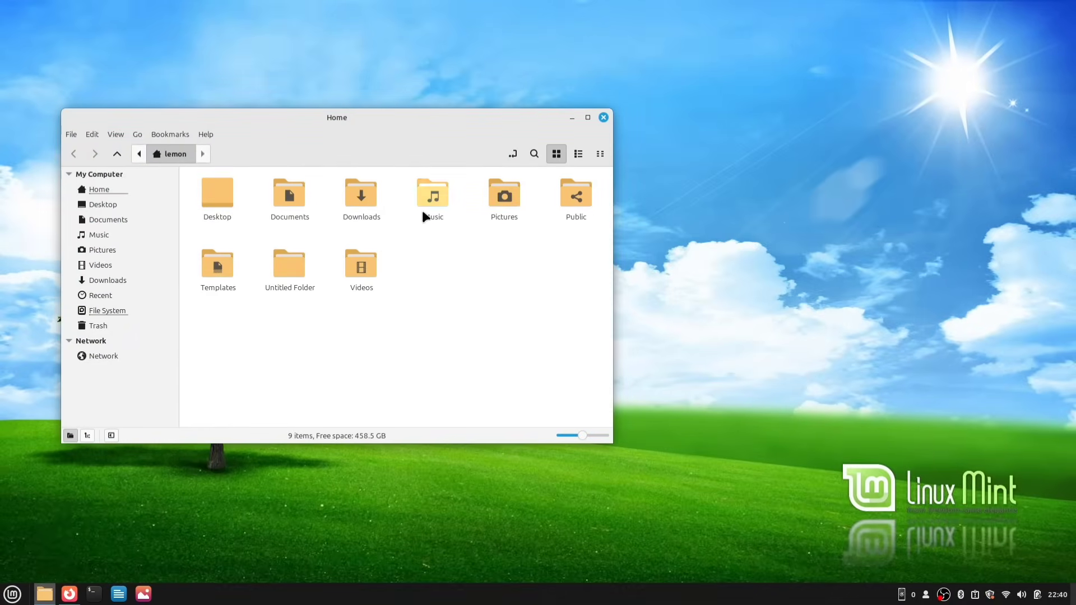
{"action": "double_click", "coordinate": [357, 200]}
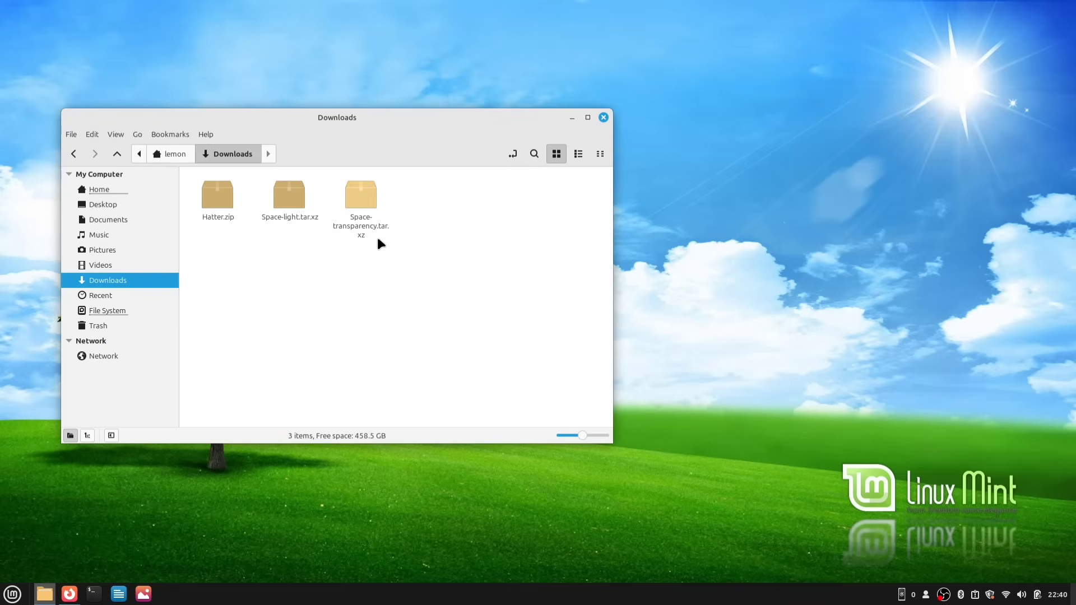
{"action": "right_click", "coordinate": [215, 195]}
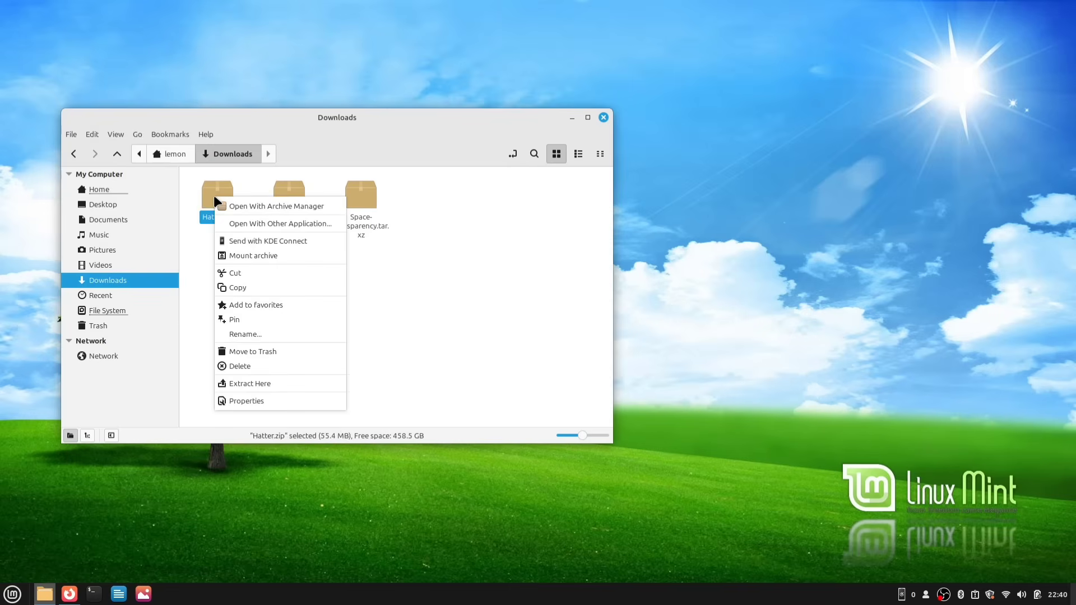
{"action": "left_click", "coordinate": [257, 382]}
{"action": "right_click", "coordinate": [503, 207]}
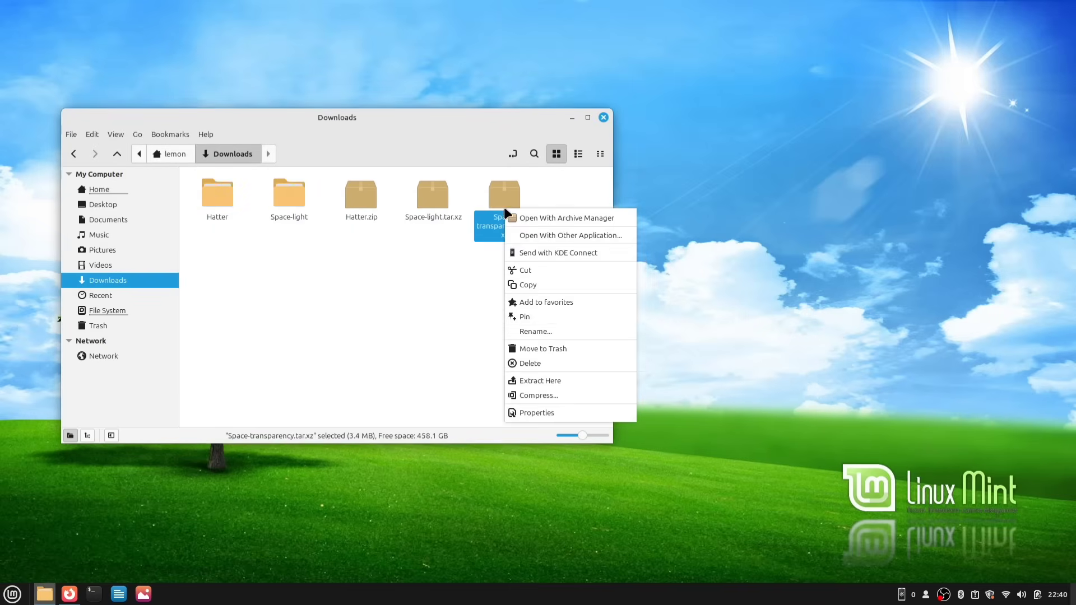
{"action": "left_click", "coordinate": [569, 380]}
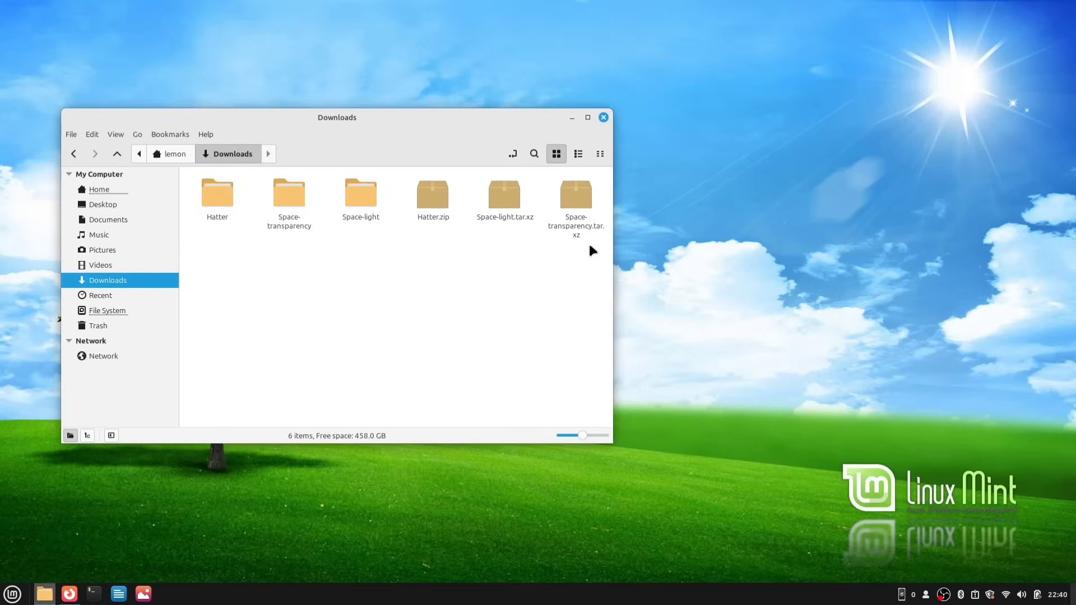
{"action": "left_click_drag", "start_coordinate": [589, 246], "coordinate": [437, 189]}
- Delete the archives, tile Downloads right and Home left, and show hidden files in Home
{"action": "key", "text": "Delete"}
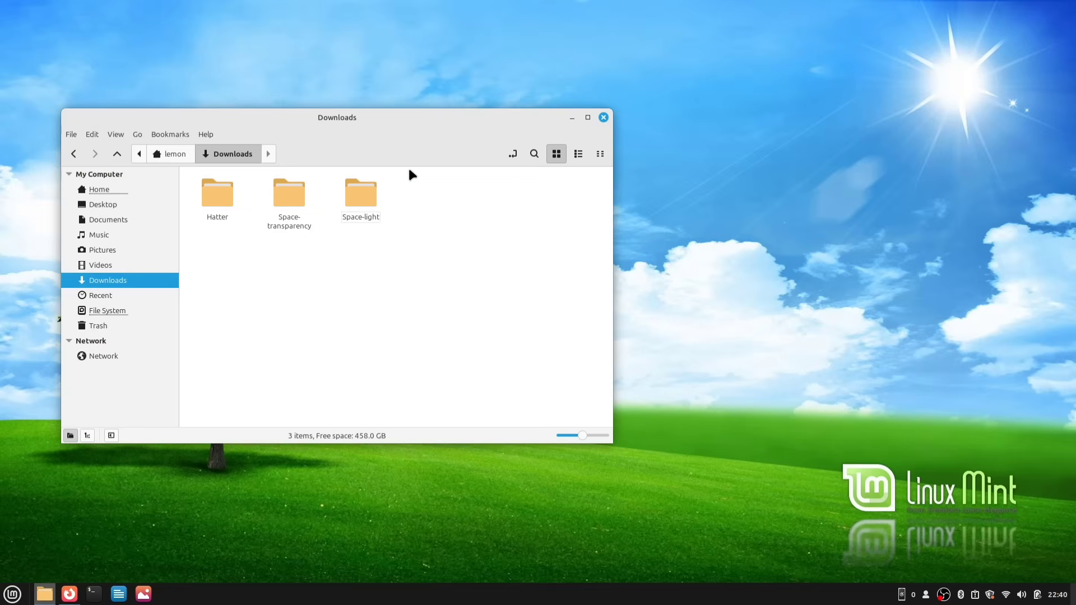
{"action": "key", "text": "super+Right"}
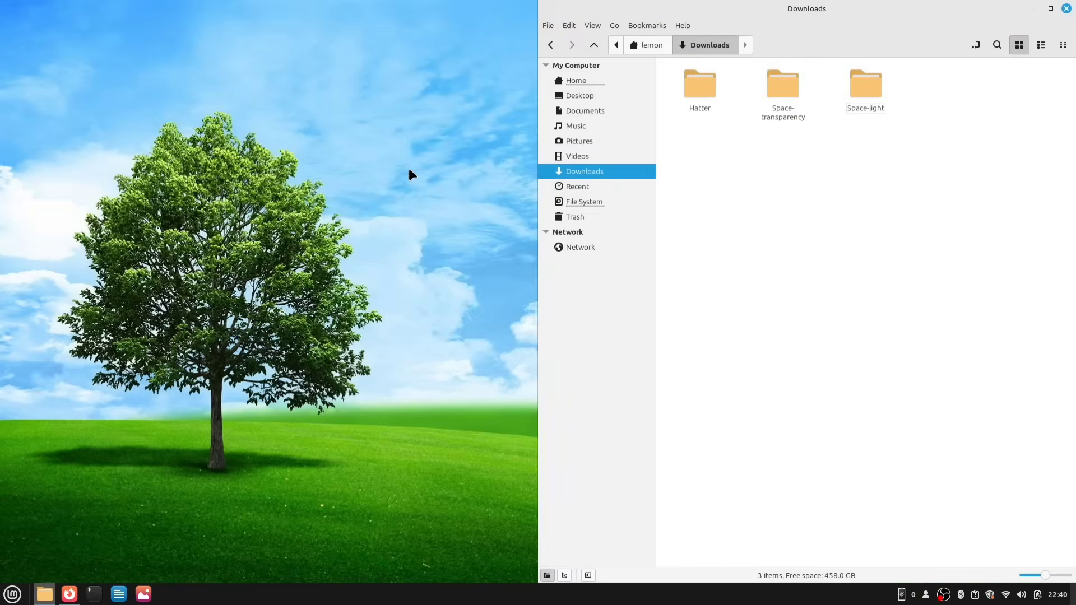
{"action": "key", "text": "super+e"}
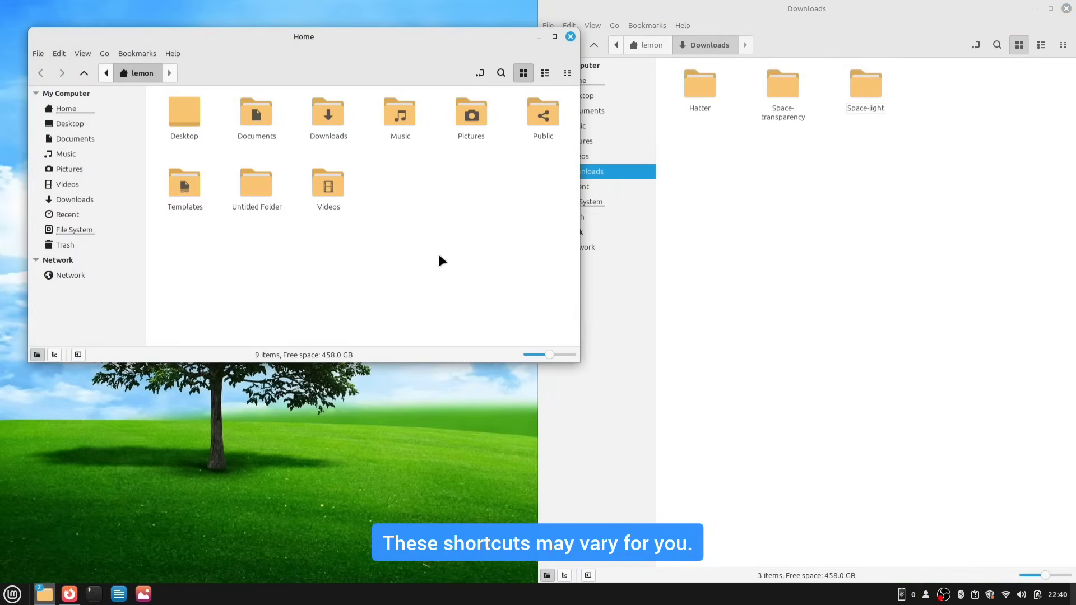
{"action": "key", "text": "super+Left"}
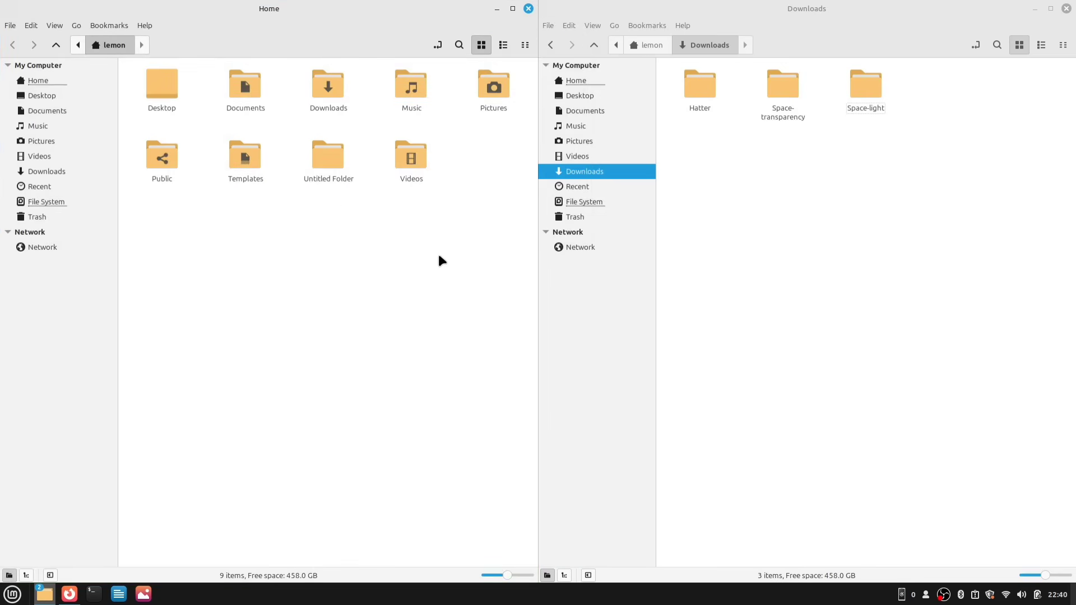
{"action": "left_click", "coordinate": [45, 85]}
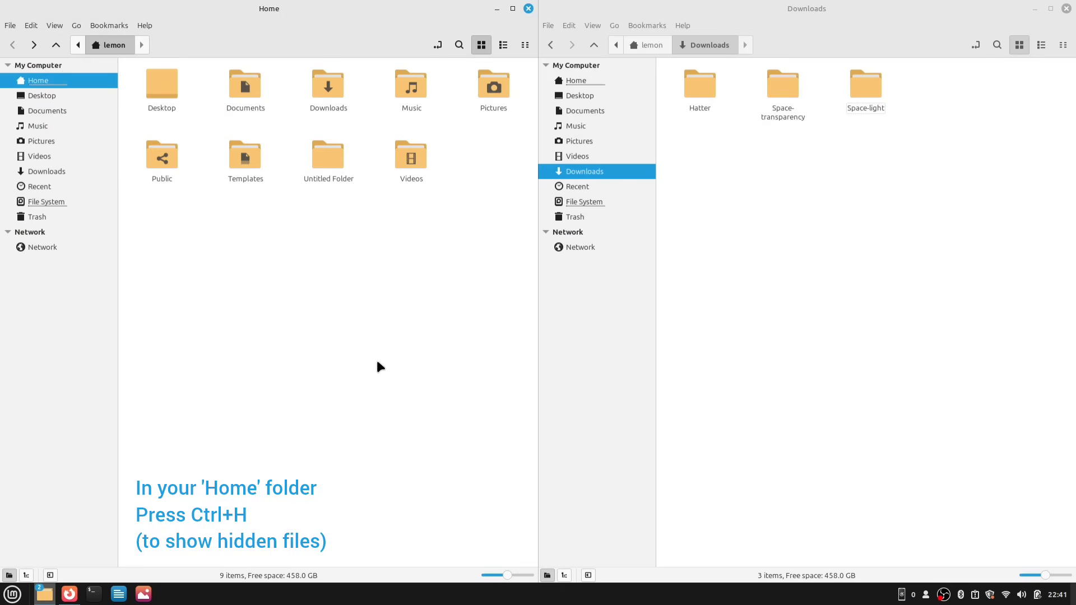
{"action": "key", "text": "ctrl+h"}
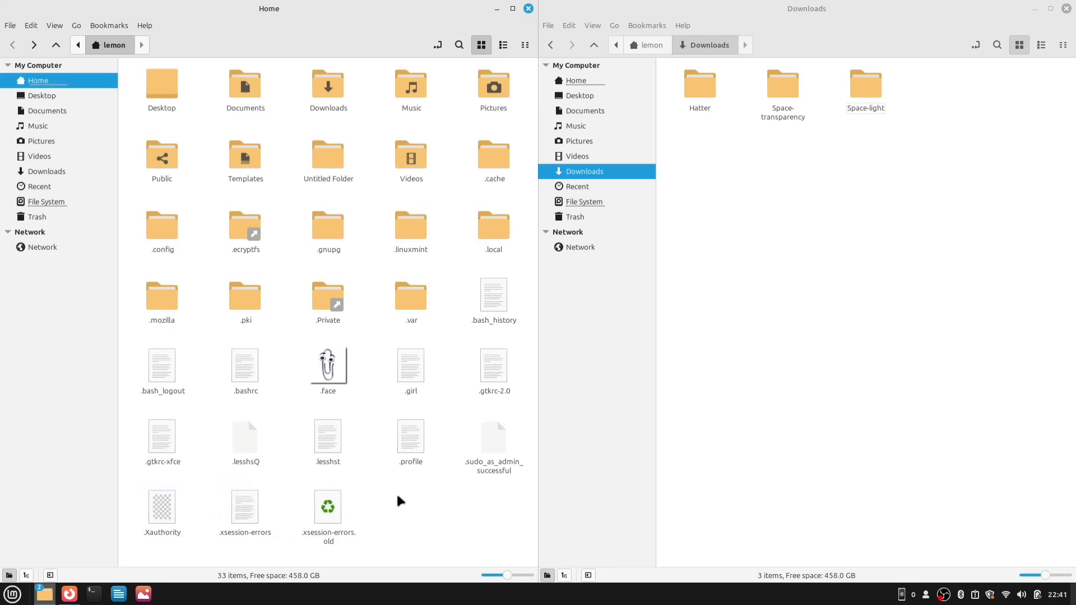
{"action": "right_click", "coordinate": [403, 508]}
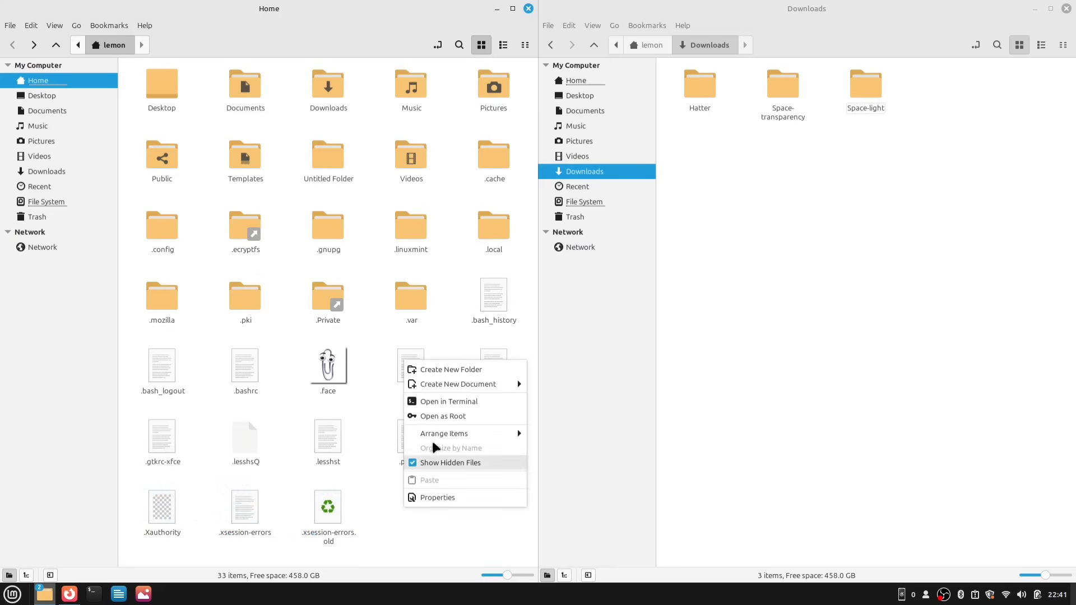
- Create a .themes folder in Home and move Space-light and Space-transparency into it
{"action": "left_click", "coordinate": [452, 368]}
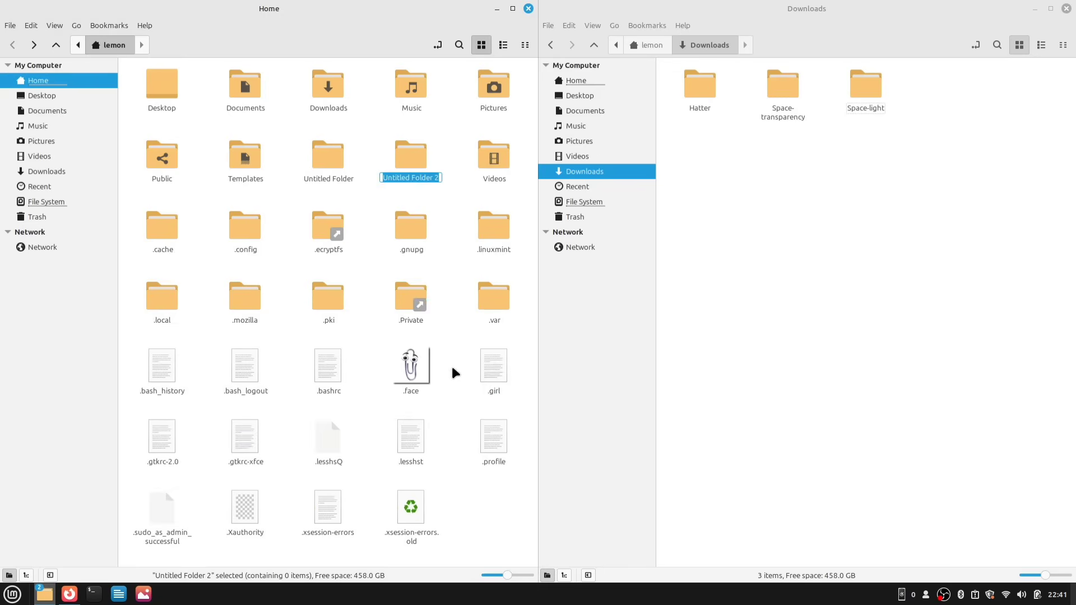
{"action": "type", "text": ".th"}
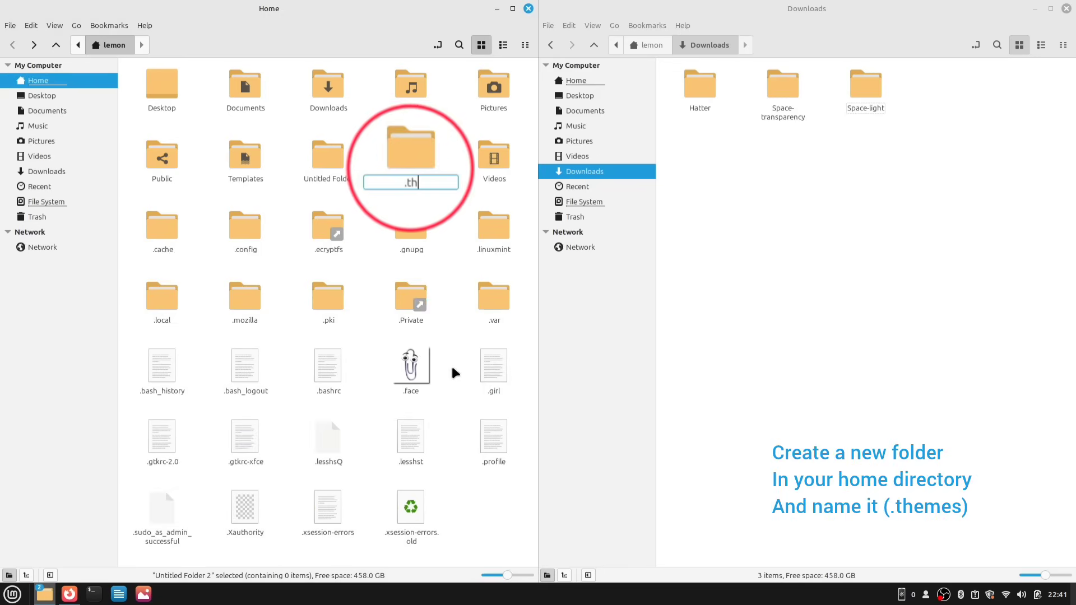
{"action": "type", "text": "emes"}
{"action": "key", "text": "Return"}
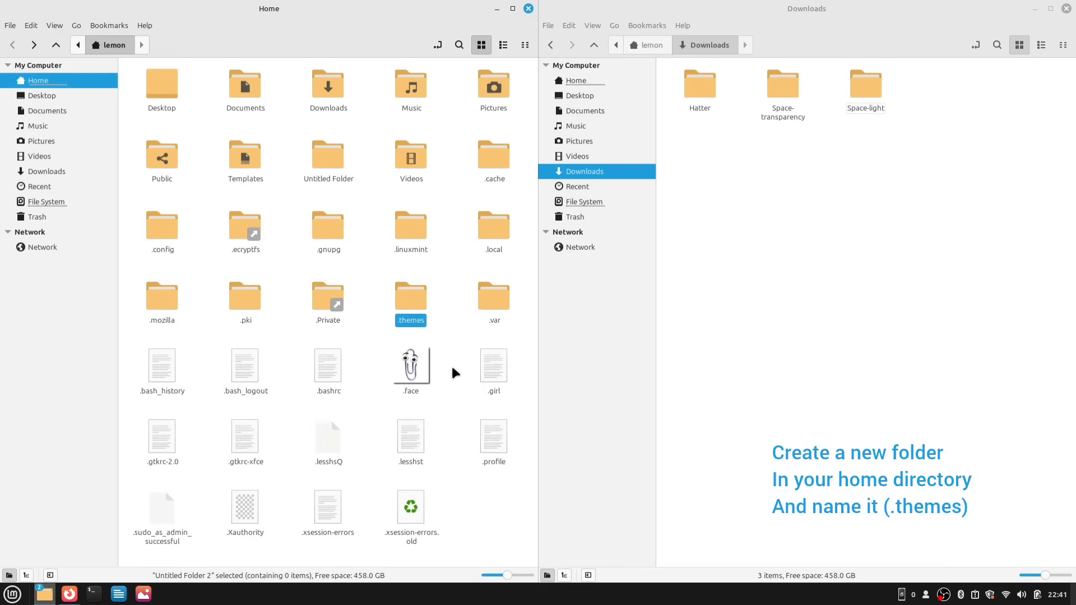
{"action": "left_click", "coordinate": [478, 509]}
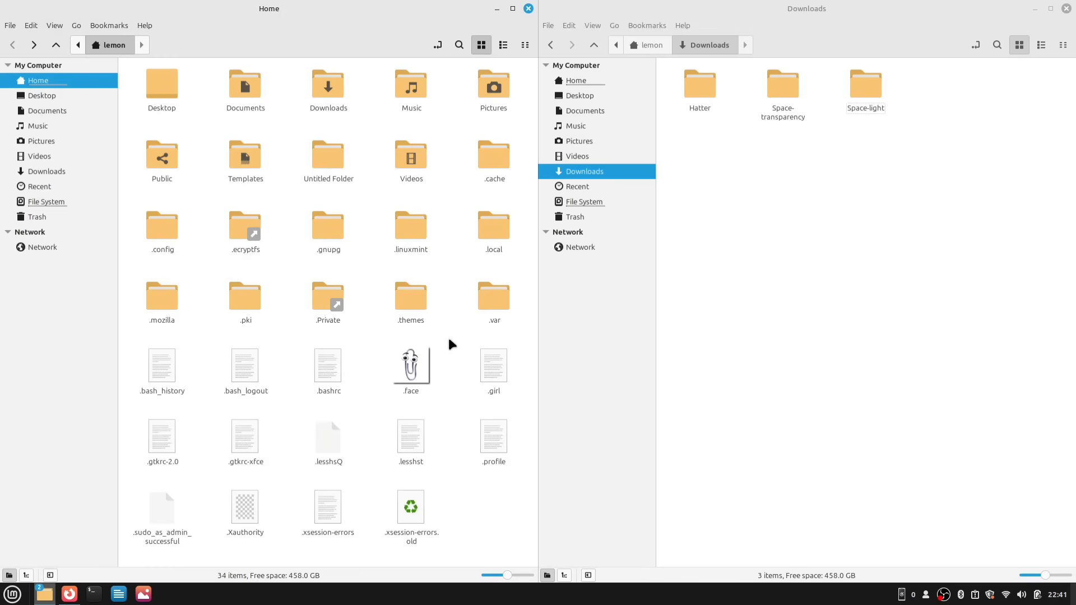
{"action": "double_click", "coordinate": [411, 302]}
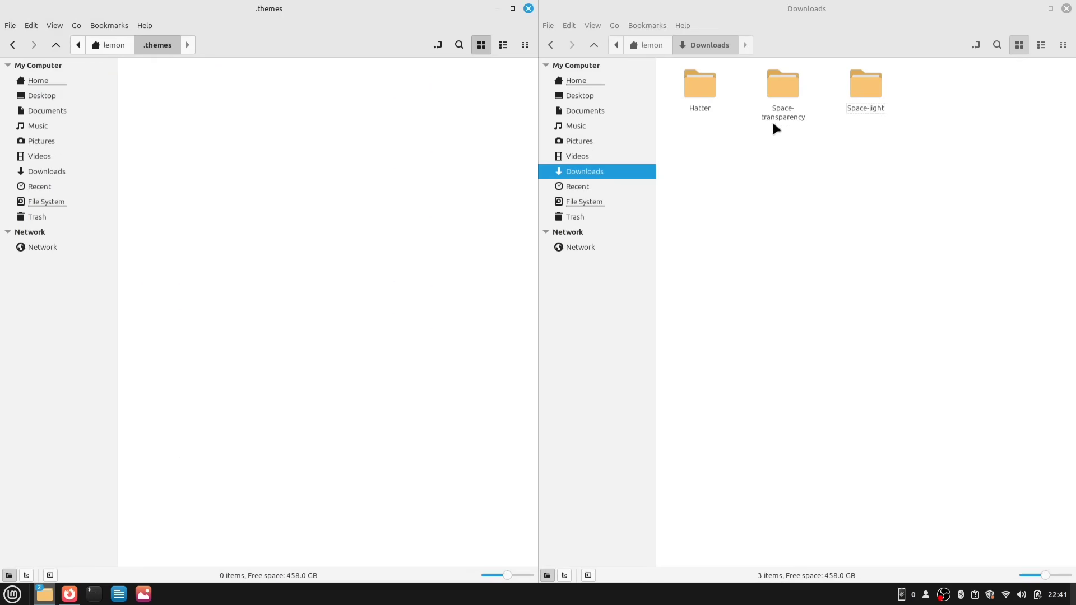
{"action": "left_click_drag", "start_coordinate": [896, 105], "coordinate": [232, 174]}
{"action": "left_click", "coordinate": [232, 174]}
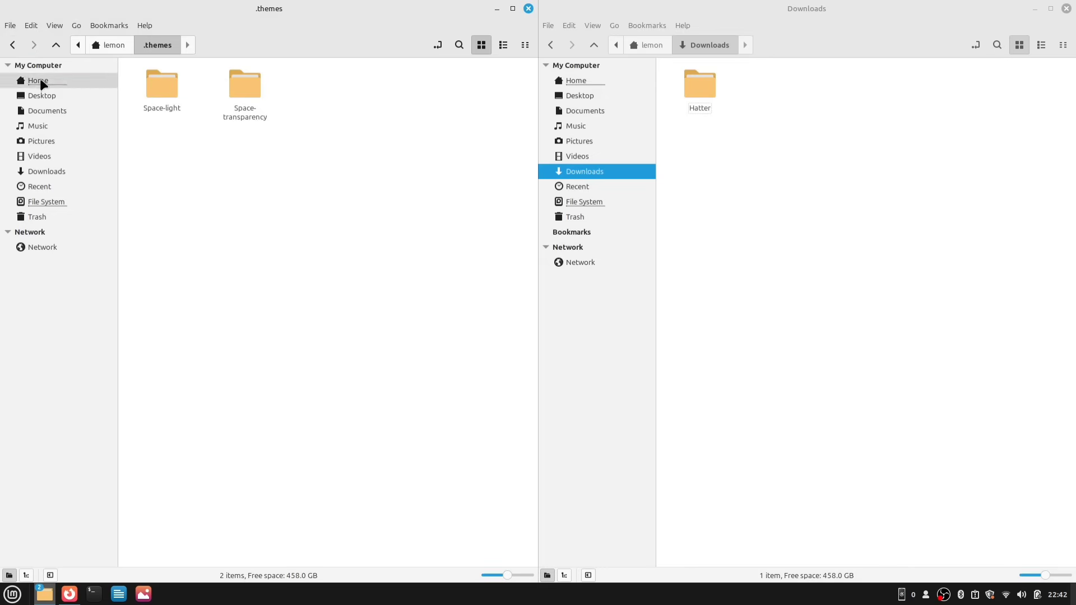
- Create an empty .icons folder in Home and open it in the left window
{"action": "left_click", "coordinate": [55, 82]}
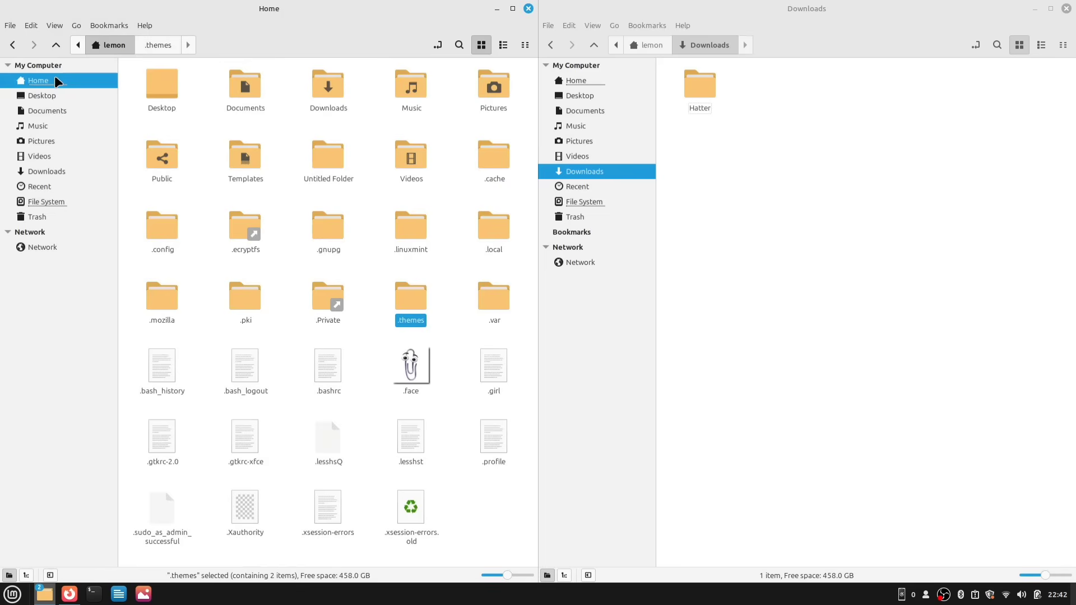
{"action": "left_click", "coordinate": [496, 514]}
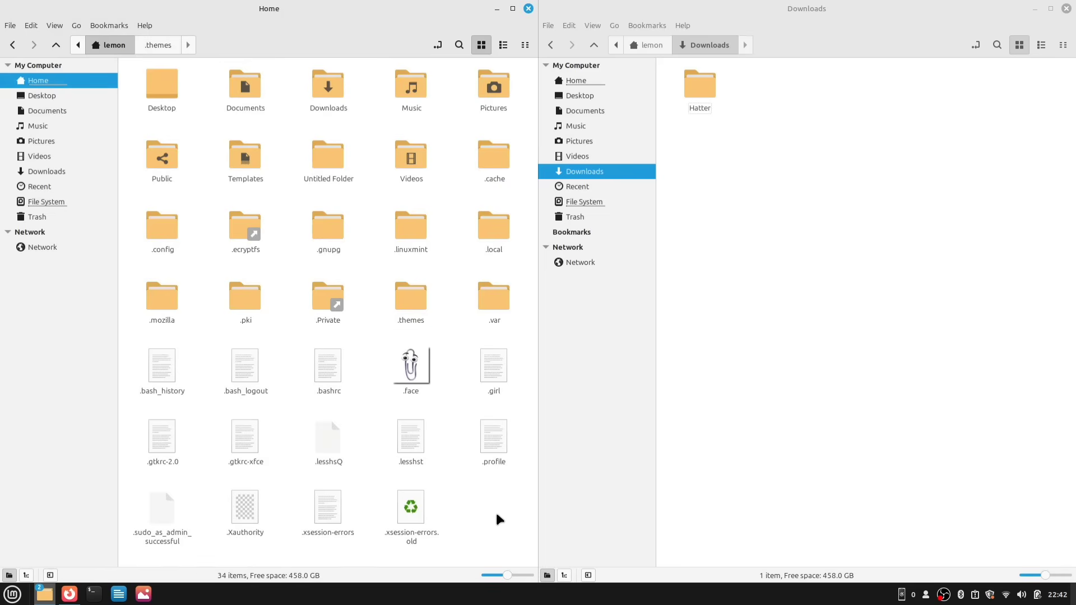
{"action": "right_click", "coordinate": [475, 505]}
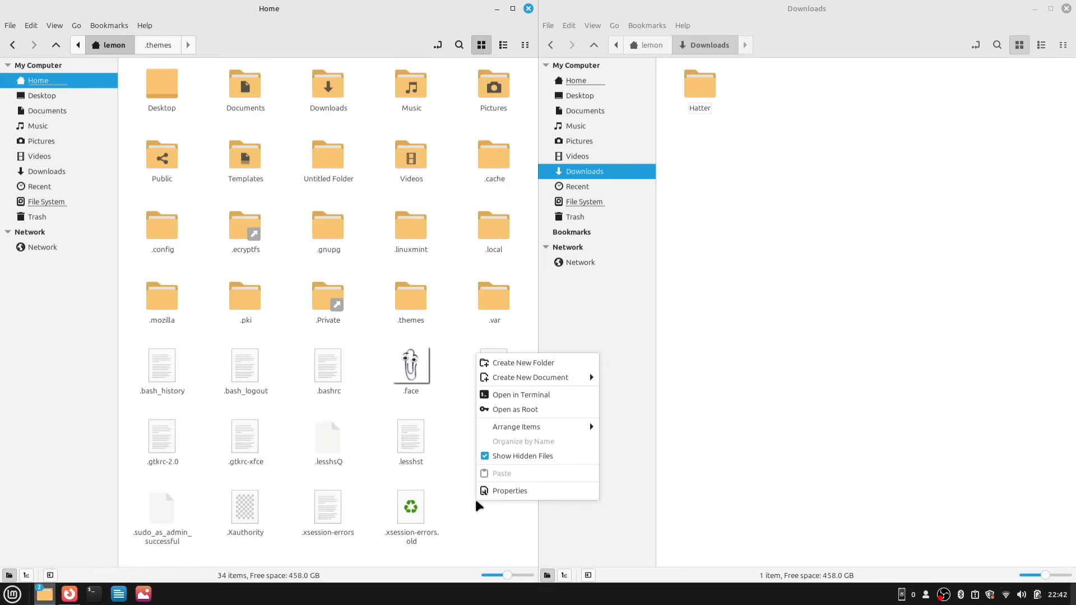
{"action": "left_click", "coordinate": [511, 363]}
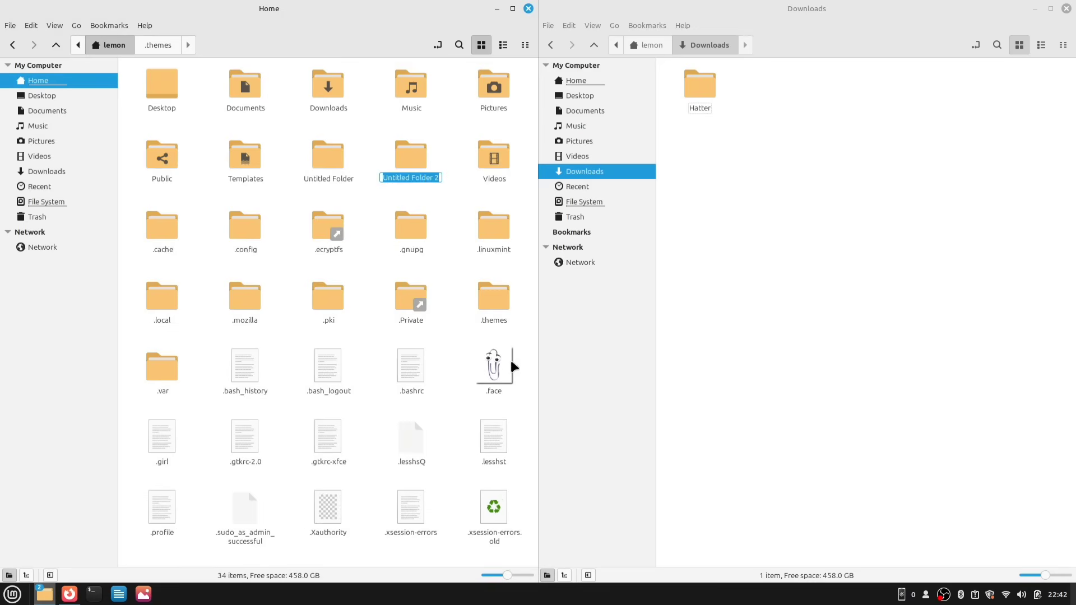
{"action": "key", "text": "BackSpace"}
{"action": "type", "text": ".ico"}
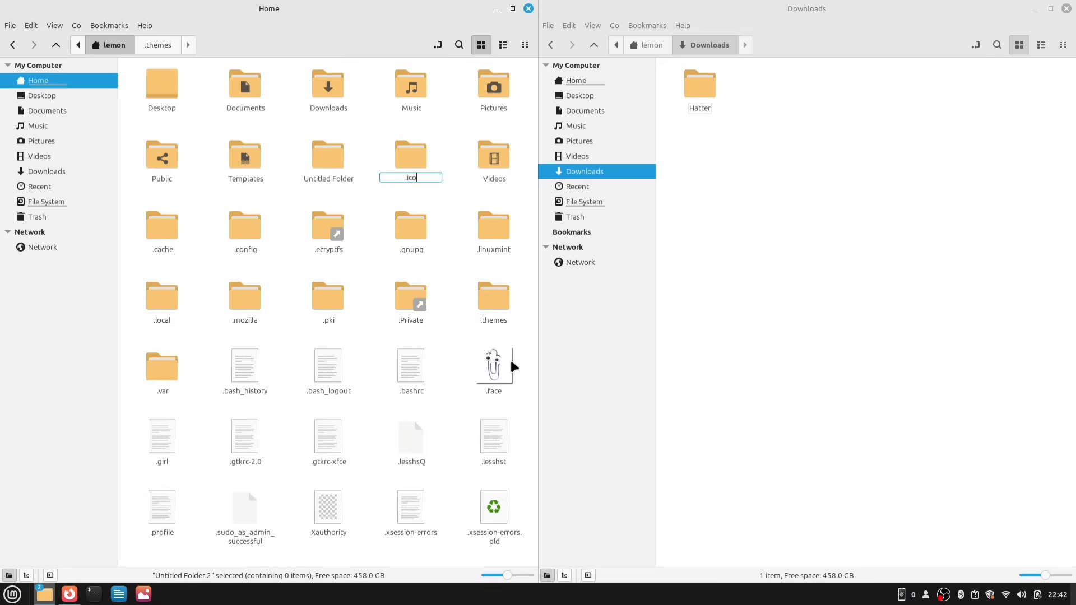
{"action": "type", "text": "ns"}
{"action": "key", "text": "Return"}
{"action": "left_click", "coordinate": [408, 261]}
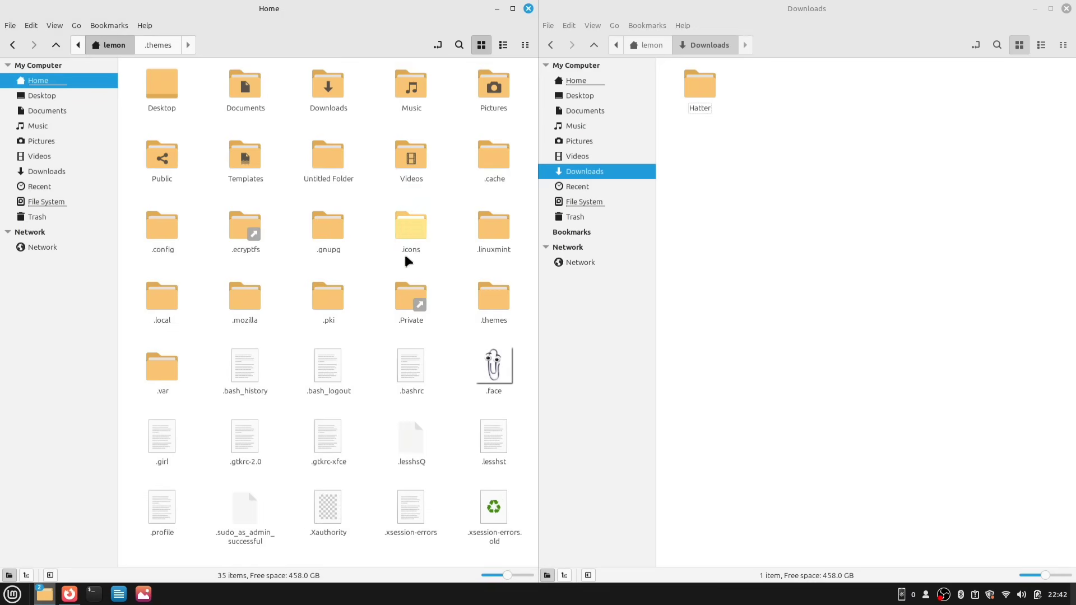
{"action": "double_click", "coordinate": [402, 225]}
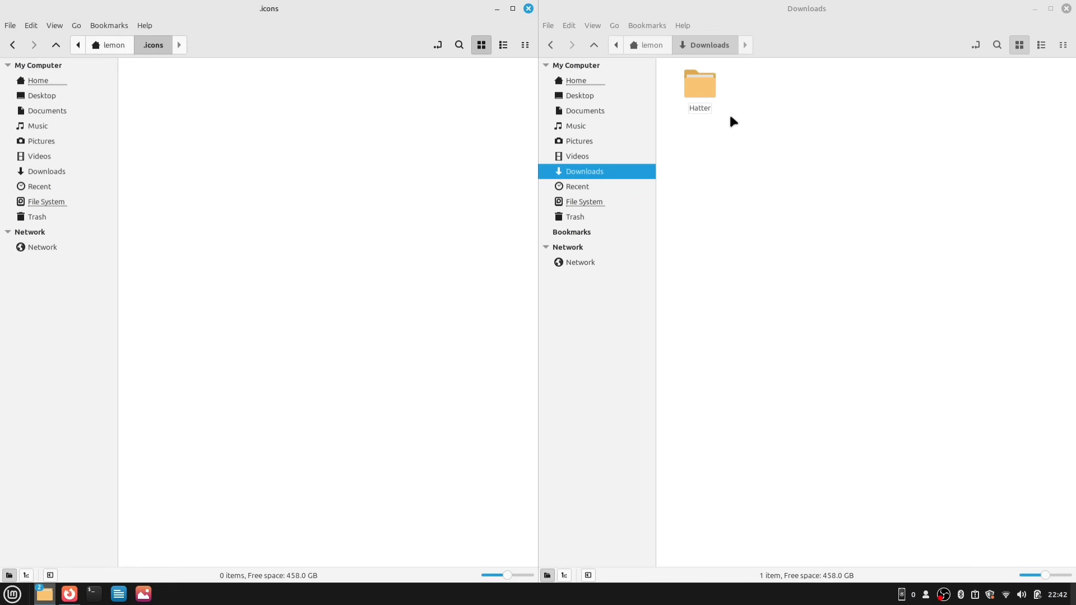
- Move Hatter, Hatter-dark, Hatter-green, Hatter-light and Hatter-purple into .icons, then close that window
{"action": "double_click", "coordinate": [707, 98]}
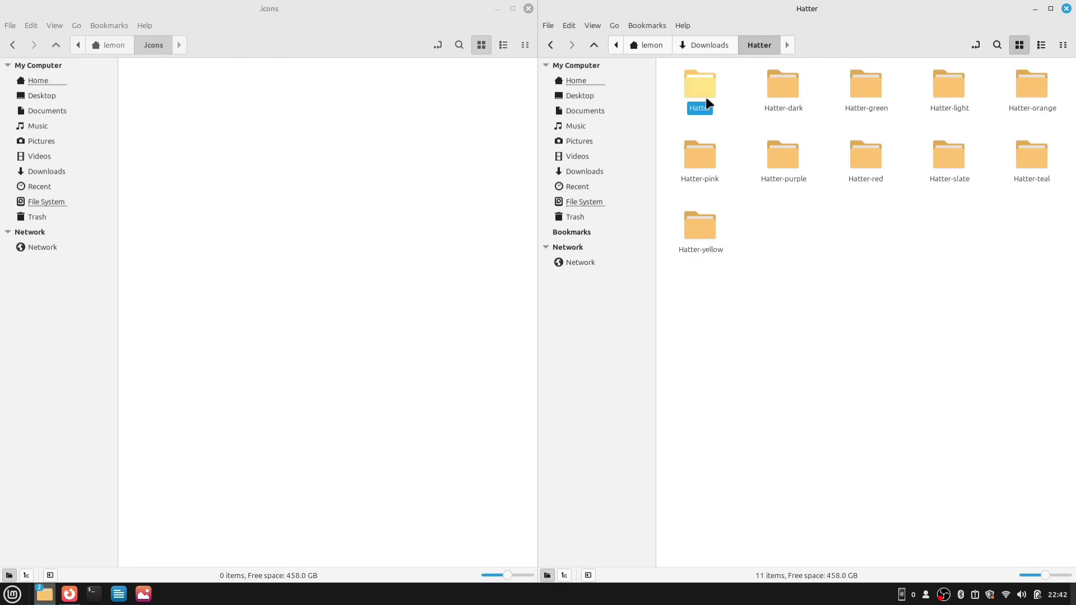
{"action": "left_click", "coordinate": [779, 92], "text": "ctrl"}
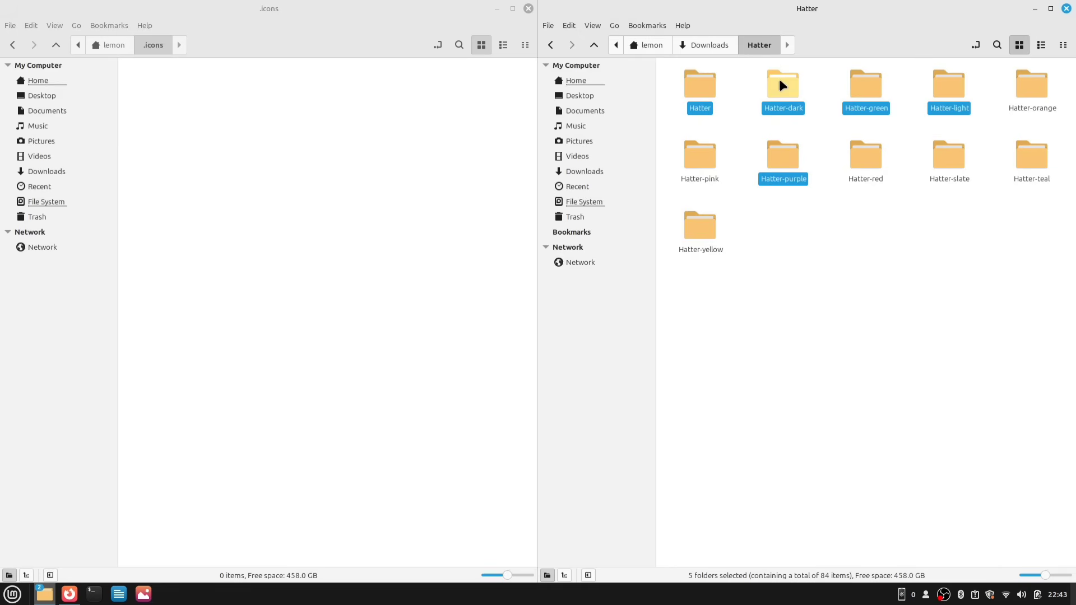
{"action": "left_click_drag", "start_coordinate": [780, 80], "coordinate": [313, 174]}
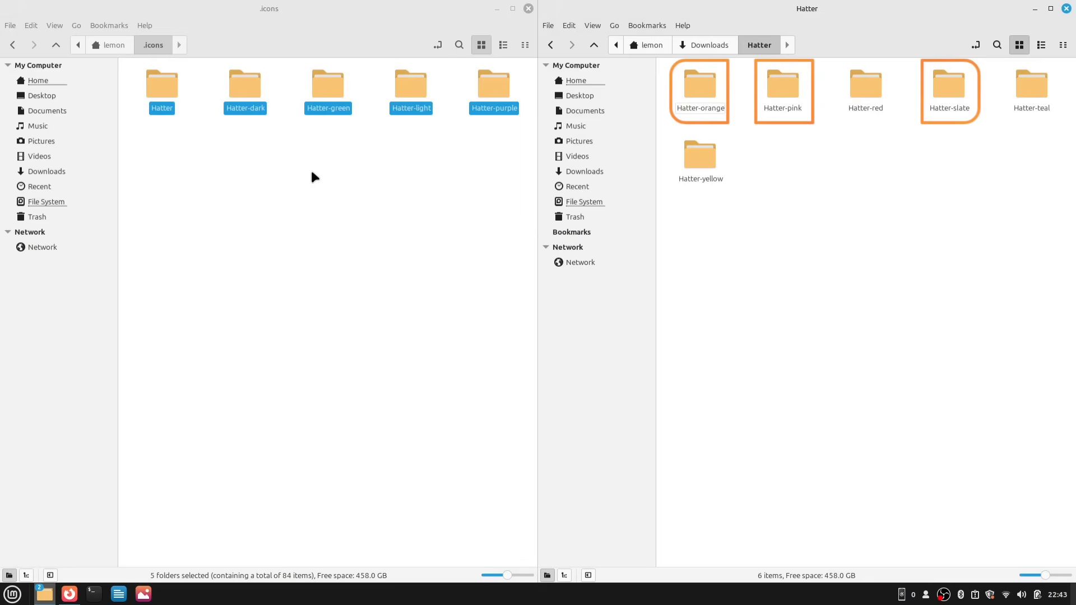
{"action": "left_click", "coordinate": [313, 175]}
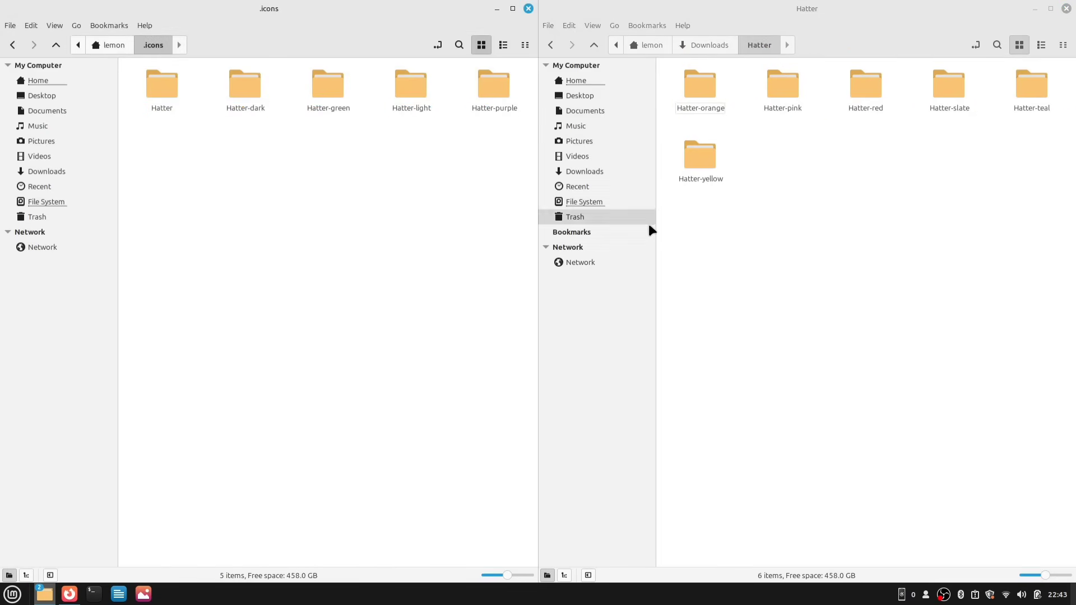
{"action": "left_click", "coordinate": [527, 9]}
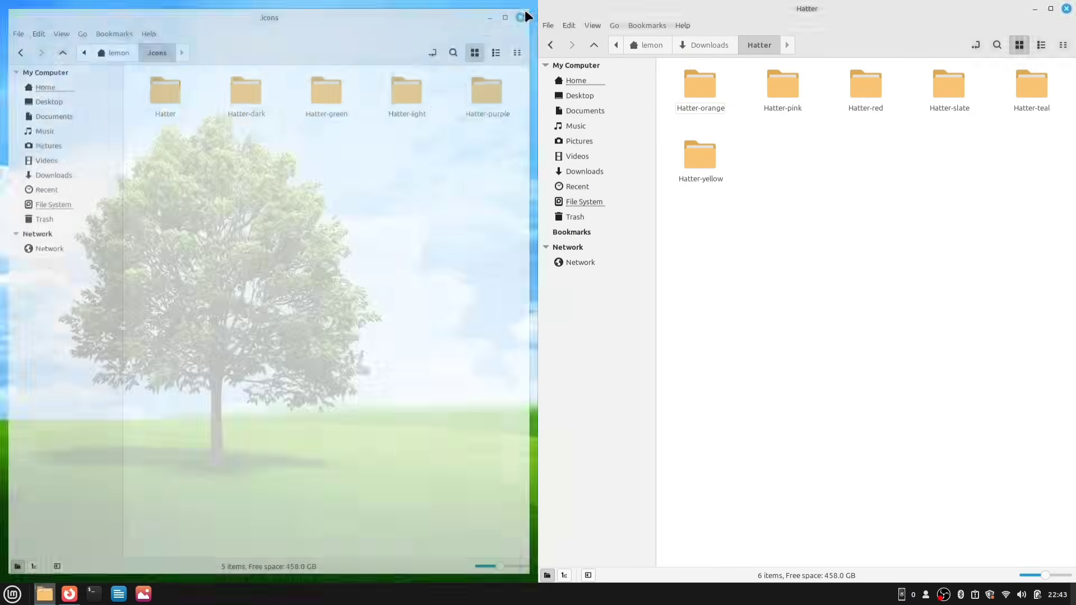
- Close the file manager, launch Themes via 'th', and set the Applications theme to Space-light
{"action": "left_click", "coordinate": [1066, 8]}
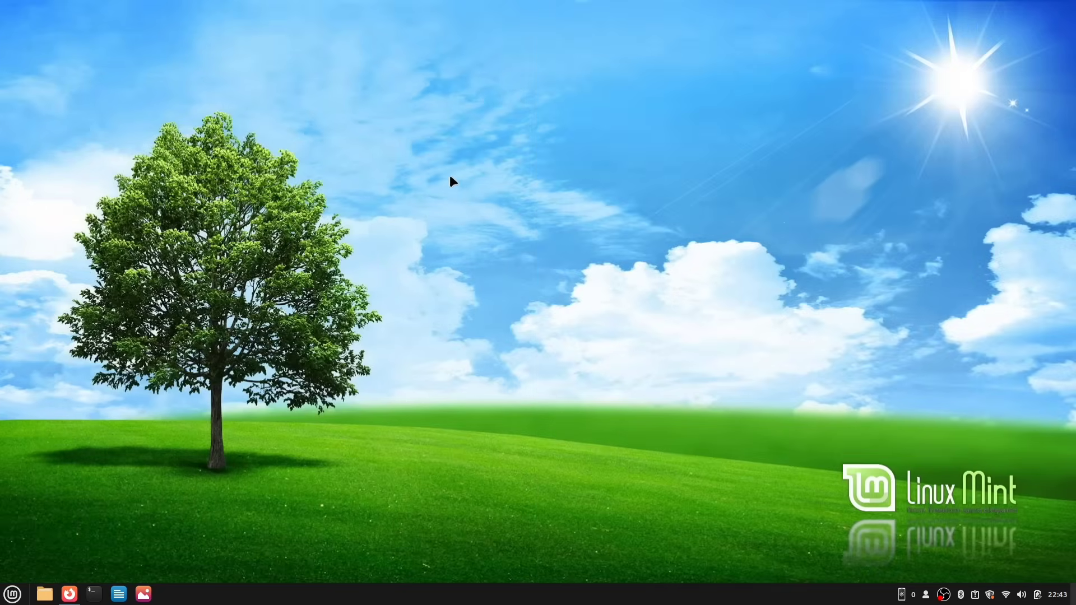
{"action": "key", "text": "super"}
{"action": "type", "text": "th"}
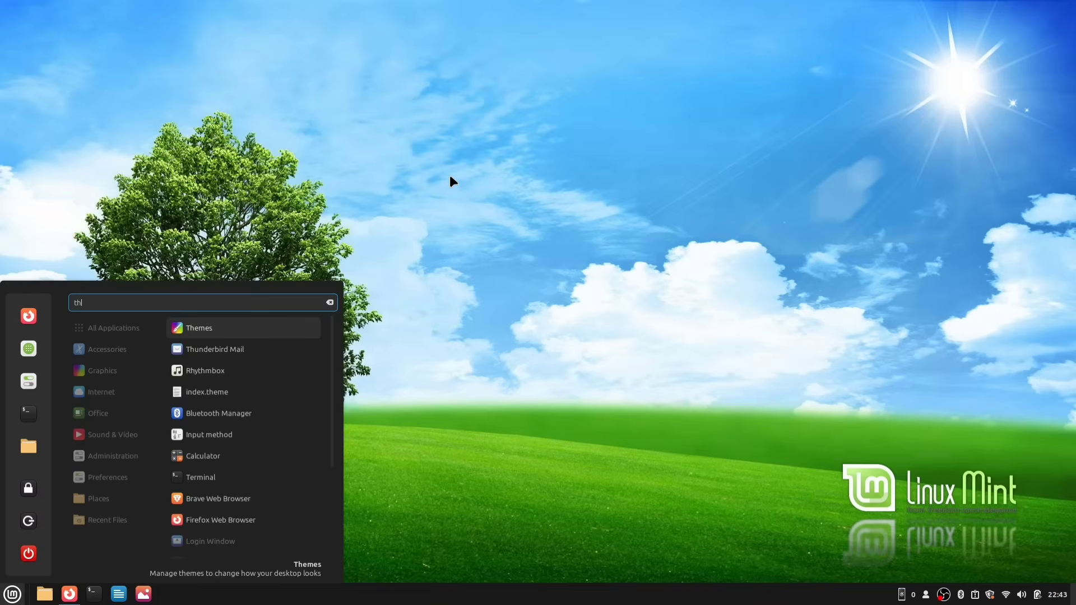
{"action": "left_click", "coordinate": [249, 333]}
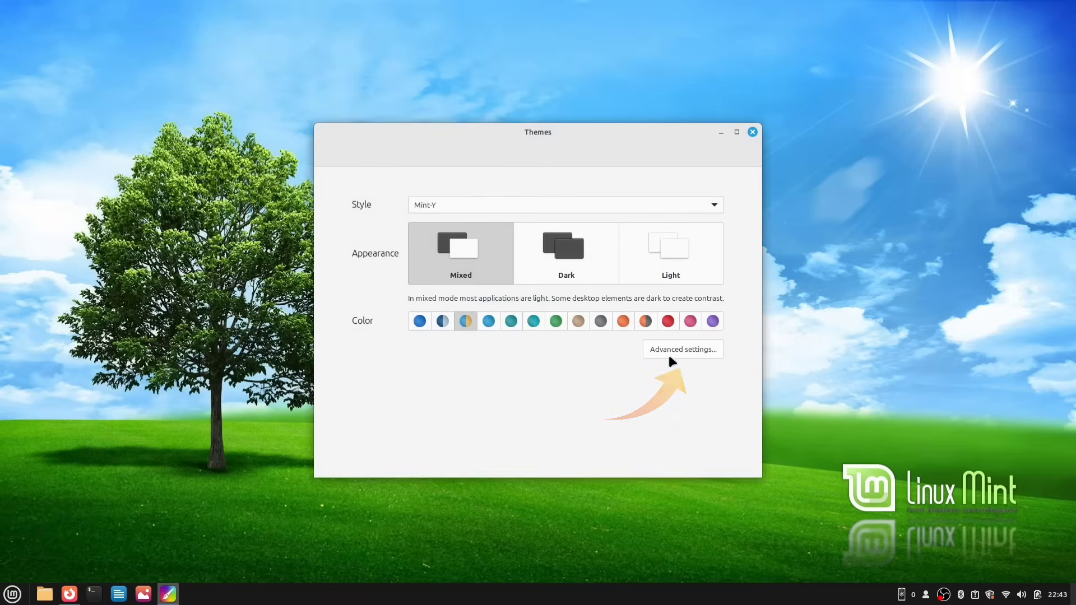
{"action": "left_click", "coordinate": [694, 350]}
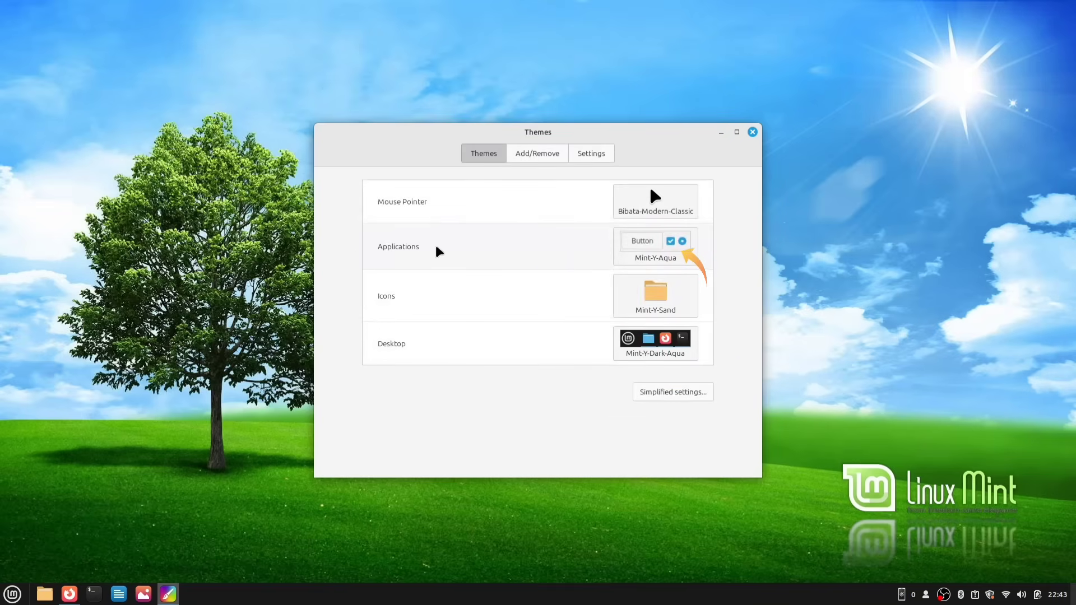
{"action": "left_click", "coordinate": [660, 257]}
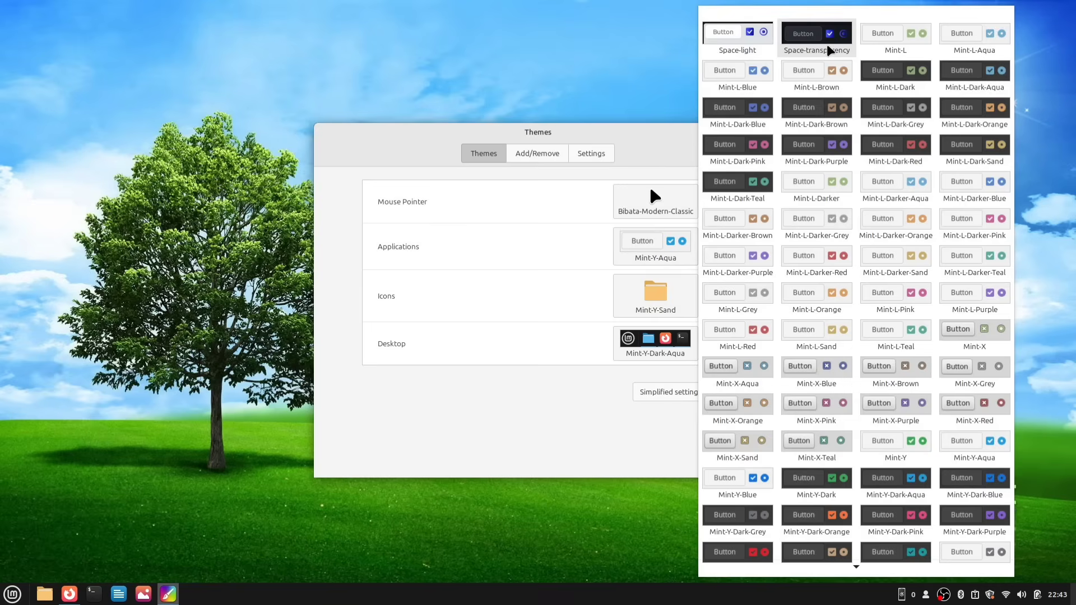
{"action": "left_click", "coordinate": [732, 37]}
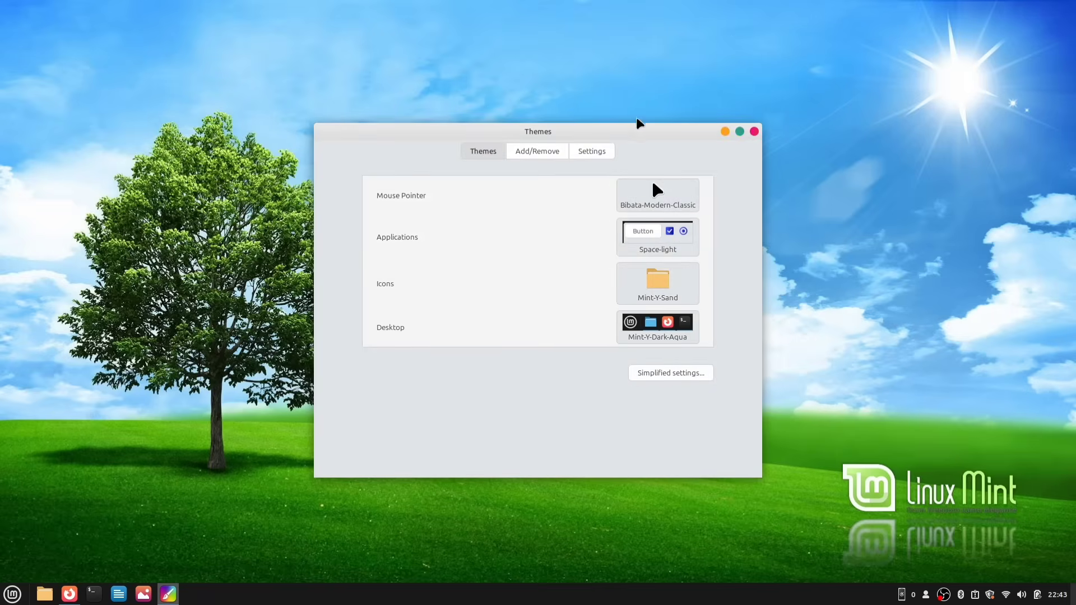
- Rearrange the Themes, System Settings and Home windows on the screen
{"action": "left_click_drag", "start_coordinate": [637, 134], "coordinate": [951, 125]}
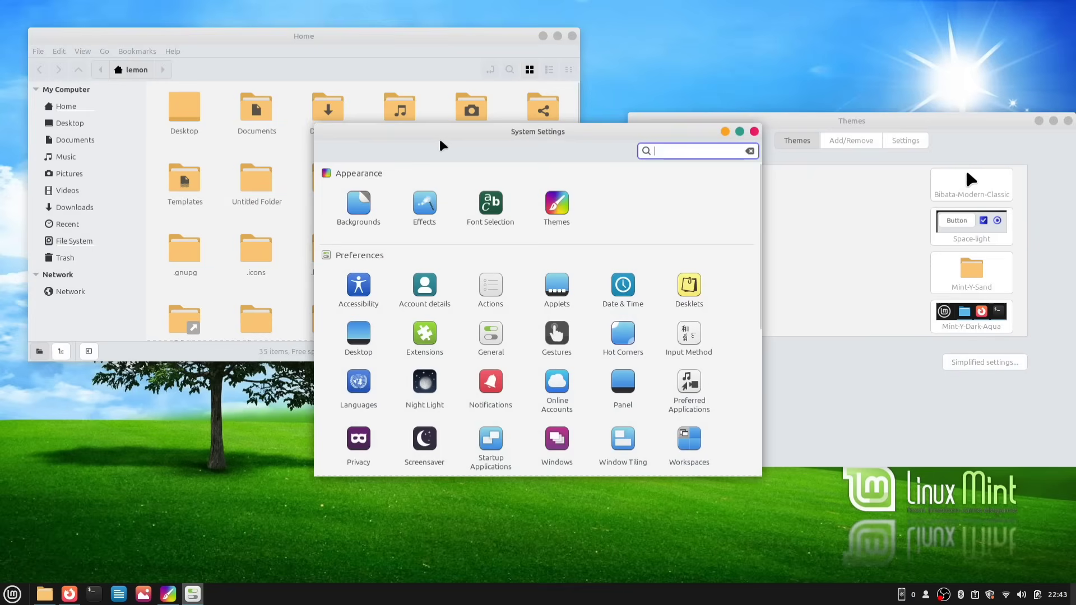
{"action": "left_click_drag", "start_coordinate": [440, 143], "coordinate": [236, 172]}
{"action": "scroll", "coordinate": [336, 322], "scroll_direction": "down", "scroll_amount": 5}
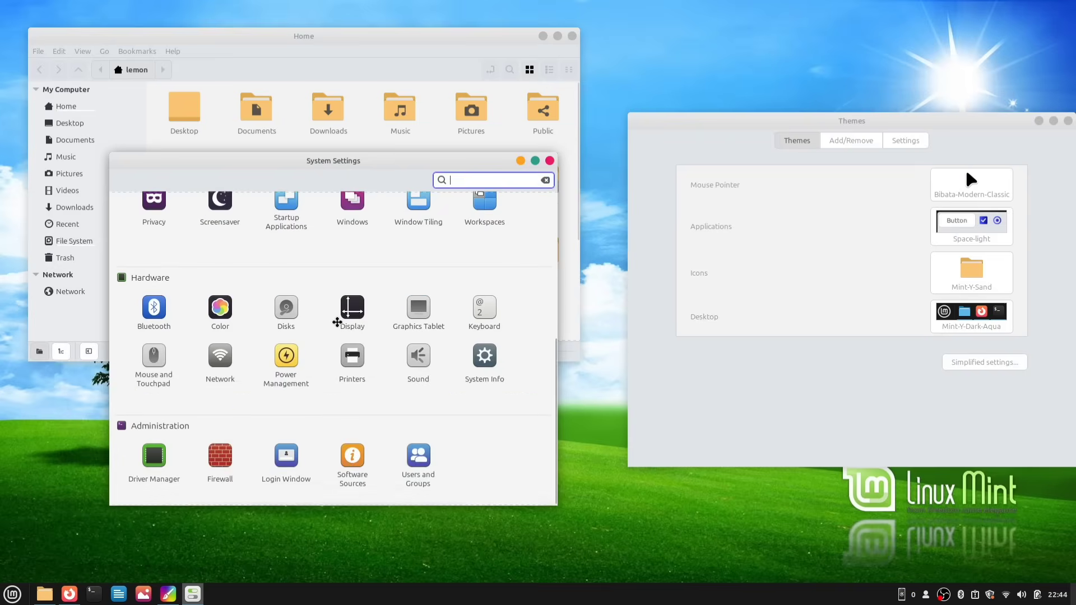
{"action": "scroll", "coordinate": [337, 322], "scroll_direction": "up", "scroll_amount": 5}
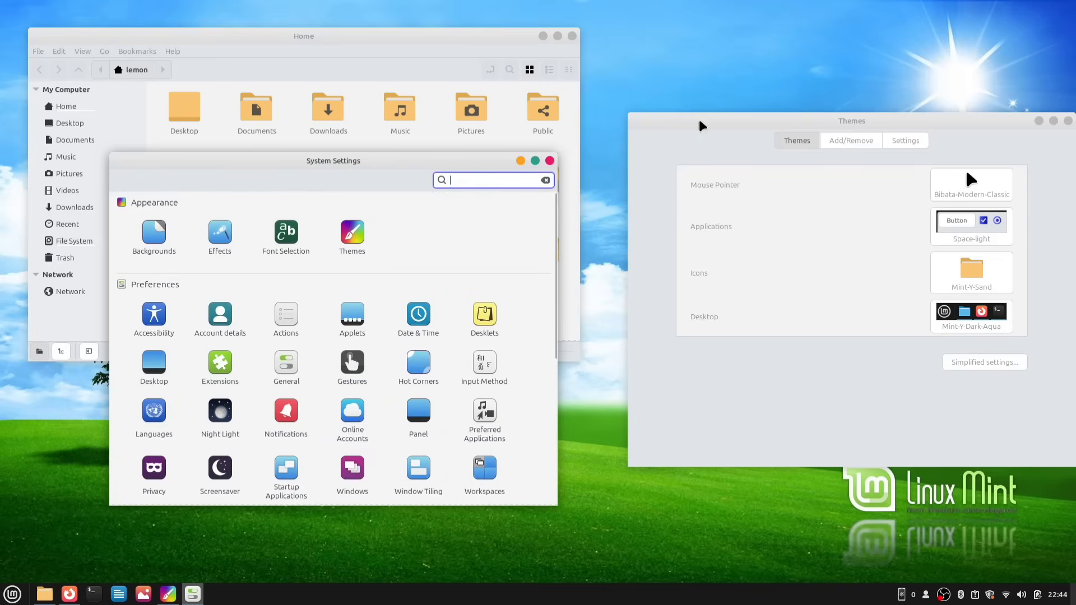
{"action": "left_click_drag", "start_coordinate": [701, 125], "coordinate": [653, 124]}
{"action": "left_click_drag", "start_coordinate": [359, 161], "coordinate": [358, 186]}
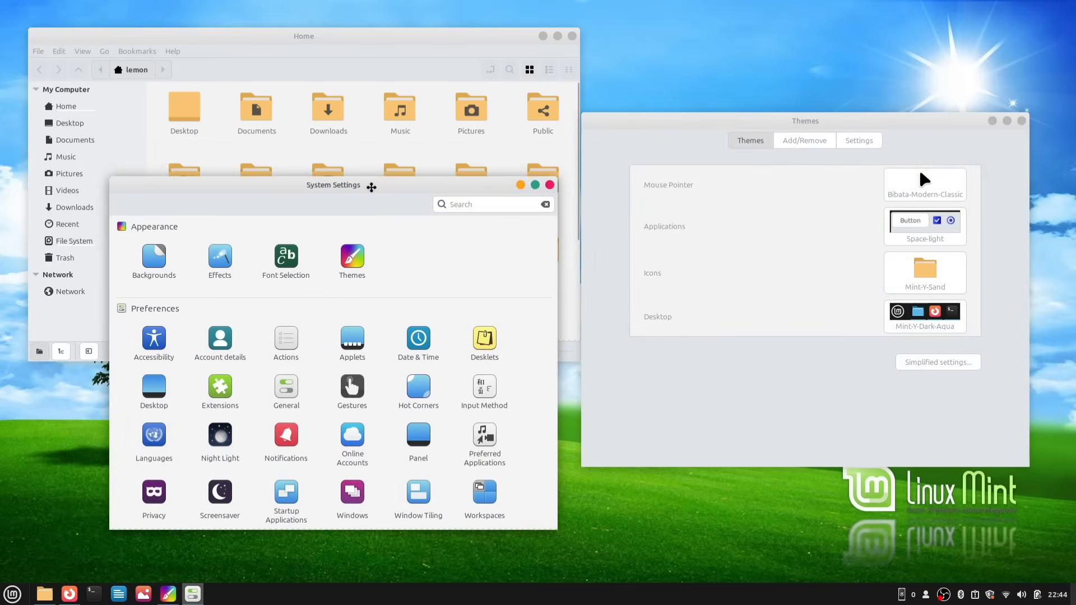
{"action": "left_click", "coordinate": [287, 40]}
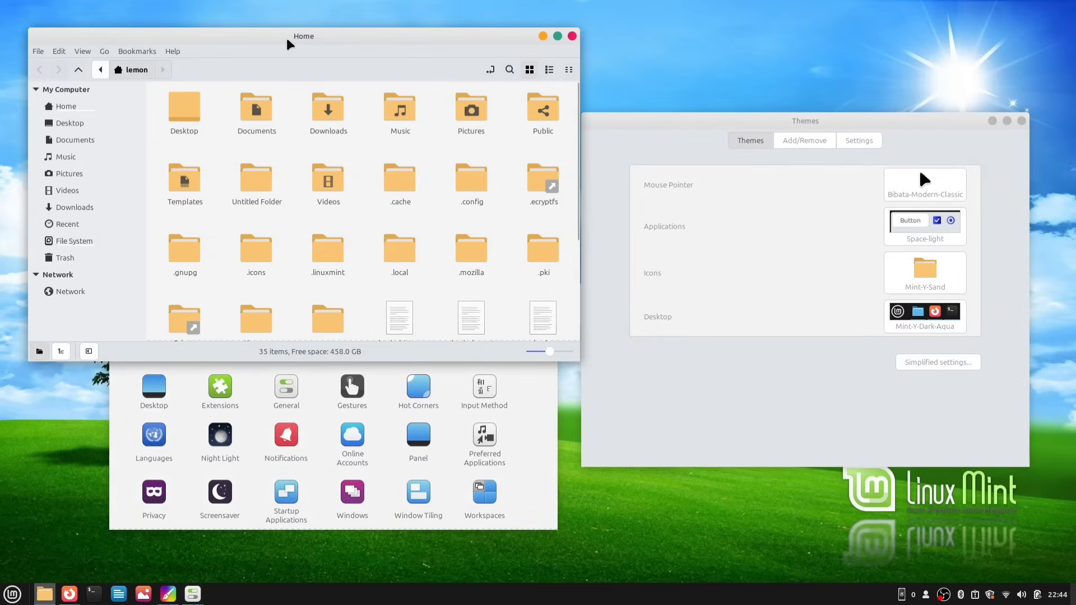
- Set the Applications theme to Space-transparency in Themes
{"action": "left_click", "coordinate": [701, 140]}
{"action": "left_click", "coordinate": [894, 217]}
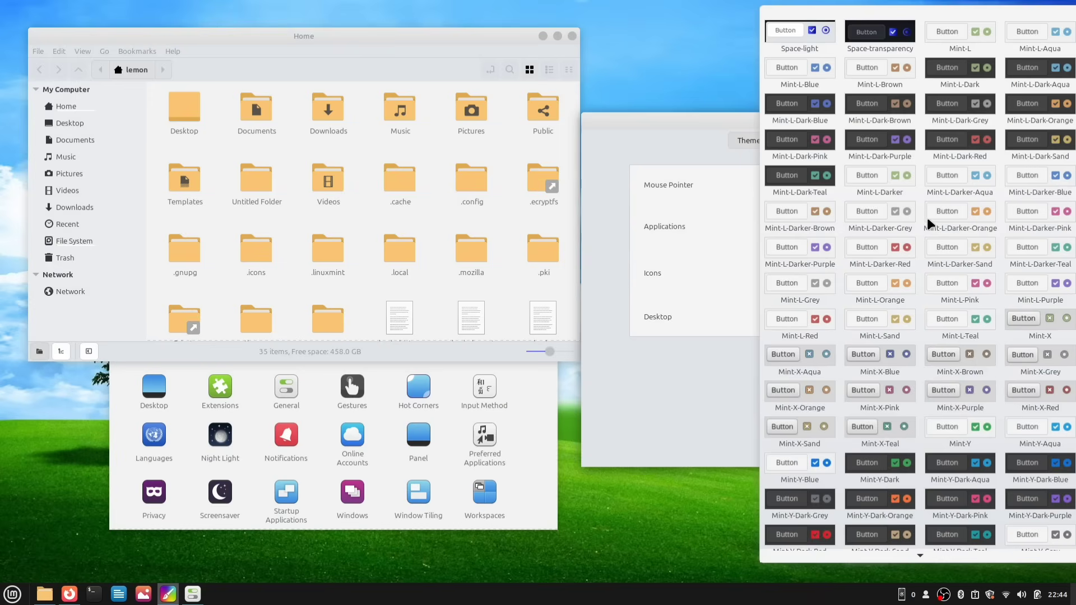
{"action": "left_click", "coordinate": [890, 40]}
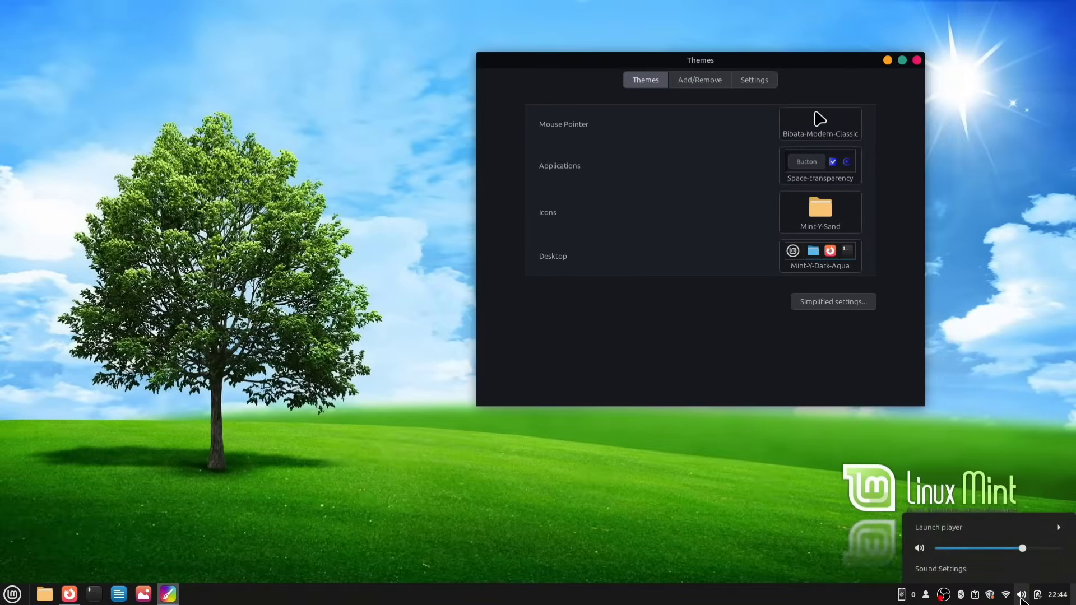
- Set the Desktop theme to Space-transparency and raise screen brightness to about 50%
{"action": "left_click", "coordinate": [820, 256]}
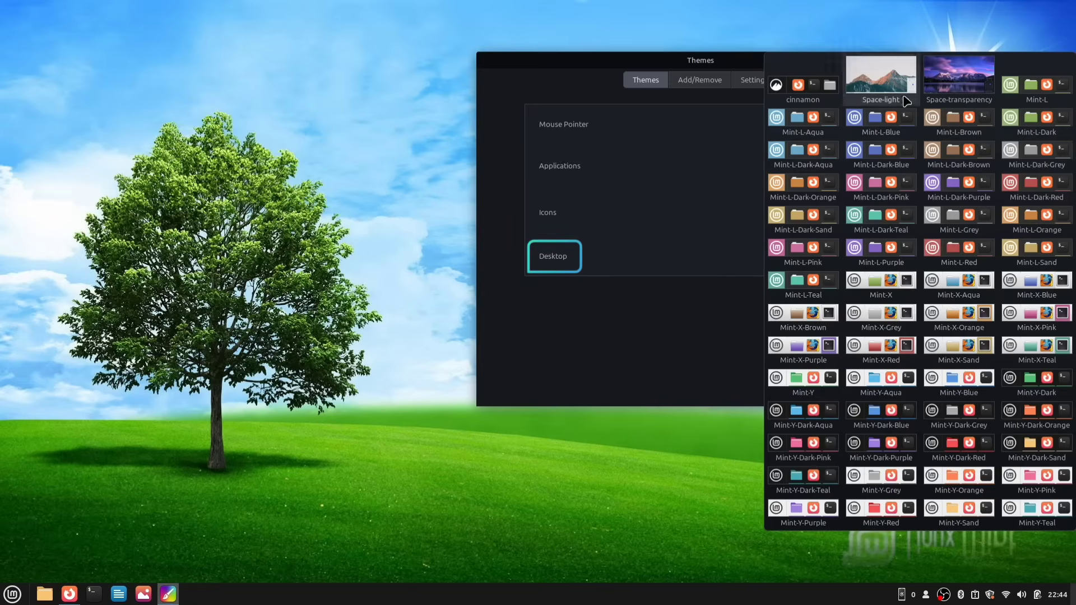
{"action": "left_click", "coordinate": [970, 90]}
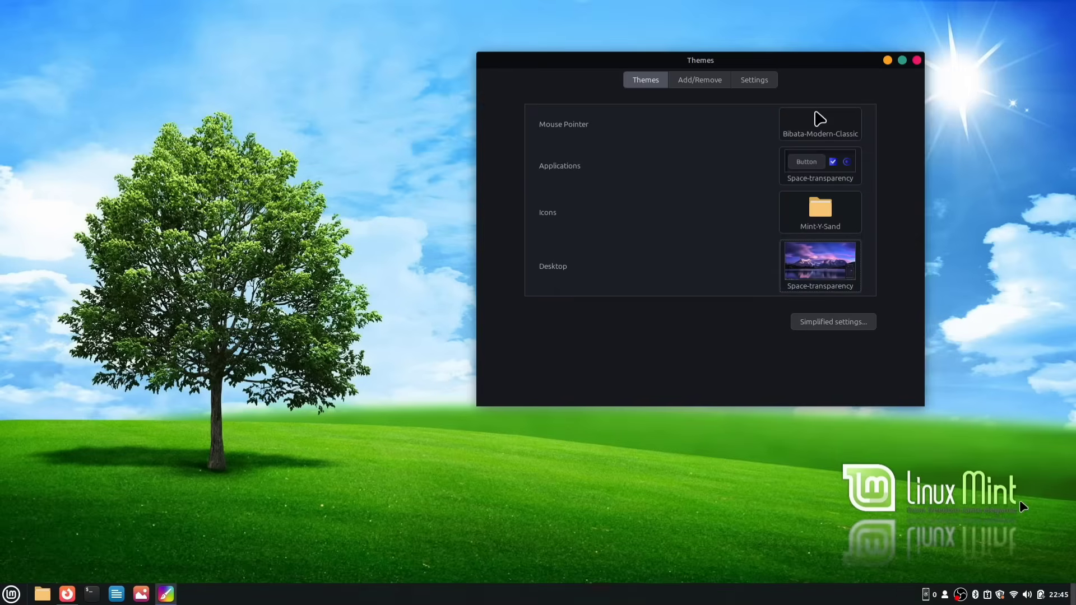
{"action": "left_click", "coordinate": [1041, 595]}
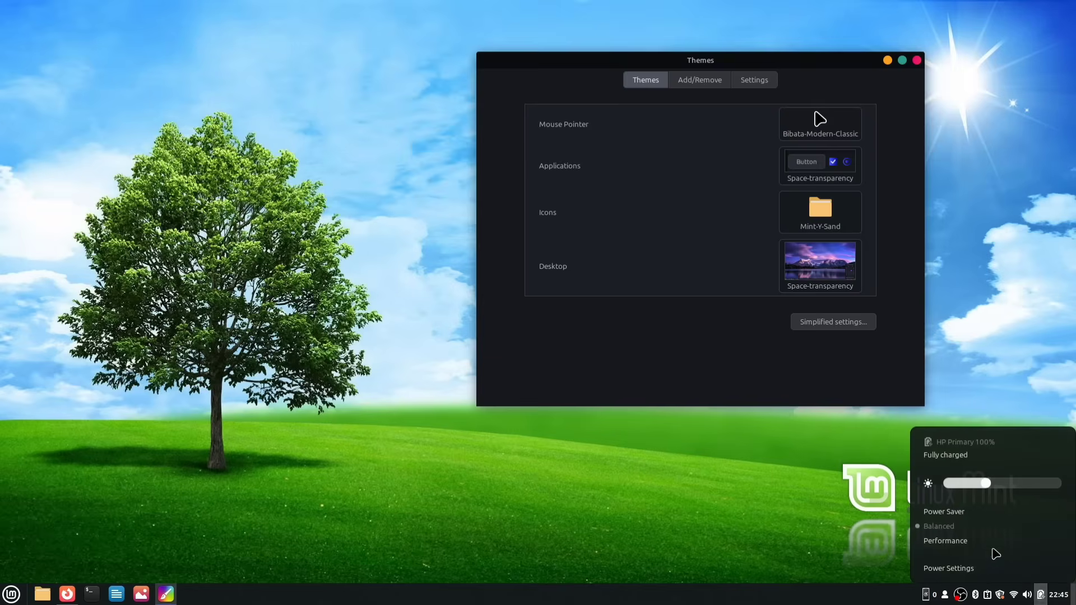
{"action": "left_click_drag", "start_coordinate": [986, 484], "coordinate": [1001, 502]}
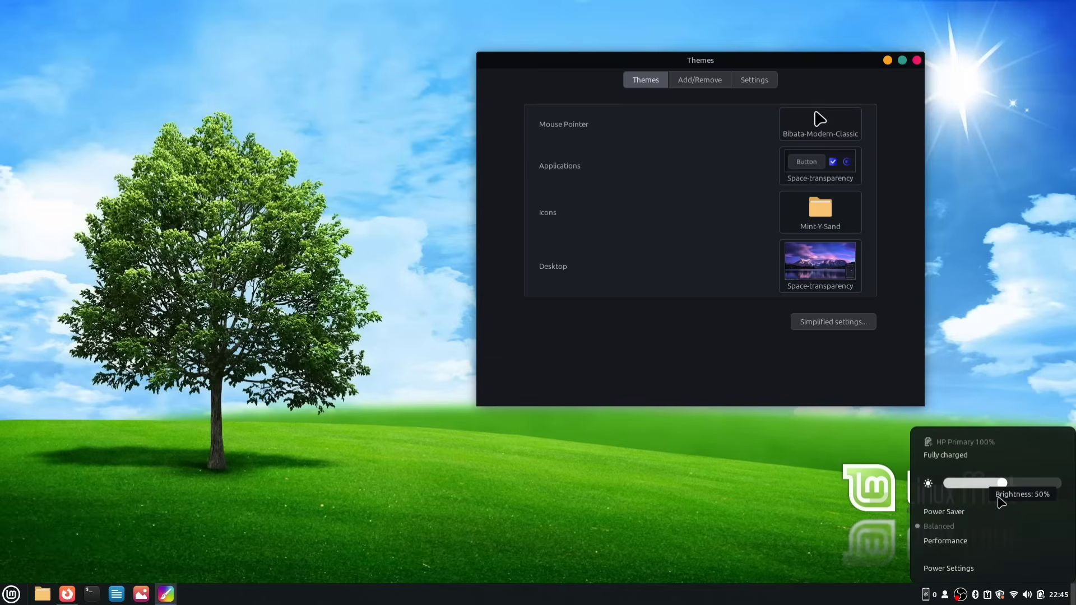
- Check the dark translucent look of the volume popup and application menu
{"action": "left_click", "coordinate": [1027, 599]}
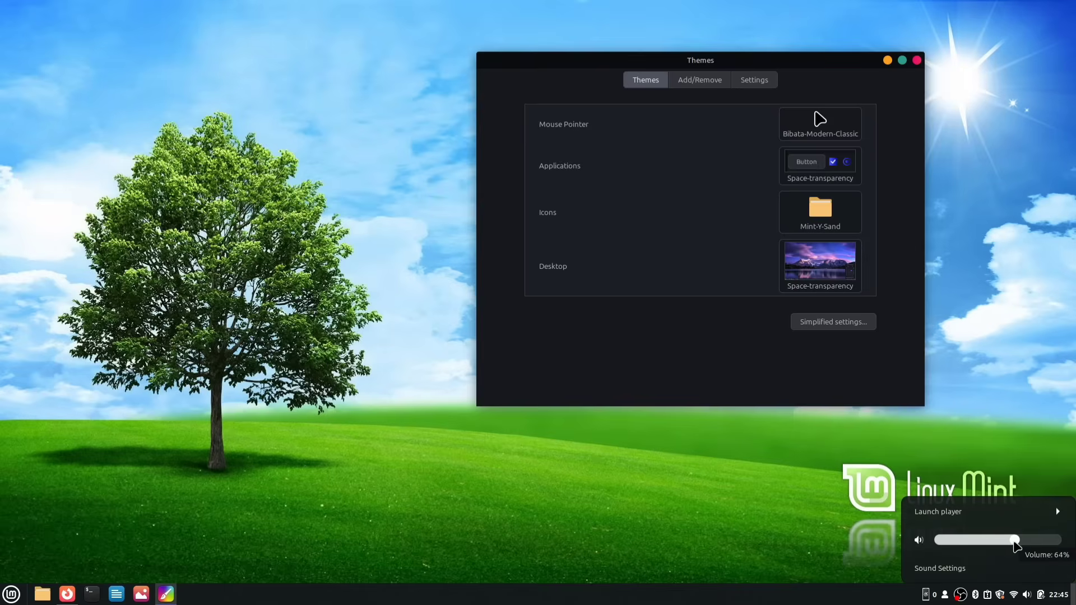
{"action": "left_click", "coordinate": [867, 504]}
{"action": "left_click", "coordinate": [210, 460]}
{"action": "left_click", "coordinate": [11, 594]}
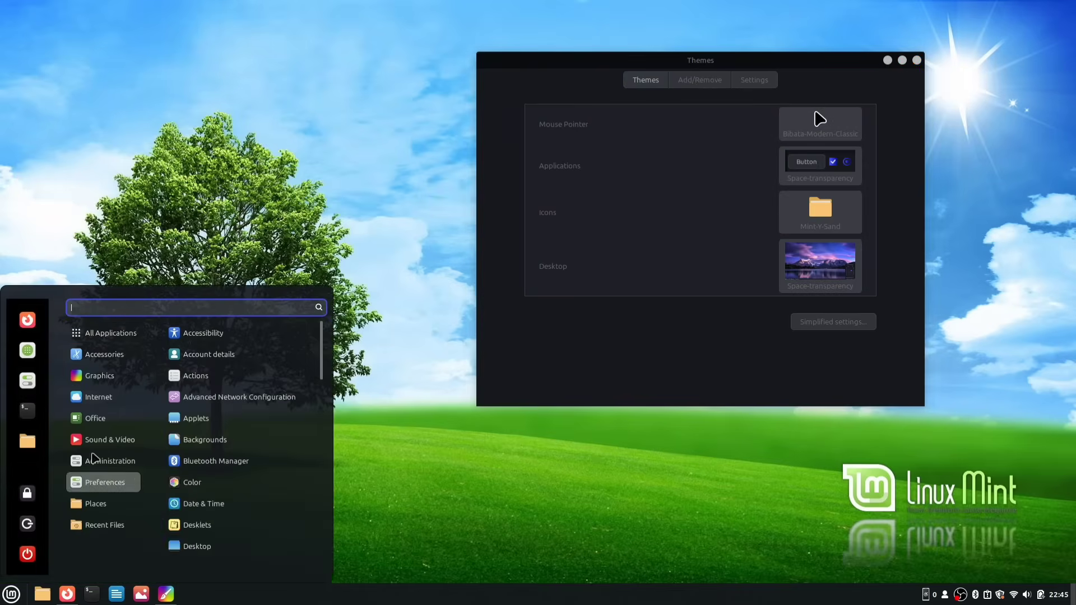
{"action": "scroll", "coordinate": [218, 571], "scroll_direction": "down", "scroll_amount": 6}
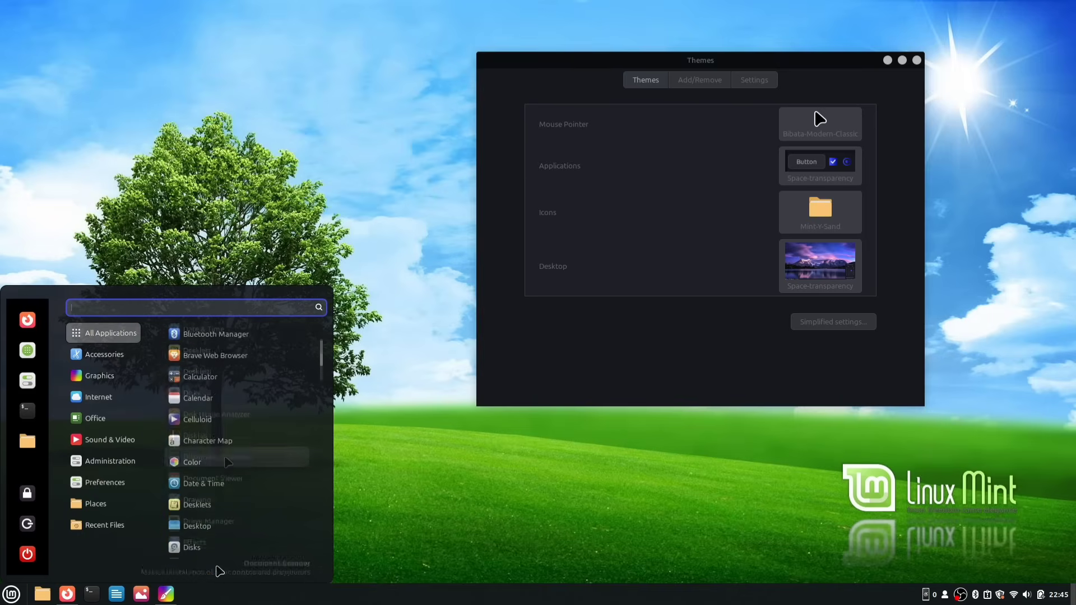
{"action": "scroll", "coordinate": [218, 569], "scroll_direction": "down", "scroll_amount": 3}
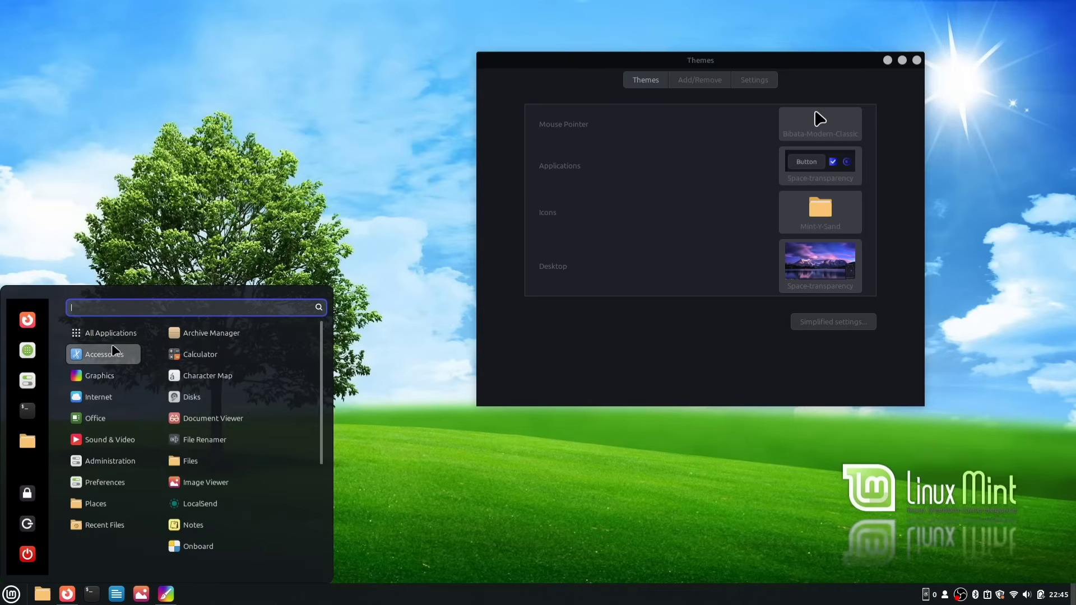
{"action": "mouse_move", "coordinate": [110, 384]}
{"action": "mouse_move", "coordinate": [106, 439]}
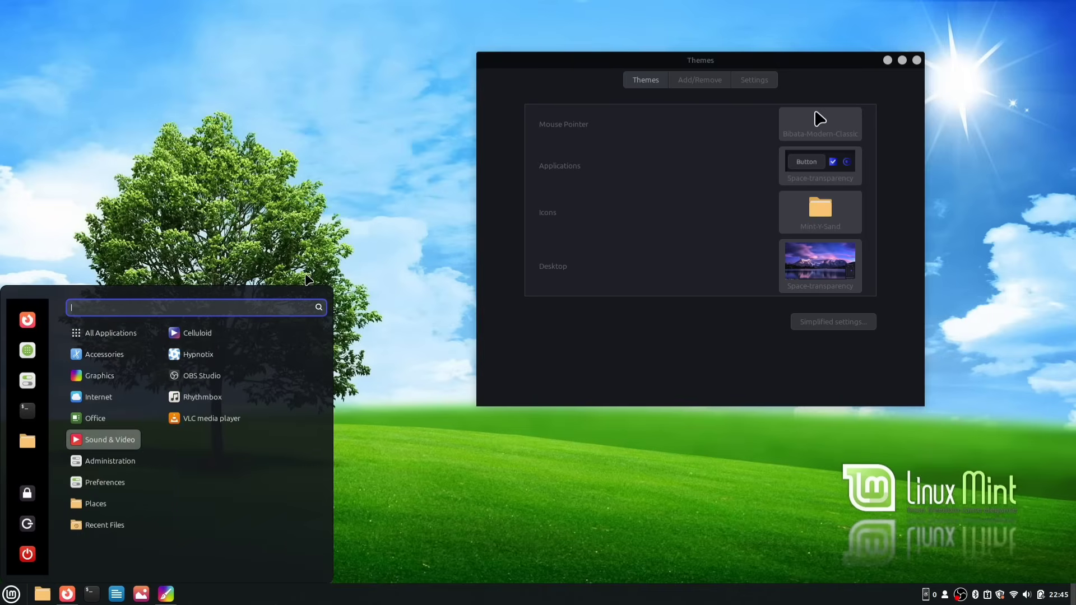
{"action": "left_click", "coordinate": [376, 268]}
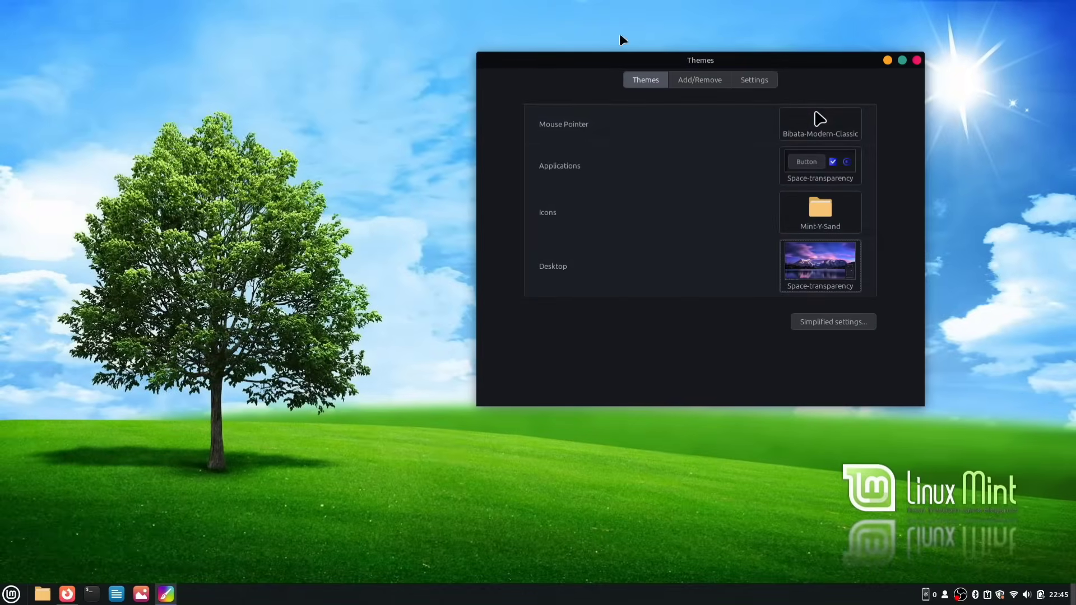
- Set the Icons theme to Hatter-dark
{"action": "left_click_drag", "start_coordinate": [602, 61], "coordinate": [685, 72]}
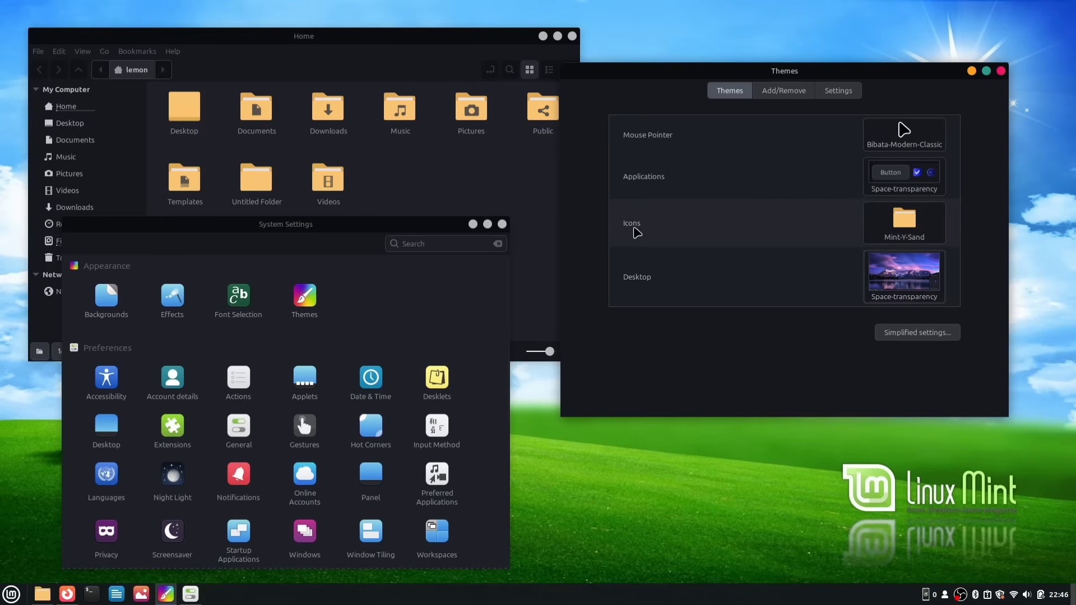
{"action": "left_click", "coordinate": [943, 211]}
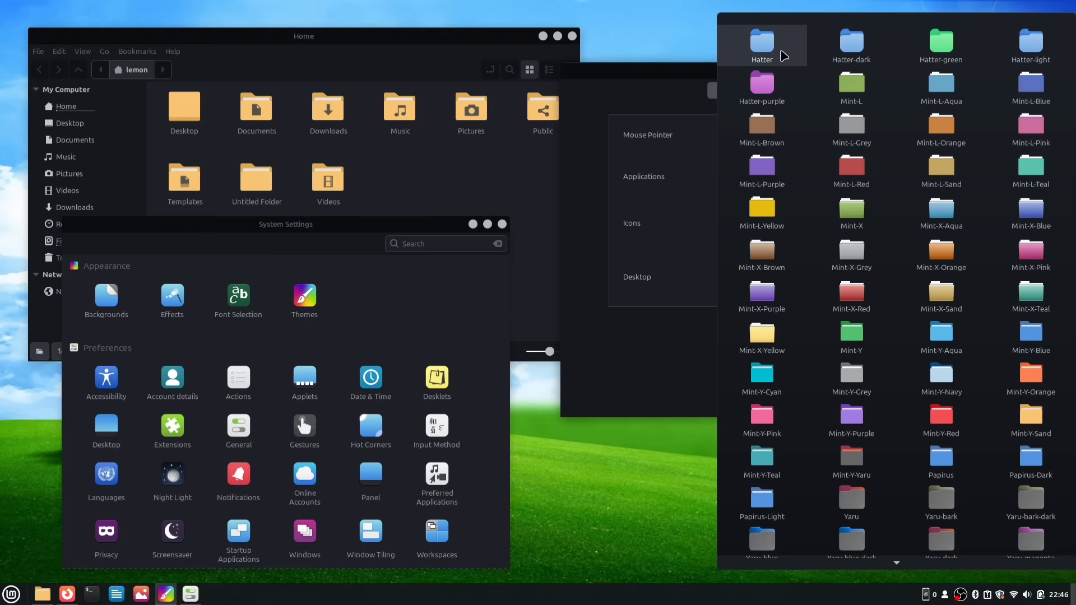
{"action": "left_click", "coordinate": [824, 51]}
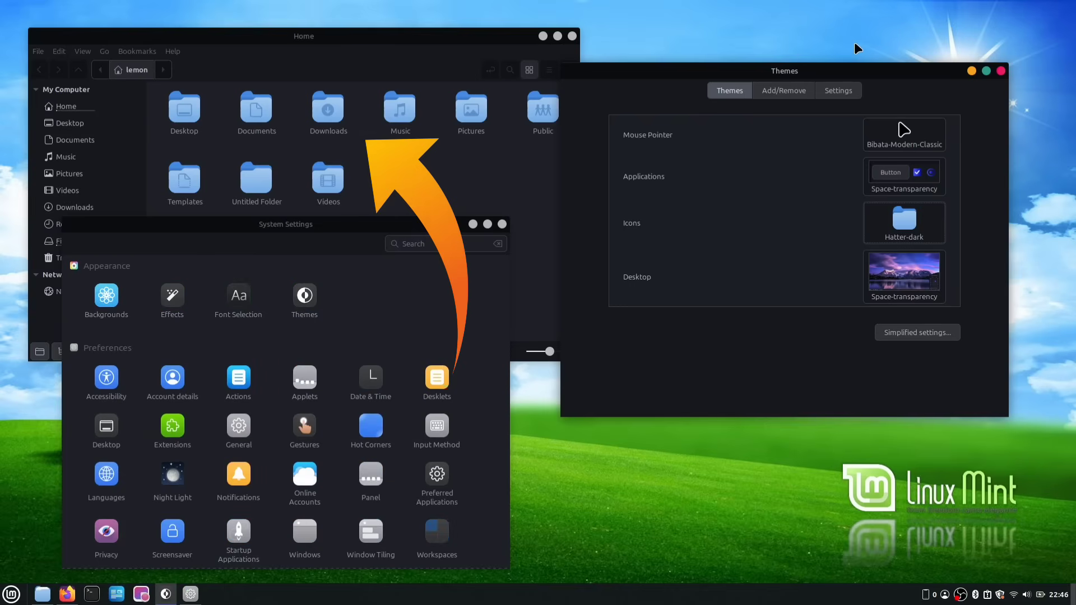
- Switch the icon theme to Hatter-purple and compare the purple folders in Home
{"action": "left_click_drag", "start_coordinate": [368, 228], "coordinate": [367, 214]}
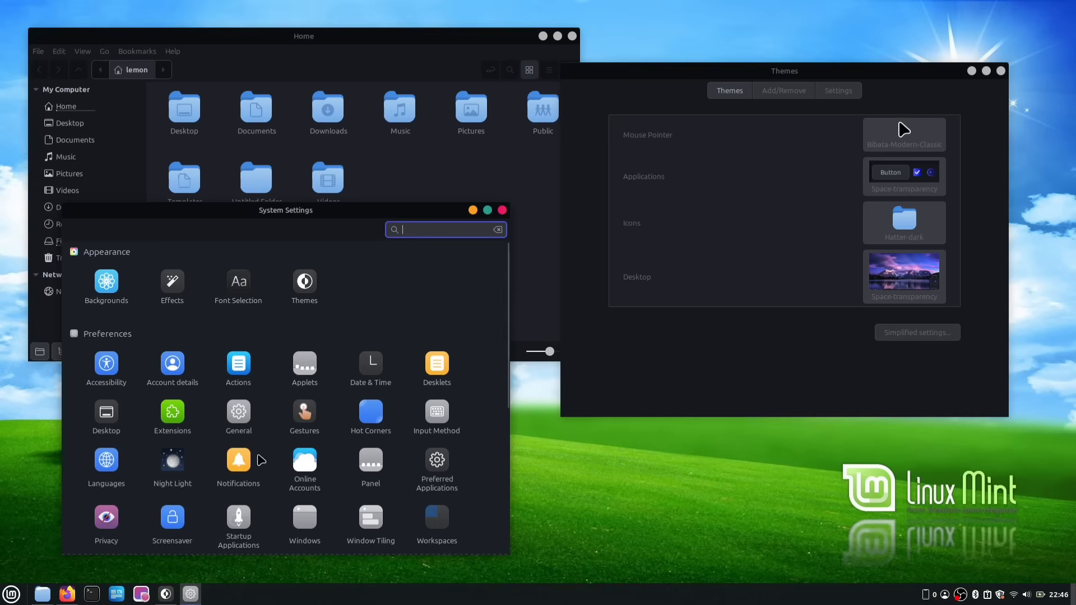
{"action": "scroll", "coordinate": [265, 403], "scroll_direction": "down", "scroll_amount": 10}
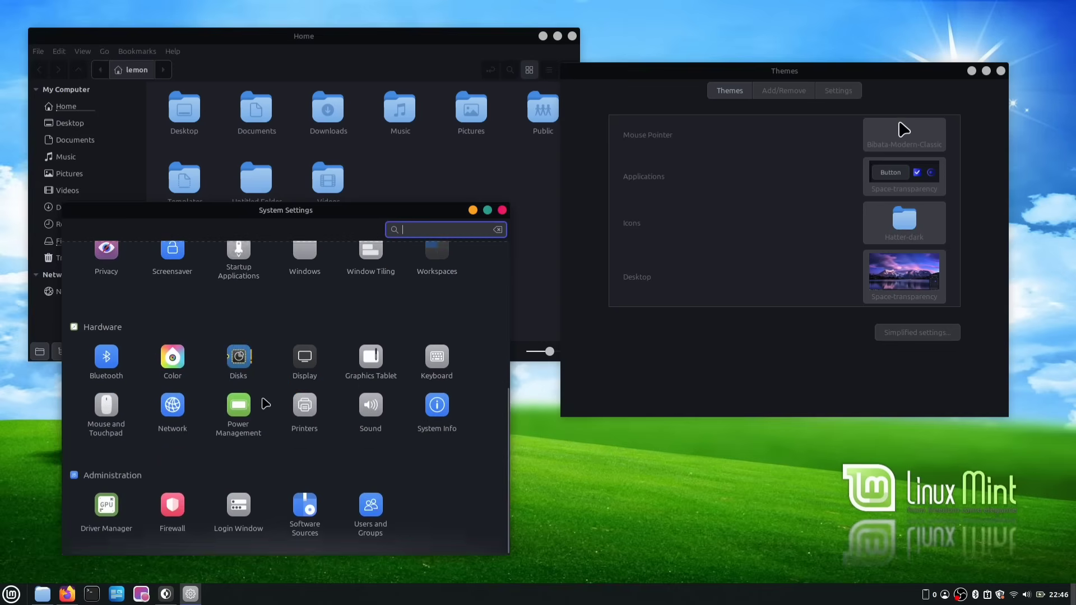
{"action": "scroll", "coordinate": [263, 397], "scroll_direction": "up", "scroll_amount": 9}
{"action": "scroll", "coordinate": [263, 398], "scroll_direction": "up", "scroll_amount": 1}
{"action": "left_click", "coordinate": [396, 184]}
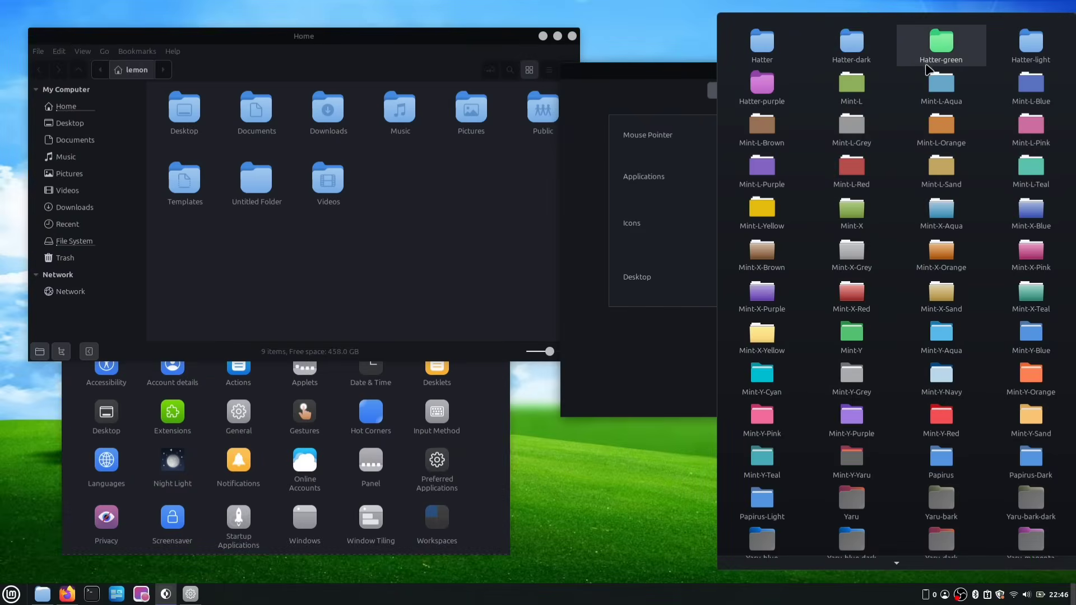
{"action": "left_click", "coordinate": [786, 90]}
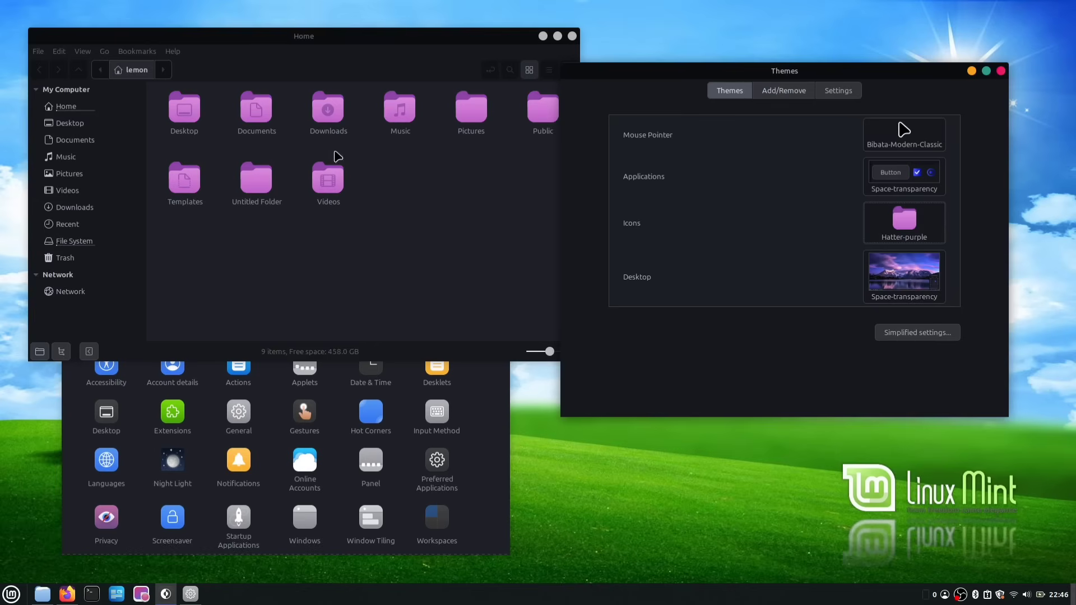
{"action": "left_click", "coordinate": [354, 212]}
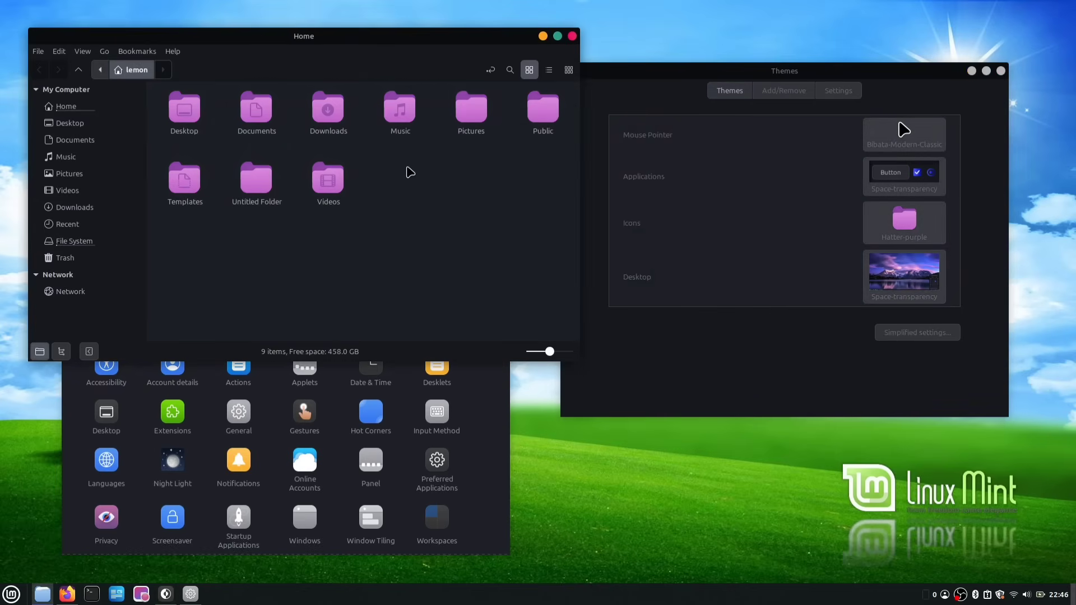
{"action": "left_click", "coordinate": [896, 227]}
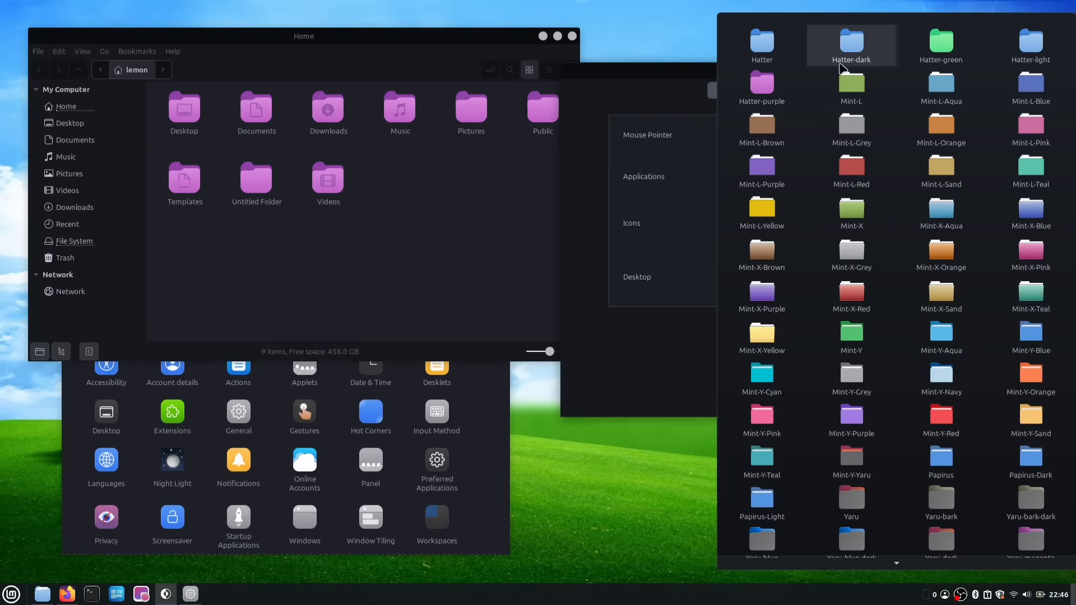
- Revert icons to Hatter-dark and open Resources > English.lproj > License.rtf in Writer
{"action": "left_click", "coordinate": [851, 47]}
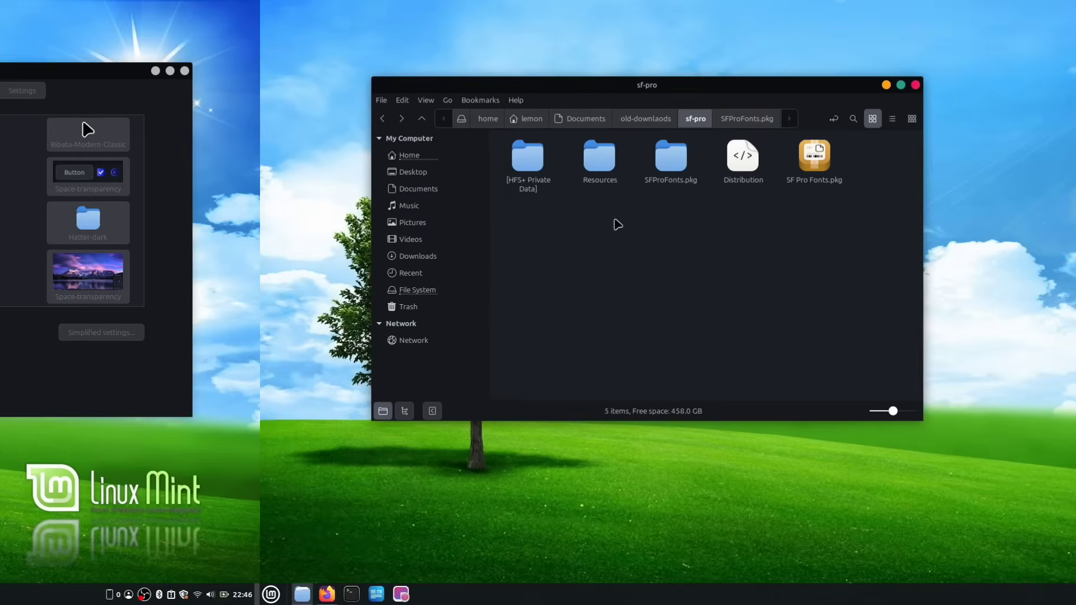
{"action": "double_click", "coordinate": [599, 158]}
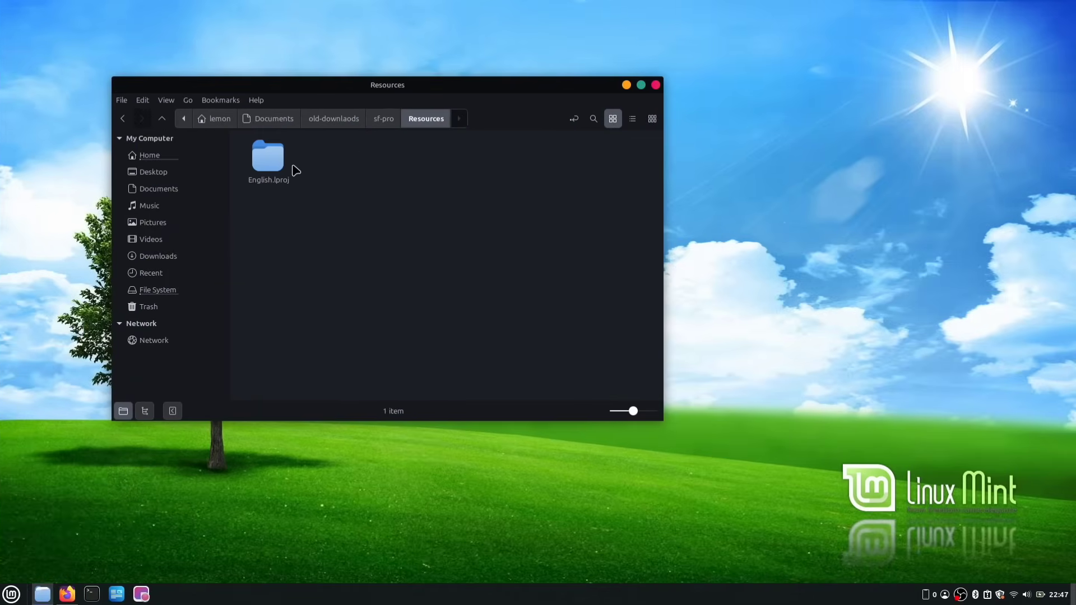
{"action": "double_click", "coordinate": [268, 158]}
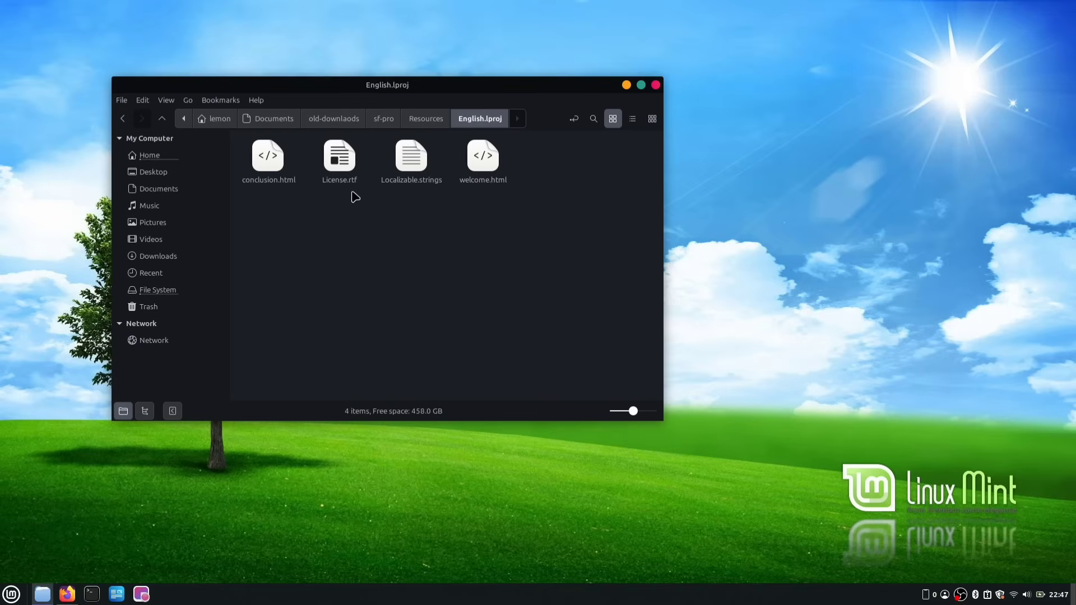
{"action": "double_click", "coordinate": [348, 163]}
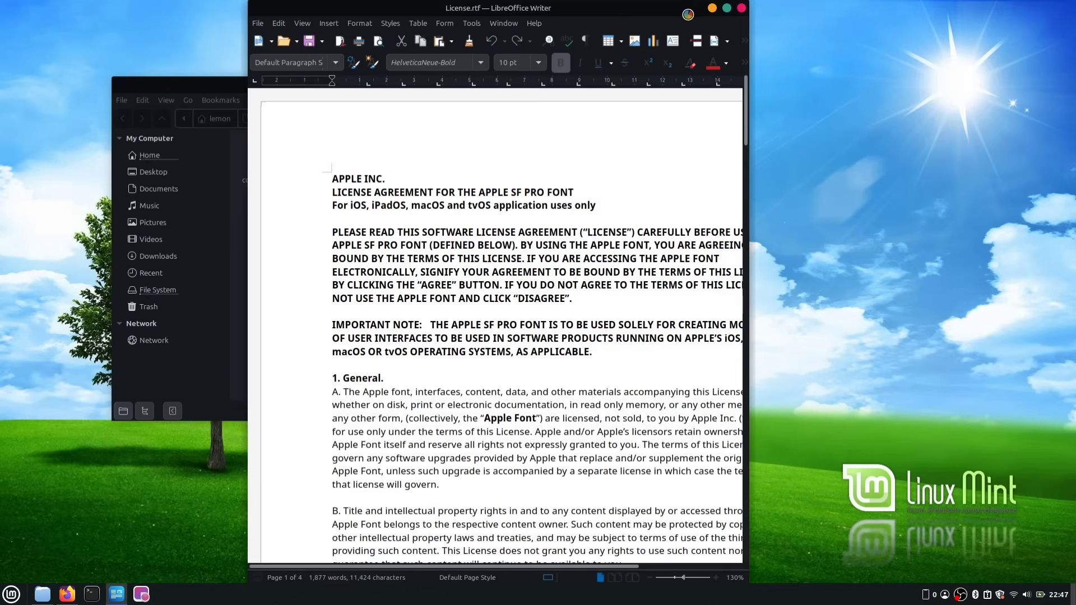
- Maximize the License.rtf Writer window to read the SF Pro font licence
{"action": "left_click", "coordinate": [727, 7]}
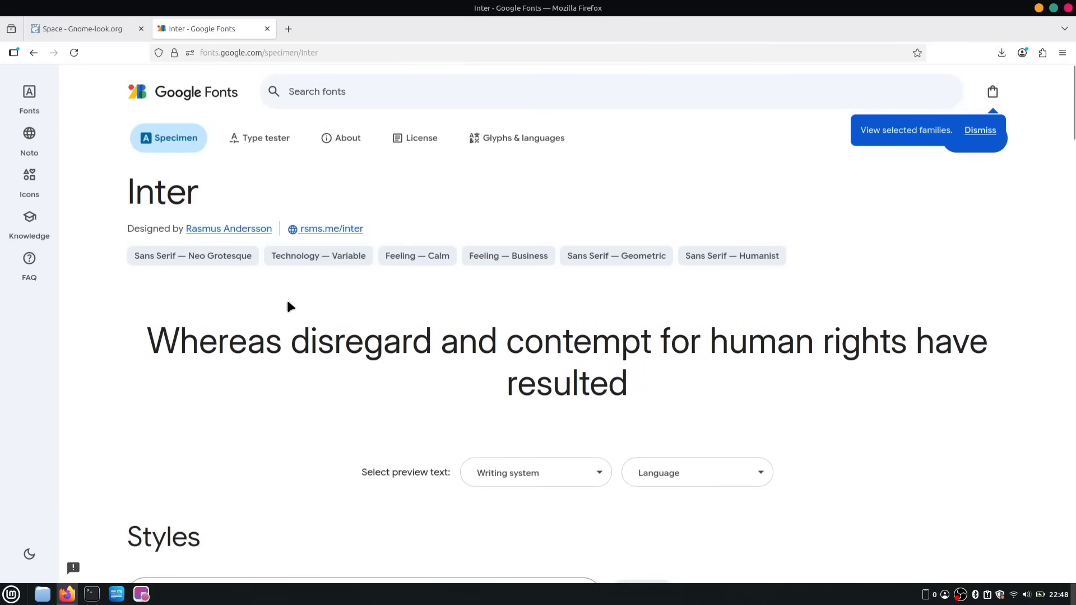
- Get the Inter font from its specimen page and download all files as Inter.zip
{"action": "scroll", "coordinate": [287, 302], "scroll_direction": "down", "scroll_amount": 6}
{"action": "scroll", "coordinate": [287, 297], "scroll_direction": "down", "scroll_amount": 8}
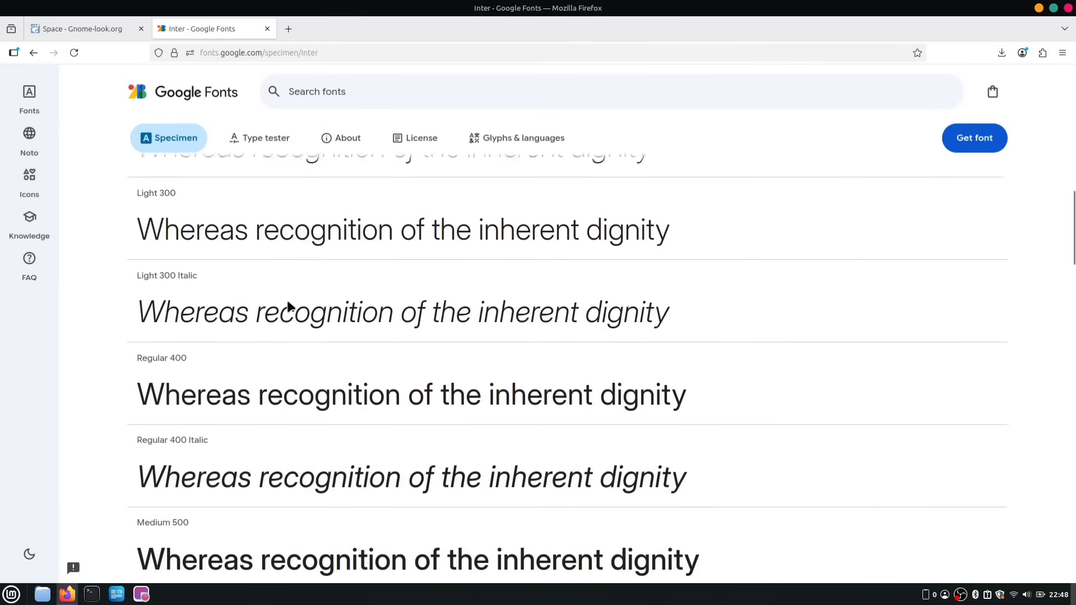
{"action": "scroll", "coordinate": [287, 297], "scroll_direction": "up", "scroll_amount": 15}
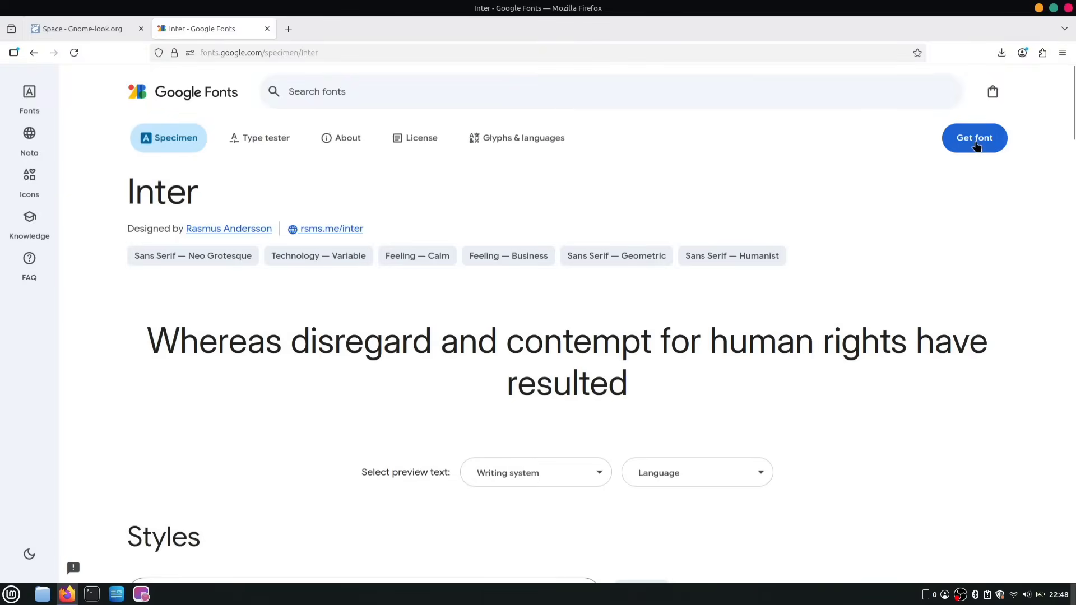
{"action": "left_click", "coordinate": [976, 145]}
{"action": "left_click", "coordinate": [876, 270]}
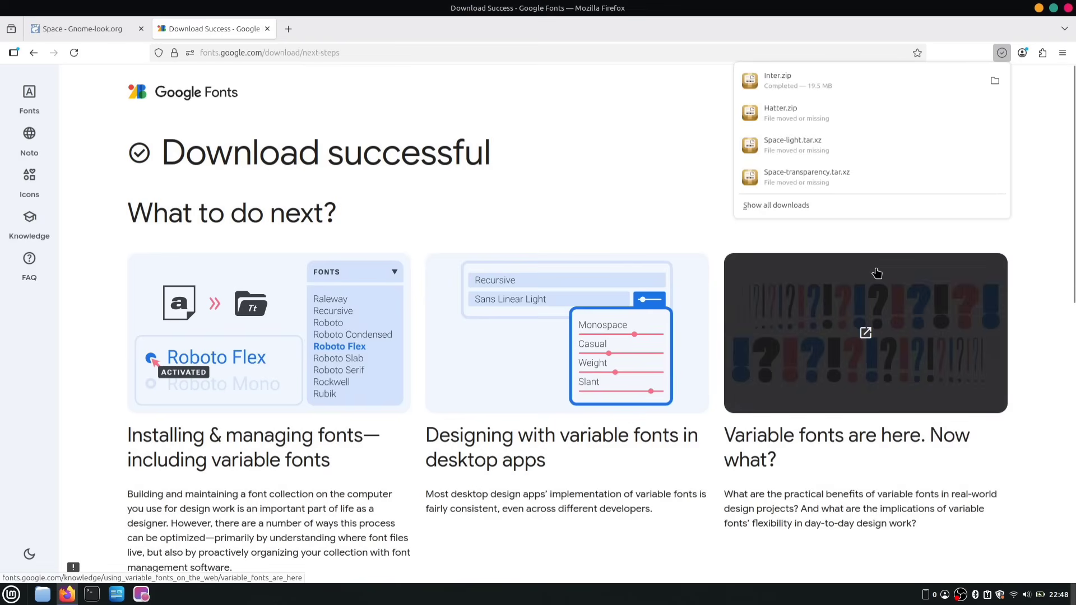
- Extract Inter.zip here in the Downloads folder
{"action": "left_click", "coordinate": [1038, 8]}
{"action": "right_click", "coordinate": [494, 164]}
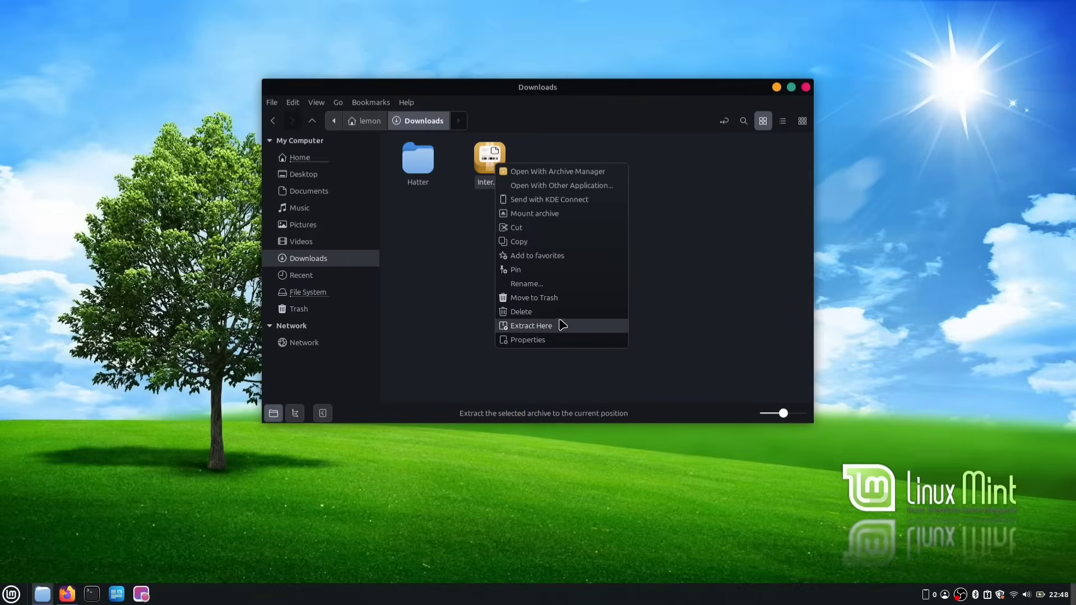
{"action": "left_click", "coordinate": [531, 326]}
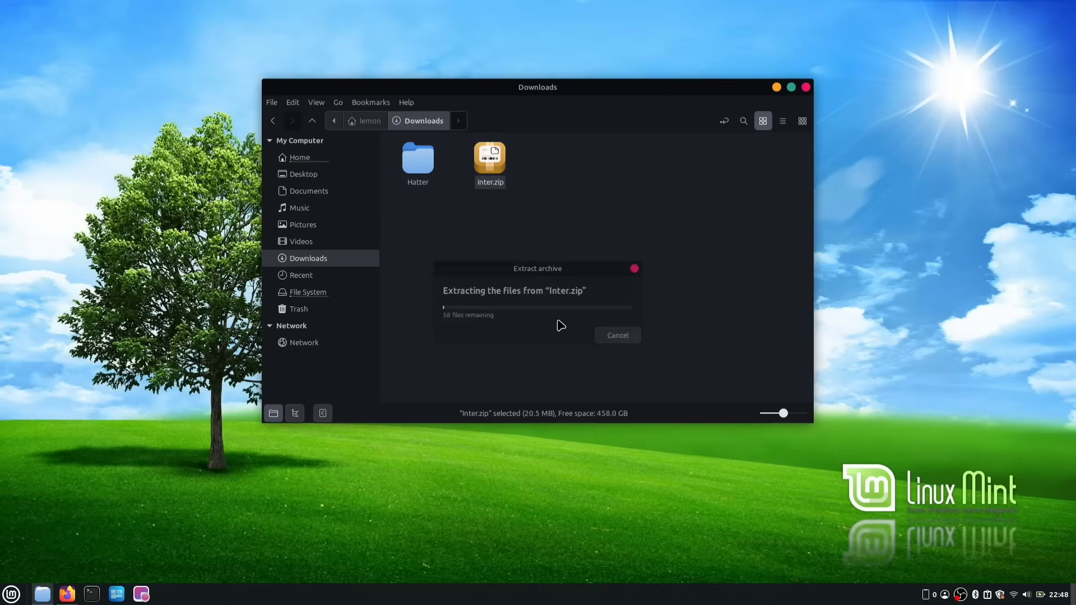
- Delete the Hatter folder and Inter.zip, then open the extracted Inter folder
{"action": "left_click_drag", "start_coordinate": [581, 180], "coordinate": [482, 146]}
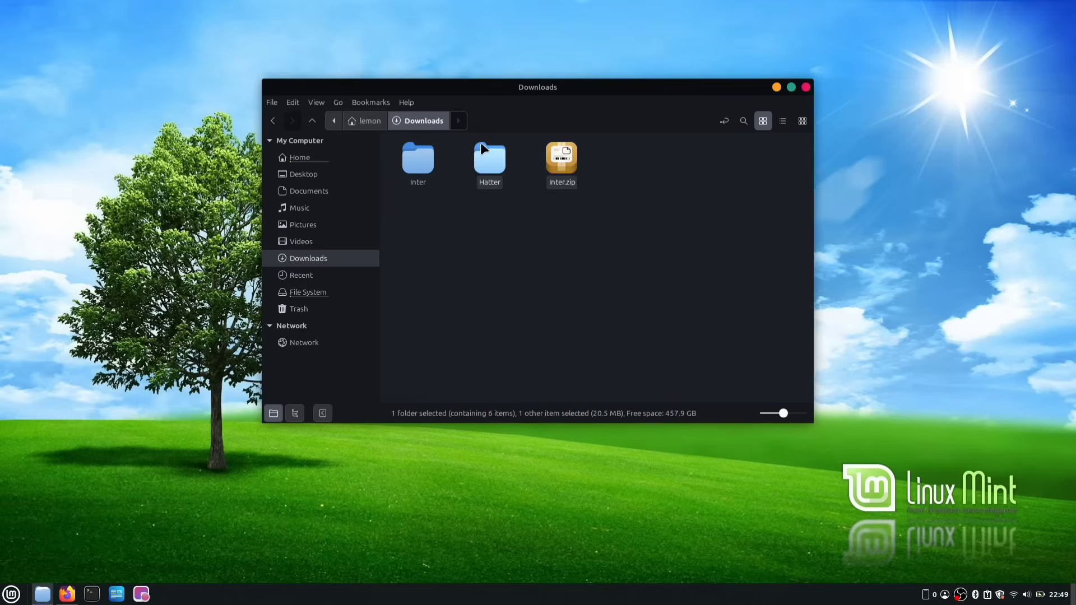
{"action": "key", "text": "Delete"}
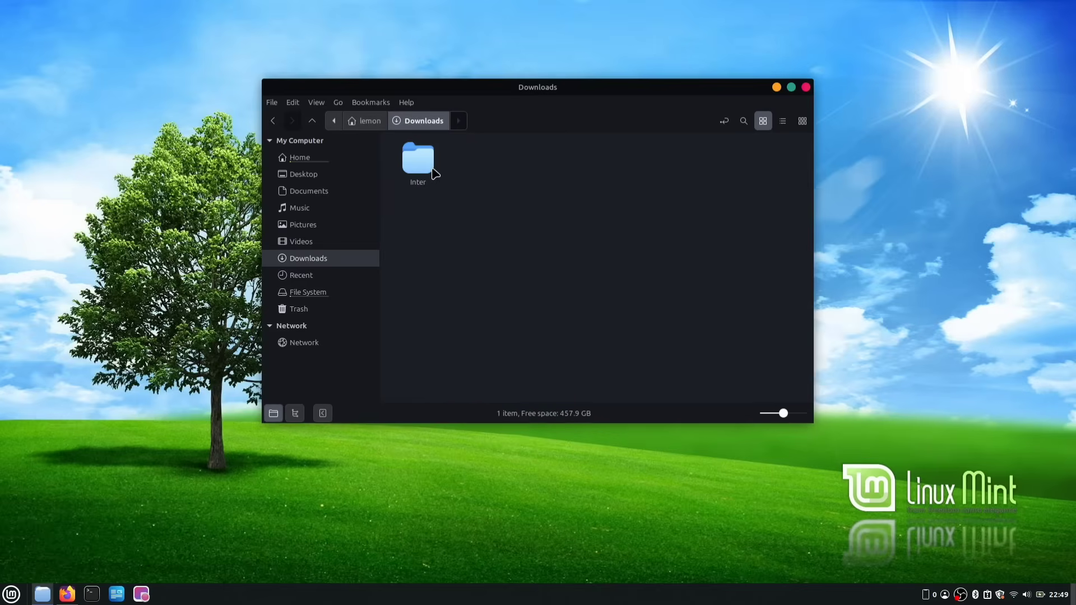
{"action": "double_click", "coordinate": [415, 160]}
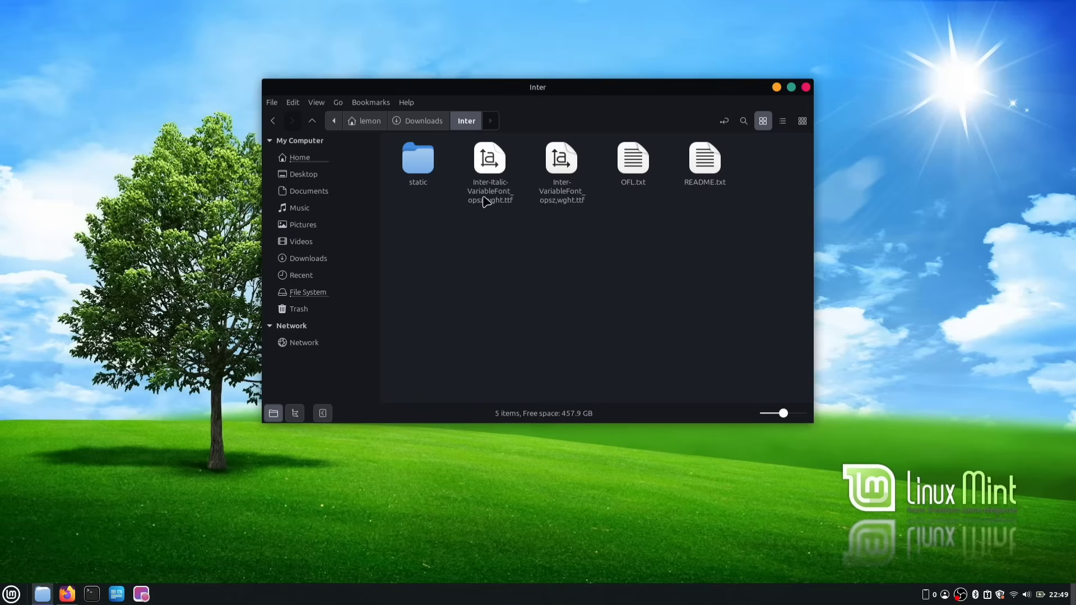
- Create a hidden .fonts folder in Home, with hidden files shown
{"action": "left_click_drag", "start_coordinate": [556, 83], "coordinate": [795, 60]}
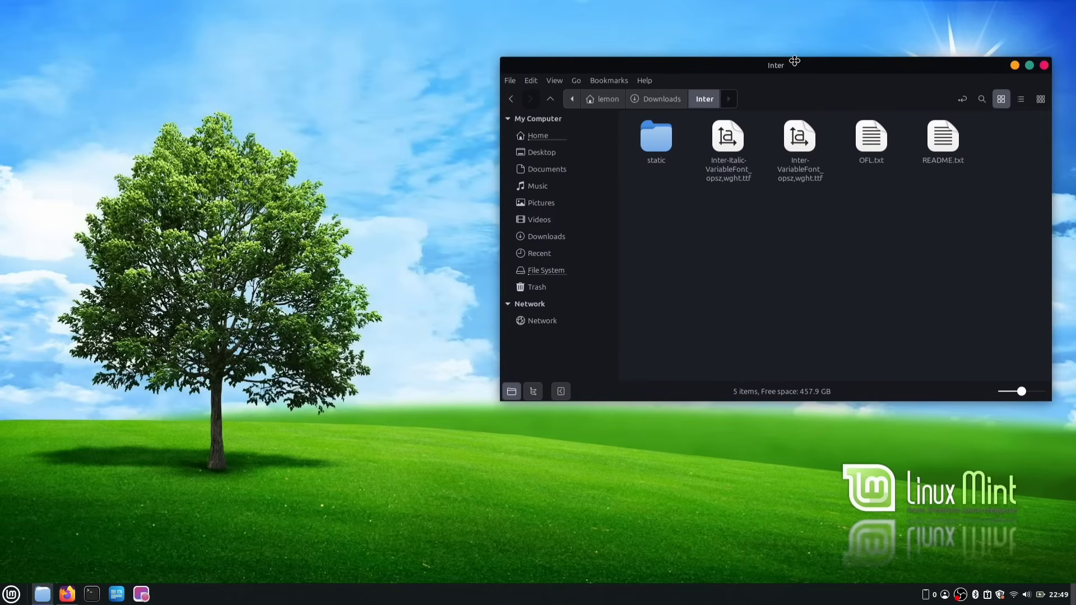
{"action": "key", "text": "super+e"}
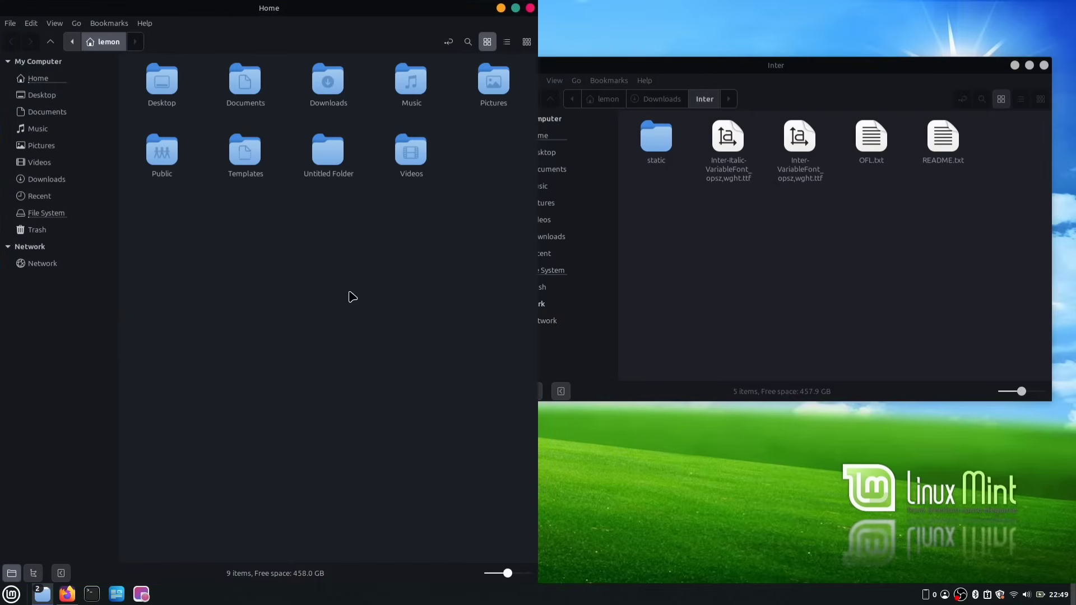
{"action": "key", "text": "ctrl+h"}
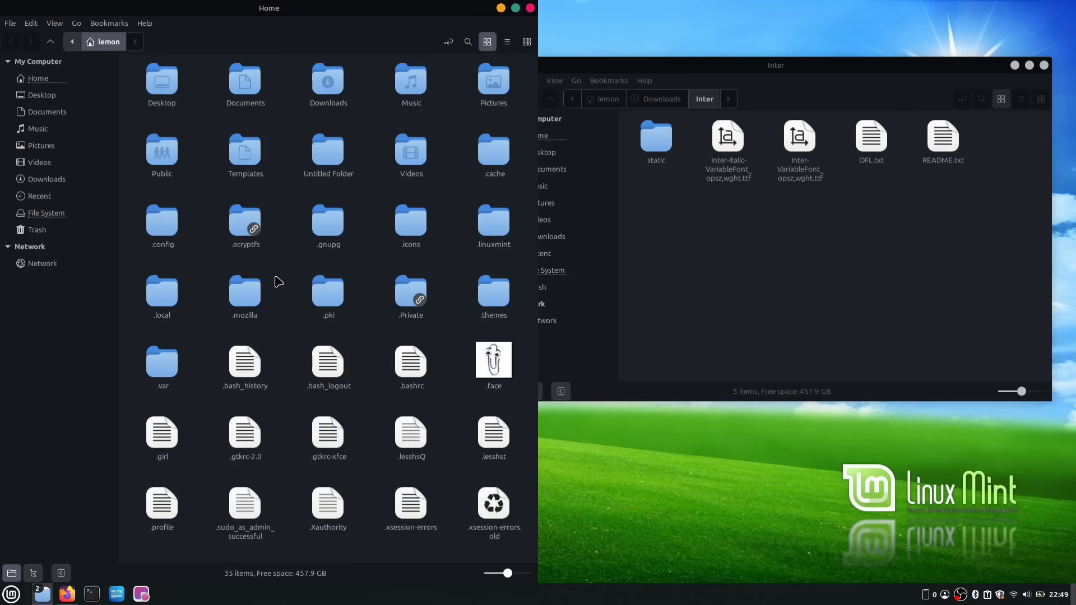
{"action": "right_click", "coordinate": [183, 550]}
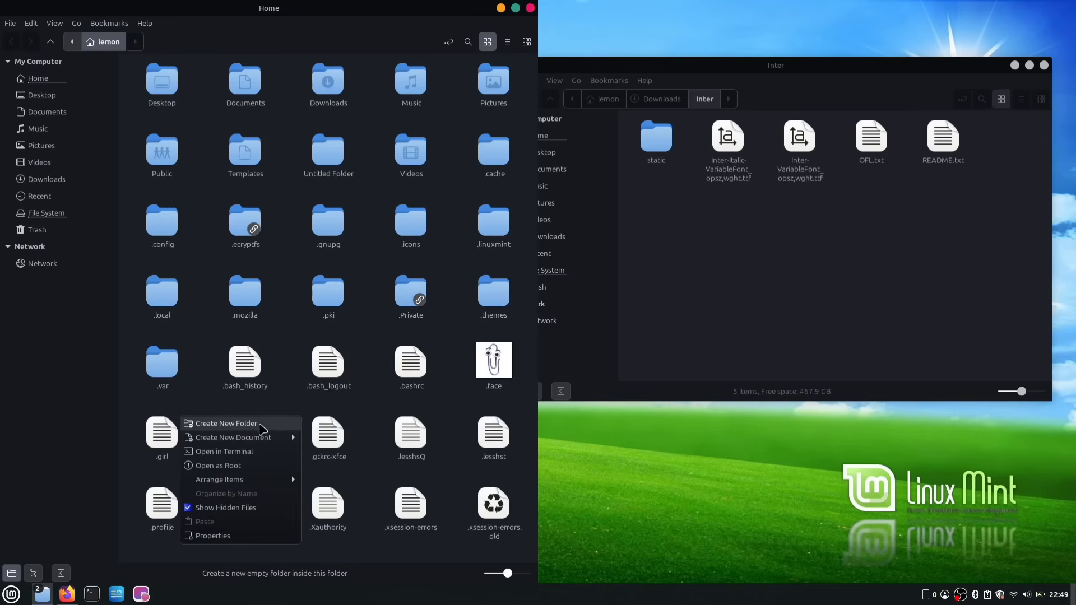
{"action": "left_click", "coordinate": [262, 428]}
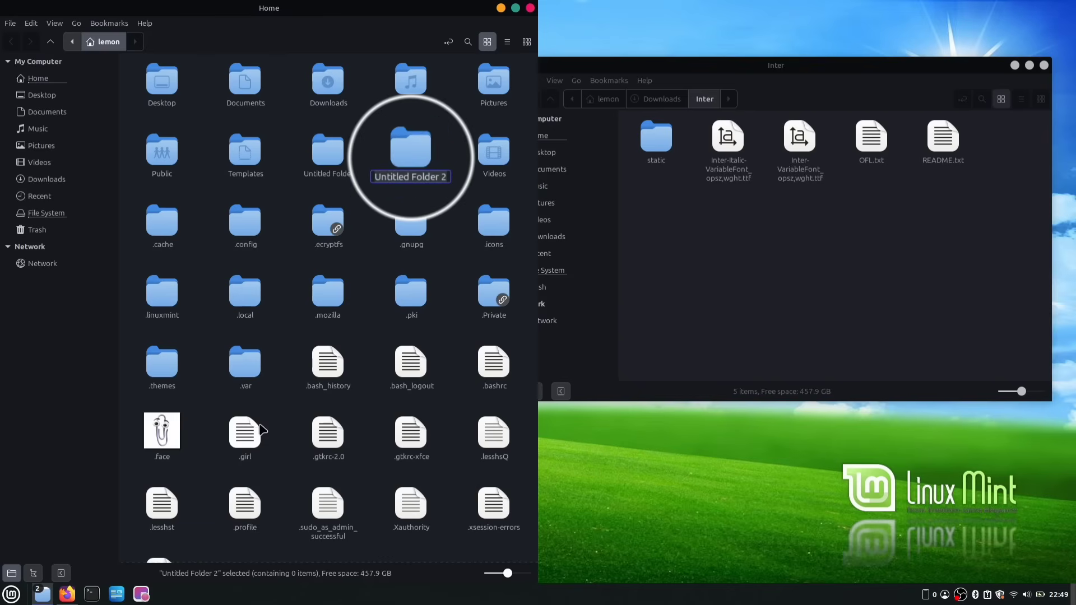
{"action": "key", "text": "BackSpace"}
{"action": "type", "text": ".fonts"}
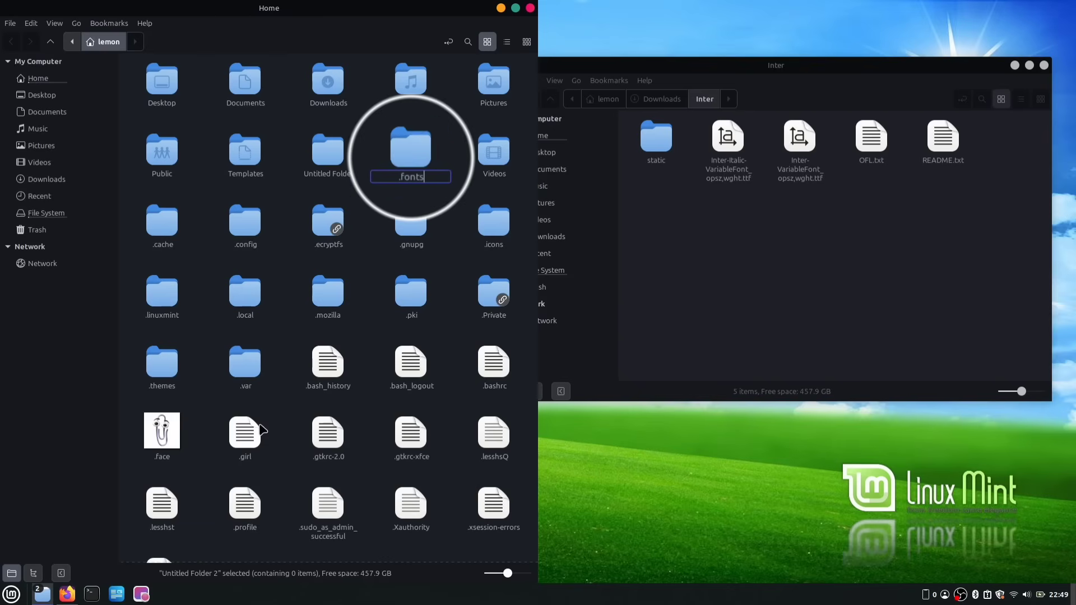
{"action": "key", "text": "Return"}
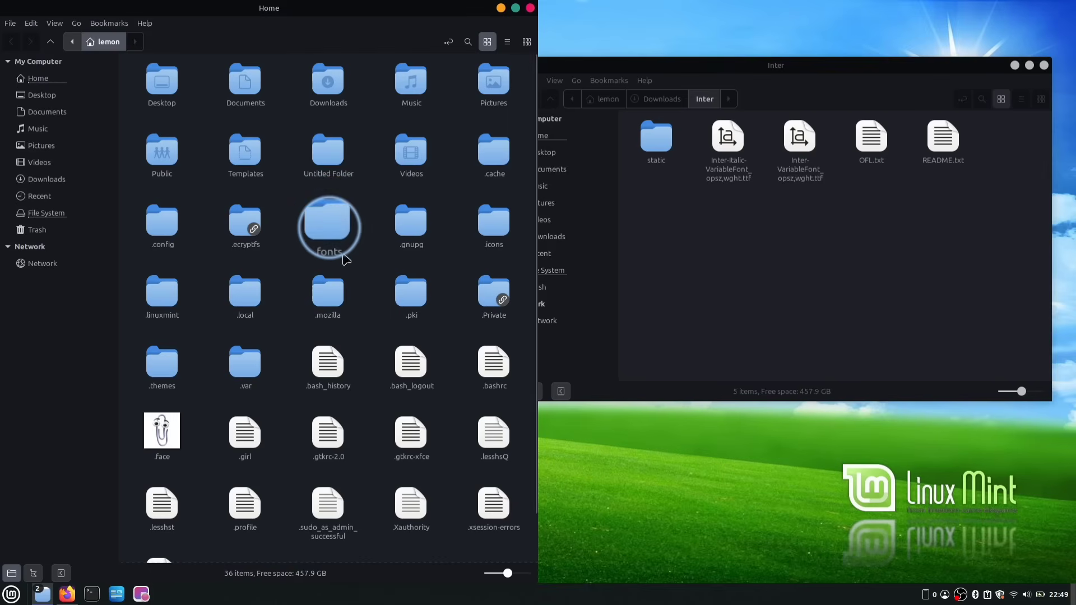
- Move Inter-VariableFont_opsz,wght.ttf into the .fonts folder
{"action": "double_click", "coordinate": [330, 230]}
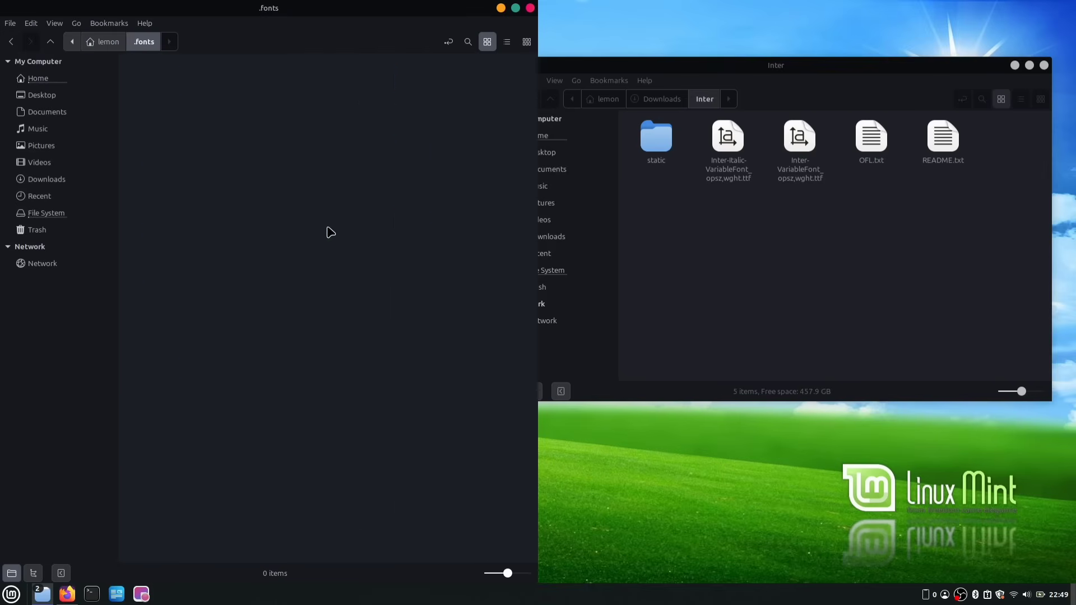
{"action": "left_click", "coordinate": [799, 140]}
{"action": "left_click_drag", "start_coordinate": [799, 140], "coordinate": [350, 212]}
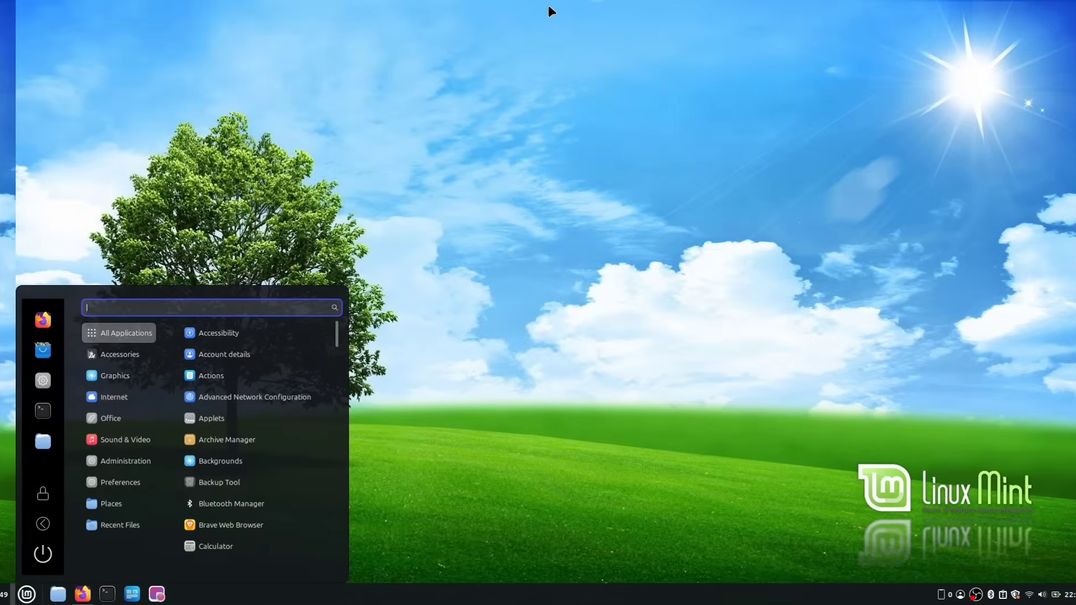
- Open Font Selection and set the default font to Inter Regular 11
{"action": "type", "text": "font"}
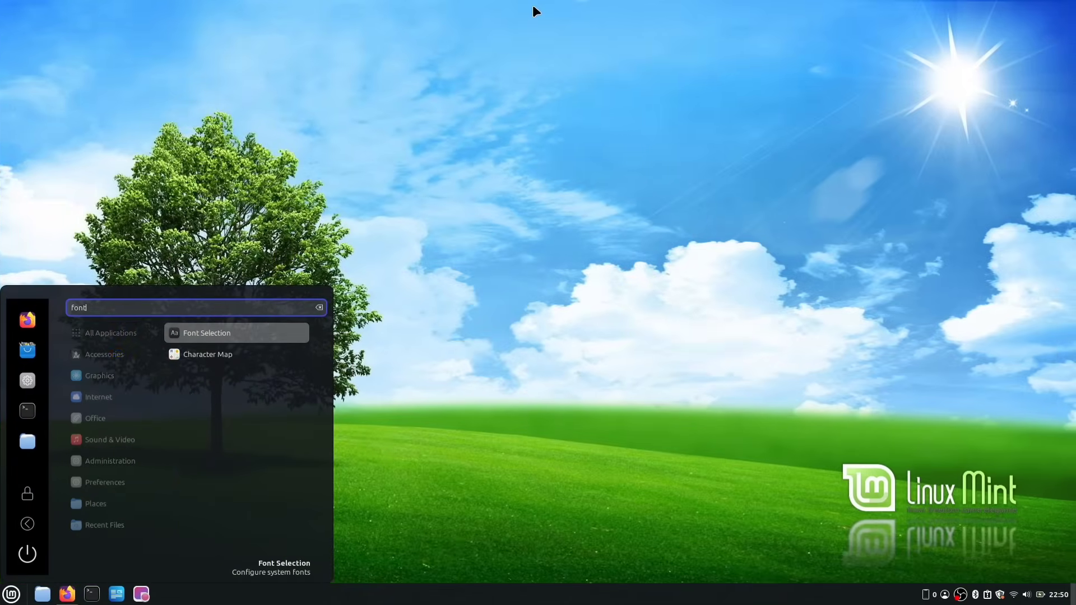
{"action": "key", "text": "Return"}
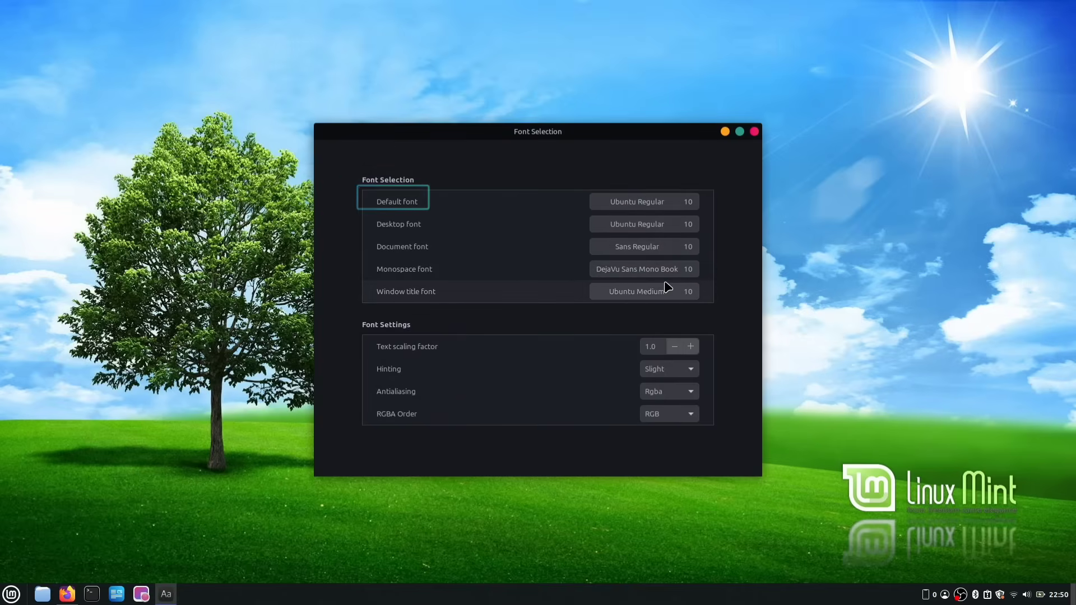
{"action": "left_click", "coordinate": [632, 203]}
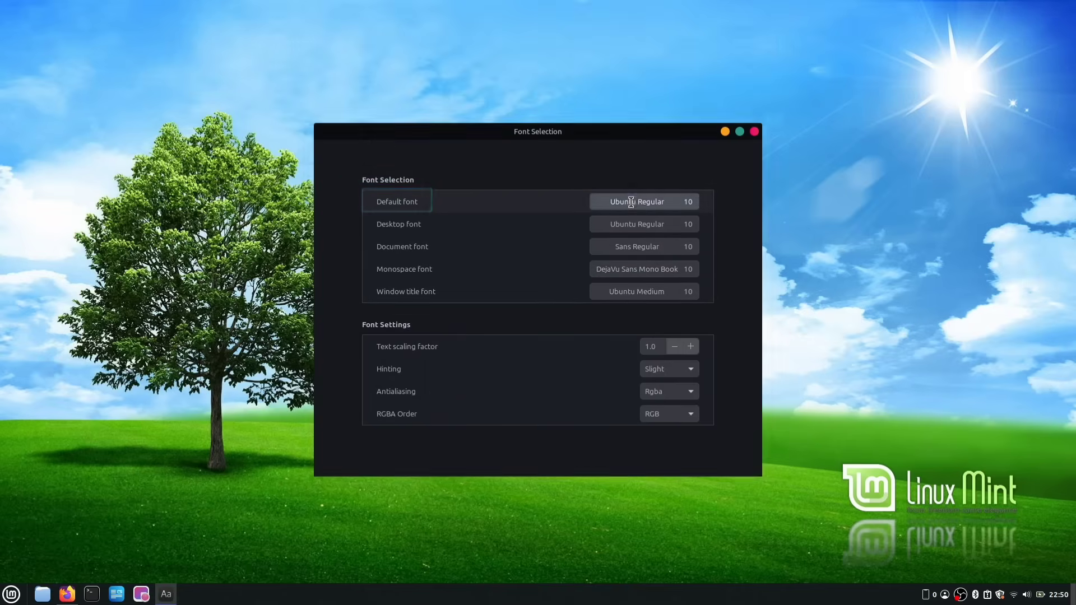
{"action": "type", "text": "int"}
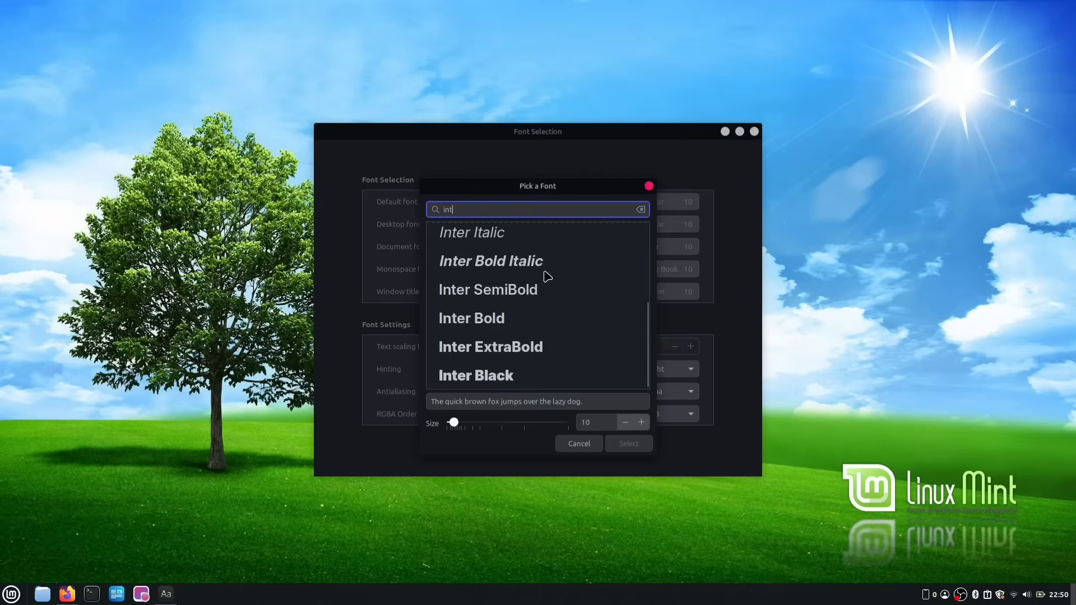
{"action": "scroll", "coordinate": [546, 275], "scroll_direction": "up", "scroll_amount": 5}
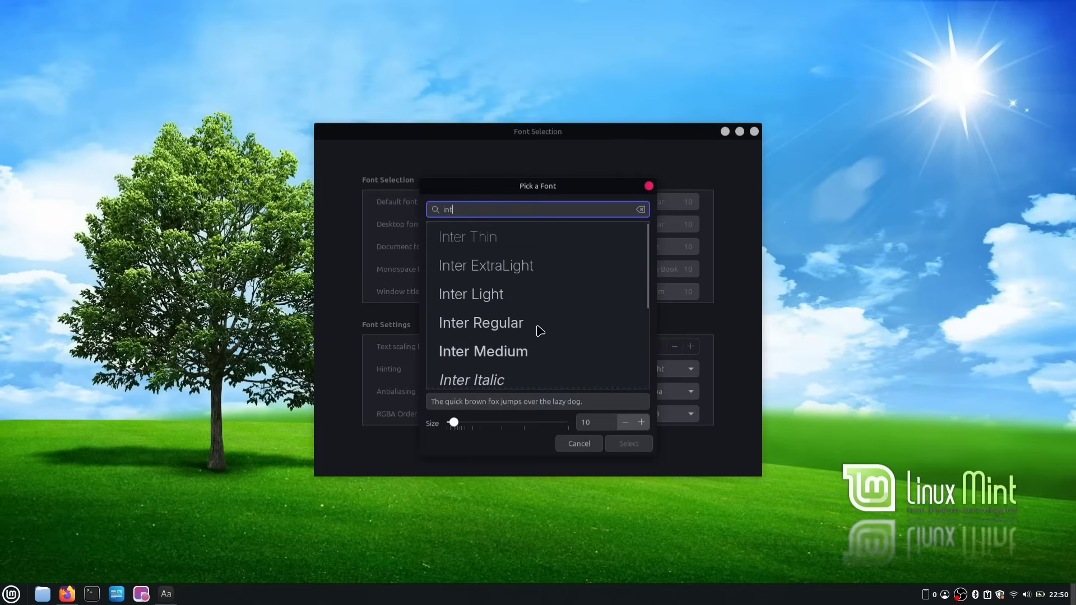
{"action": "left_click", "coordinate": [540, 331]}
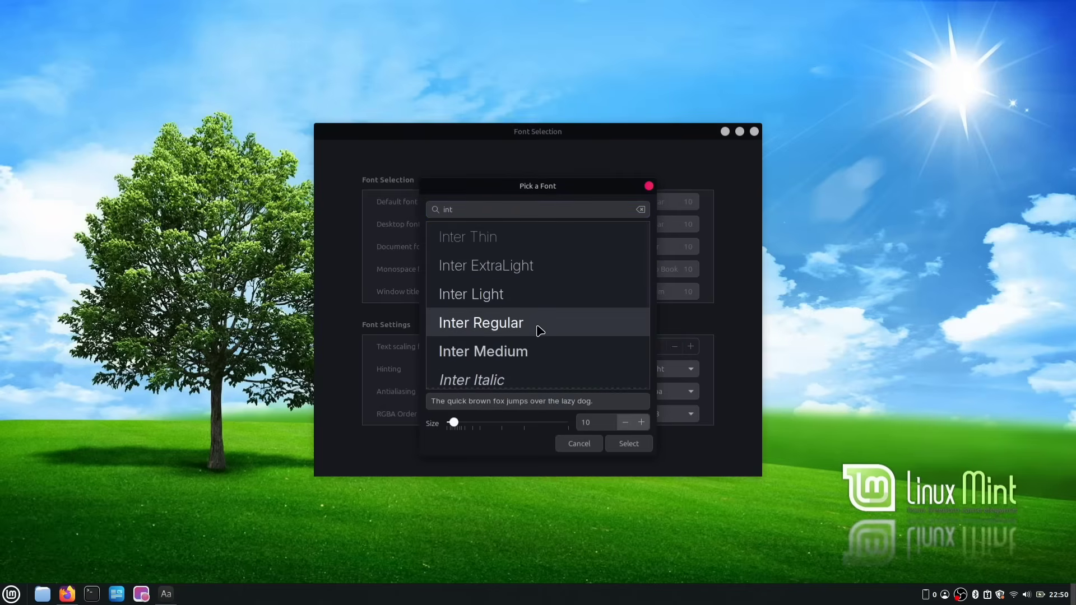
{"action": "left_click", "coordinate": [641, 423]}
{"action": "left_click", "coordinate": [634, 444]}
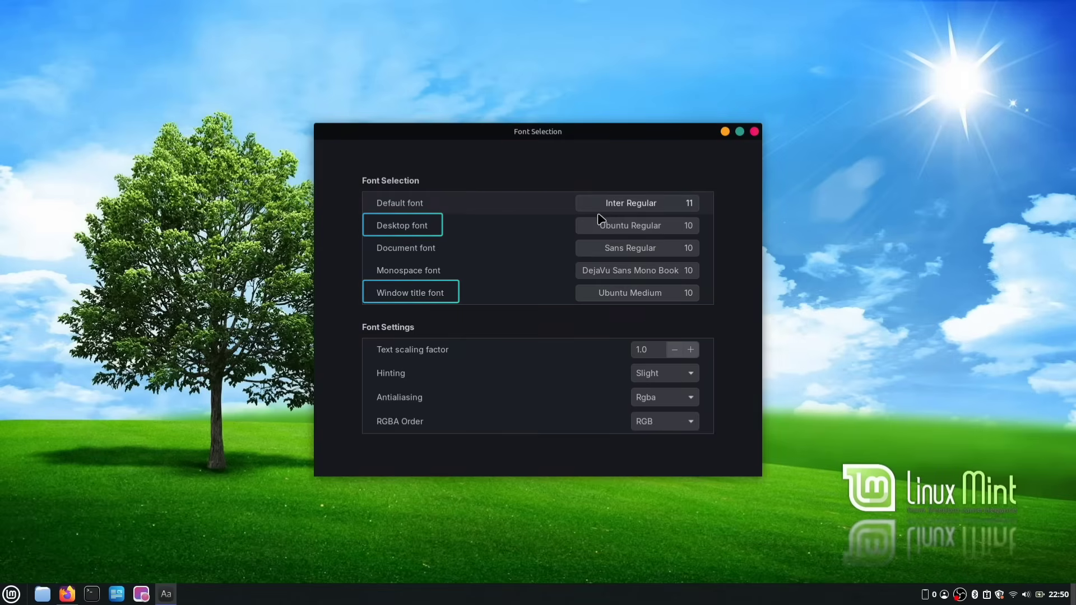
- Set the desktop font to Inter Regular 11
{"action": "left_click", "coordinate": [652, 229]}
{"action": "type", "text": "inter"}
{"action": "scroll", "coordinate": [555, 297], "scroll_direction": "up", "scroll_amount": 5}
{"action": "left_click", "coordinate": [532, 320]}
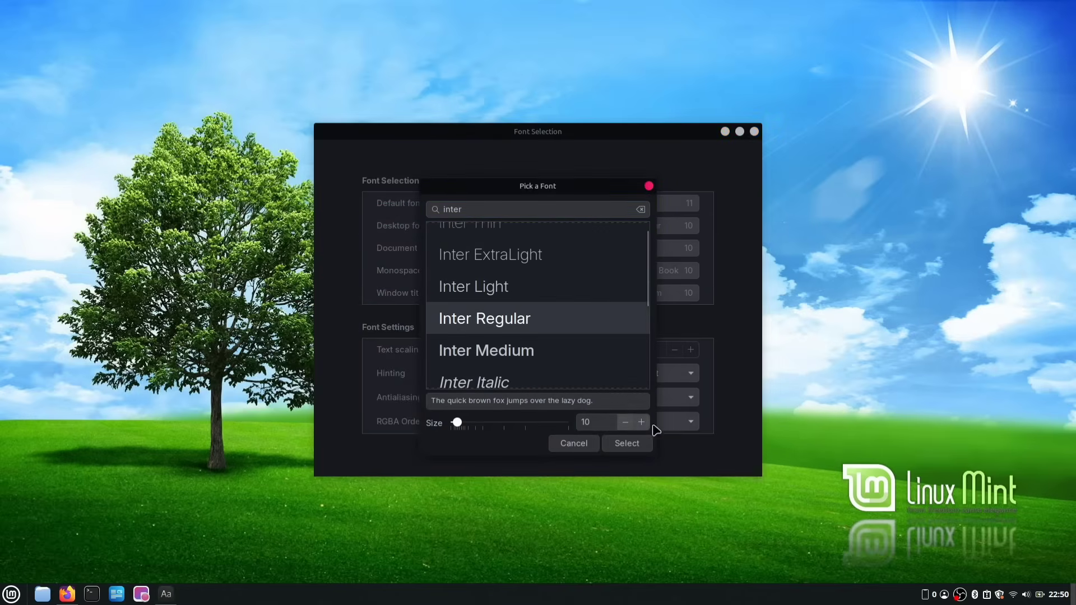
{"action": "left_click", "coordinate": [640, 422]}
{"action": "left_click", "coordinate": [626, 443]}
- Set the window title font to Inter Regular 11
{"action": "left_click", "coordinate": [637, 294]}
{"action": "type", "text": "inter "}
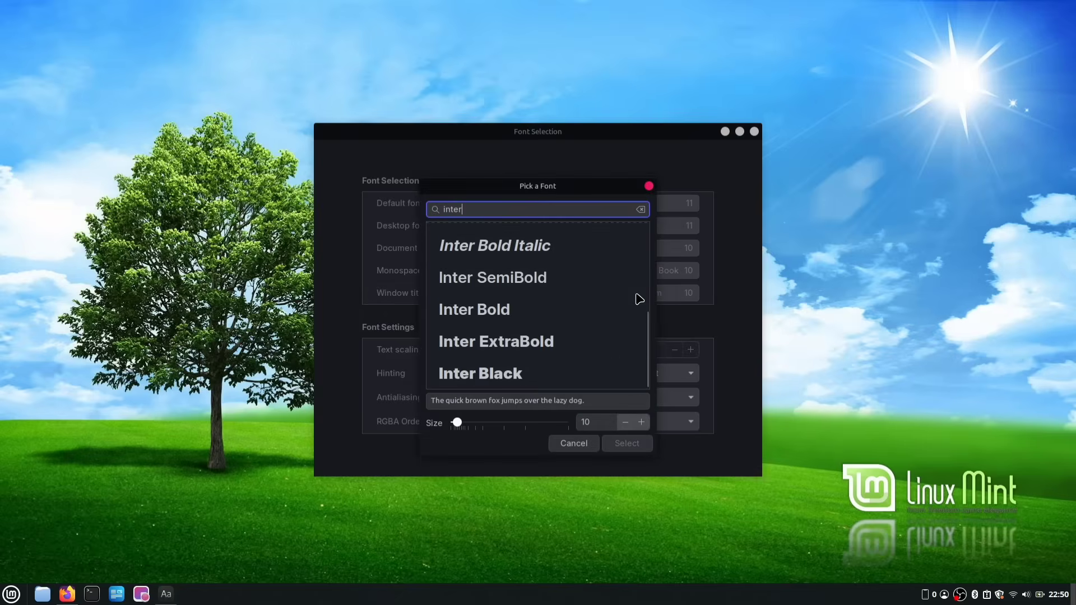
{"action": "type", "text": "r"}
{"action": "scroll", "coordinate": [557, 277], "scroll_direction": "up", "scroll_amount": 5}
{"action": "left_click", "coordinate": [522, 305]}
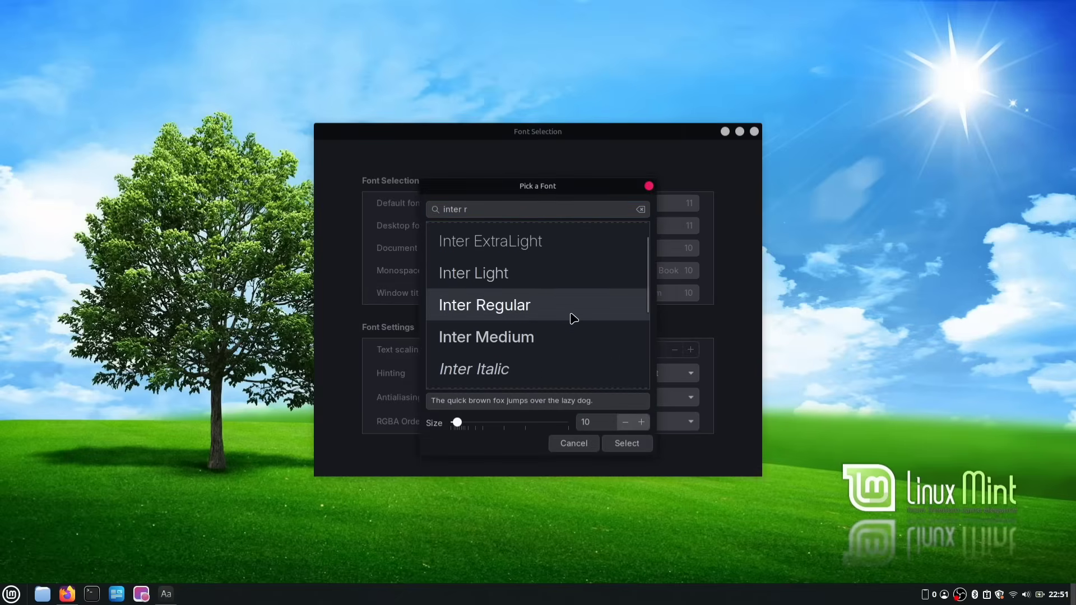
{"action": "left_click", "coordinate": [641, 422]}
{"action": "left_click", "coordinate": [627, 443]}
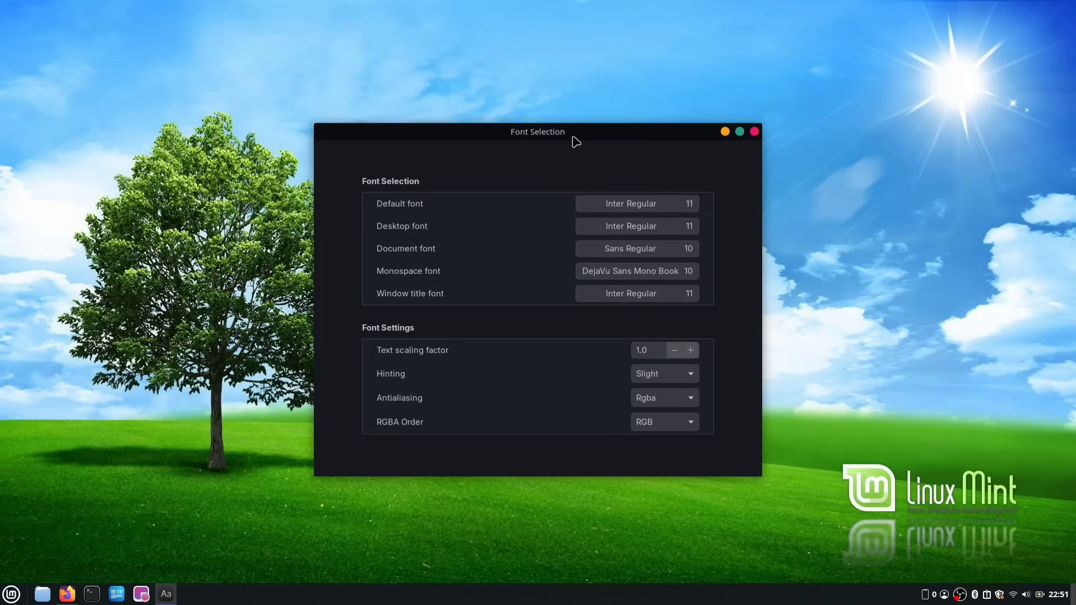
{"action": "left_click_drag", "start_coordinate": [576, 141], "coordinate": [608, 101]}
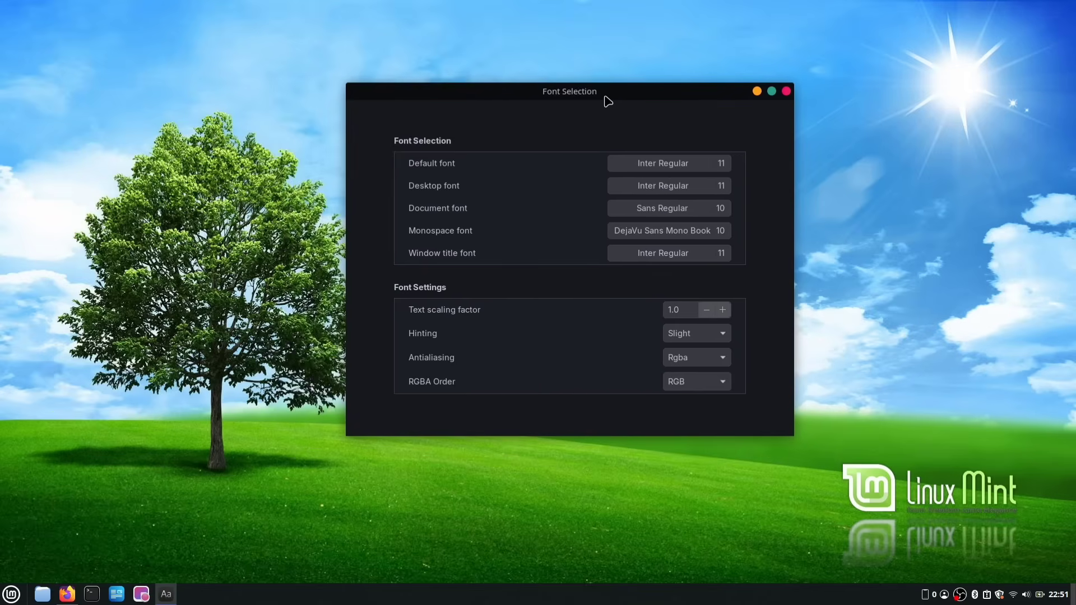
- Close the Font Selection window and restart the Cinnamon session
{"action": "left_click", "coordinate": [786, 91]}
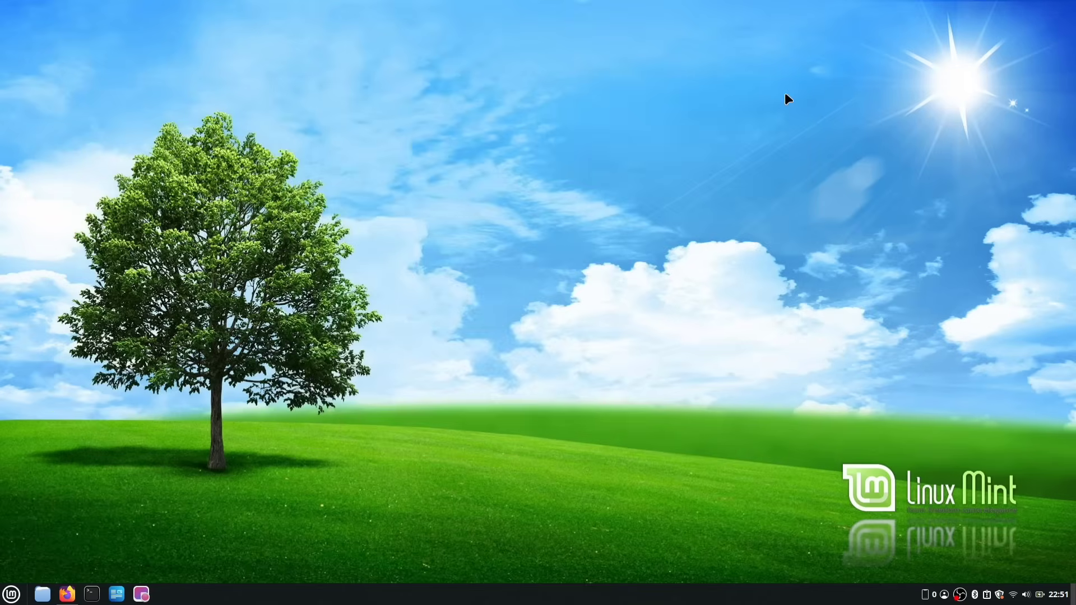
{"action": "key", "text": "super"}
{"action": "left_click", "coordinate": [28, 553]}
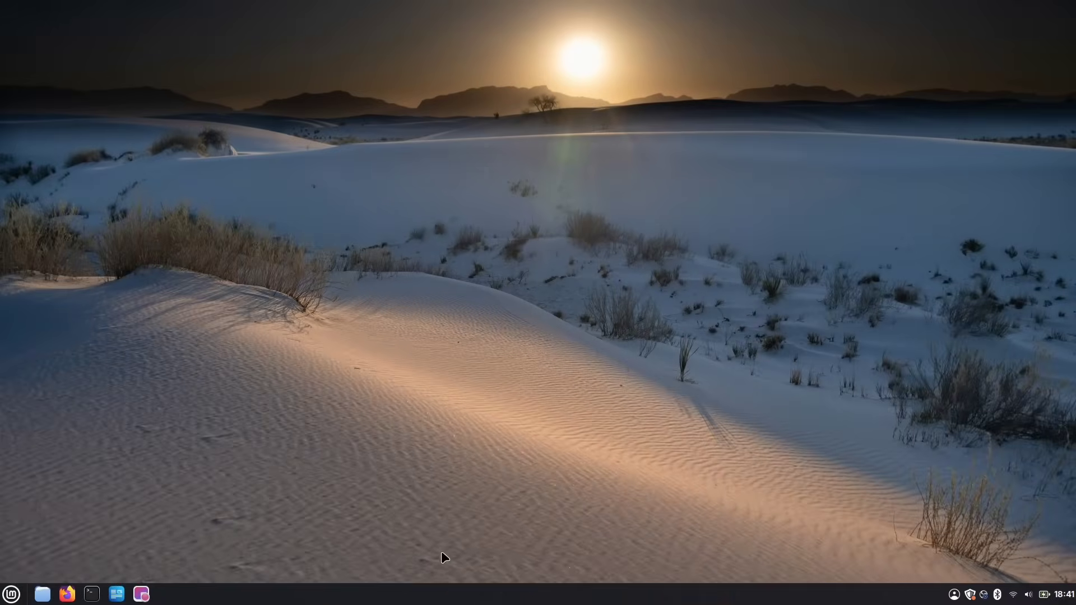
- Move the panel to the top edge of the screen and open a terminal with Ctrl+Alt+T
{"action": "right_click", "coordinate": [405, 600]}
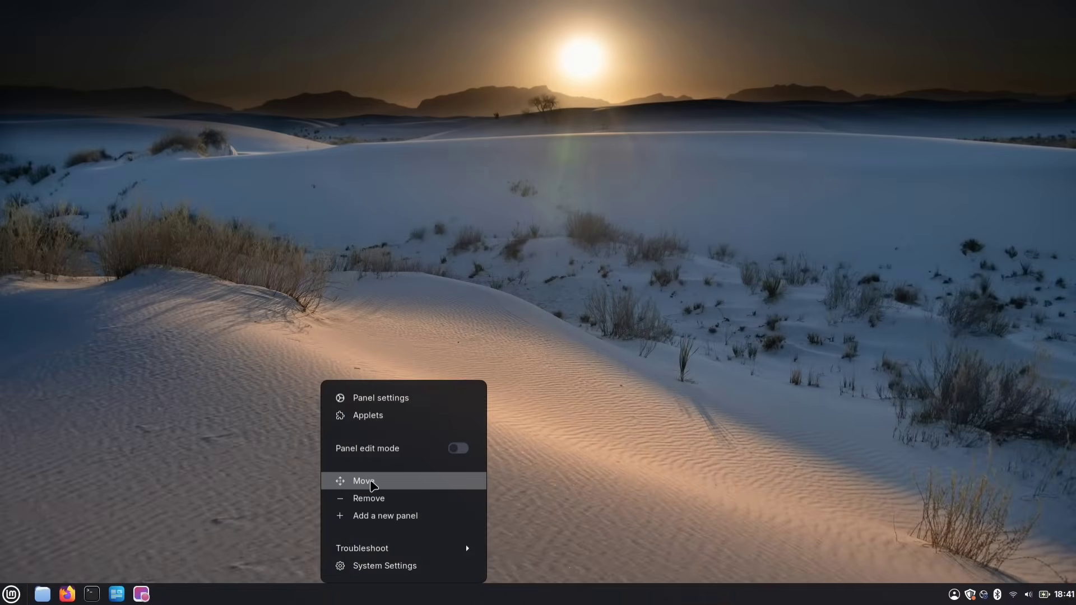
{"action": "left_click", "coordinate": [412, 487]}
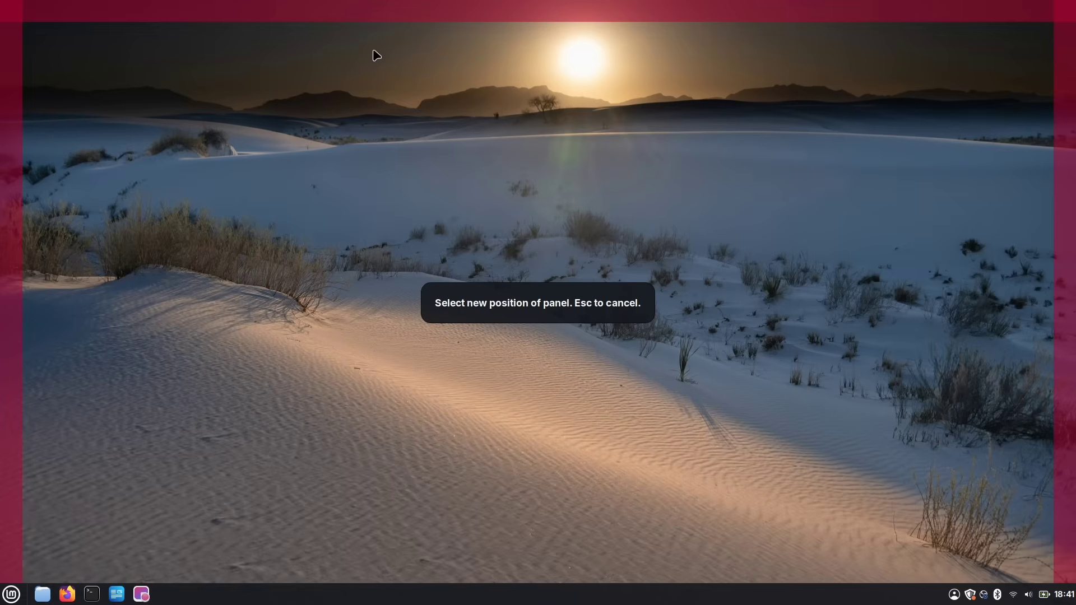
{"action": "left_click", "coordinate": [374, 7]}
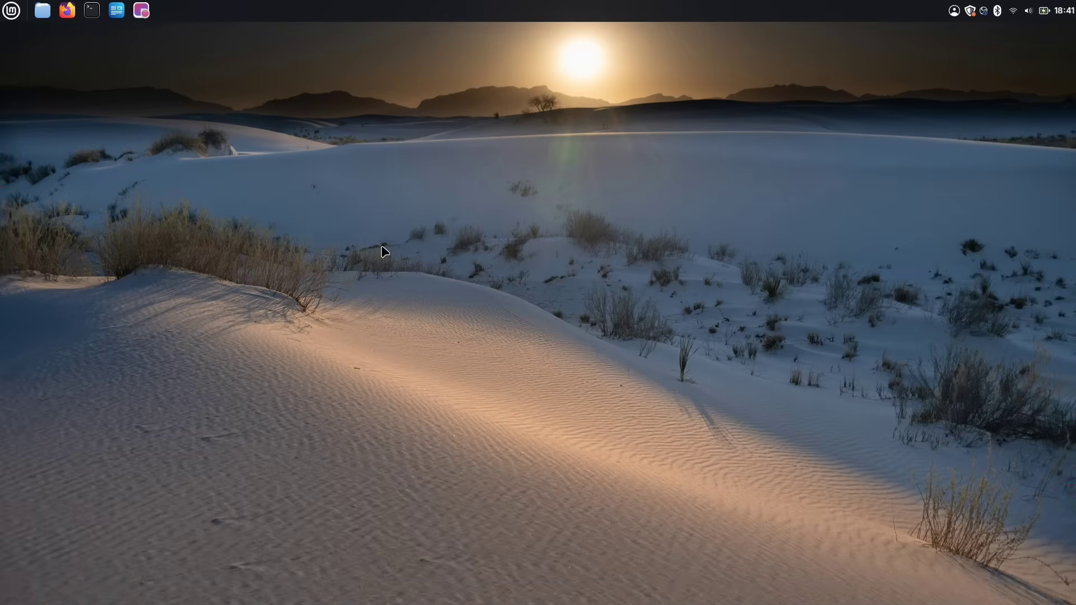
{"action": "key", "text": "ctrl+alt+t"}
- Run 'plank' in the terminal to get the suggested install command
{"action": "left_click_drag", "start_coordinate": [213, 118], "coordinate": [368, 84]}
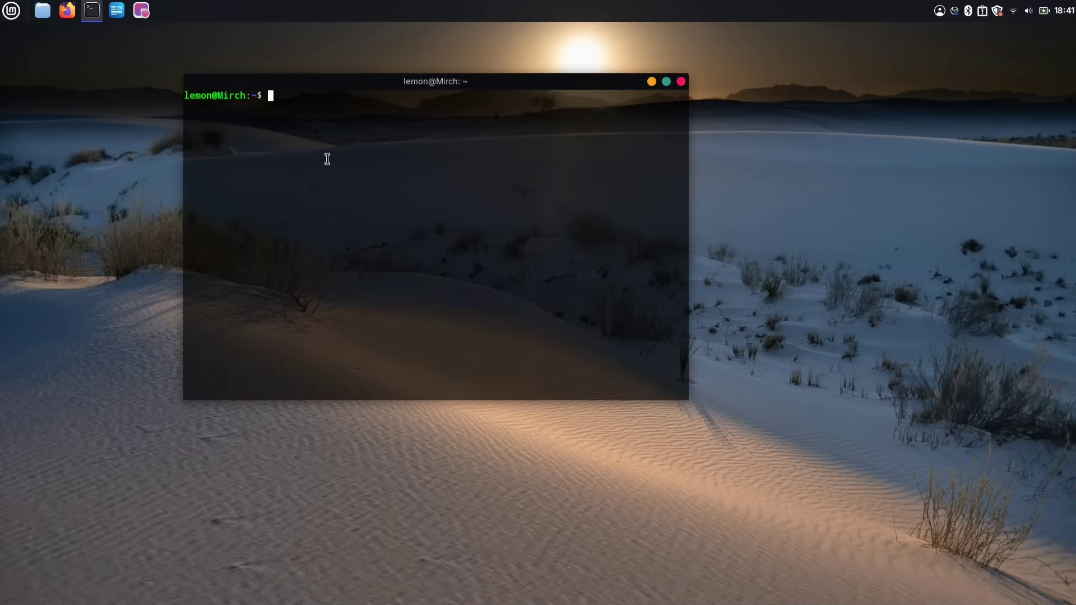
{"action": "type", "text": "plank"}
{"action": "key", "text": "Return"}
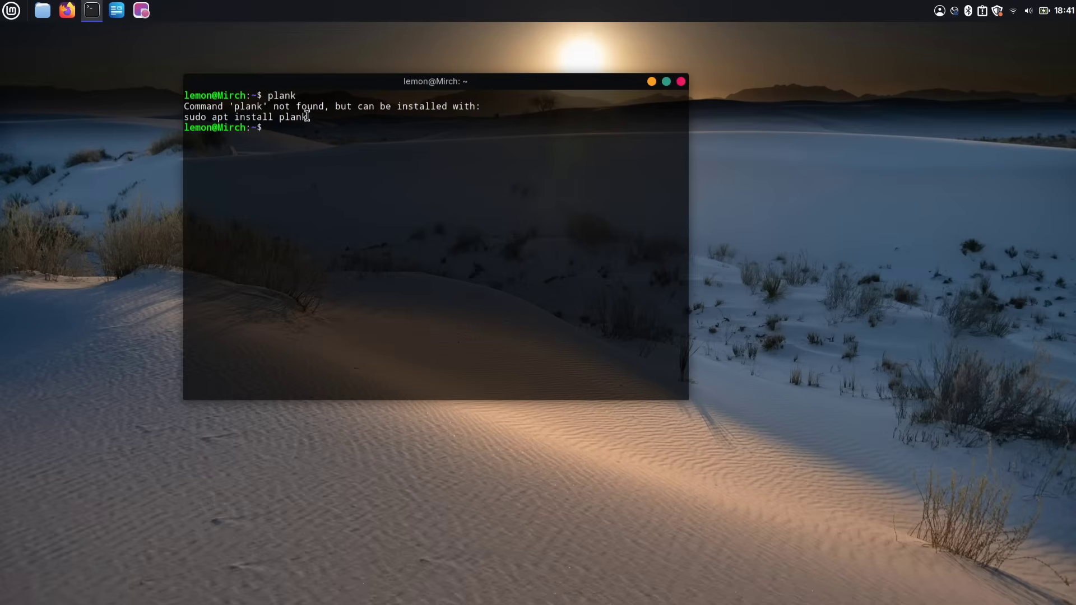
- Install Plank with 'sudo apt install plank', confirming with y, then search 'pl' in the menu
{"action": "left_click_drag", "start_coordinate": [308, 117], "coordinate": [185, 117]}
{"action": "key", "text": "super+c"}
{"action": "left_click", "coordinate": [290, 123]}
{"action": "middle_click", "coordinate": [290, 123]}
{"action": "key", "text": "Return"}
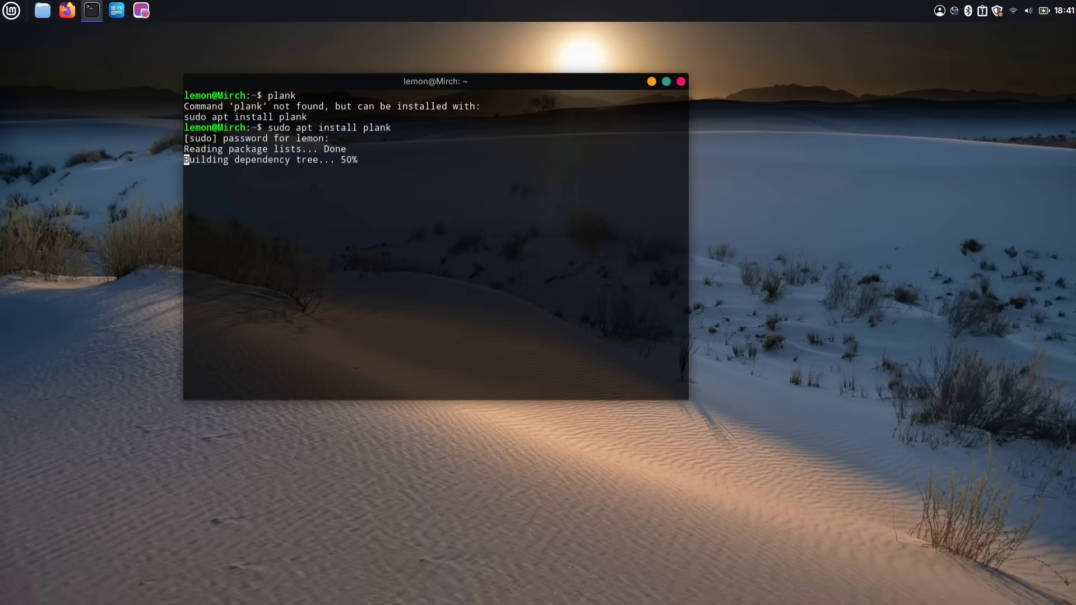
{"action": "type", "text": "y"}
{"action": "key", "text": "Return"}
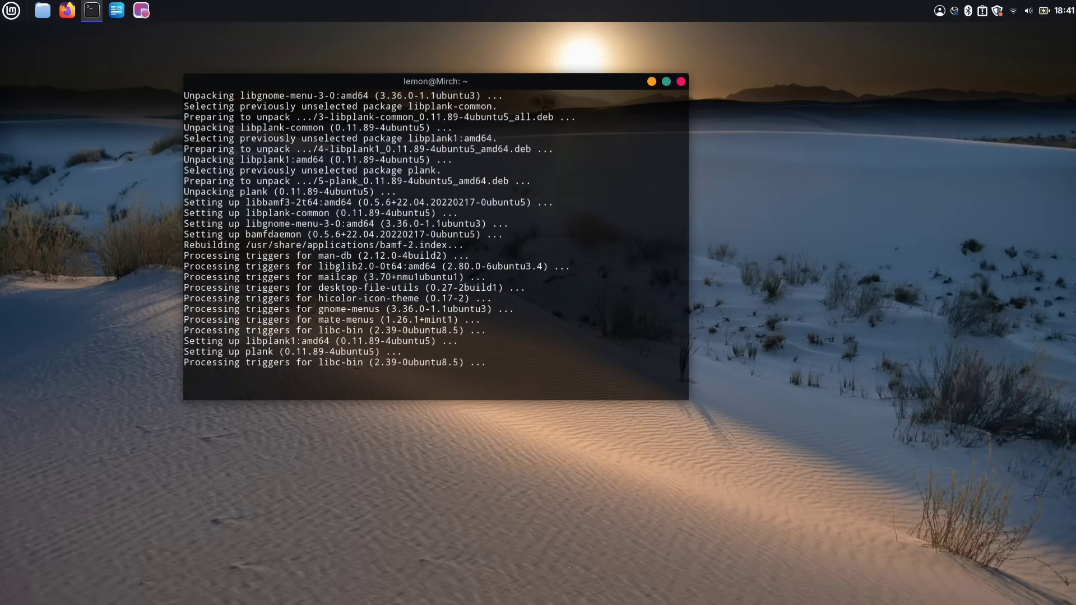
{"action": "left_click", "coordinate": [12, 11]}
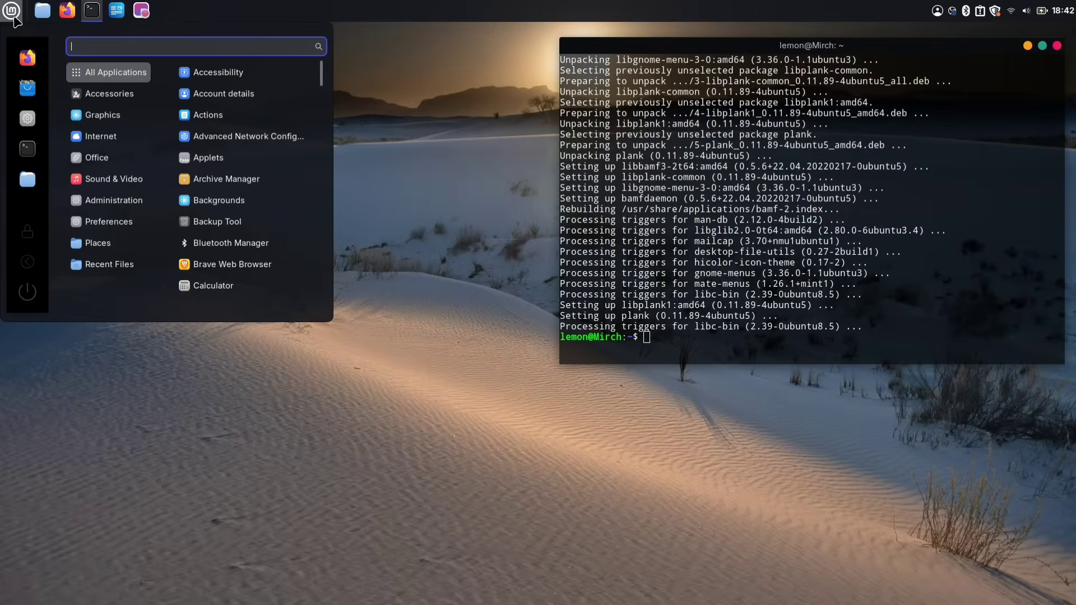
{"action": "type", "text": "pl"}
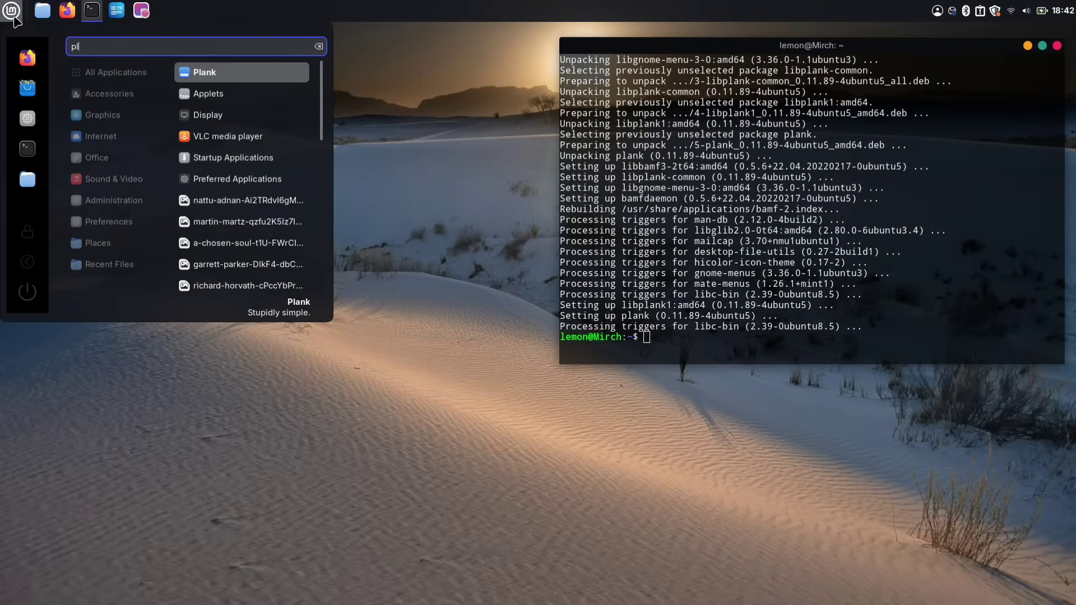
- Launch the Plank dock and open its settings with 'plank --preferences'
{"action": "left_click", "coordinate": [233, 75]}
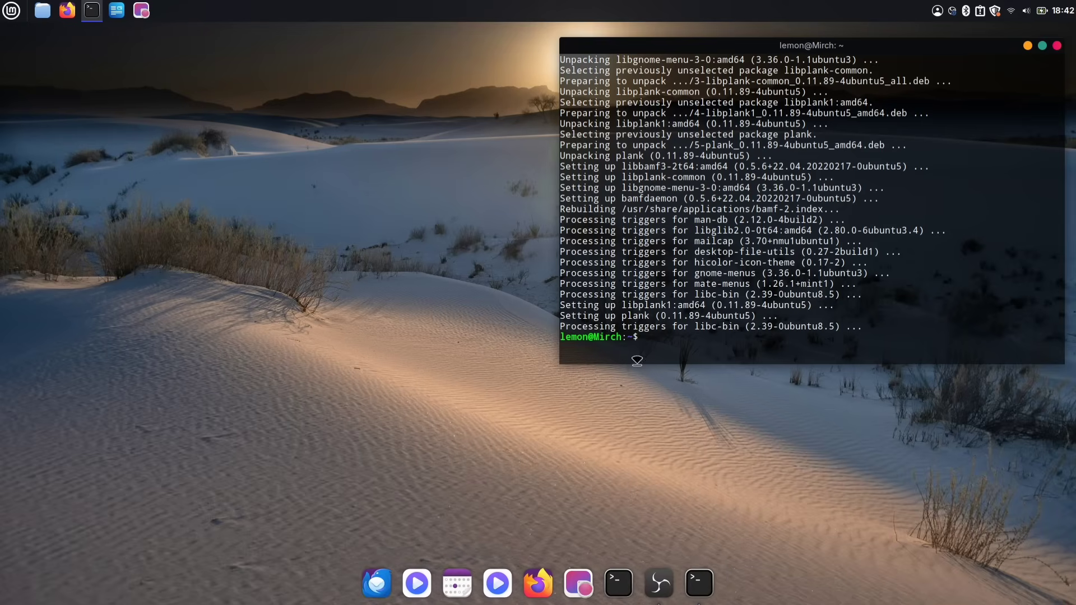
{"action": "type", "text": "plank --preferences"}
{"action": "key", "text": "Return"}
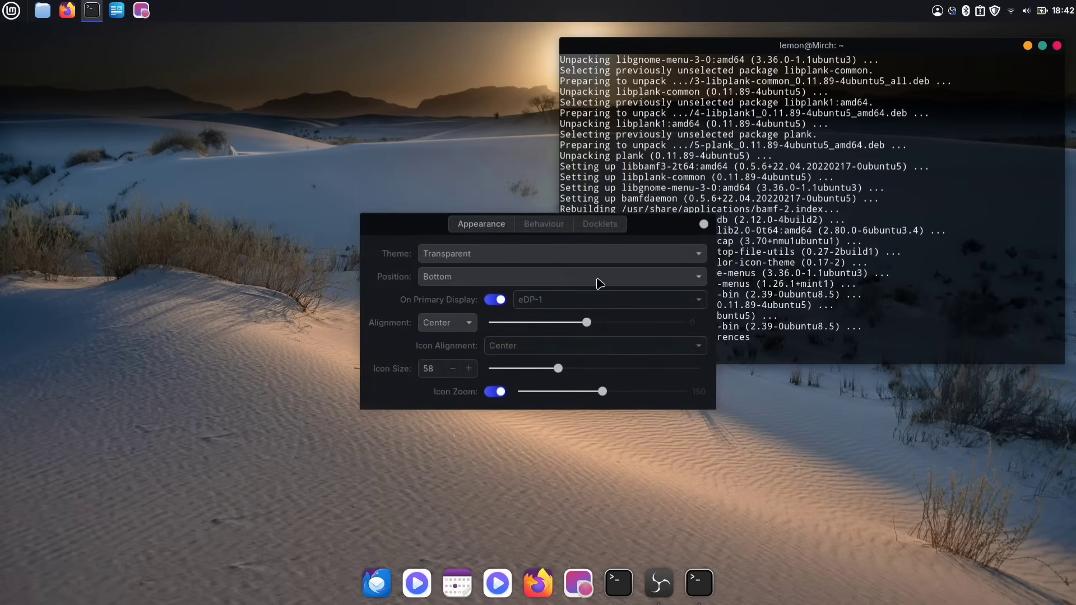
- Keep the dock theme Transparent, raise icon size from 58 to 97, and view Behaviour options
{"action": "left_click_drag", "start_coordinate": [429, 225], "coordinate": [190, 171]}
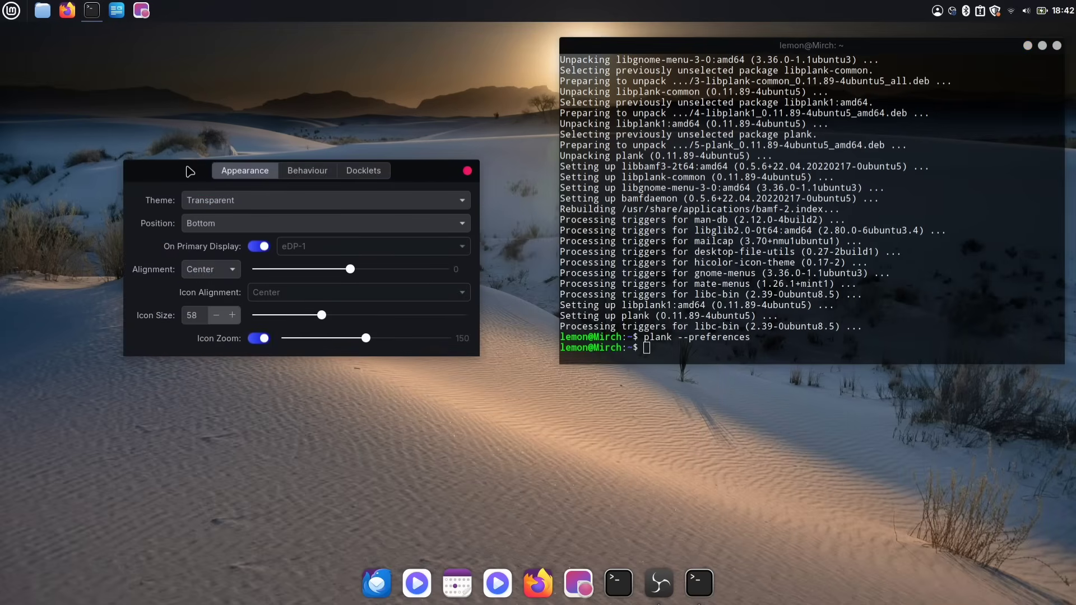
{"action": "left_click", "coordinate": [266, 209]}
{"action": "left_click", "coordinate": [239, 157]}
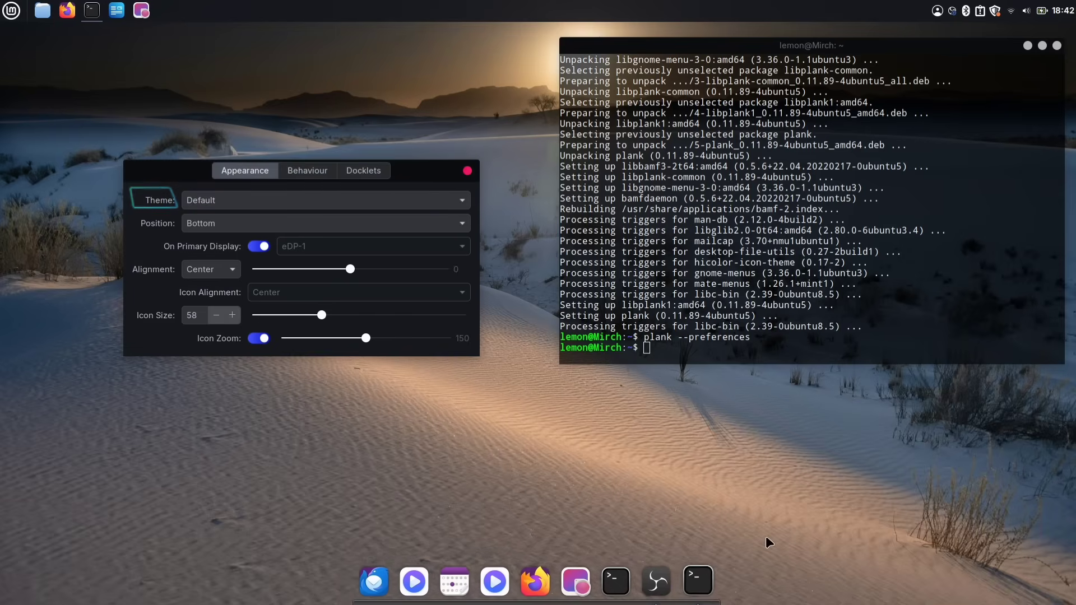
{"action": "left_click", "coordinate": [259, 339]}
{"action": "left_click", "coordinate": [259, 339]}
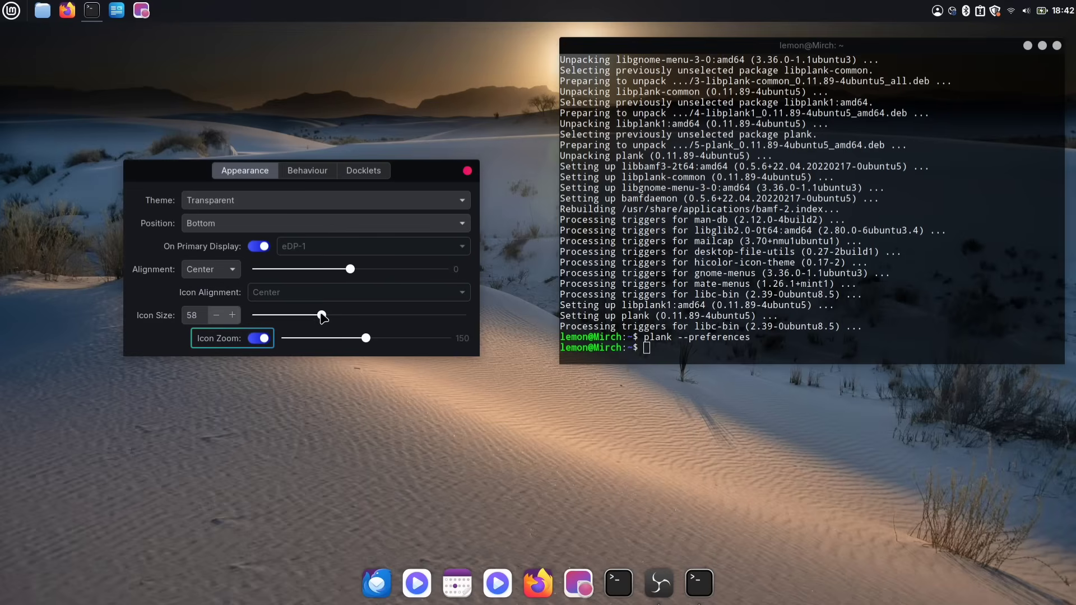
{"action": "mouse_move", "coordinate": [322, 317]}
{"action": "left_mouse_down"}
{"action": "mouse_move", "coordinate": [401, 316]}
{"action": "mouse_move", "coordinate": [310, 321]}
{"action": "mouse_move", "coordinate": [323, 329]}
{"action": "left_mouse_up"}
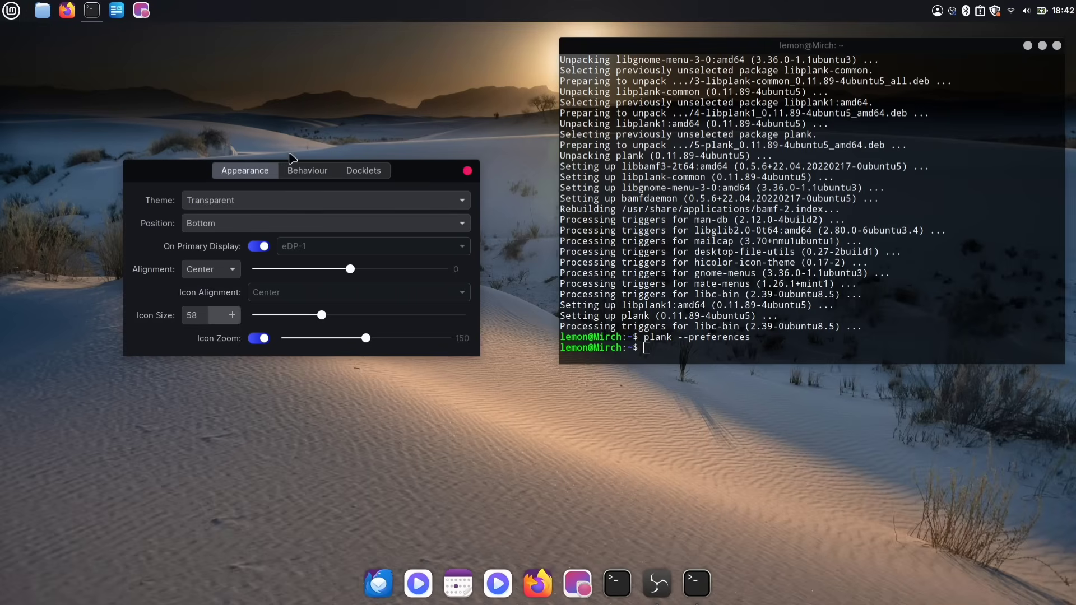
{"action": "left_click", "coordinate": [308, 171]}
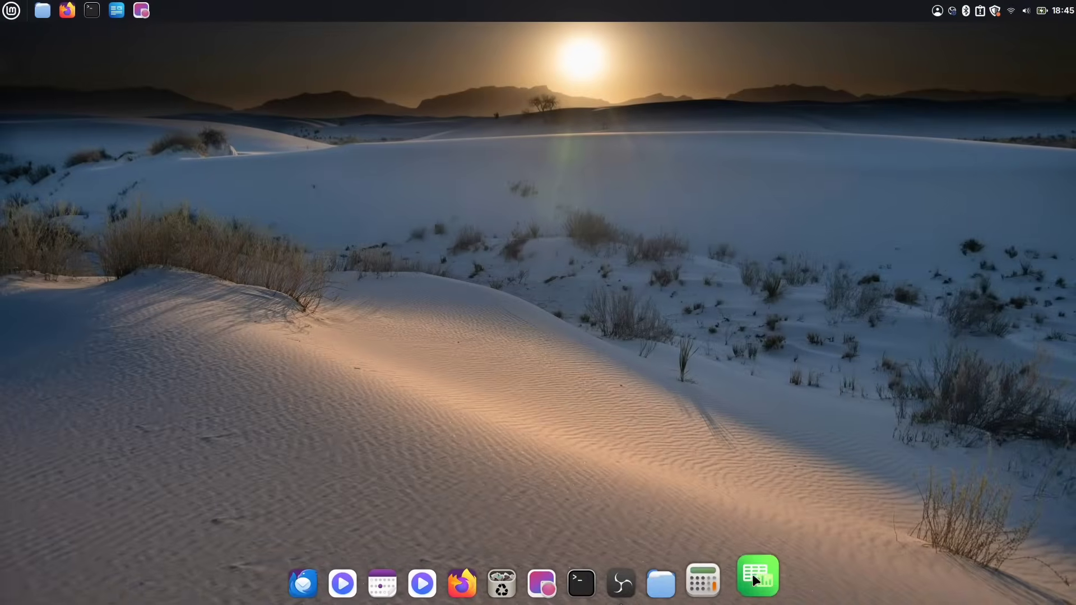
- Enable panel edit mode, remove the Grouped window list applet, then turn edit mode back off
{"action": "right_click", "coordinate": [501, 13]}
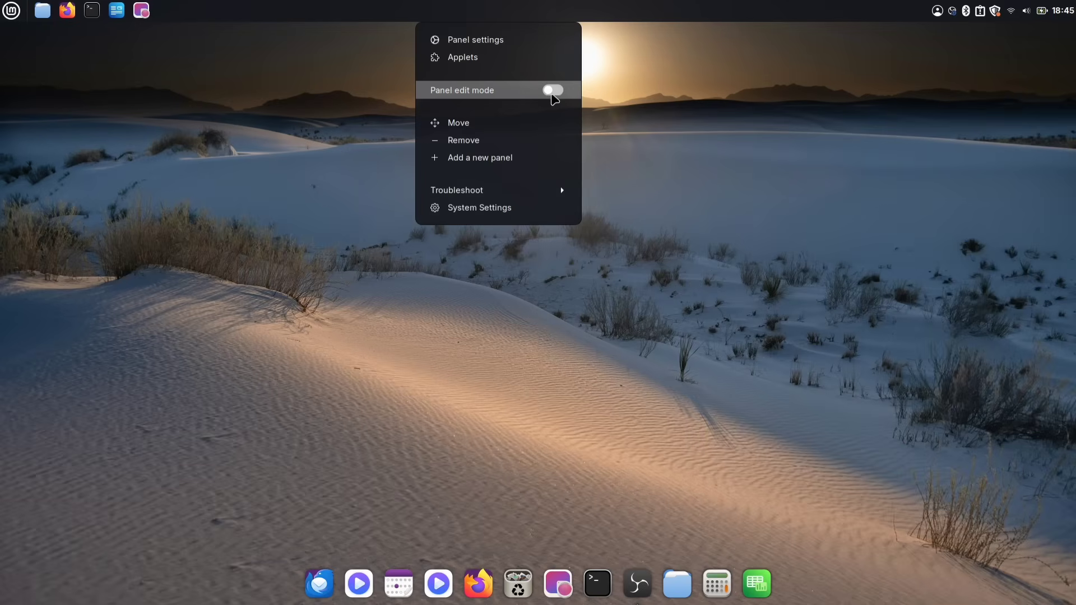
{"action": "left_click", "coordinate": [552, 92]}
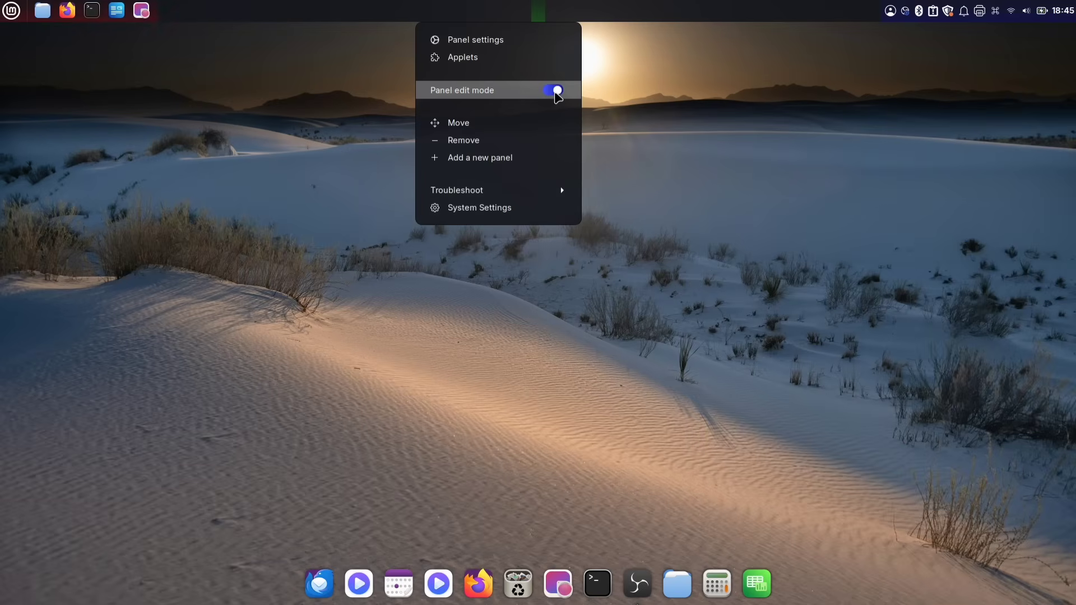
{"action": "right_click", "coordinate": [79, 8]}
{"action": "left_click", "coordinate": [99, 81]}
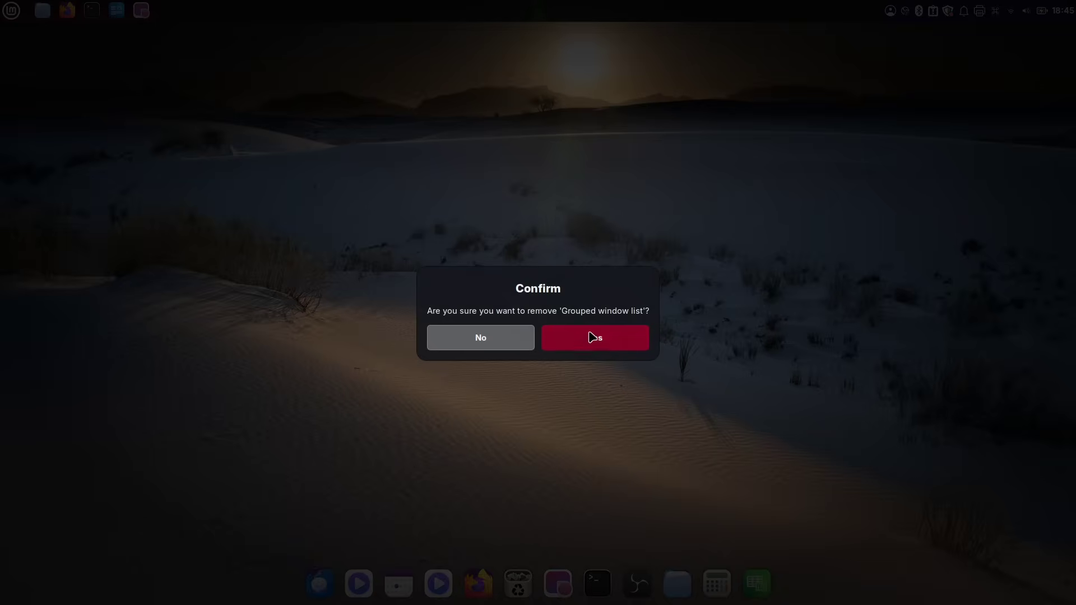
{"action": "left_click", "coordinate": [591, 337]}
{"action": "right_click", "coordinate": [459, 6]}
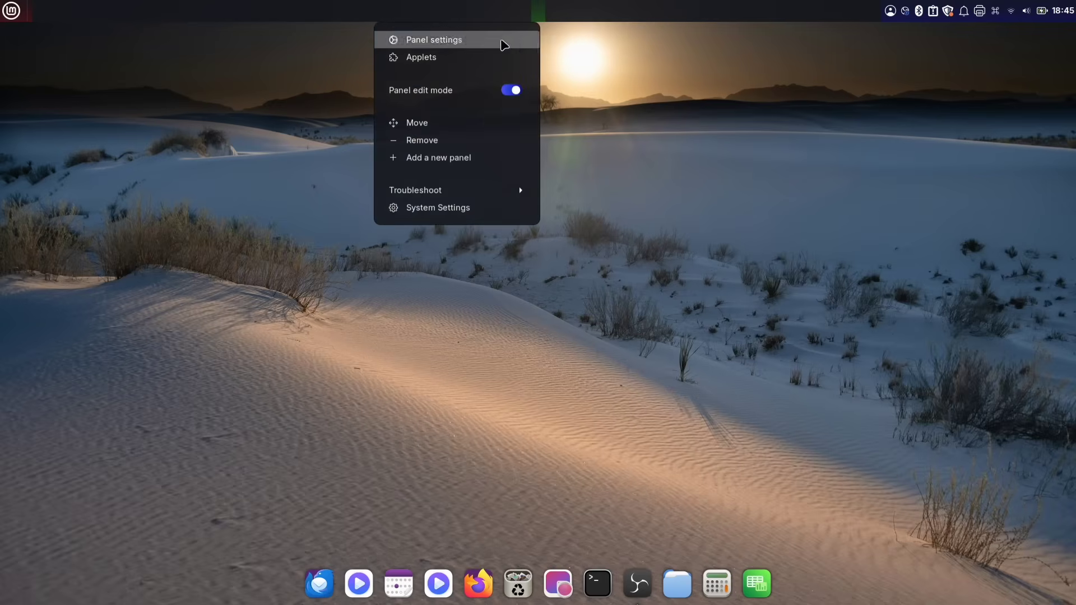
{"action": "left_click", "coordinate": [511, 91]}
{"action": "left_click", "coordinate": [672, 192]}
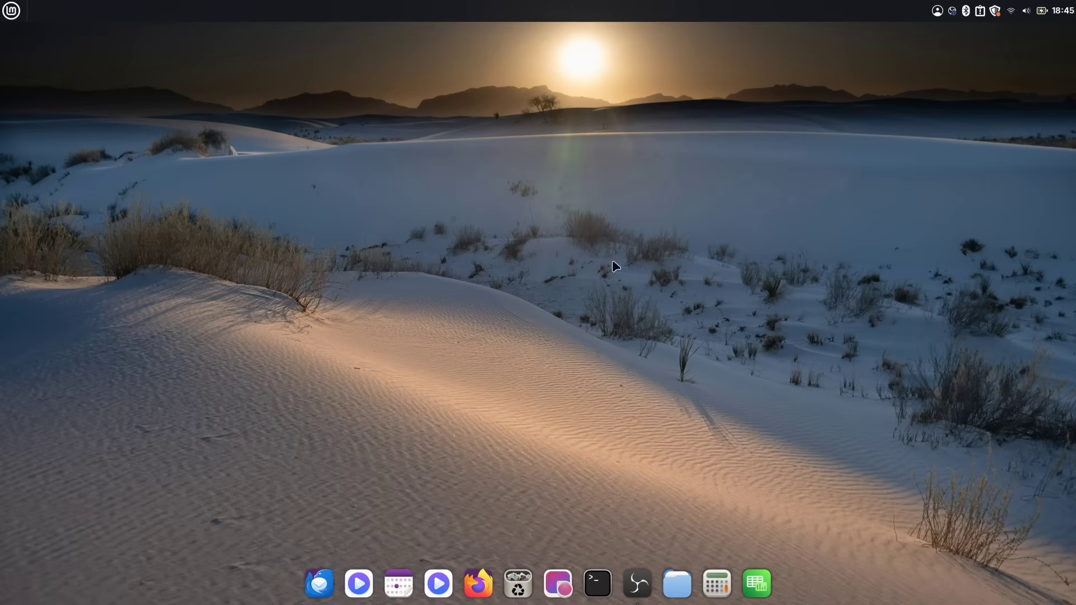
- Download ulauncher_5.15.8_all.deb from ulauncher.io in Firefox, then close the browser
{"action": "left_click", "coordinate": [478, 584]}
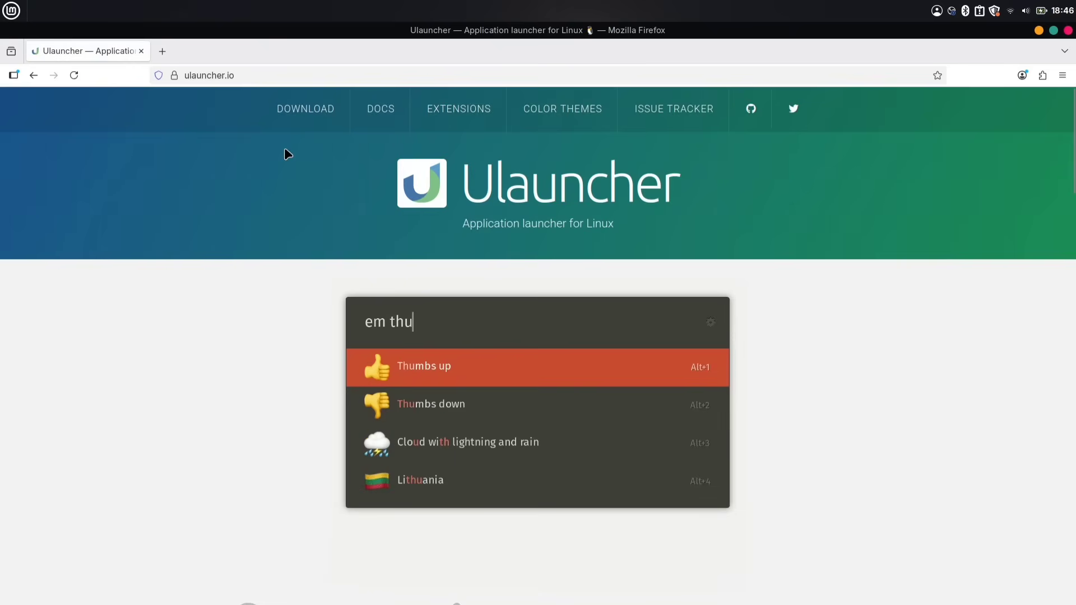
{"action": "scroll", "coordinate": [322, 297], "scroll_direction": "down", "scroll_amount": 10}
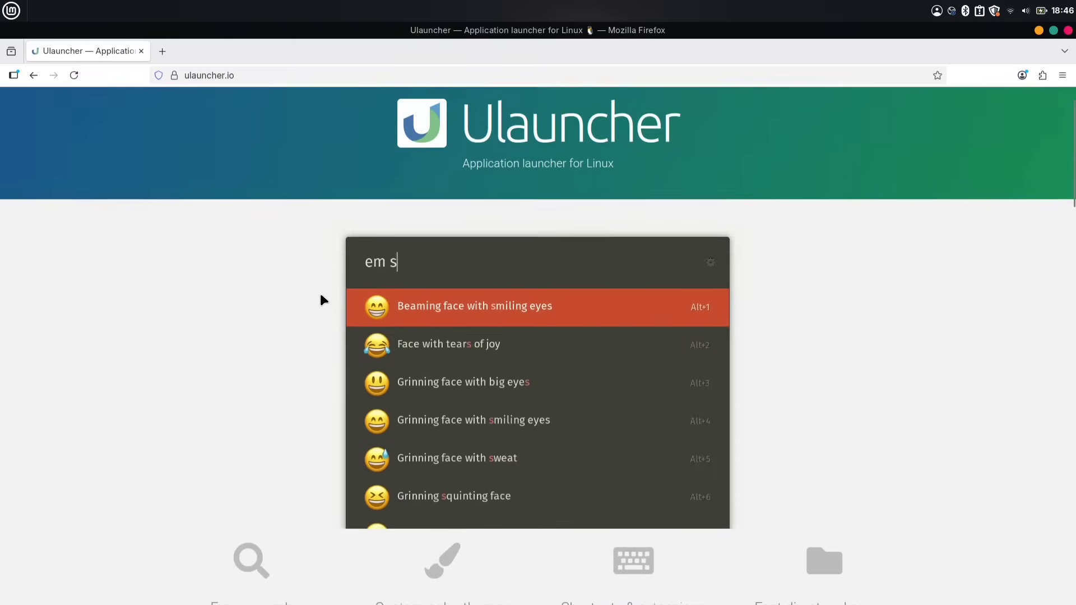
{"action": "scroll", "coordinate": [320, 294], "scroll_direction": "down", "scroll_amount": 6}
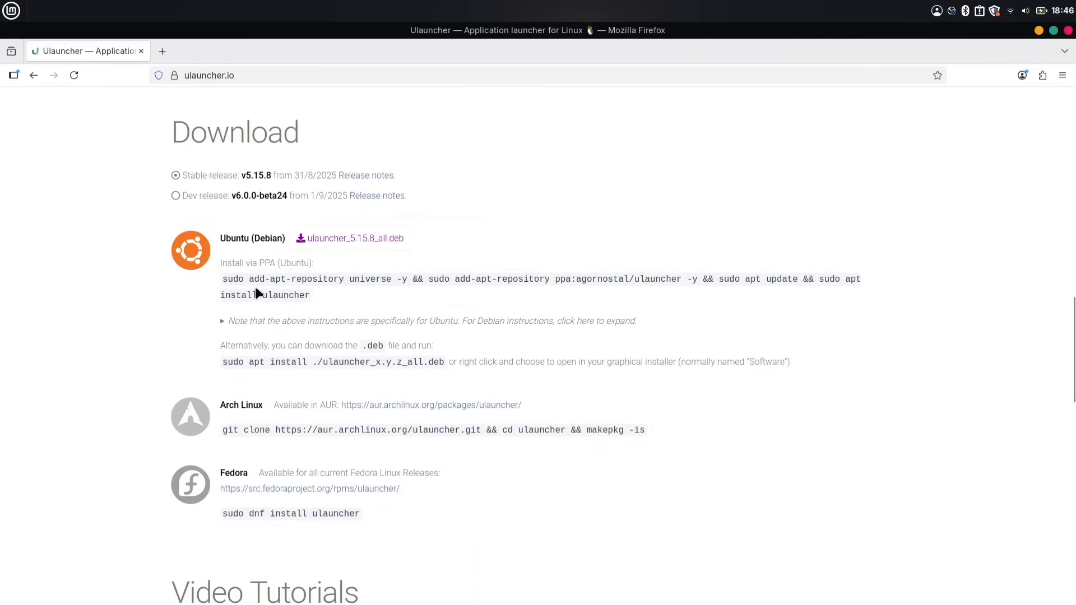
{"action": "left_click", "coordinate": [374, 241]}
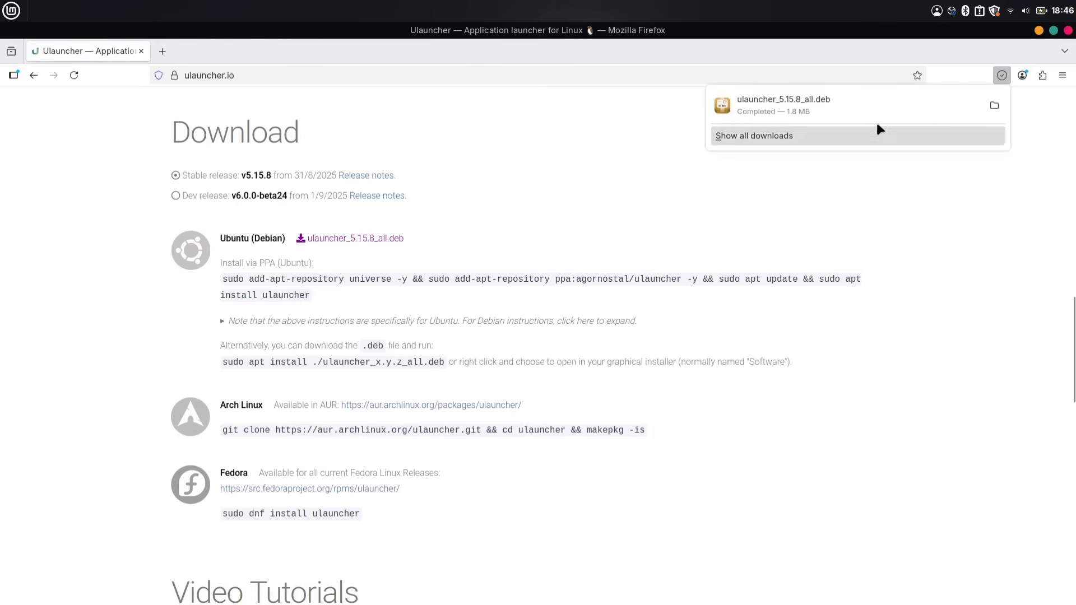
{"action": "left_click", "coordinate": [1039, 30]}
- Reinstall the downloaded ulauncher_5.15.8_all.deb package with the package installer
{"action": "double_click", "coordinate": [413, 192]}
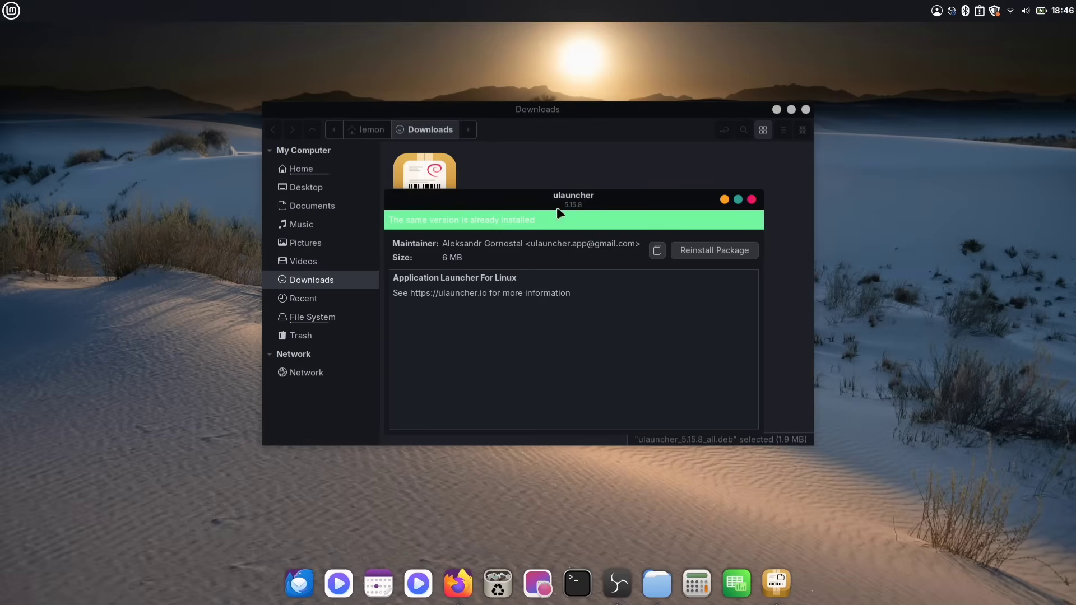
{"action": "left_click_drag", "start_coordinate": [559, 213], "coordinate": [780, 233]}
{"action": "left_click", "coordinate": [908, 271]}
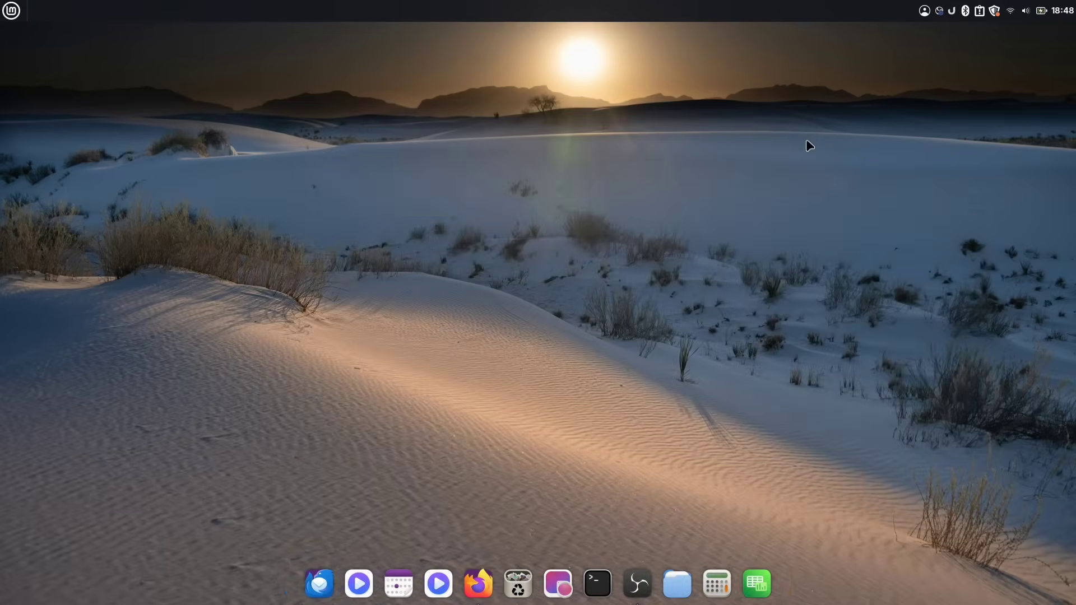
- Open Ulauncher with Ctrl+Space and search for 'br'
{"action": "key", "text": "ctrl+space"}
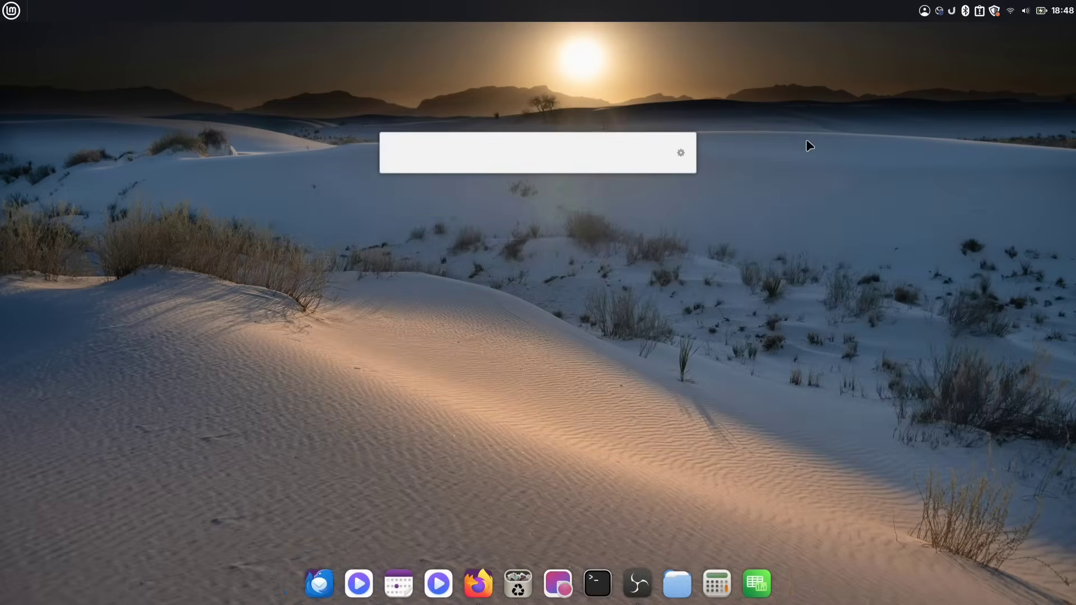
{"action": "type", "text": "f"}
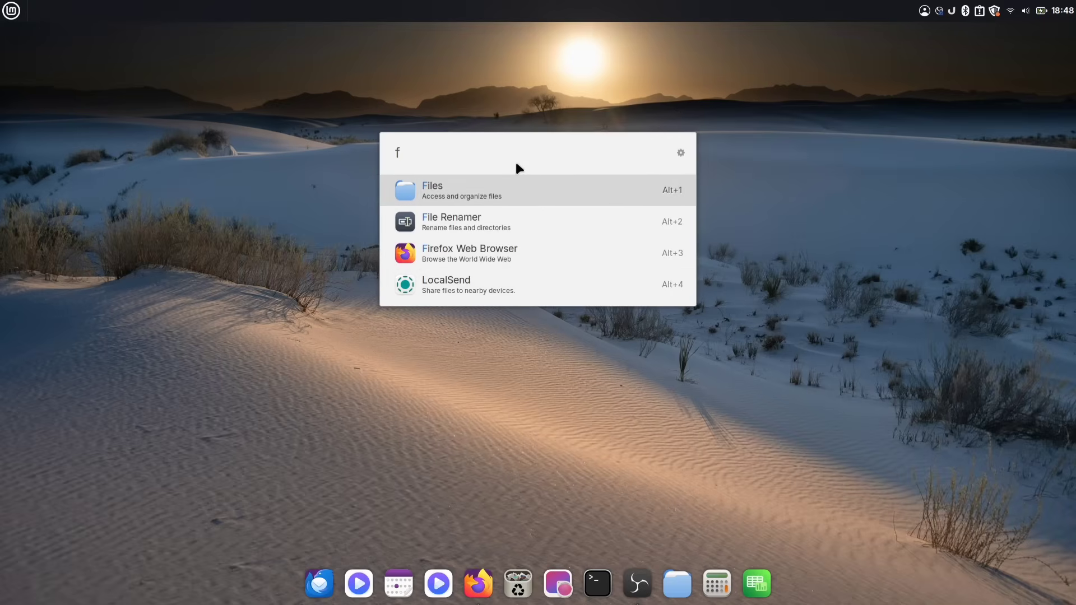
{"action": "key", "text": "BackSpace"}
{"action": "type", "text": "br"}
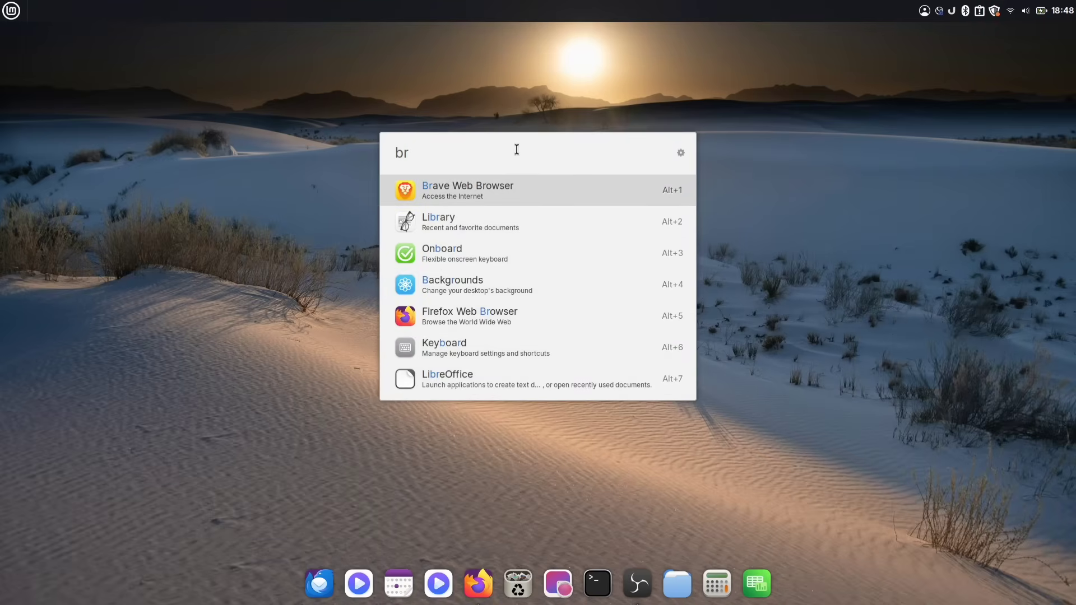
- Set Ulauncher's Color Theme to Elementary Dark in its Preferences
{"action": "left_click", "coordinate": [679, 152]}
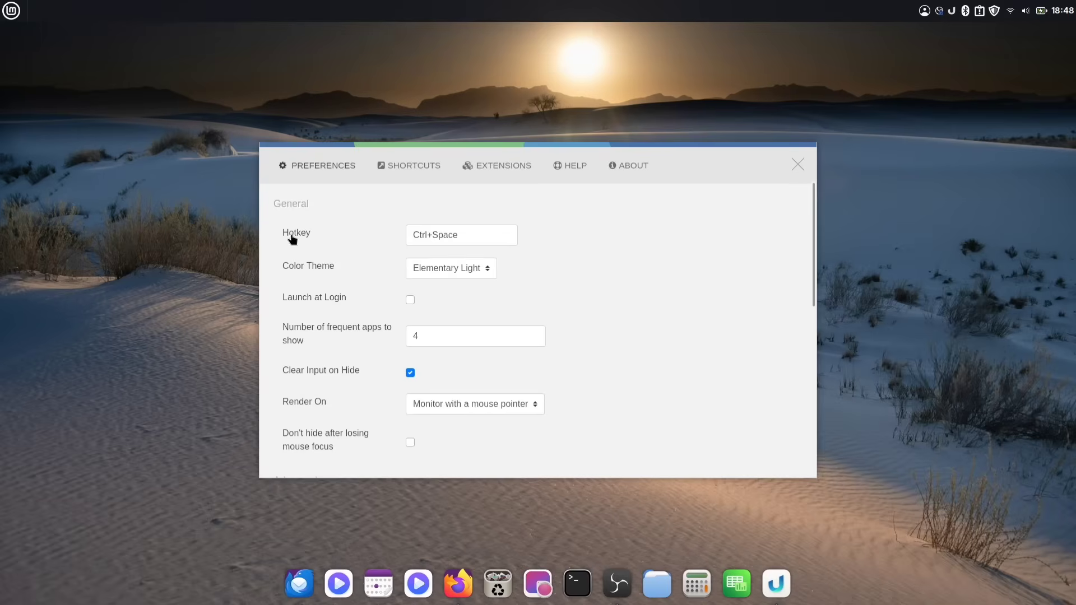
{"action": "left_click", "coordinate": [442, 271]}
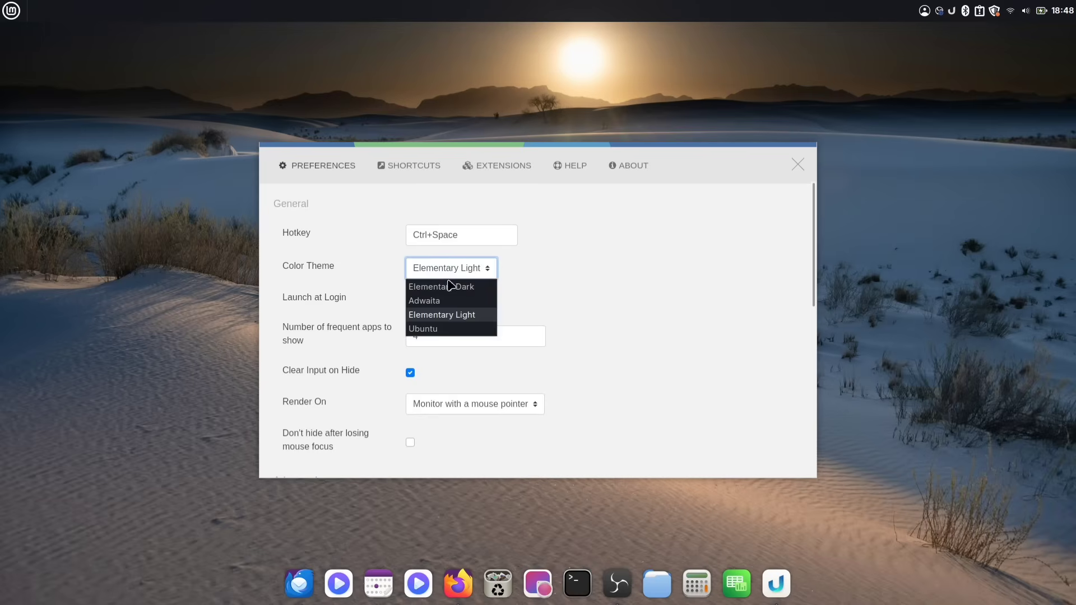
{"action": "left_click", "coordinate": [469, 288]}
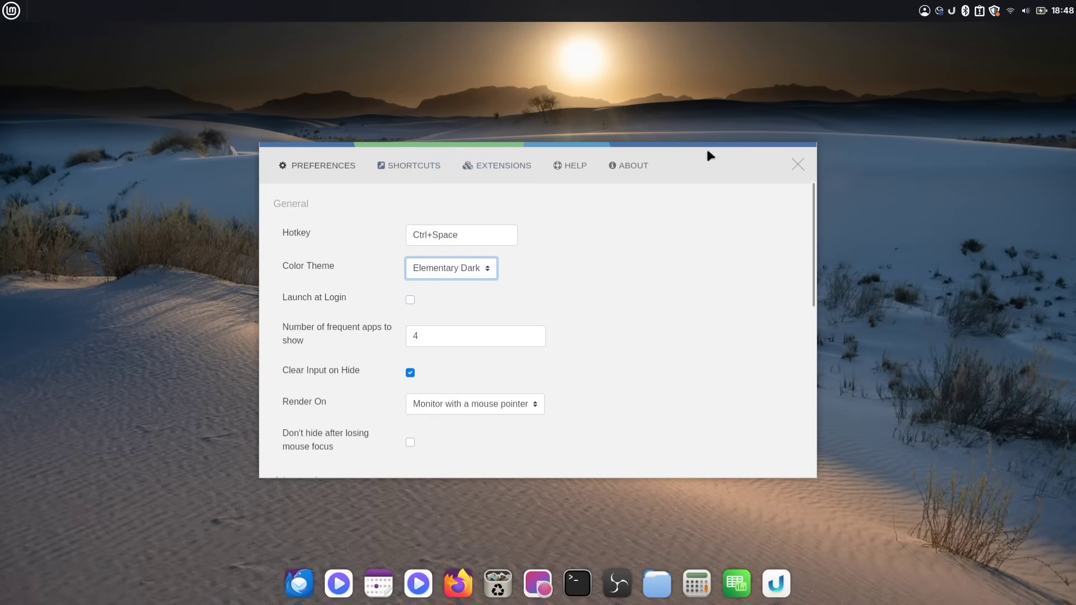
{"action": "left_click", "coordinate": [795, 164]}
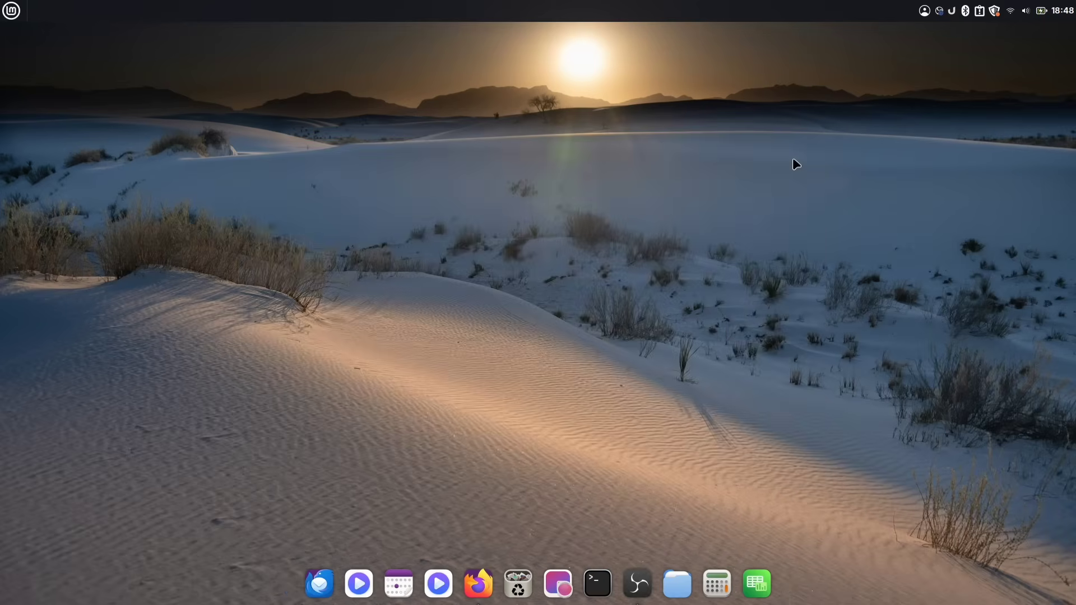
- Reopen Ulauncher to test the dark theme with a short query, then dismiss it
{"action": "key", "text": "ctrl+space"}
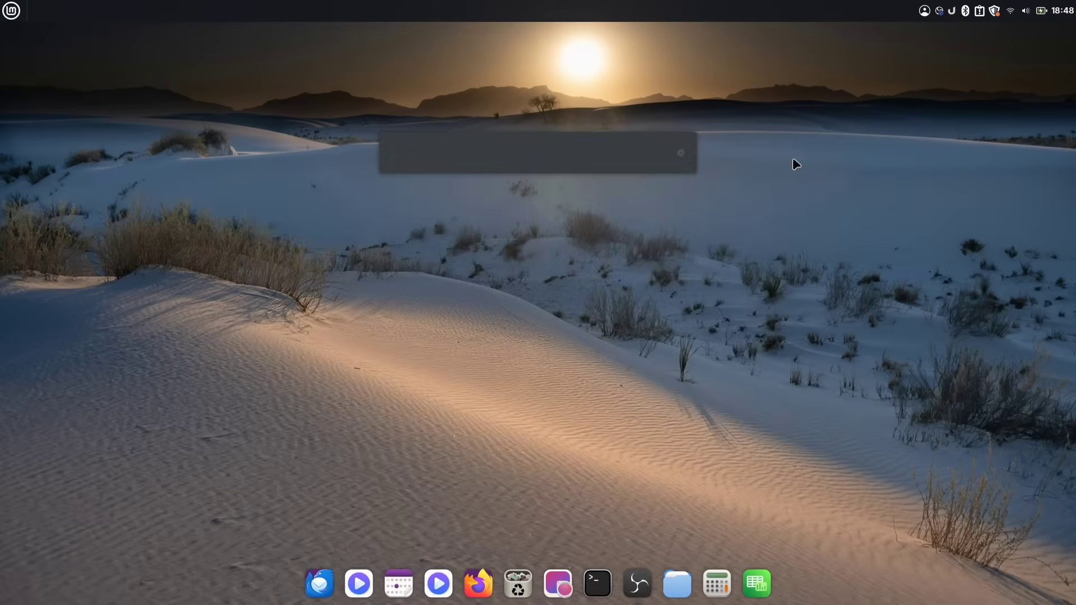
{"action": "type", "text": "W"}
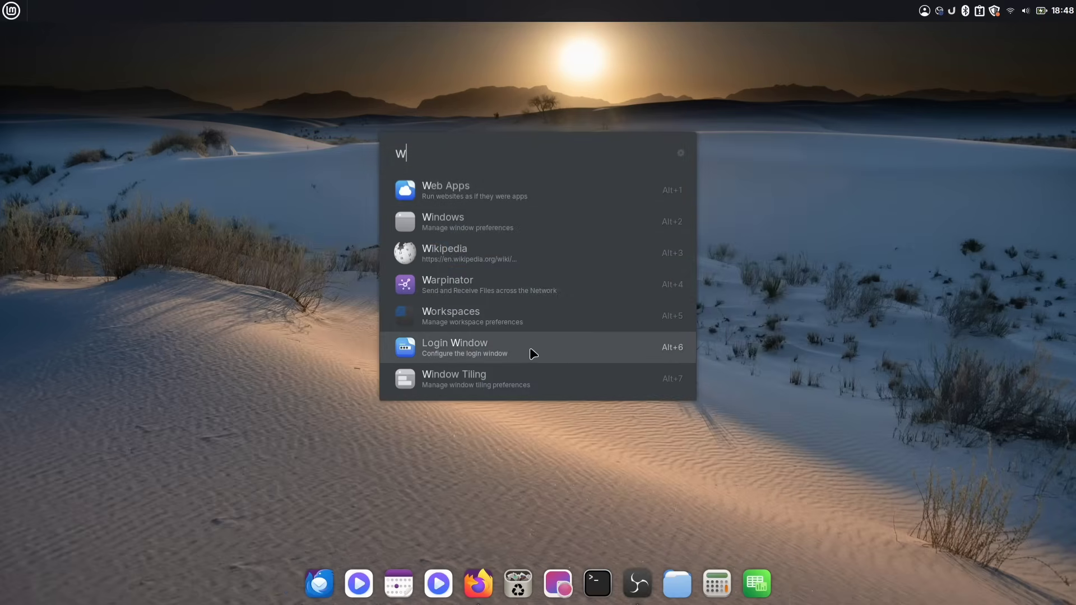
{"action": "key", "text": "BackSpace"}
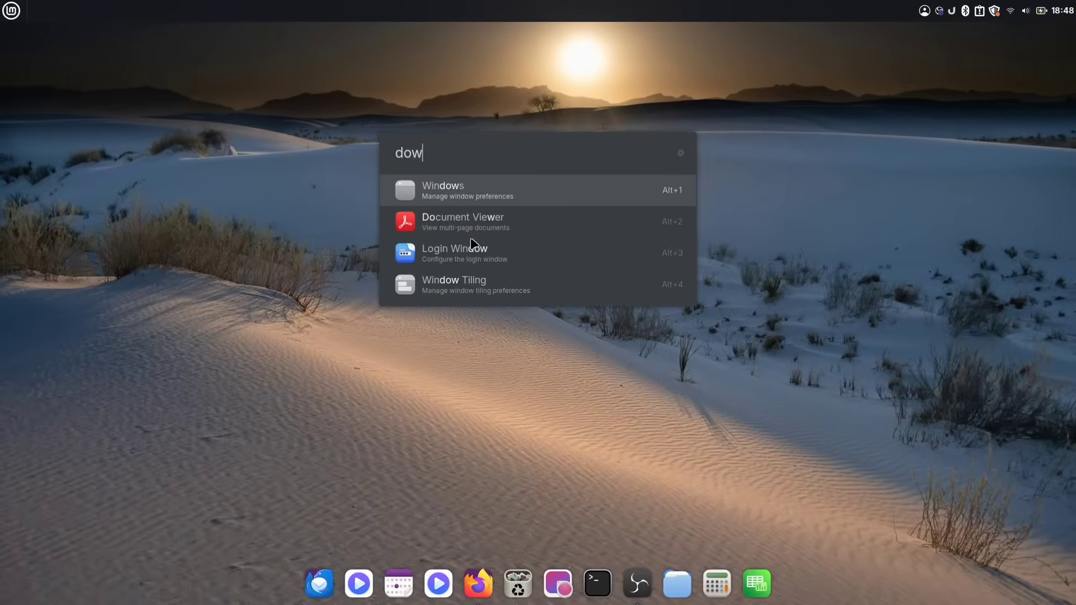
{"action": "key", "text": "BackSpace"}
{"action": "key", "text": "BackSpace"}
{"action": "key", "text": "BackSpace"}
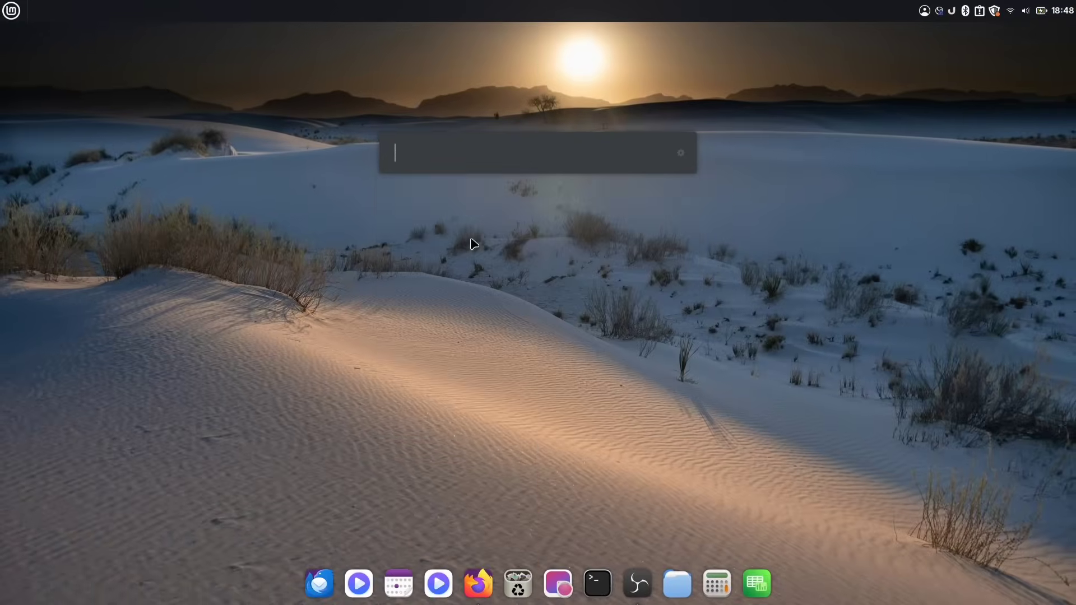
{"action": "key", "text": "Escape"}
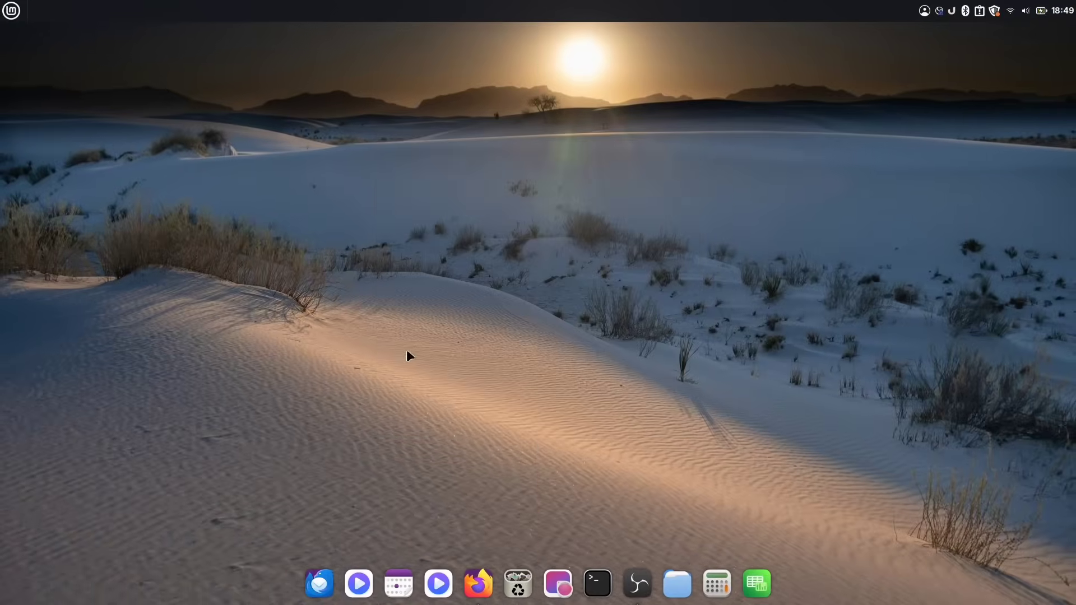
- Launch Startup Applications by searching 'start' in Ulauncher
{"action": "key", "text": "super"}
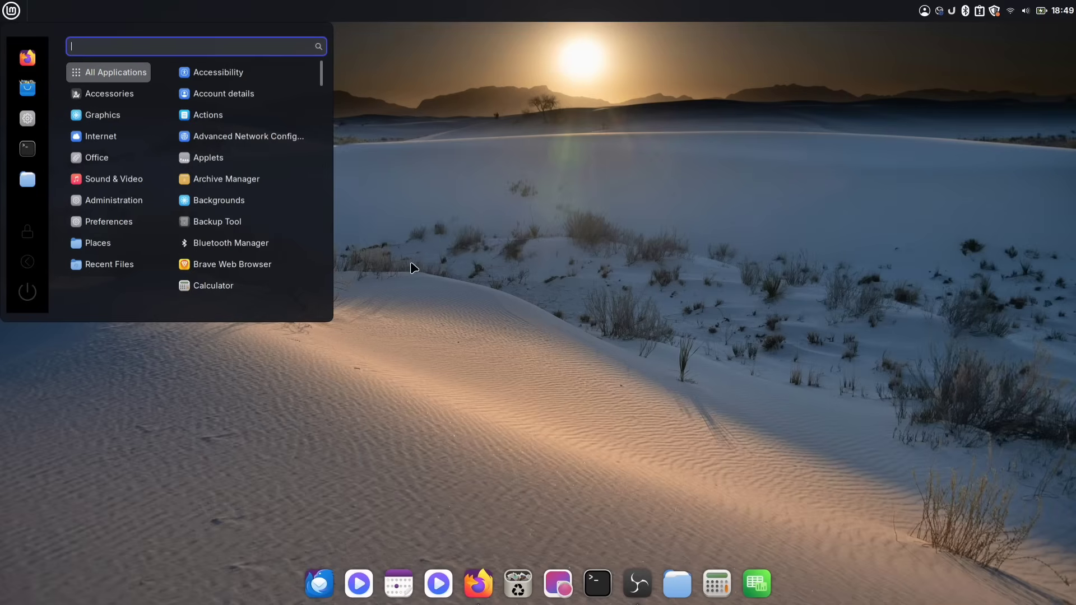
{"action": "type", "text": "st"}
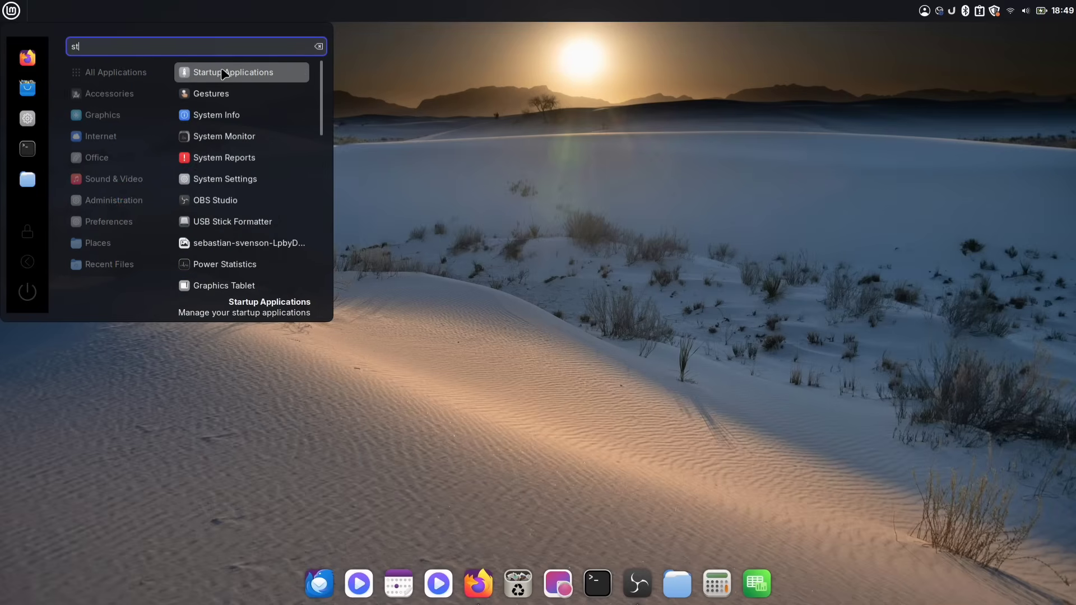
{"action": "left_click", "coordinate": [433, 135]}
{"action": "key", "text": "ctrl+space"}
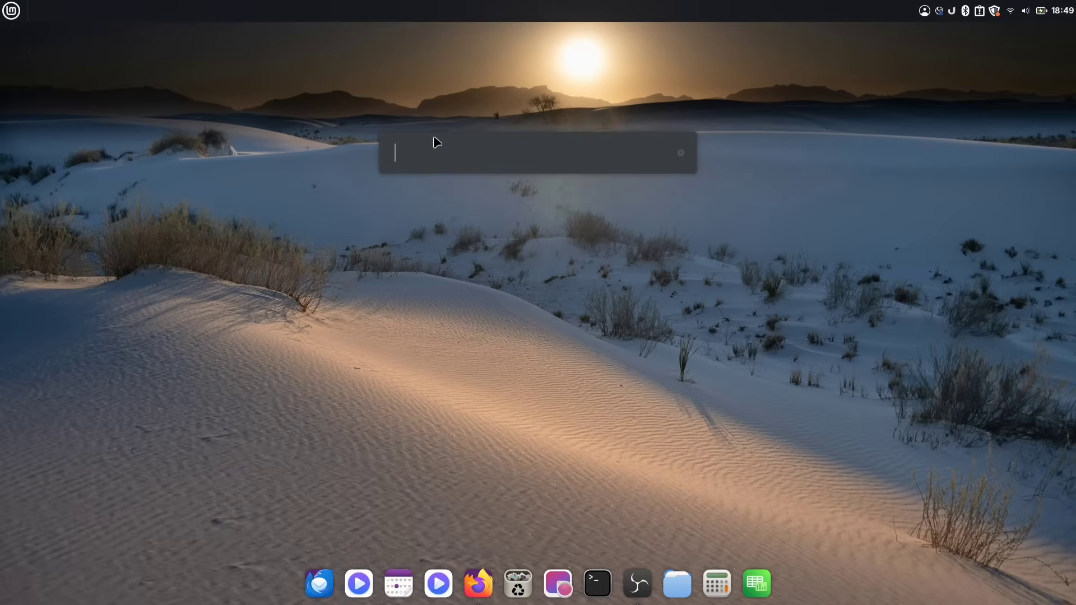
{"action": "type", "text": "start"}
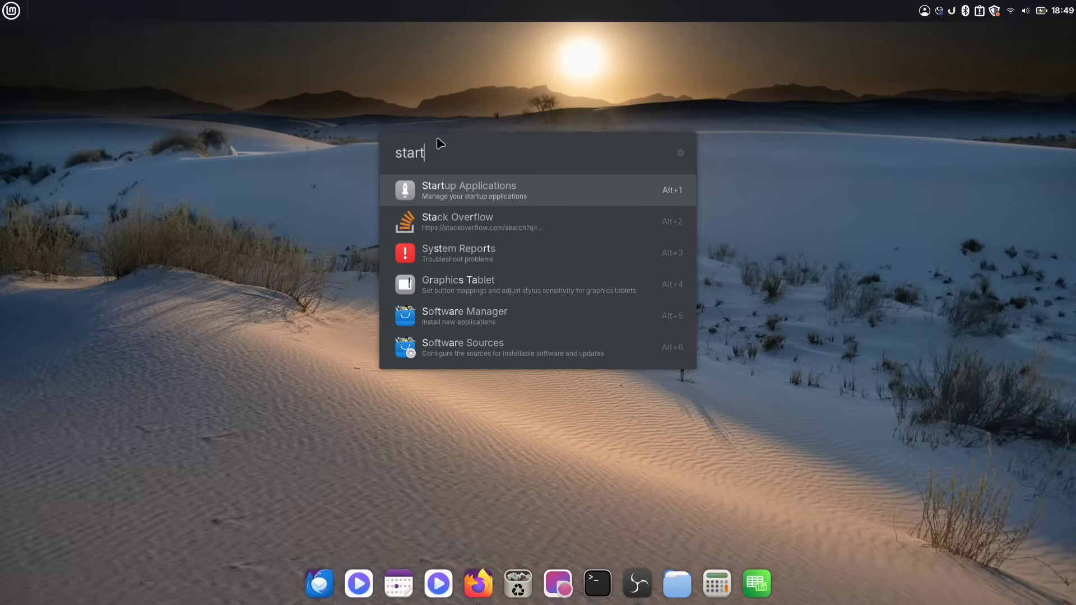
{"action": "left_click", "coordinate": [409, 191]}
- Add Plank and Ulauncher as startup applications
{"action": "left_click_drag", "start_coordinate": [487, 159], "coordinate": [435, 103]}
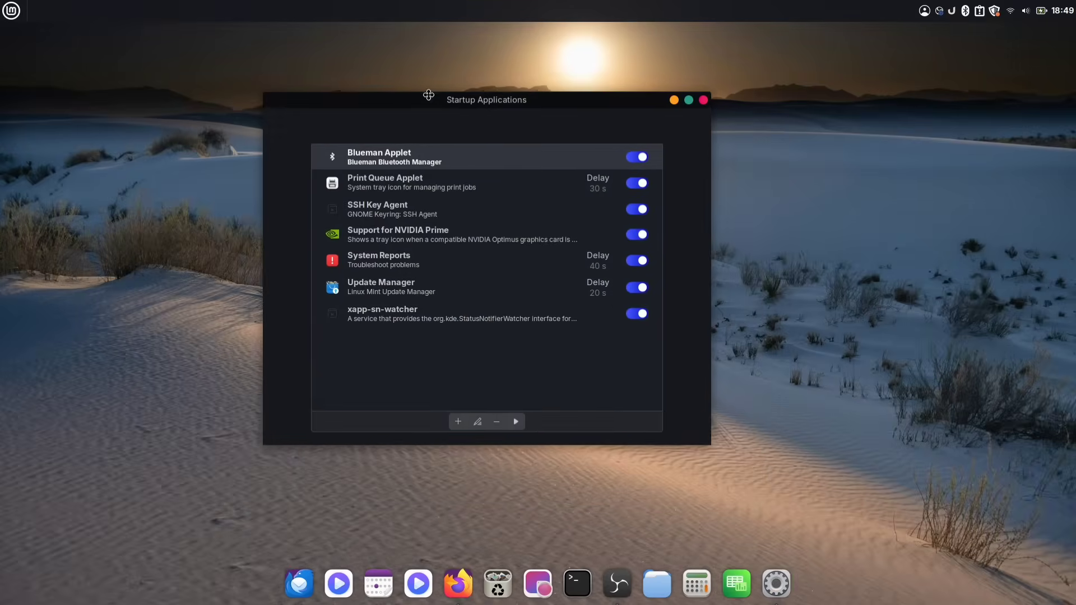
{"action": "left_click", "coordinate": [456, 419]}
{"action": "left_click", "coordinate": [475, 449]}
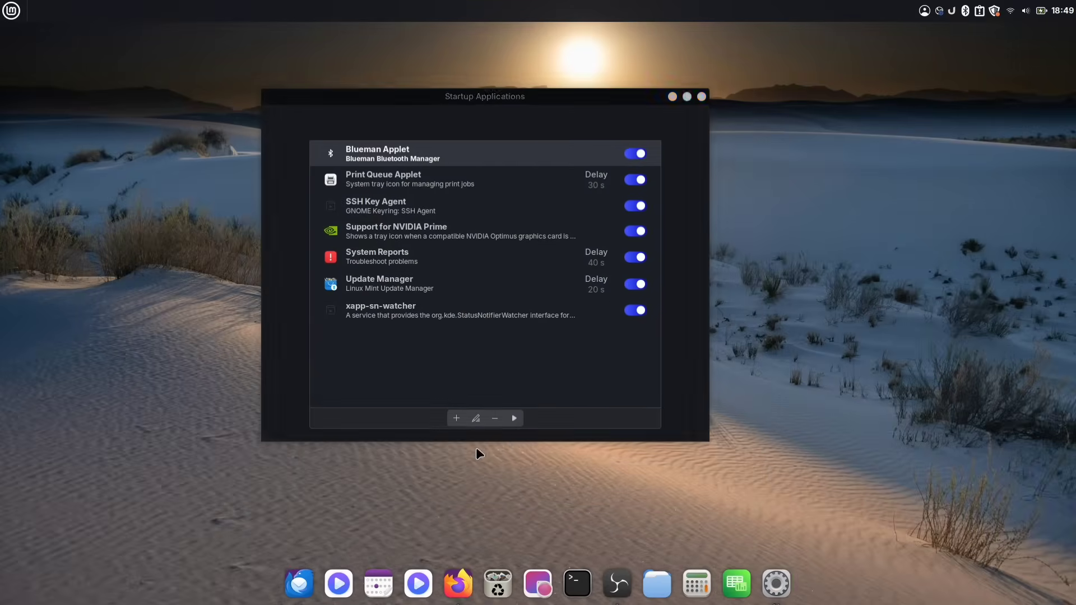
{"action": "type", "text": "pla"}
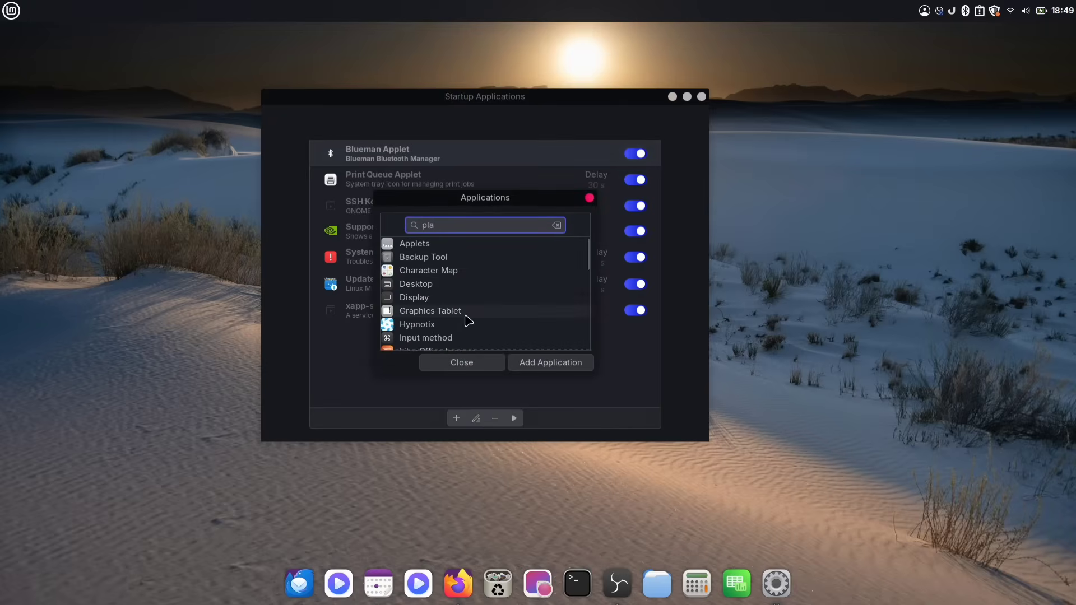
{"action": "left_click", "coordinate": [437, 261]}
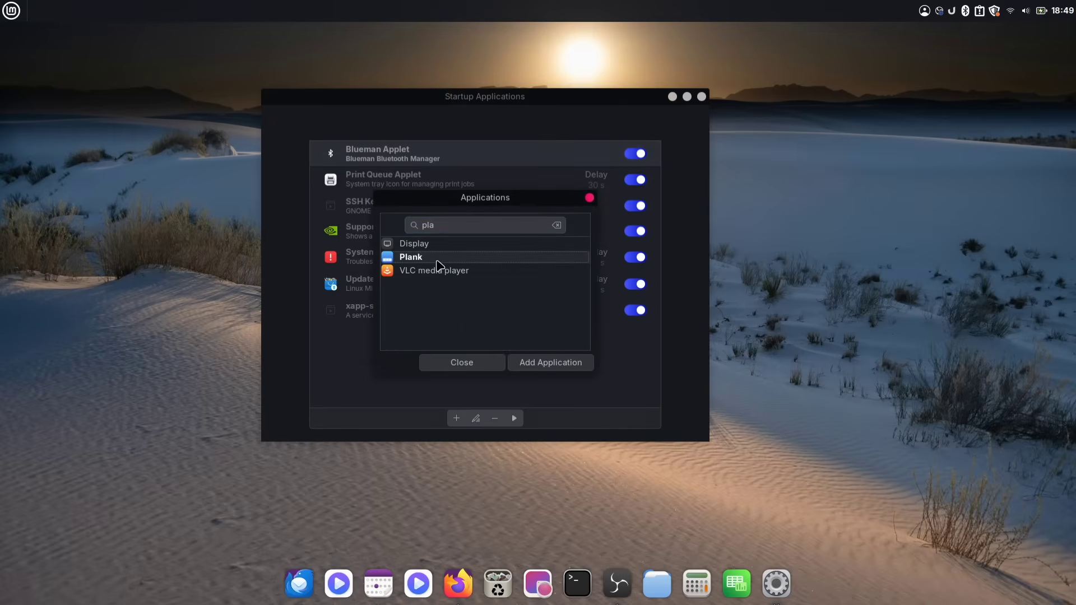
{"action": "left_click", "coordinate": [557, 364]}
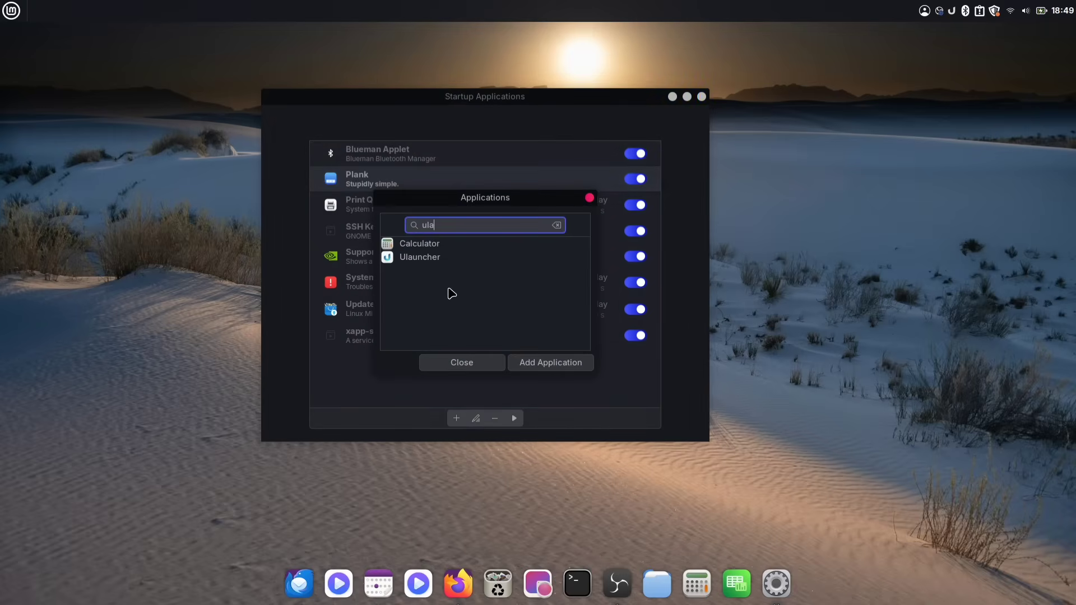
{"action": "left_click", "coordinate": [440, 261]}
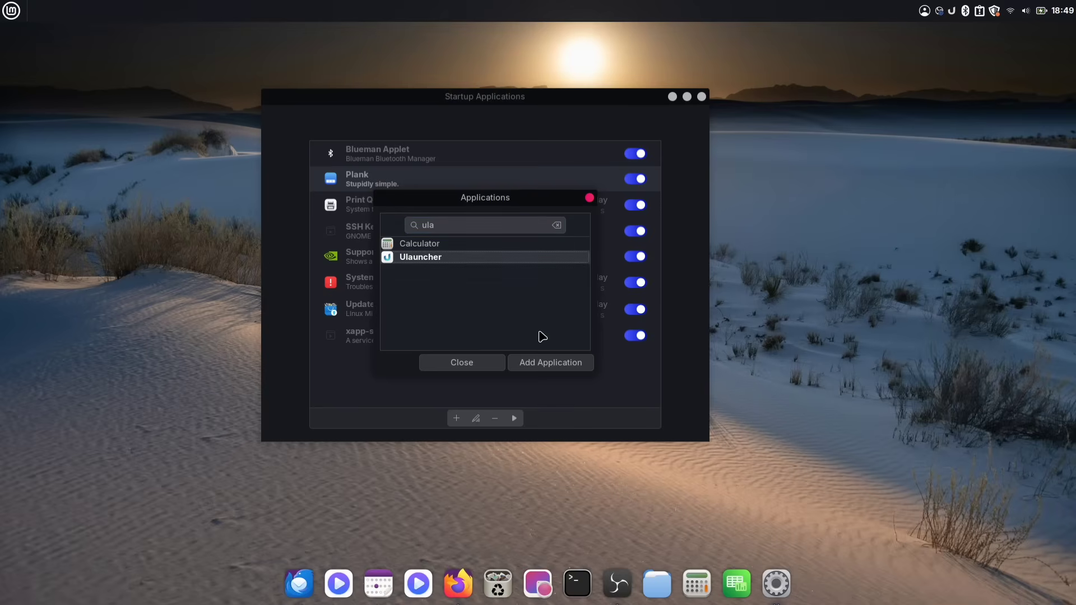
{"action": "left_click", "coordinate": [552, 362]}
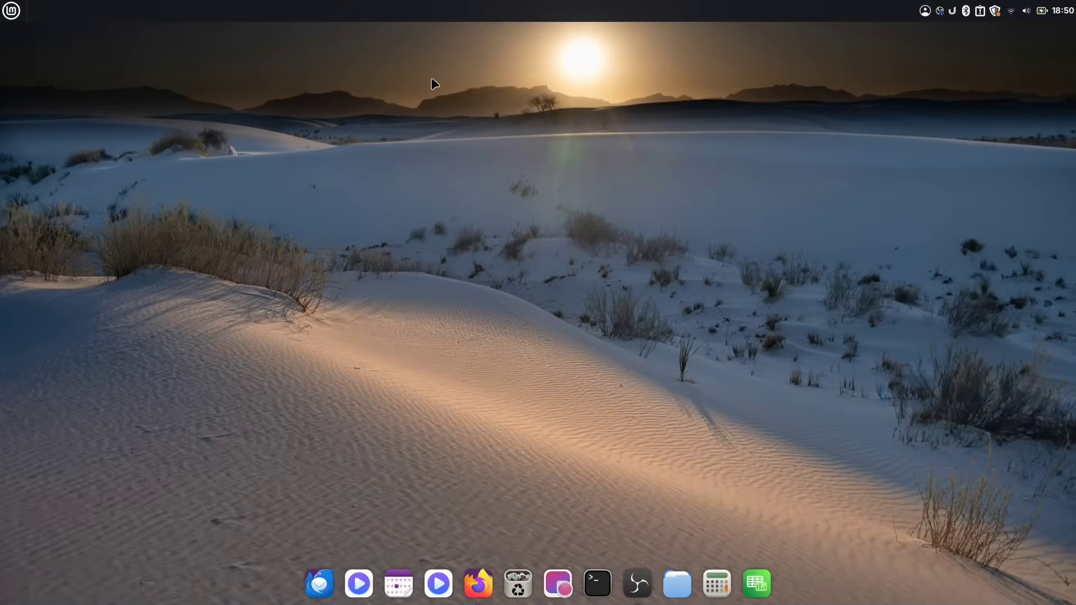
- Open Panel settings and reduce the panel height to 28
{"action": "right_click", "coordinate": [458, 6]}
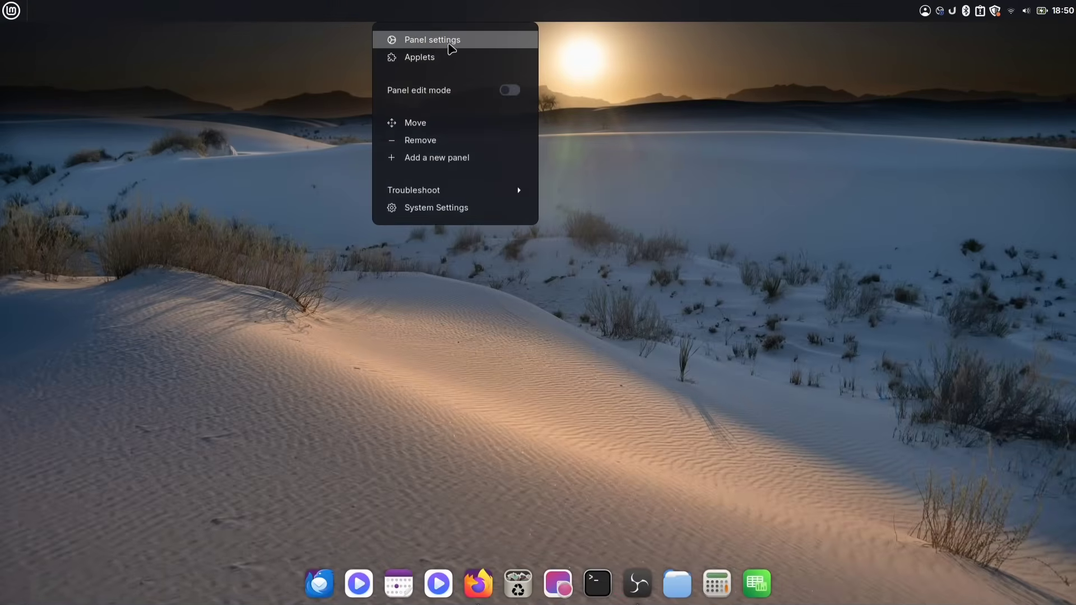
{"action": "left_click", "coordinate": [468, 40]}
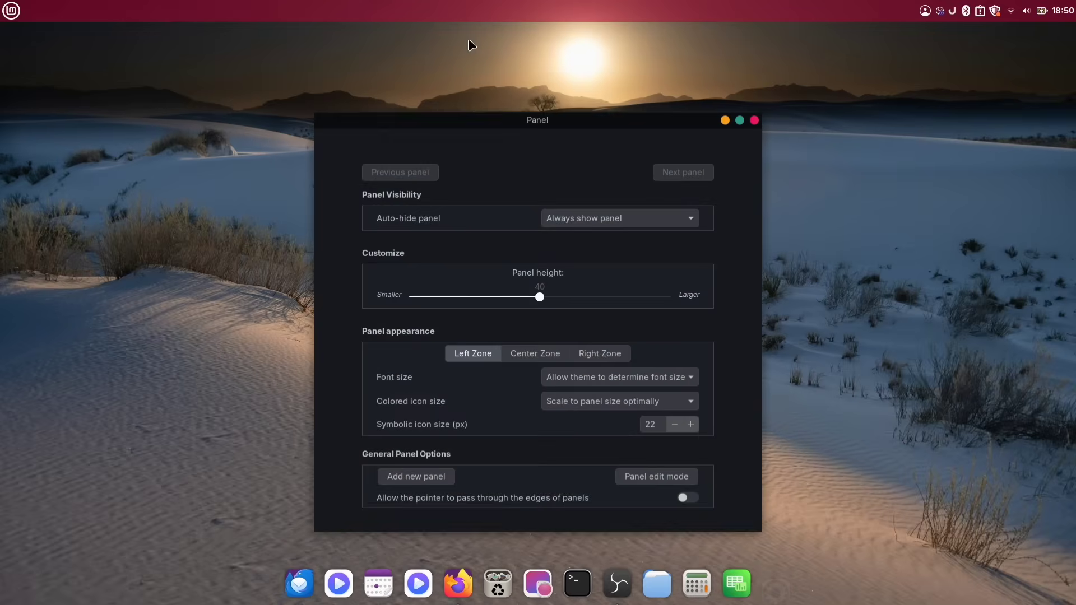
{"action": "left_click_drag", "start_coordinate": [496, 124], "coordinate": [481, 89]}
{"action": "left_click_drag", "start_coordinate": [524, 262], "coordinate": [446, 262]}
- Raise the right zone's symbolic icon size to 25 px and close the settings
{"action": "left_click", "coordinate": [589, 318]}
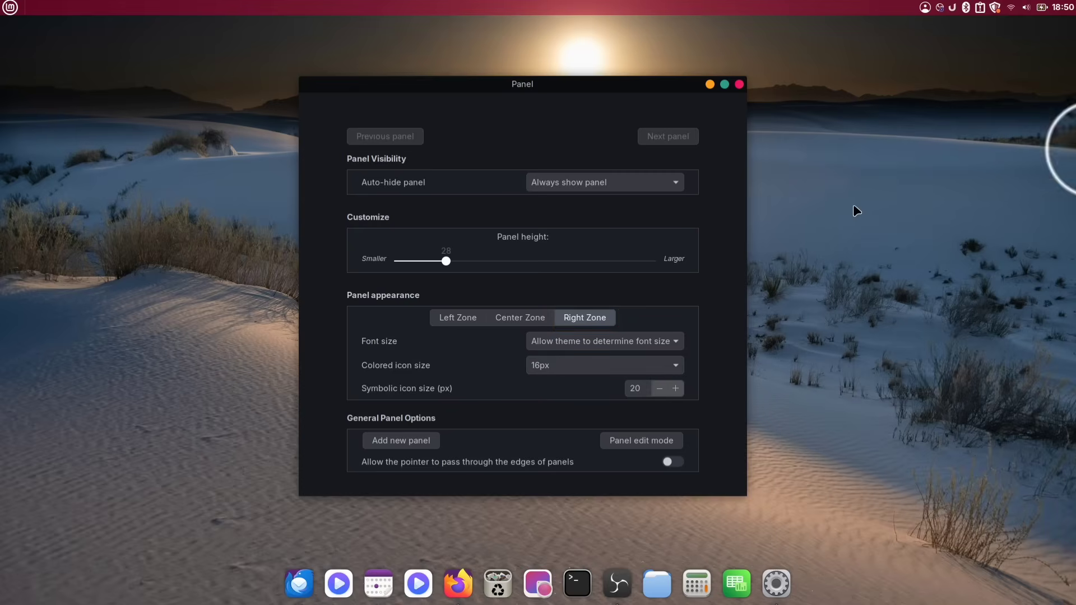
{"action": "left_click", "coordinate": [676, 388]}
{"action": "left_click", "coordinate": [675, 389]}
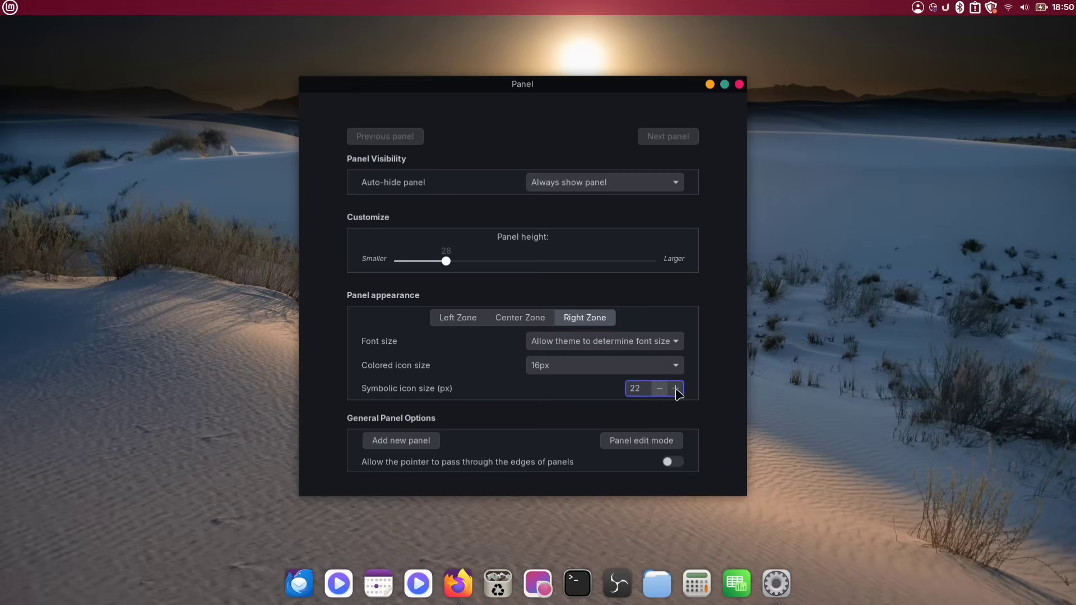
{"action": "left_click", "coordinate": [676, 389]}
{"action": "left_click", "coordinate": [676, 389]}
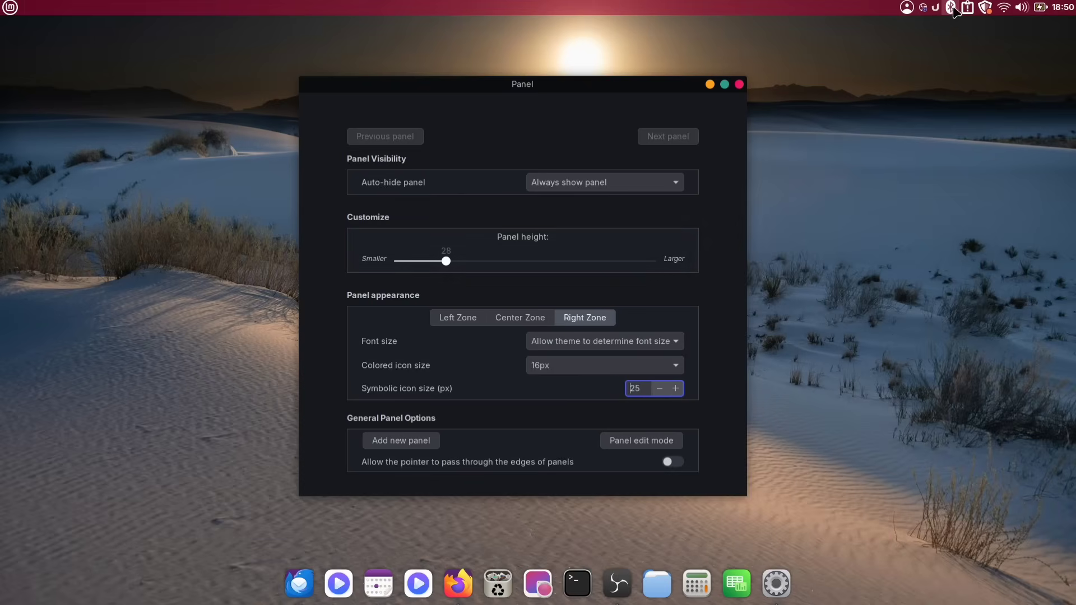
{"action": "left_click", "coordinate": [739, 85]}
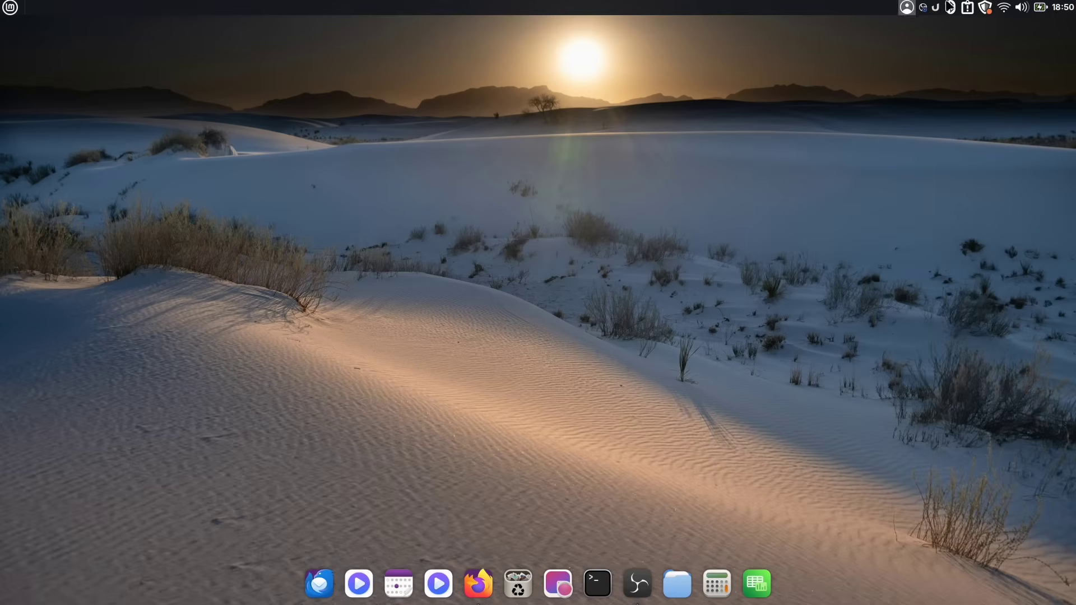
- Remove the XApp Status Applet from the panel via edit mode, then open the user applet
{"action": "right_click", "coordinate": [873, 8]}
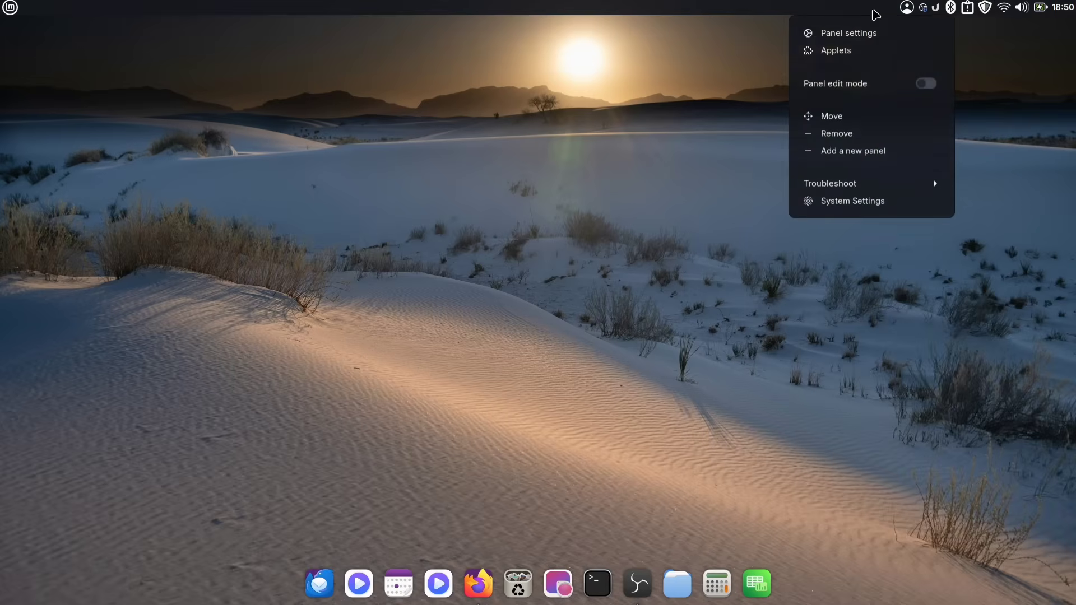
{"action": "left_click", "coordinate": [905, 83]}
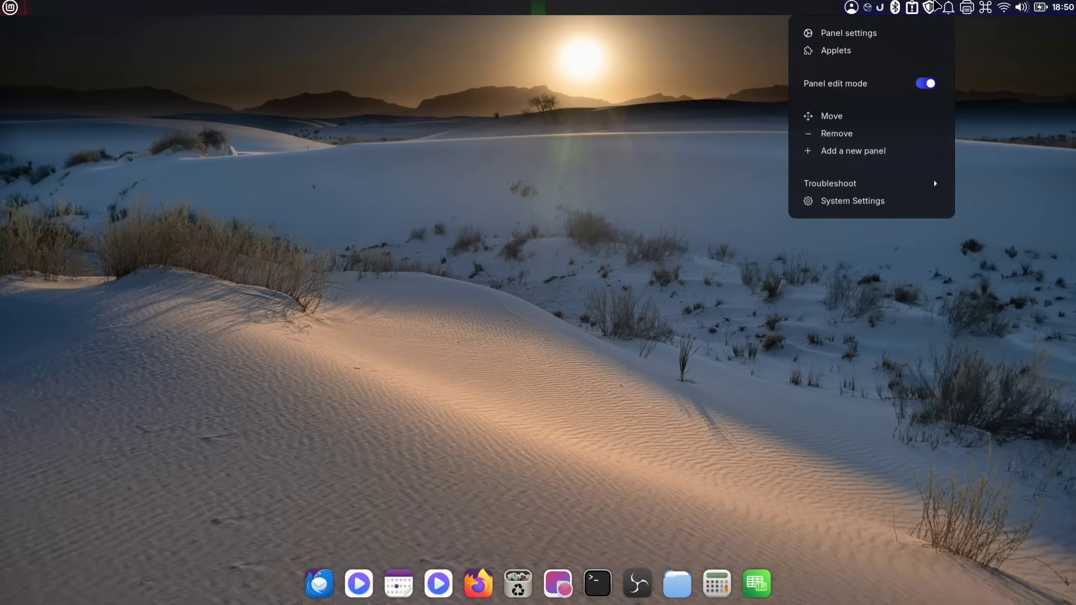
{"action": "right_click", "coordinate": [934, 7]}
{"action": "left_click", "coordinate": [907, 51]}
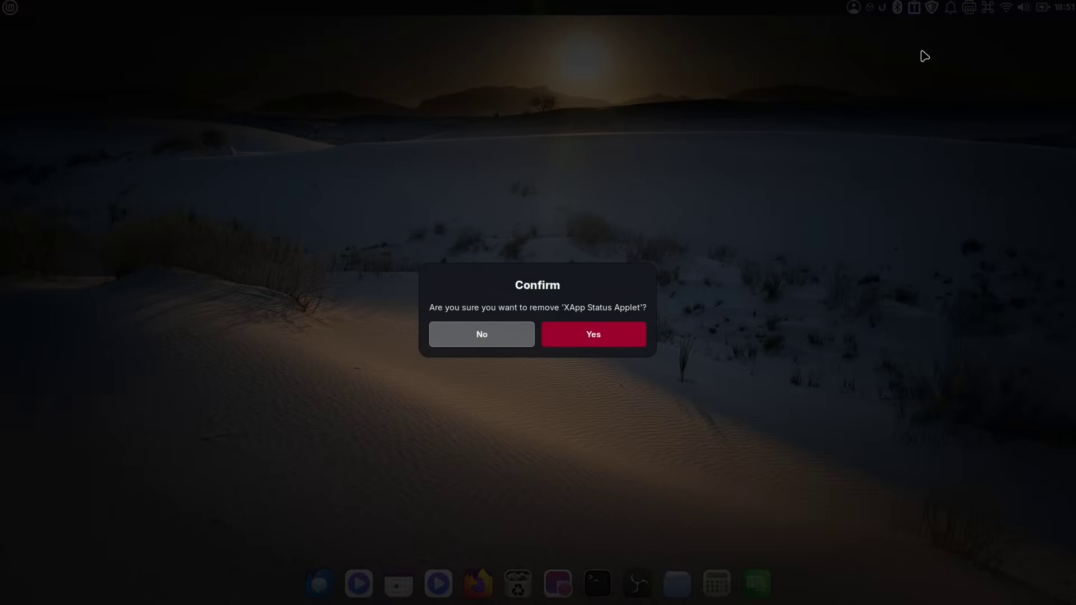
{"action": "left_click", "coordinate": [629, 331]}
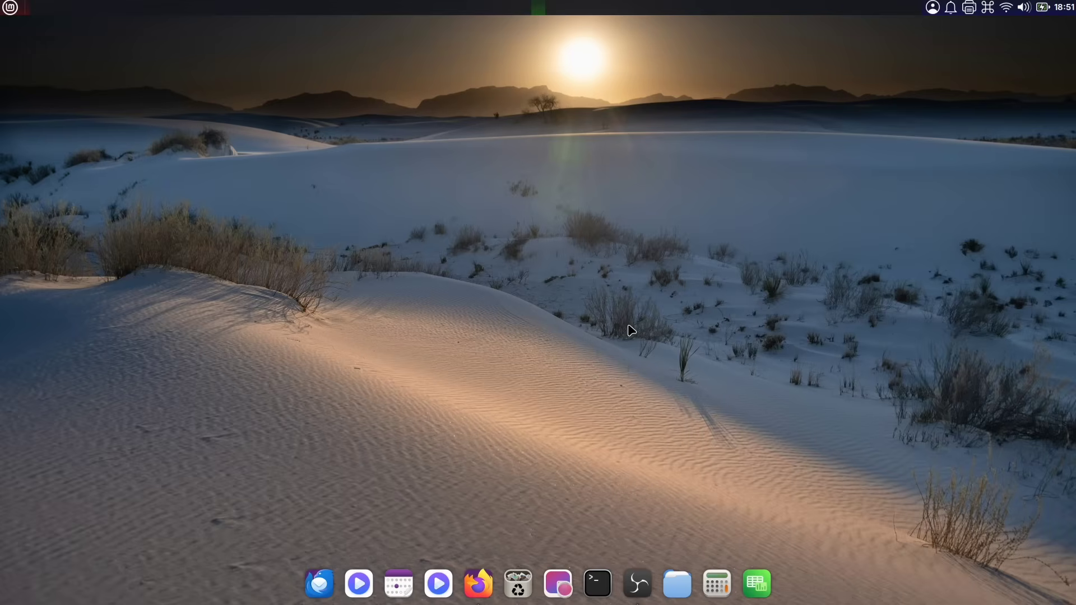
{"action": "right_click", "coordinate": [872, 6]}
{"action": "left_click", "coordinate": [908, 83]}
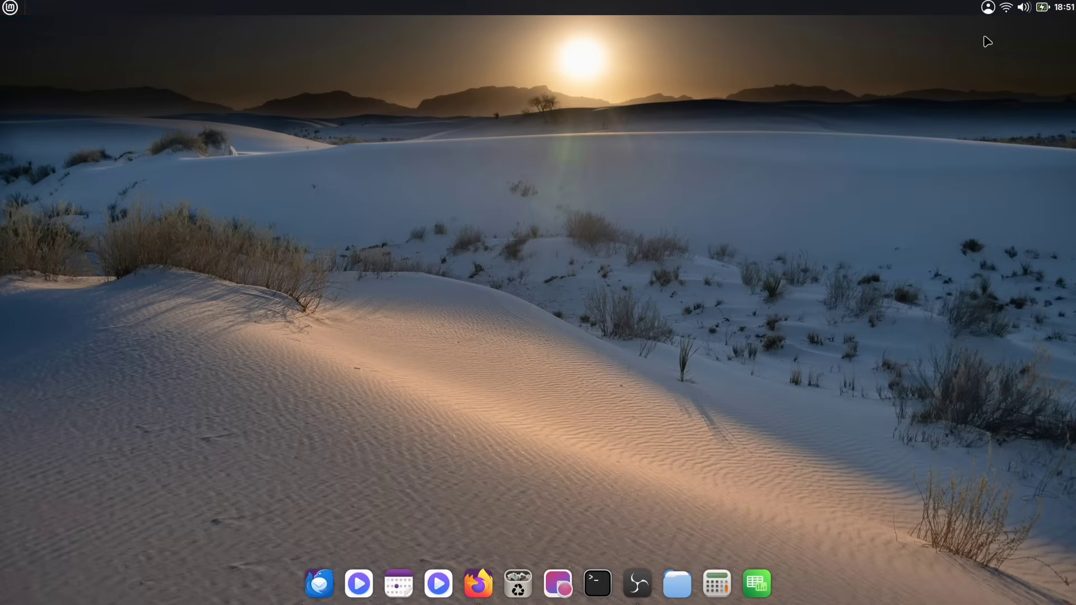
{"action": "left_click", "coordinate": [989, 8]}
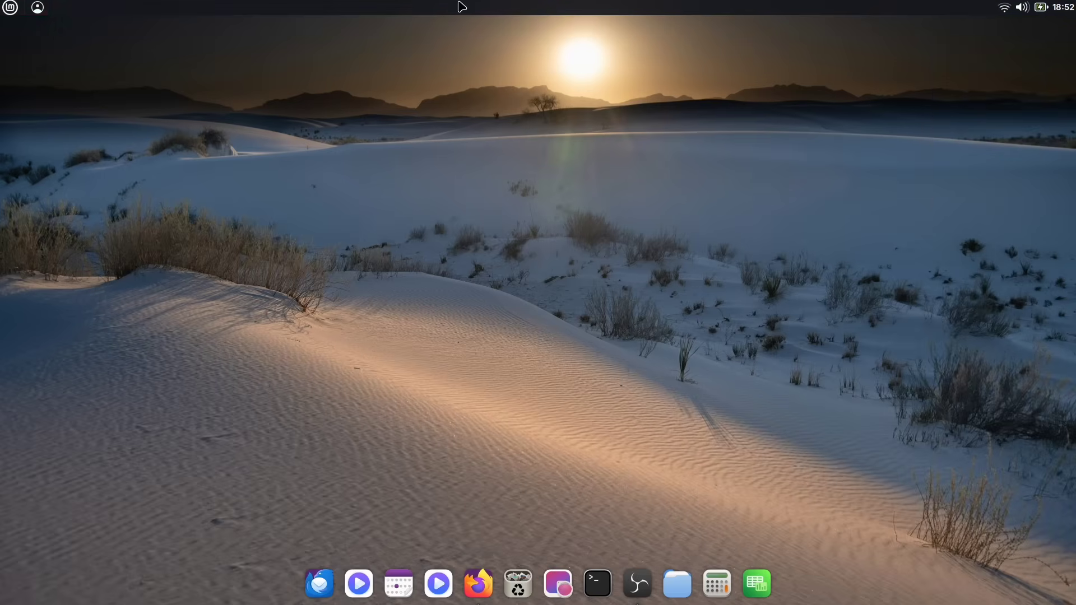
- Swap the menu button's Mint logo for the budgie-menu-symbolic icon, then open the menu to check
{"action": "right_click", "coordinate": [11, 11]}
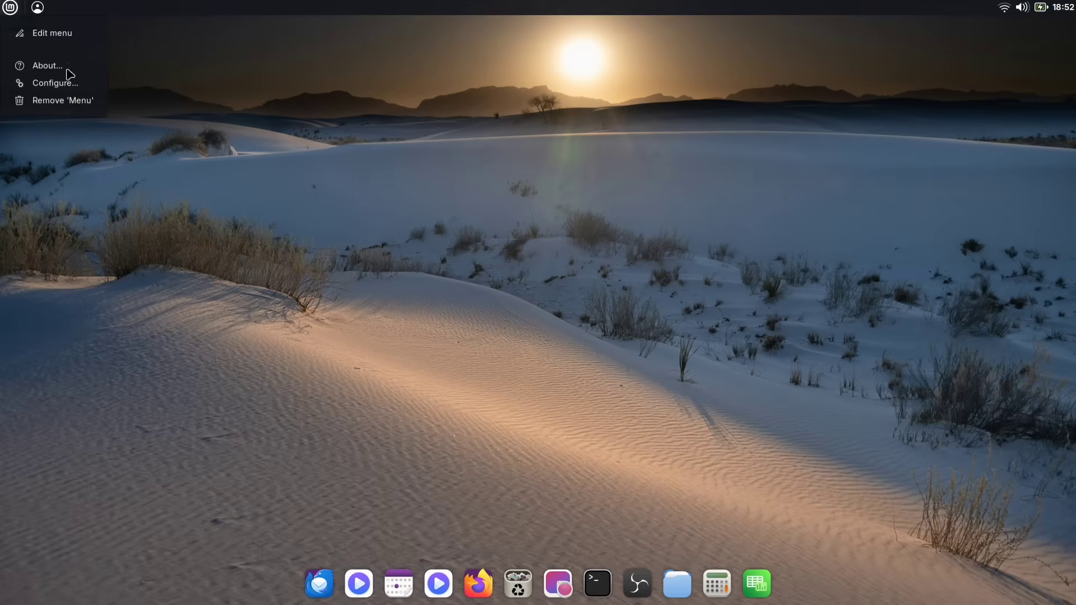
{"action": "left_click", "coordinate": [55, 83]}
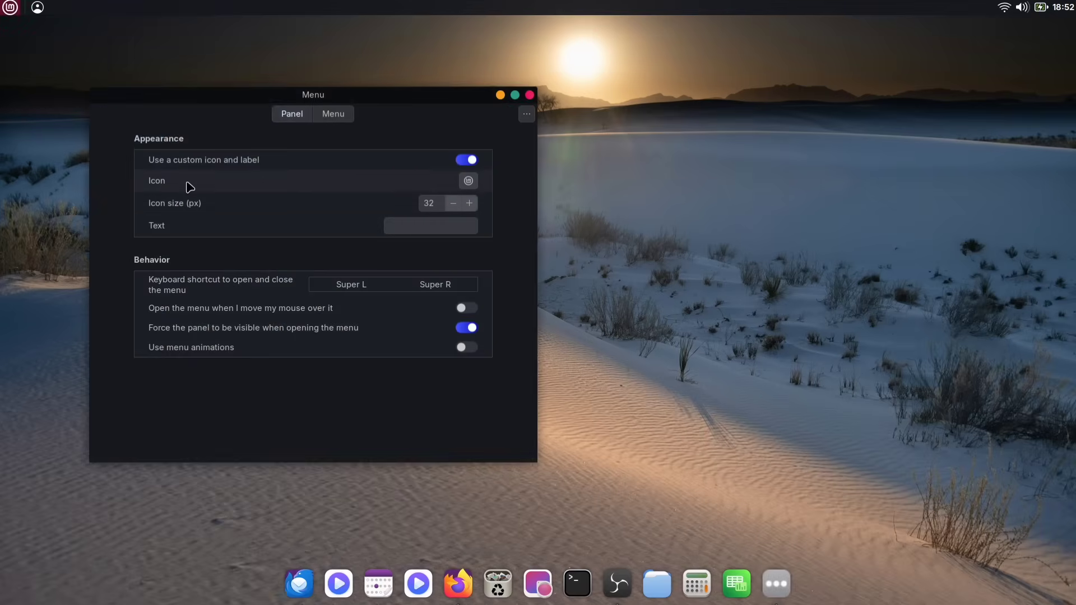
{"action": "left_click", "coordinate": [468, 182]}
{"action": "type", "text": "menu"}
{"action": "scroll", "coordinate": [382, 266], "scroll_direction": "down", "scroll_amount": 5}
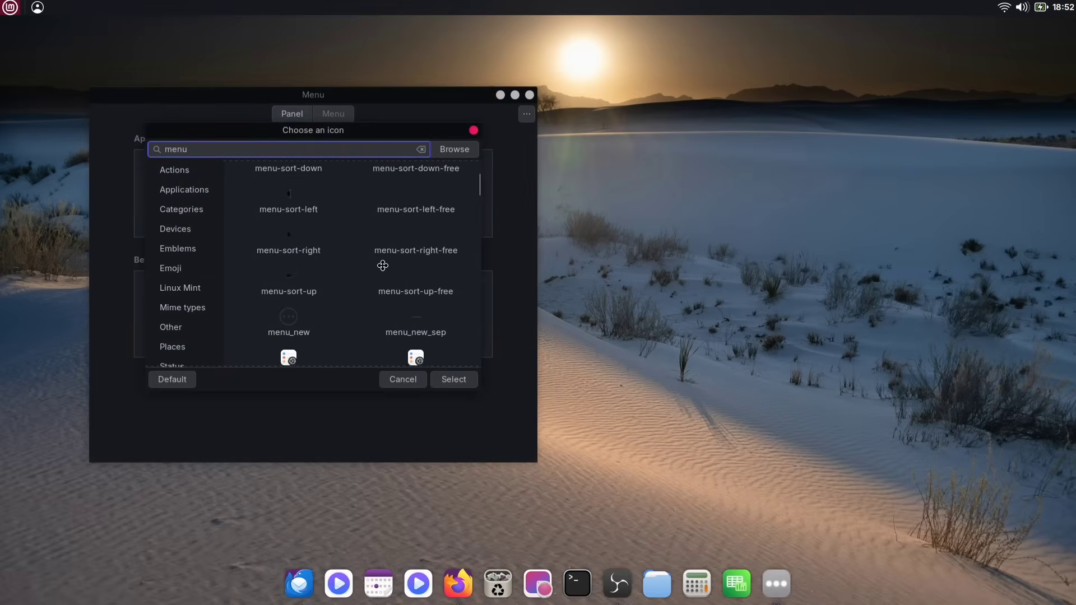
{"action": "scroll", "coordinate": [383, 266], "scroll_direction": "down", "scroll_amount": 5}
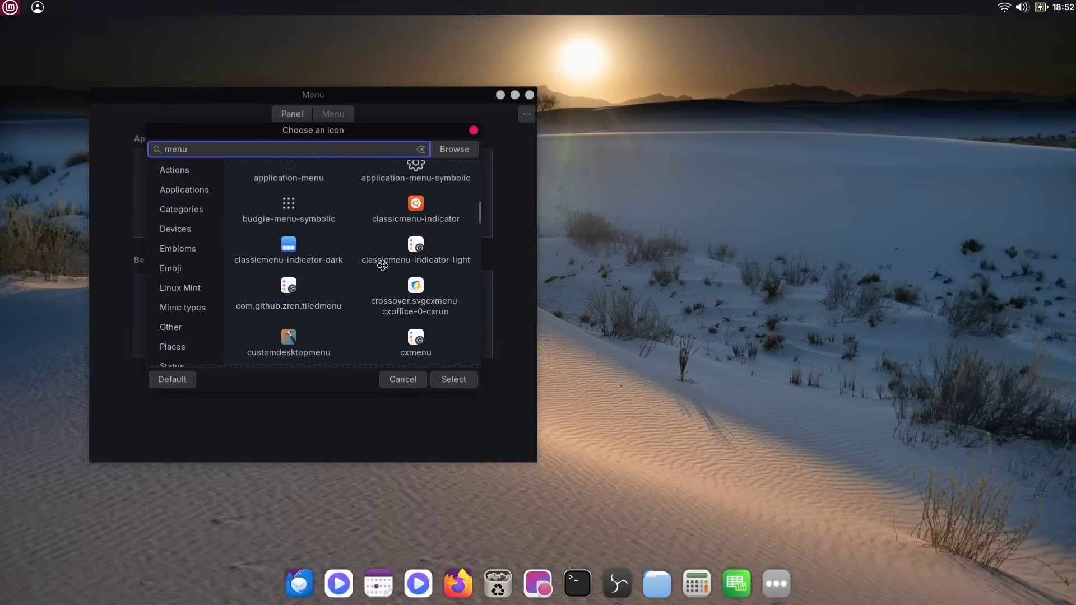
{"action": "left_click", "coordinate": [288, 212]}
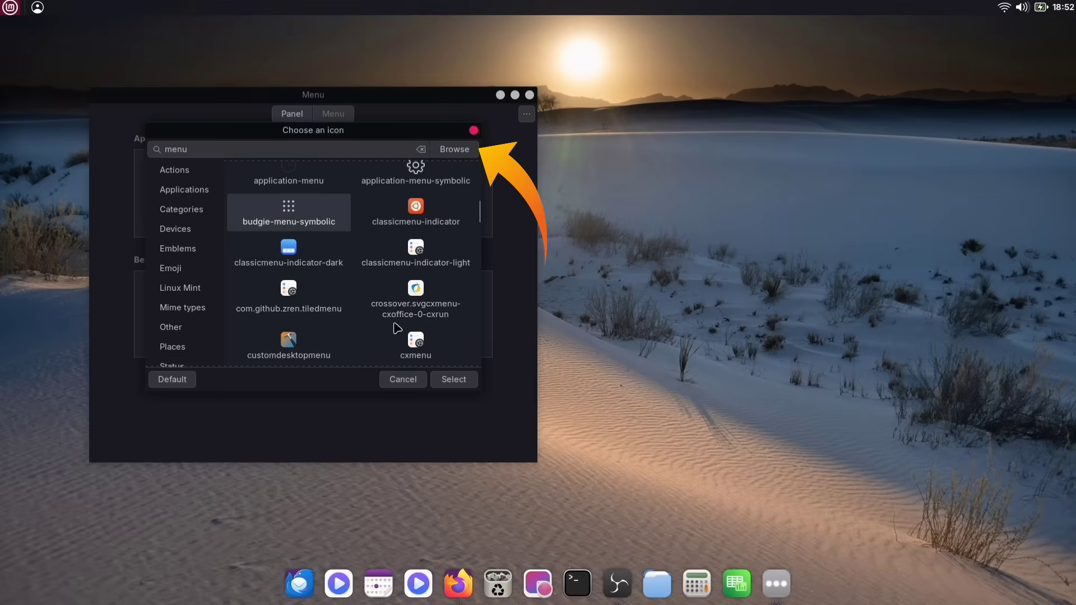
{"action": "left_click", "coordinate": [453, 380]}
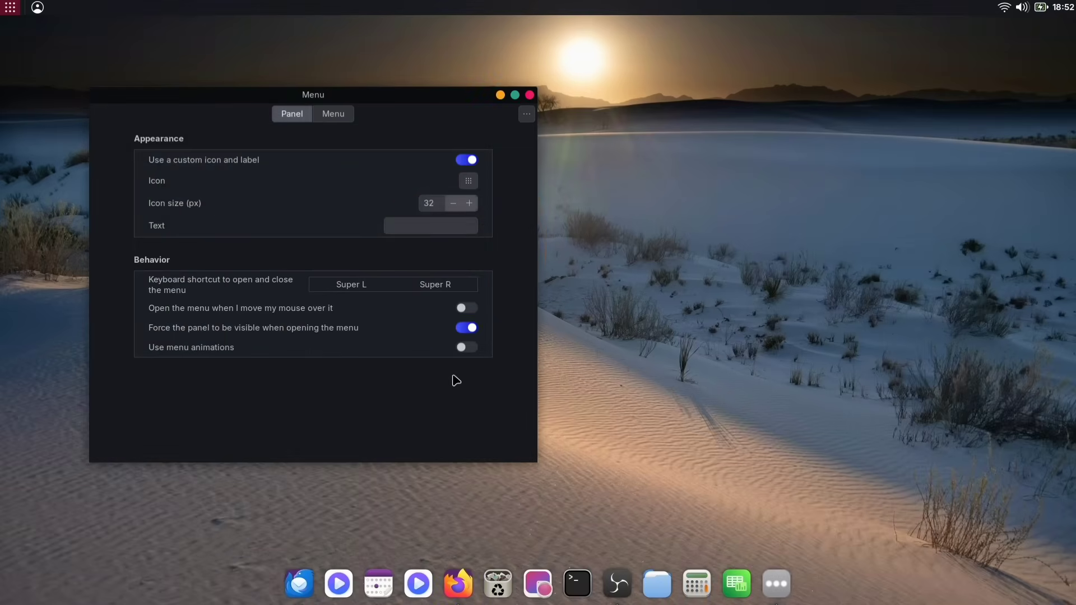
{"action": "left_click", "coordinate": [530, 95]}
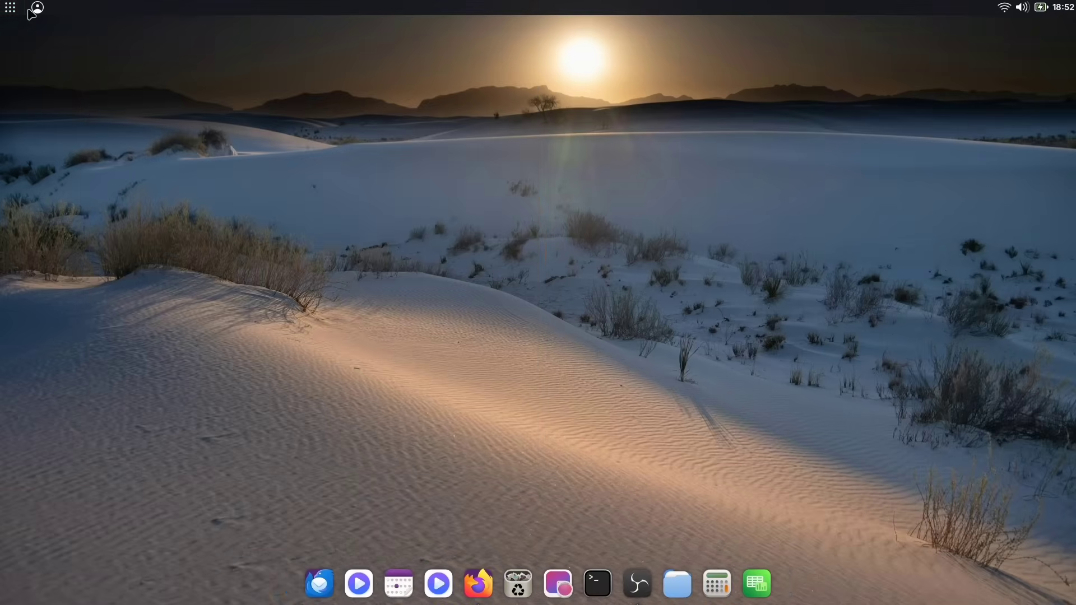
{"action": "left_click", "coordinate": [33, 10]}
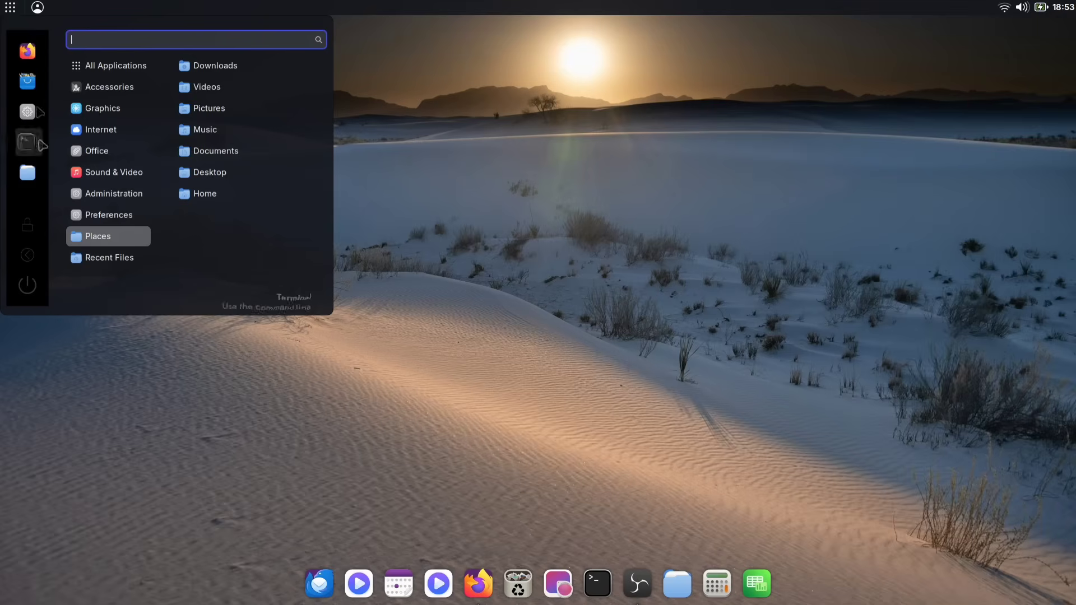
- Open and close the applications menu and user menu to inspect them
{"action": "left_click", "coordinate": [11, 7]}
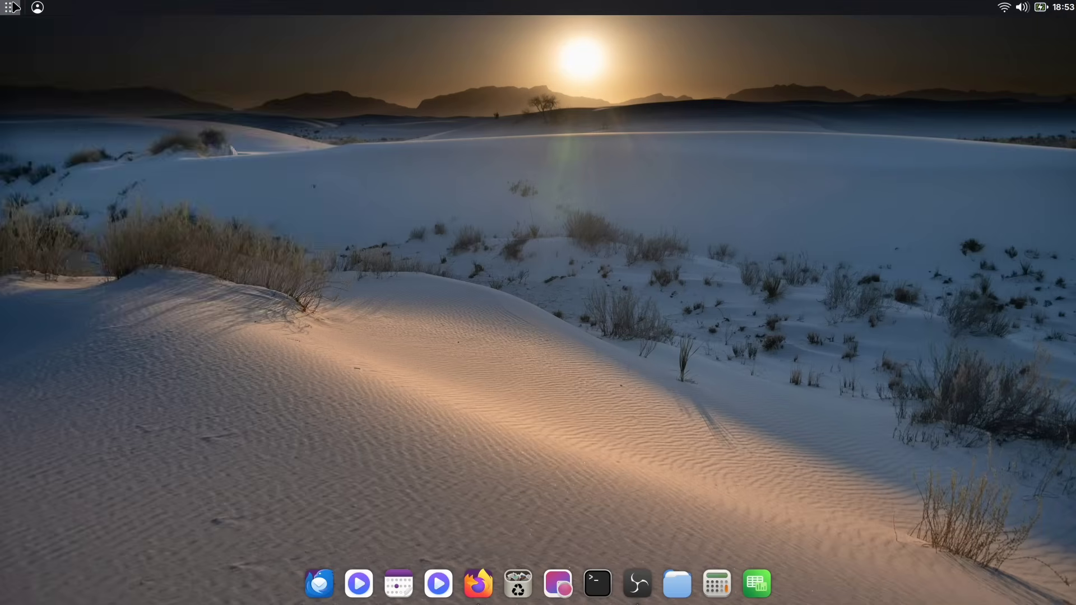
{"action": "left_click", "coordinate": [11, 7]}
{"action": "left_click", "coordinate": [11, 7]}
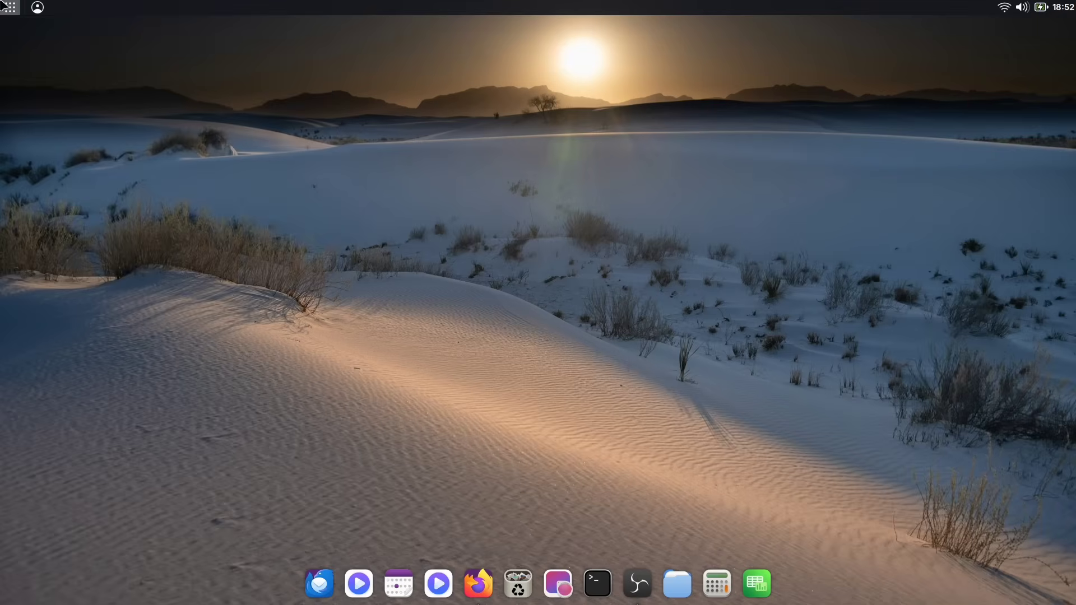
{"action": "right_click", "coordinate": [39, 7]}
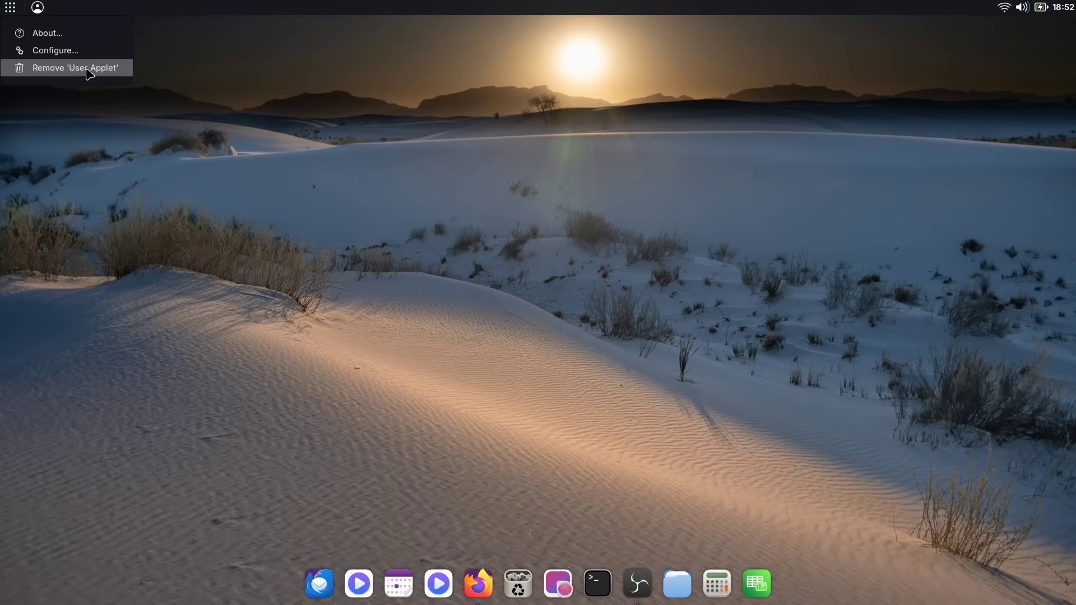
{"action": "left_click", "coordinate": [194, 71]}
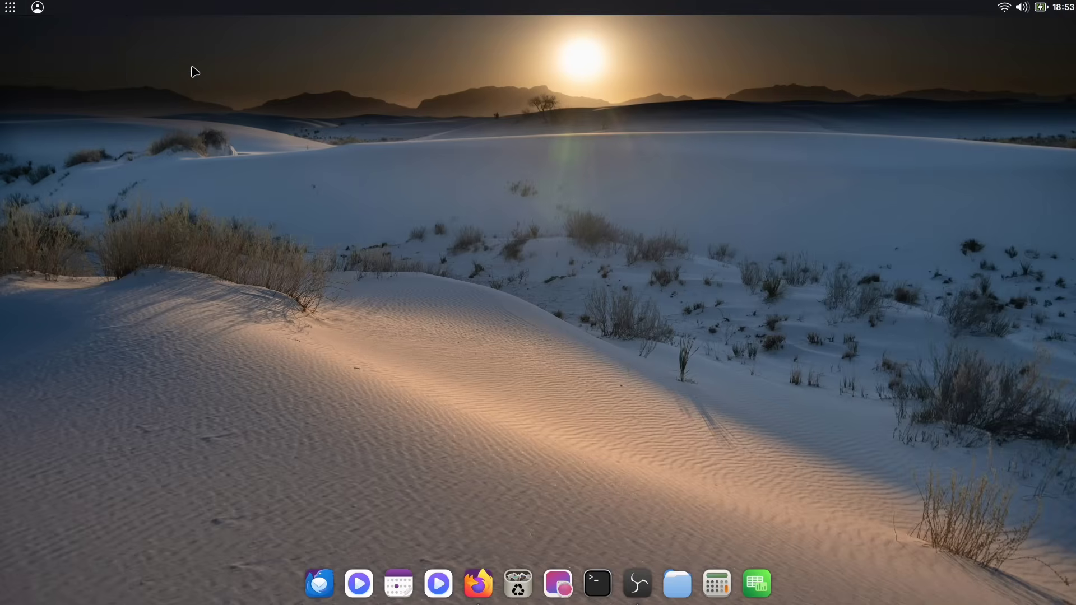
{"action": "left_click", "coordinate": [42, 5]}
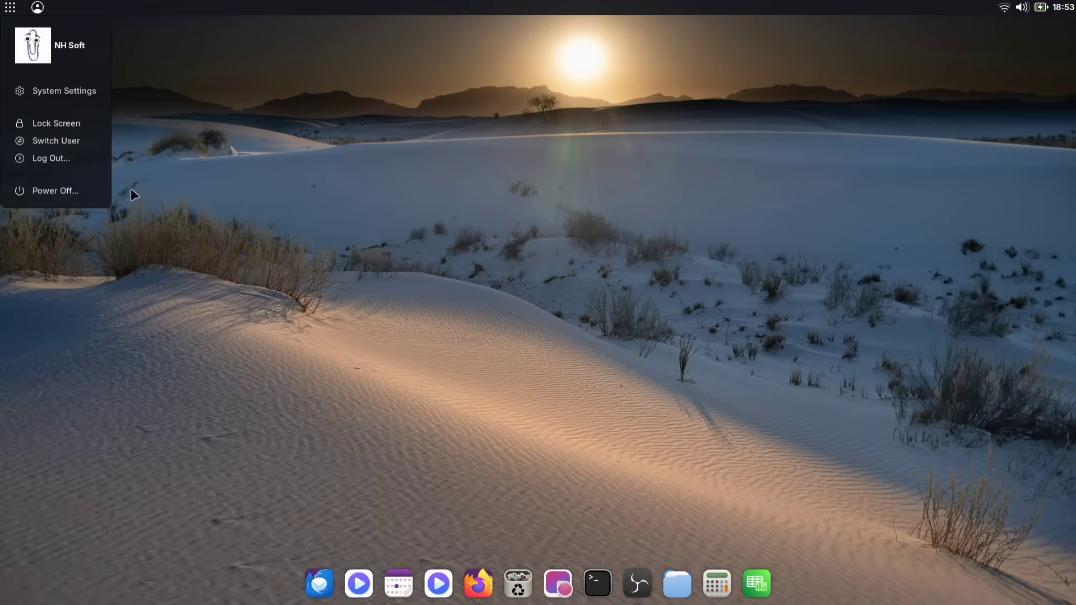
{"action": "left_click", "coordinate": [158, 184]}
{"action": "left_click", "coordinate": [10, 7]}
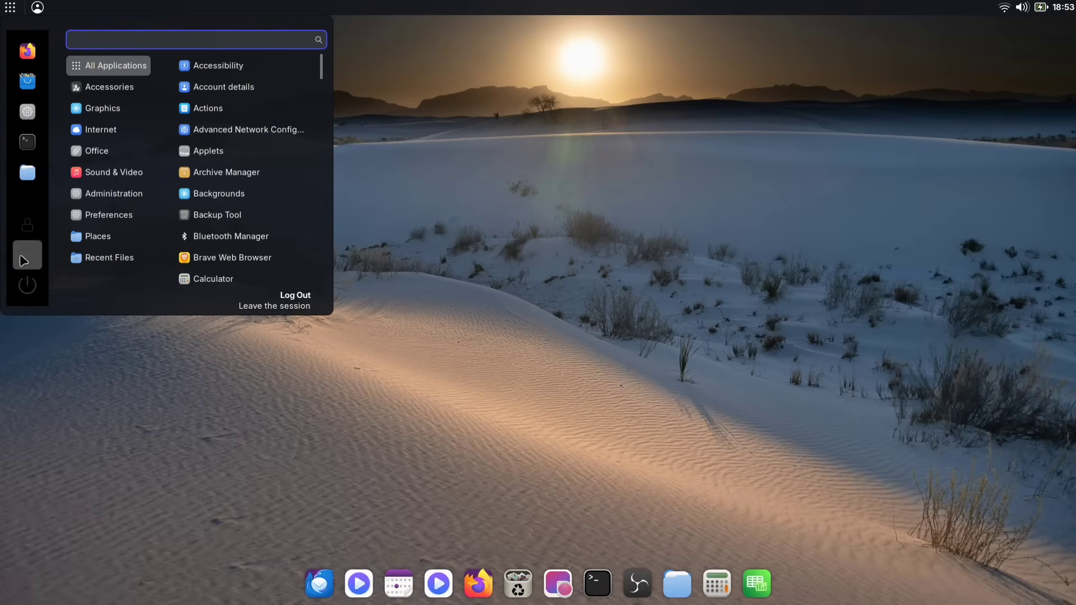
{"action": "left_click", "coordinate": [10, 7]}
- In the menu applet's Menu settings, switch off Show favorites and session buttons
{"action": "right_click", "coordinate": [10, 7]}
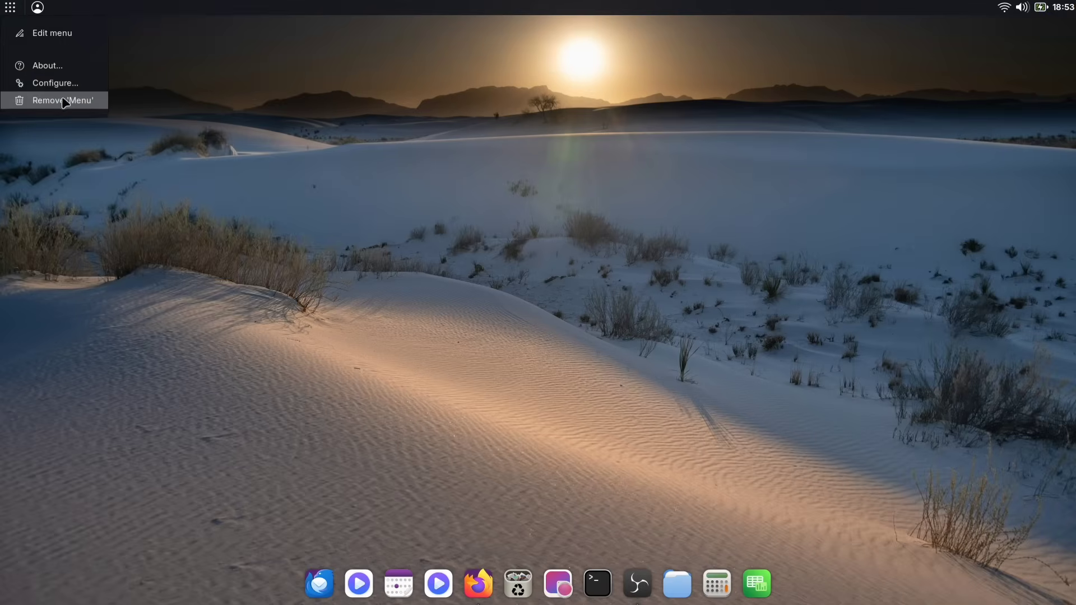
{"action": "left_click", "coordinate": [79, 84]}
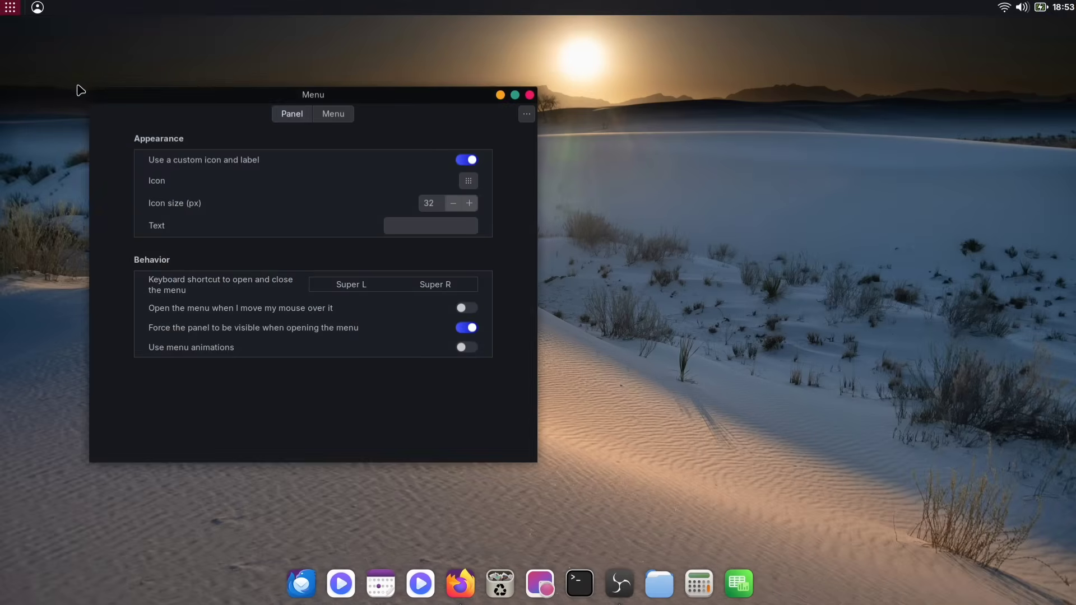
{"action": "left_click", "coordinate": [336, 114]}
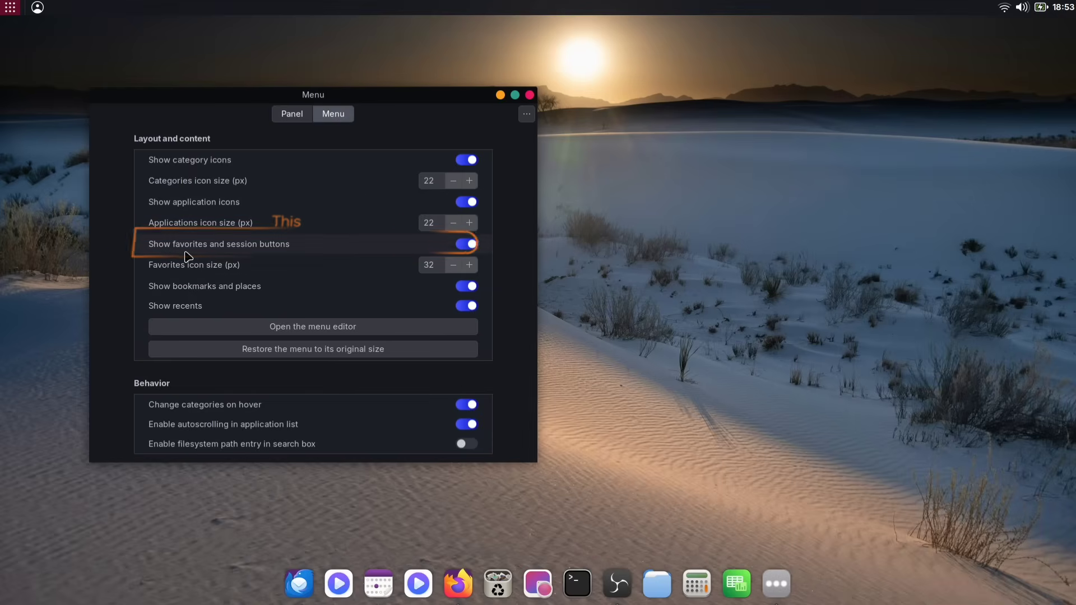
{"action": "left_click", "coordinate": [470, 244]}
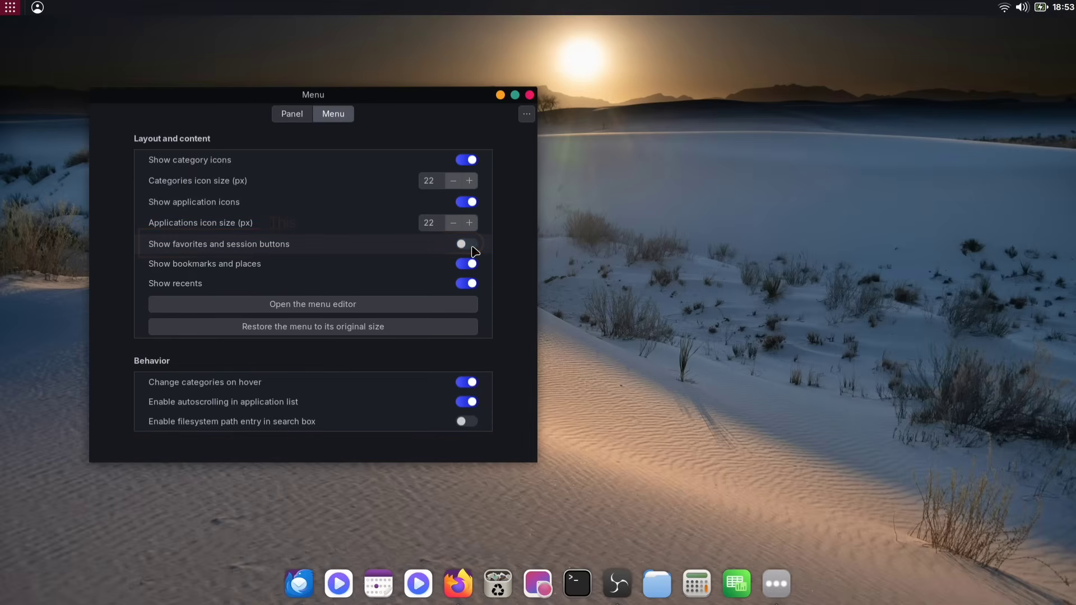
- Open the applications and user session menus to check the trimmed layout
{"action": "key", "text": "super"}
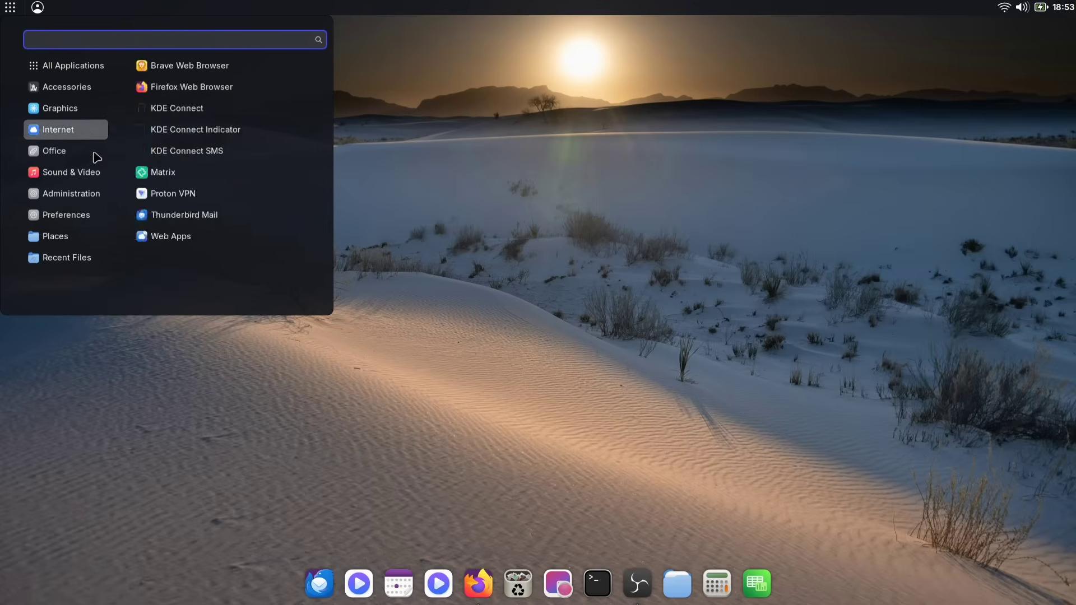
{"action": "mouse_move", "coordinate": [93, 247]}
{"action": "mouse_move", "coordinate": [79, 66]}
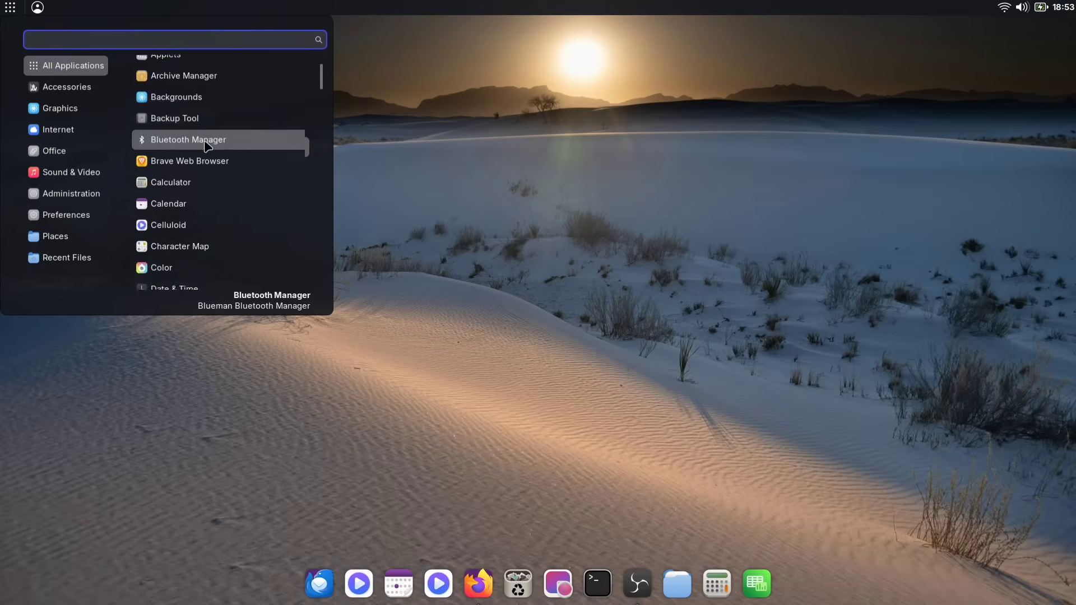
{"action": "scroll", "coordinate": [206, 144], "scroll_direction": "down", "scroll_amount": 3}
{"action": "scroll", "coordinate": [206, 145], "scroll_direction": "up", "scroll_amount": 5}
{"action": "left_click", "coordinate": [432, 163]}
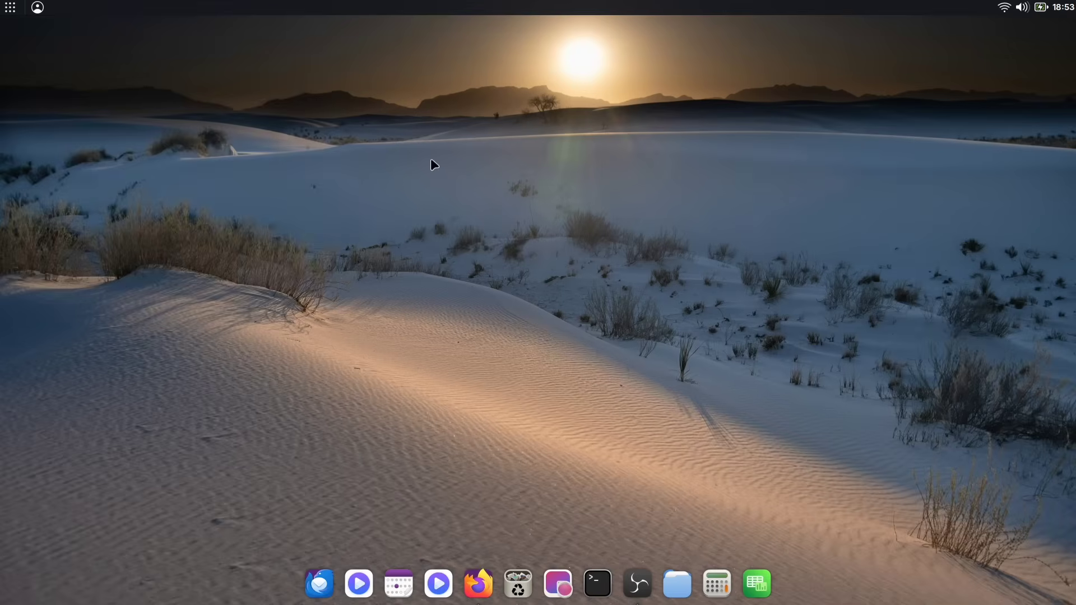
{"action": "left_click", "coordinate": [38, 7]}
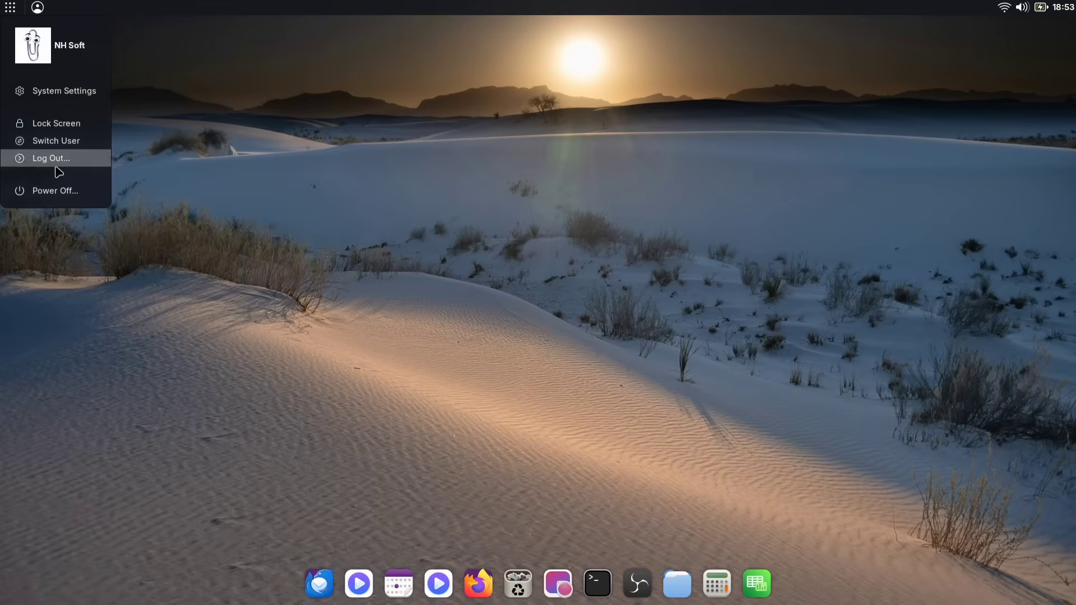
{"action": "left_click", "coordinate": [291, 126]}
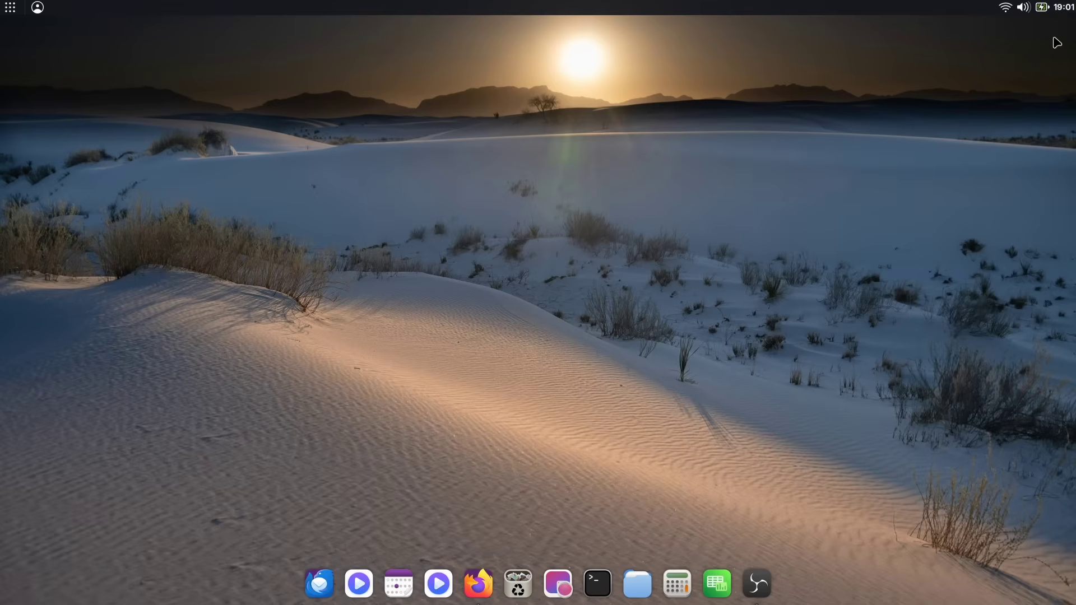
- In the Calendar applet settings, enable a custom date format and paste in the new format
{"action": "right_click", "coordinate": [1059, 7]}
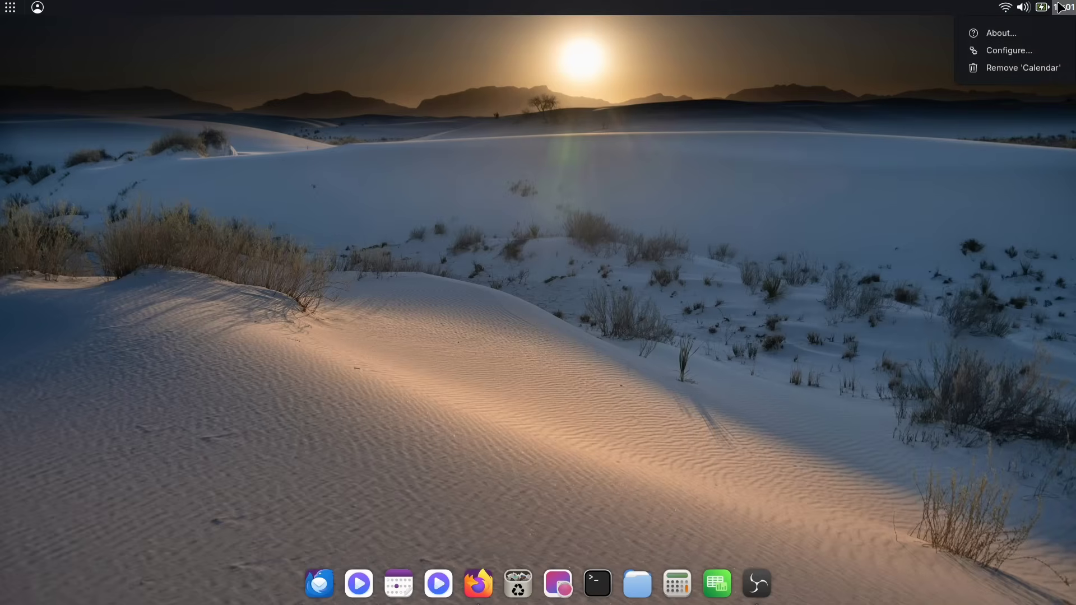
{"action": "left_click", "coordinate": [1033, 50]}
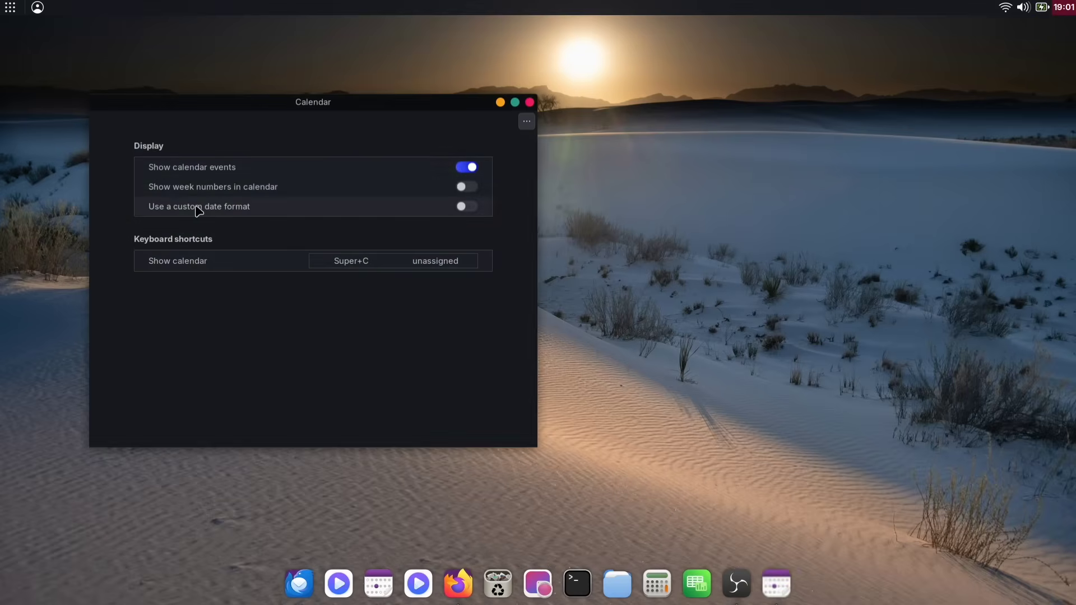
{"action": "left_click", "coordinate": [466, 207]}
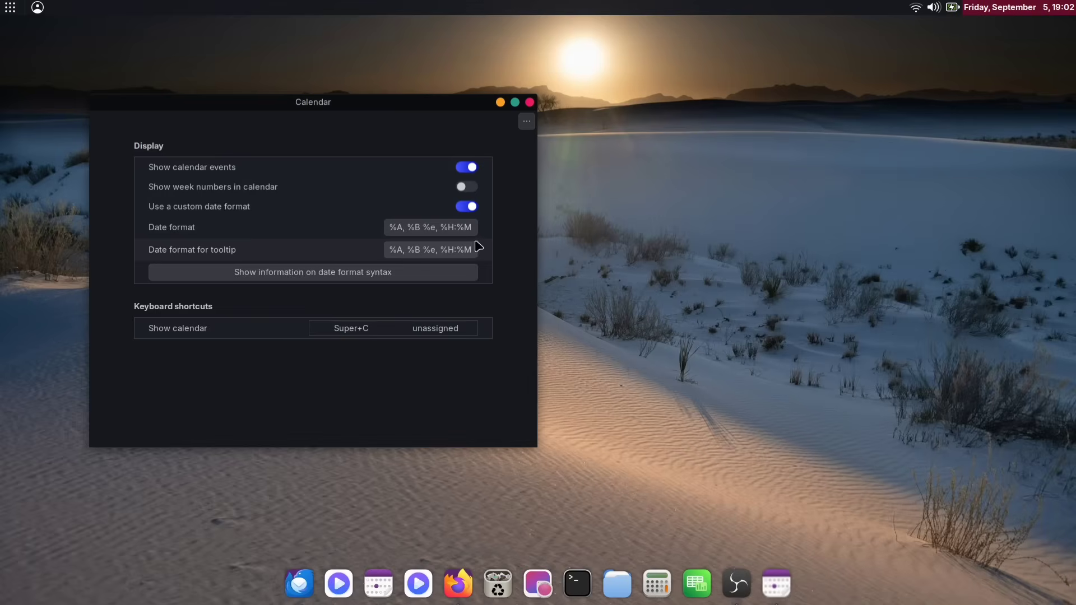
{"action": "left_click", "coordinate": [442, 229]}
{"action": "key", "text": "ctrl+a"}
{"action": "type", "text": "%a %b %-m %-I:%M %p"}
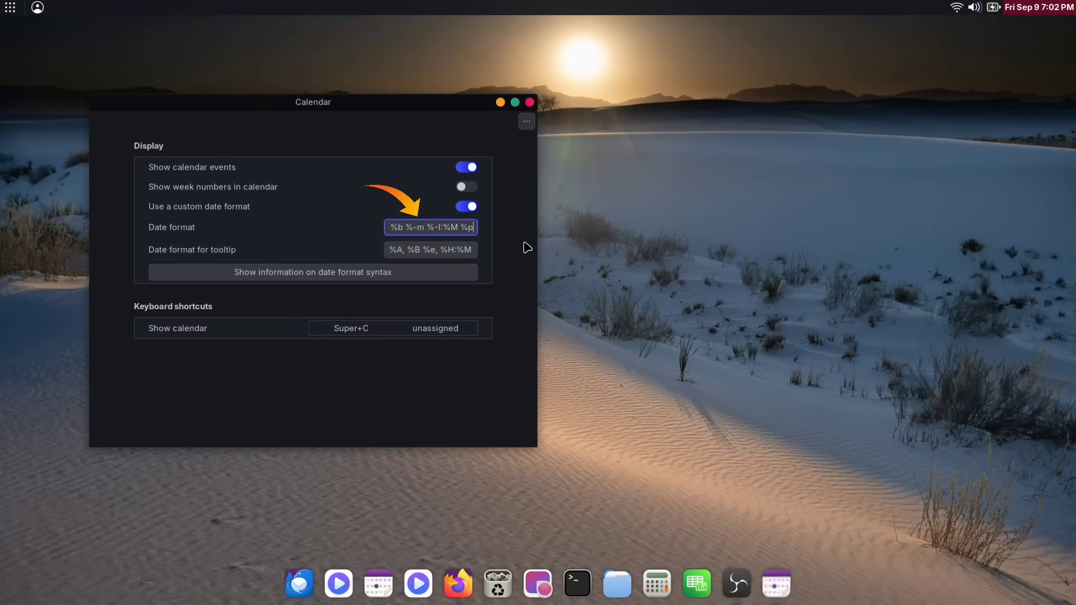
- Append %p and remove the extra space to finish %a %b %-m %-I:%M %p
{"action": "key", "text": "Home"}
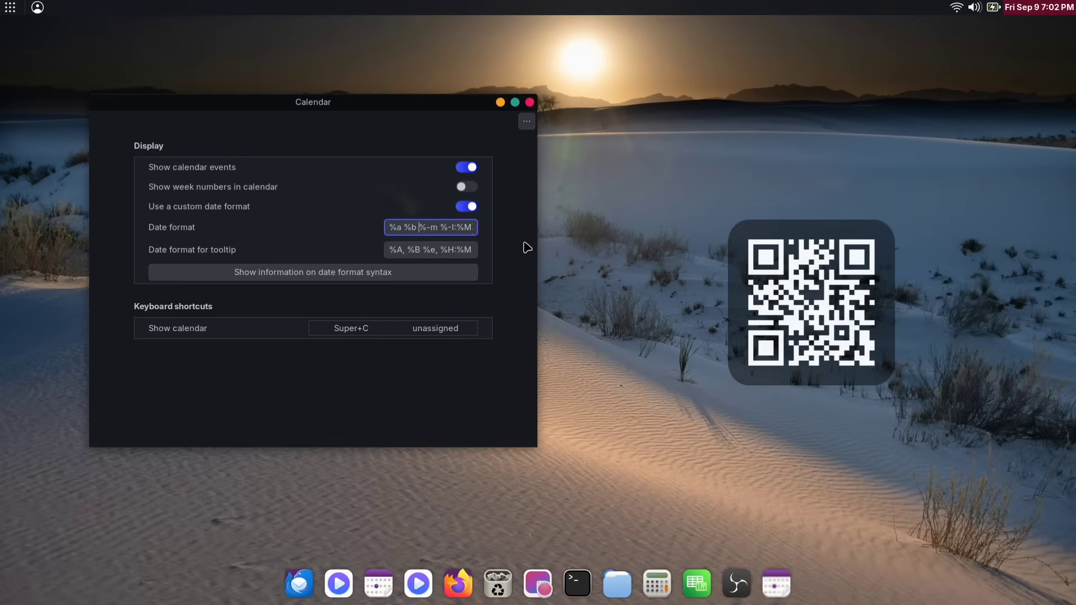
{"action": "key", "text": "End"}
{"action": "type", "text": "%p"}
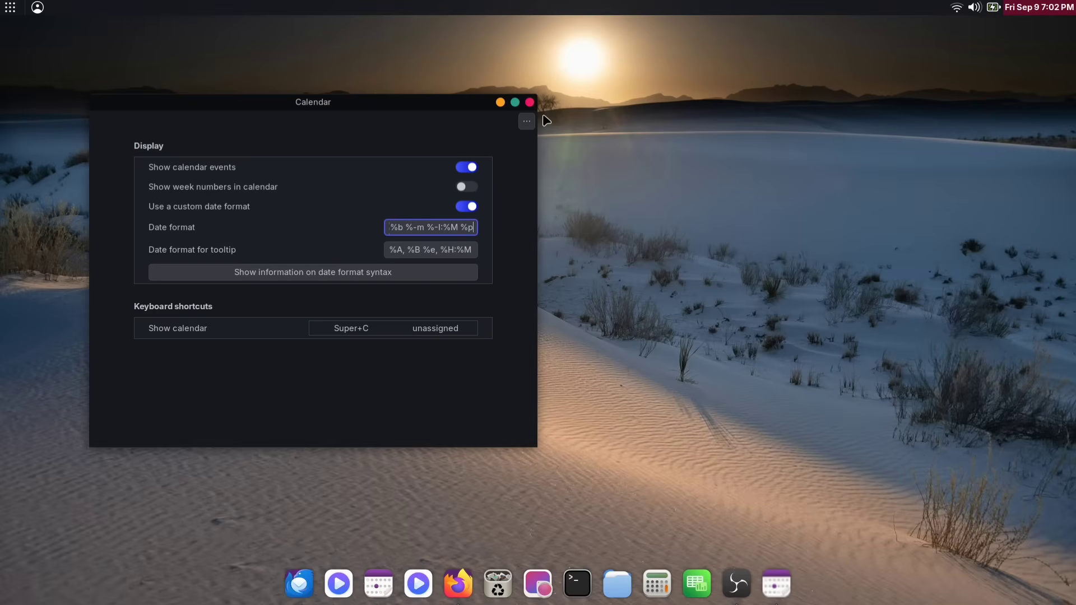
{"action": "left_click", "coordinate": [408, 226]}
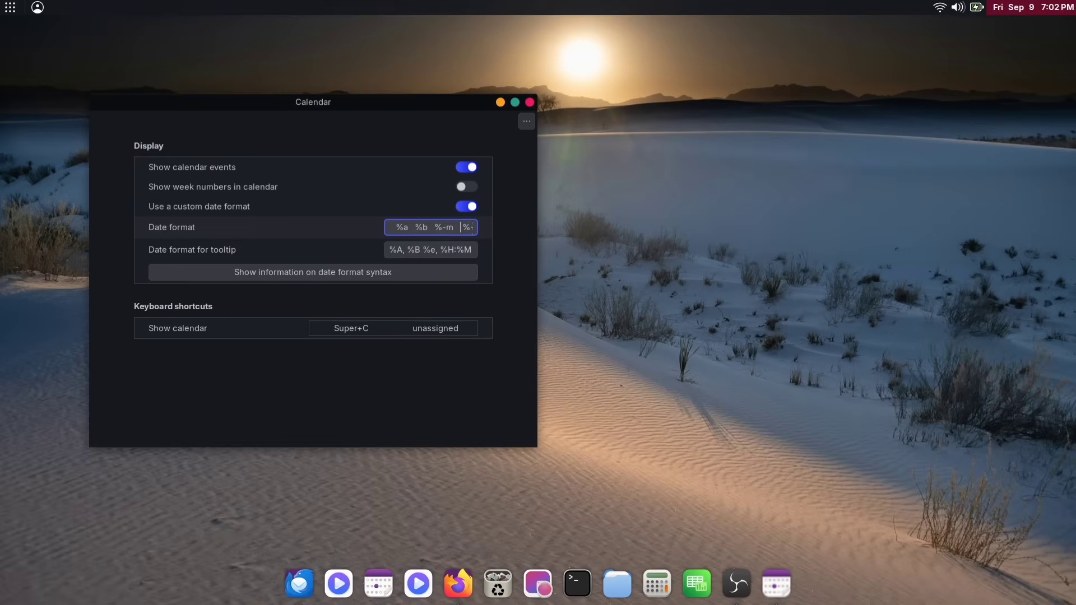
{"action": "key", "text": "Left"}
{"action": "key", "text": "Left"}
{"action": "key", "text": "BackSpace"}
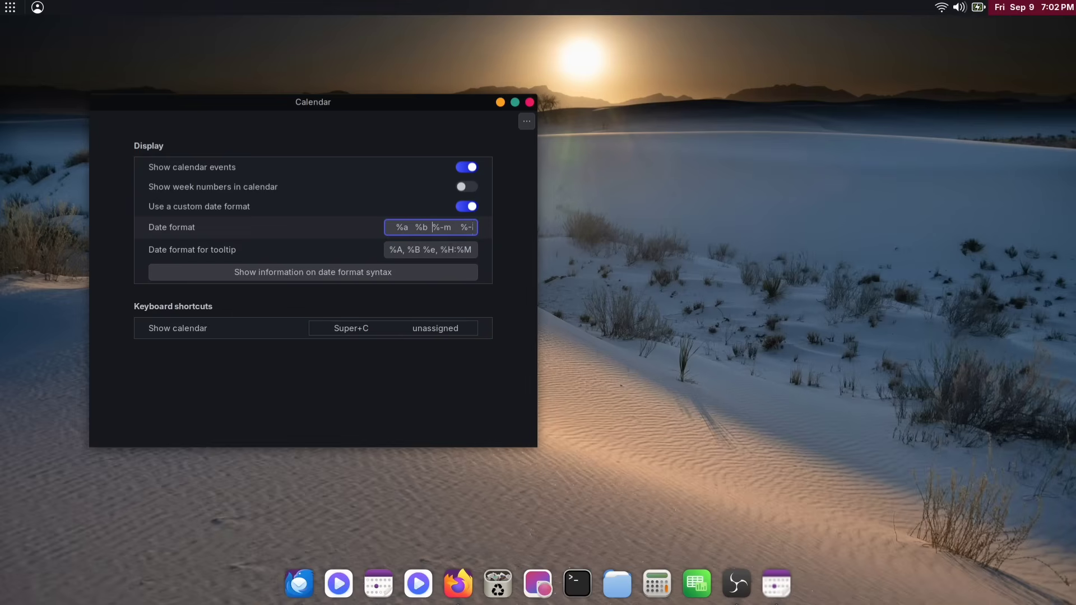
{"action": "left_click", "coordinate": [529, 102]}
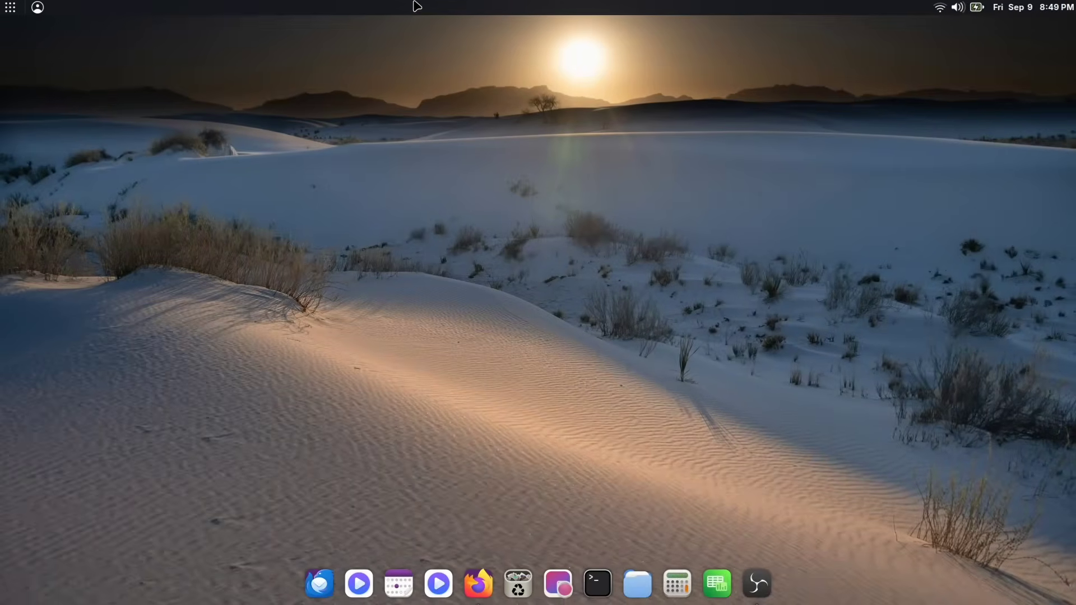
- Search the applet downloads for 'dark' and install the Dark Mode applet
{"action": "right_click", "coordinate": [406, 8]}
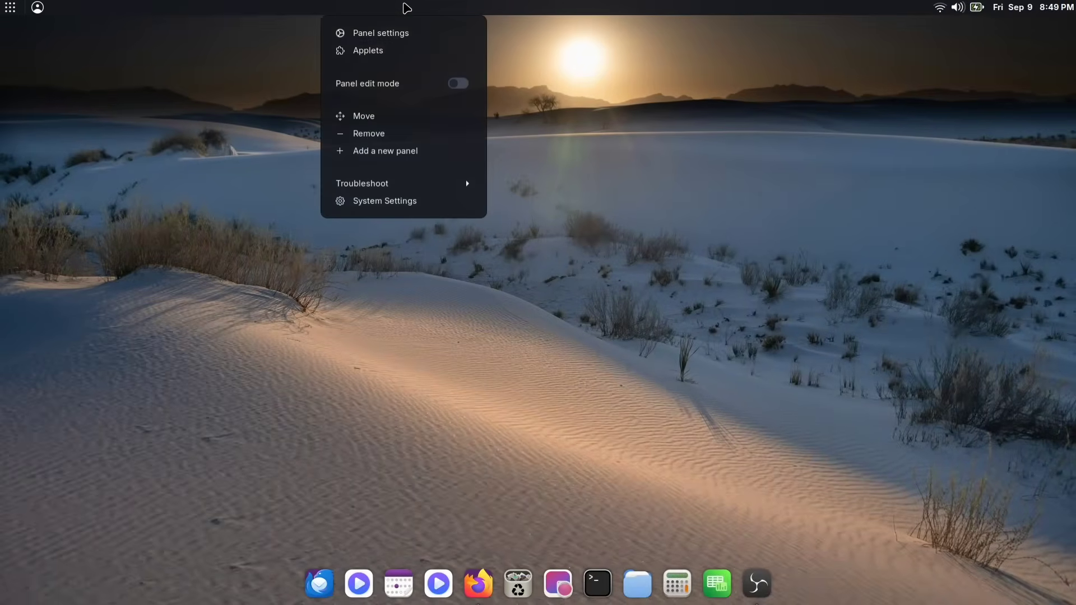
{"action": "left_click", "coordinate": [440, 51]}
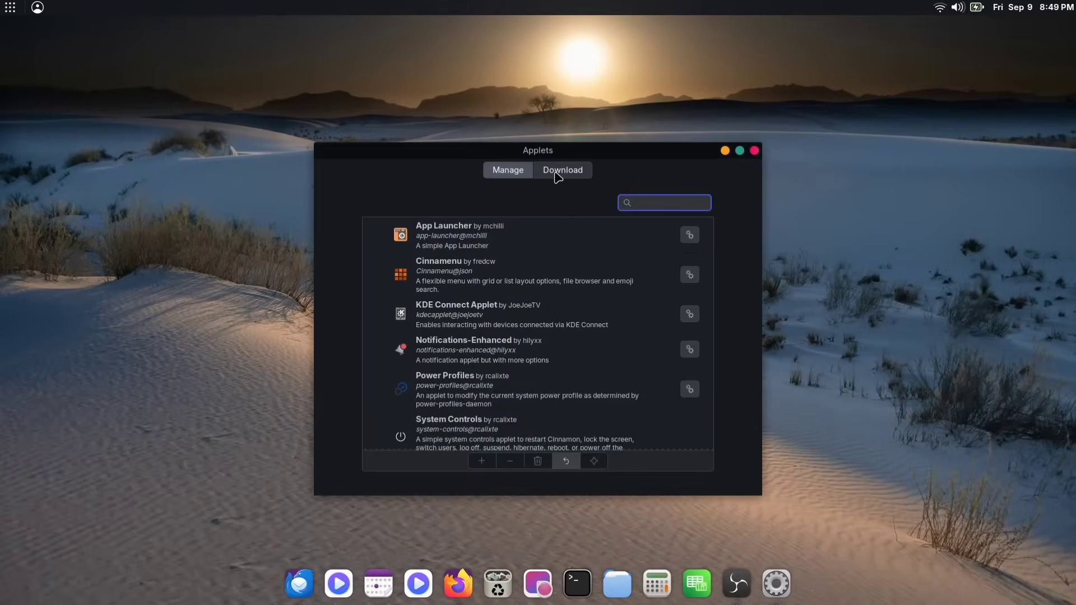
{"action": "left_click", "coordinate": [557, 171]}
{"action": "type", "text": "dar"}
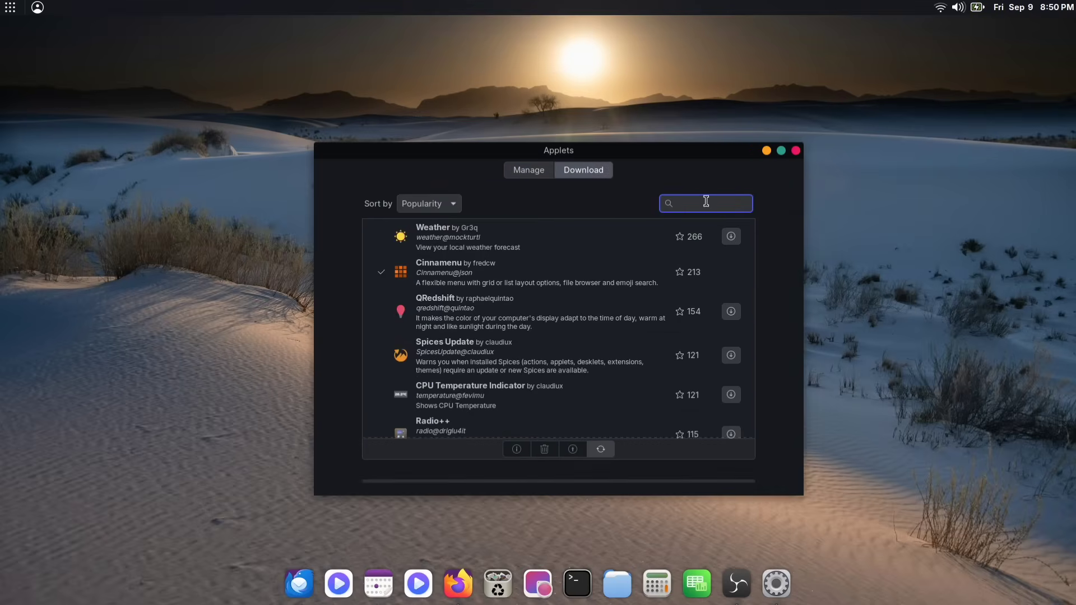
{"action": "type", "text": "k"}
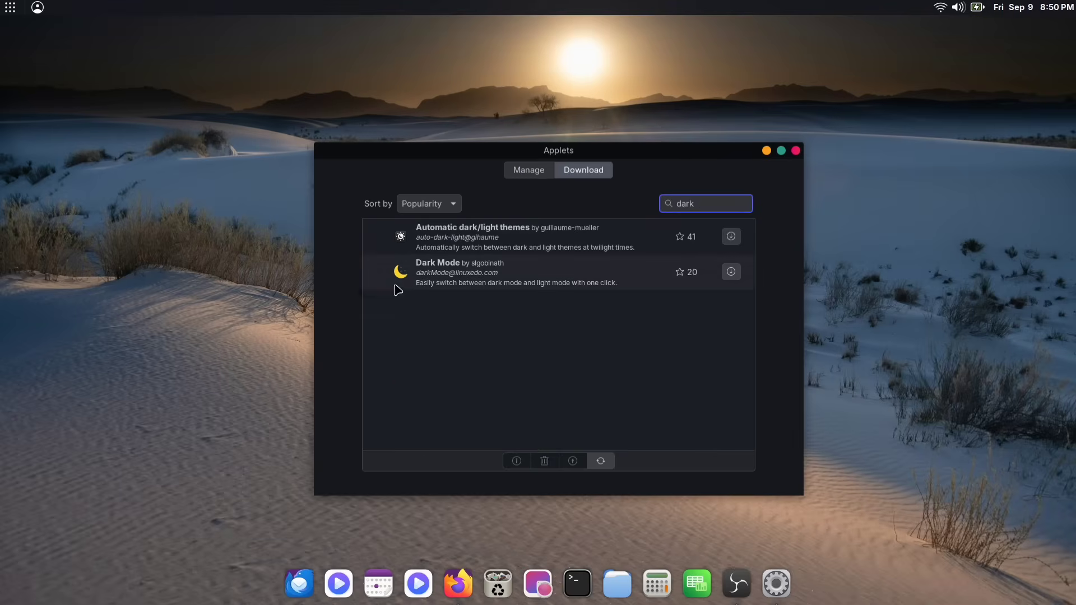
{"action": "left_click", "coordinate": [730, 271]}
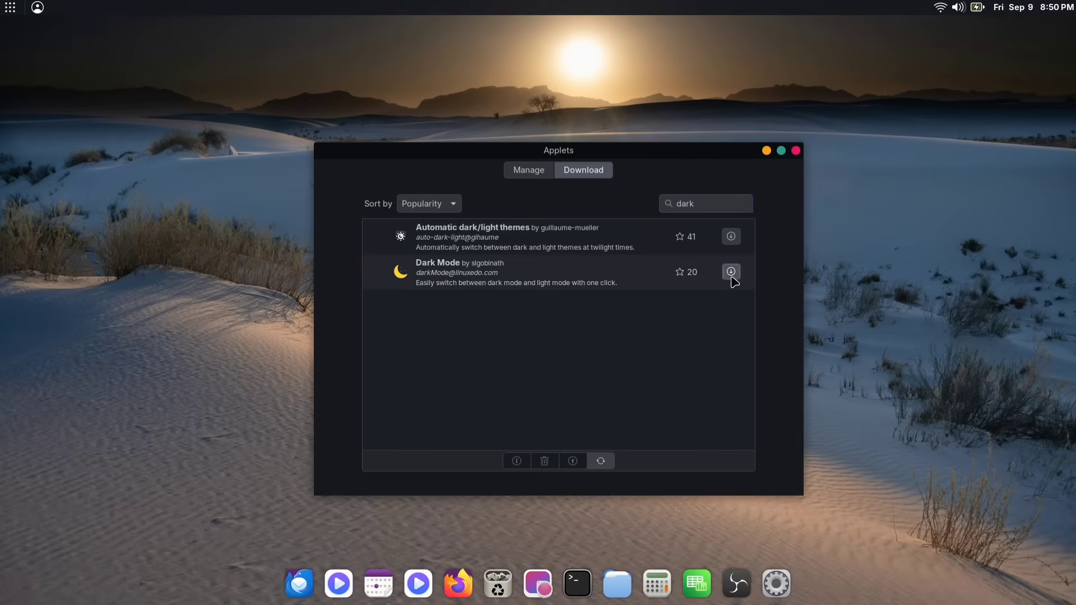
- Add Dark Mode to the panel, open its settings, and arrange both windows side by side
{"action": "left_click", "coordinate": [529, 170]}
{"action": "left_click", "coordinate": [443, 308]}
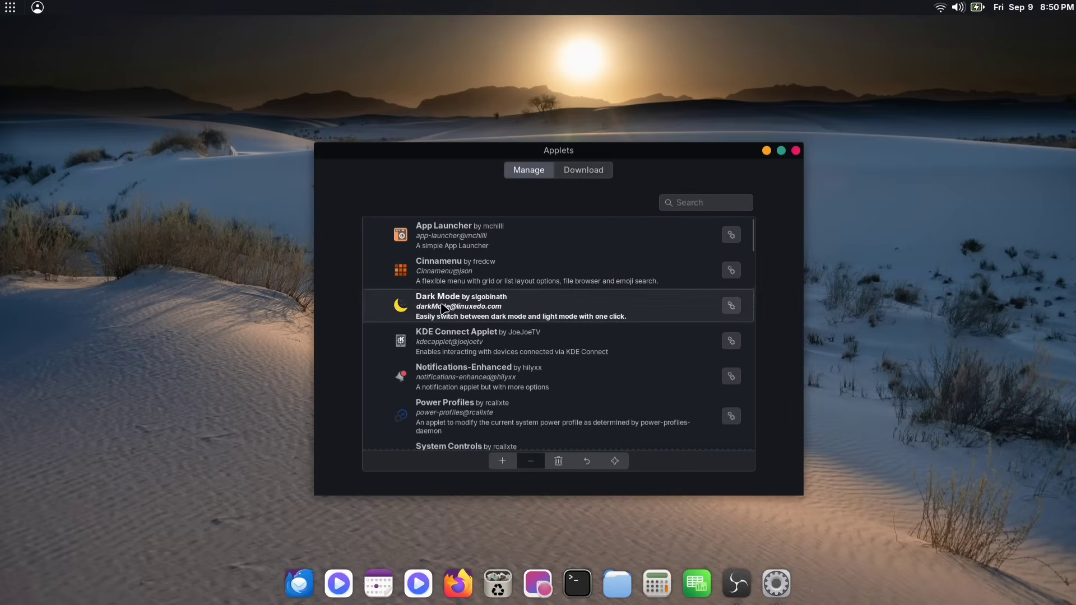
{"action": "left_click", "coordinate": [502, 460]}
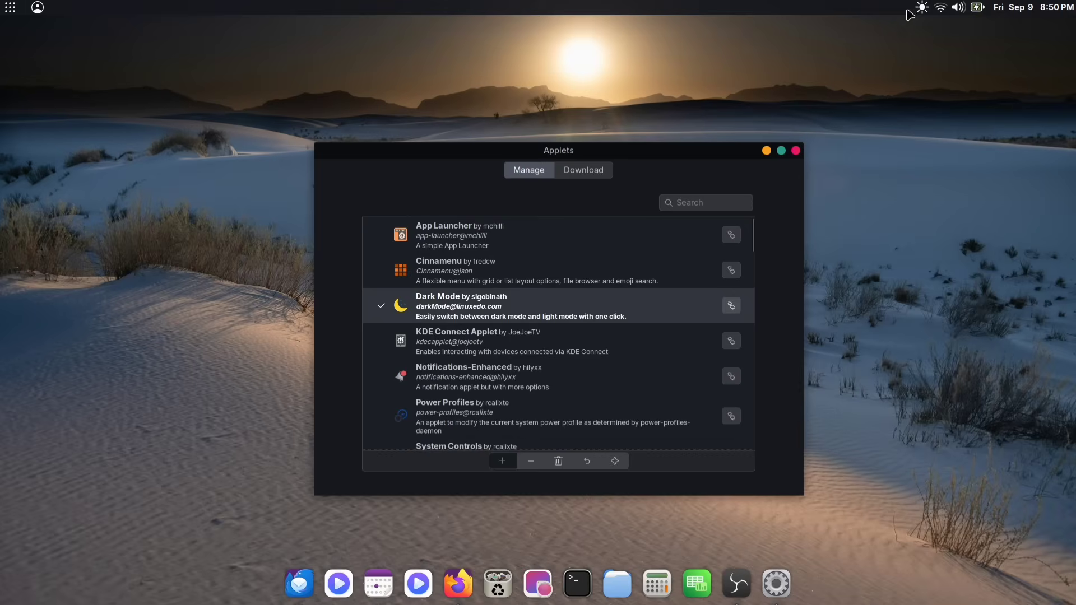
{"action": "left_click", "coordinate": [731, 306]}
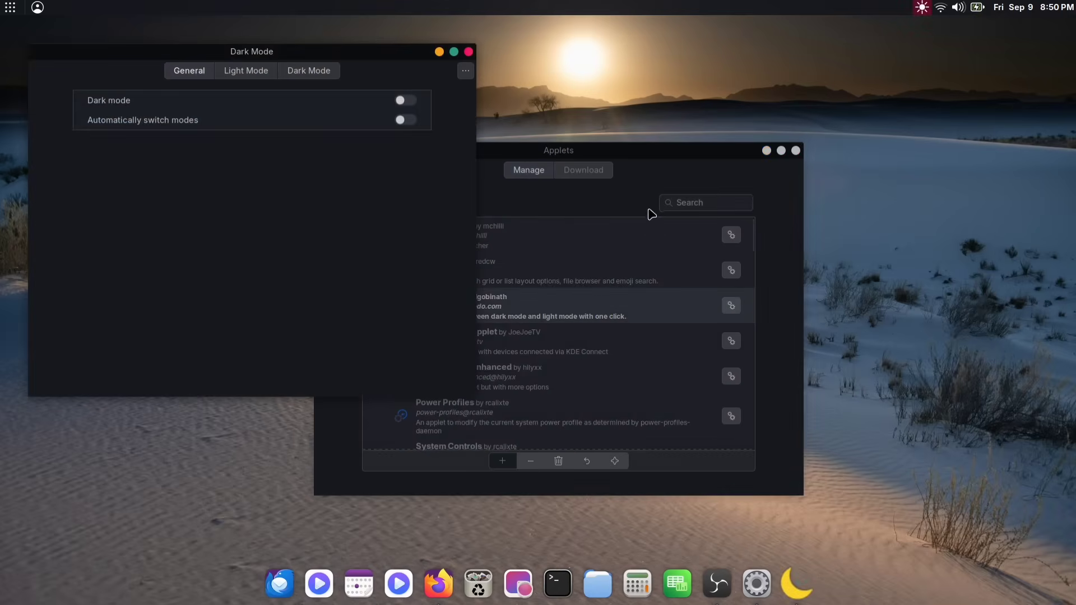
{"action": "left_click_drag", "start_coordinate": [568, 154], "coordinate": [797, 123]}
{"action": "left_click_drag", "start_coordinate": [372, 51], "coordinate": [407, 135]}
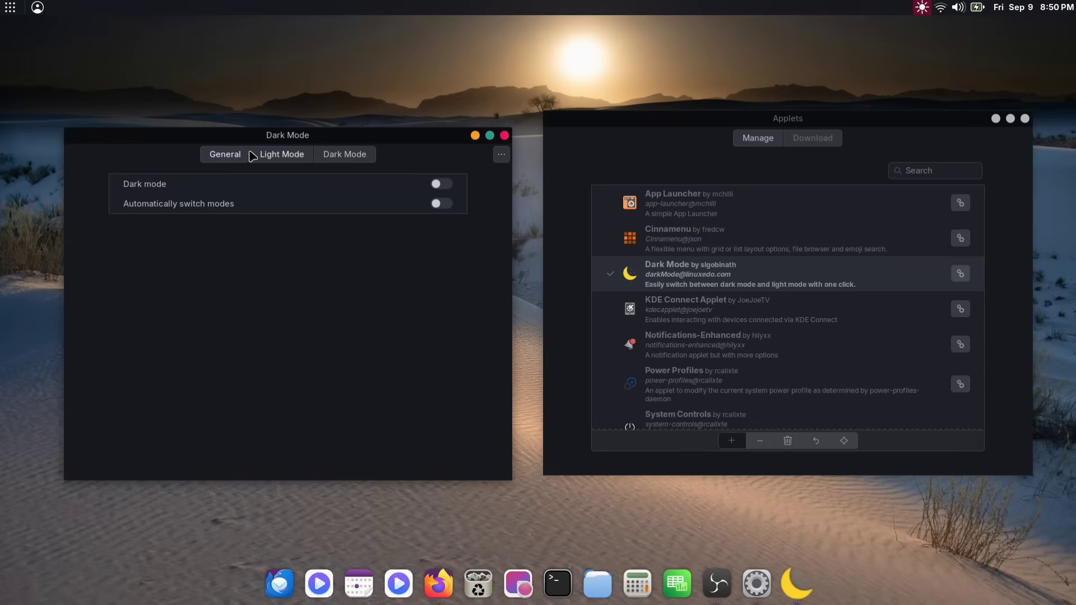
- Set light-mode window border, window control and desktop themes to Space-light
{"action": "left_click", "coordinate": [286, 159]}
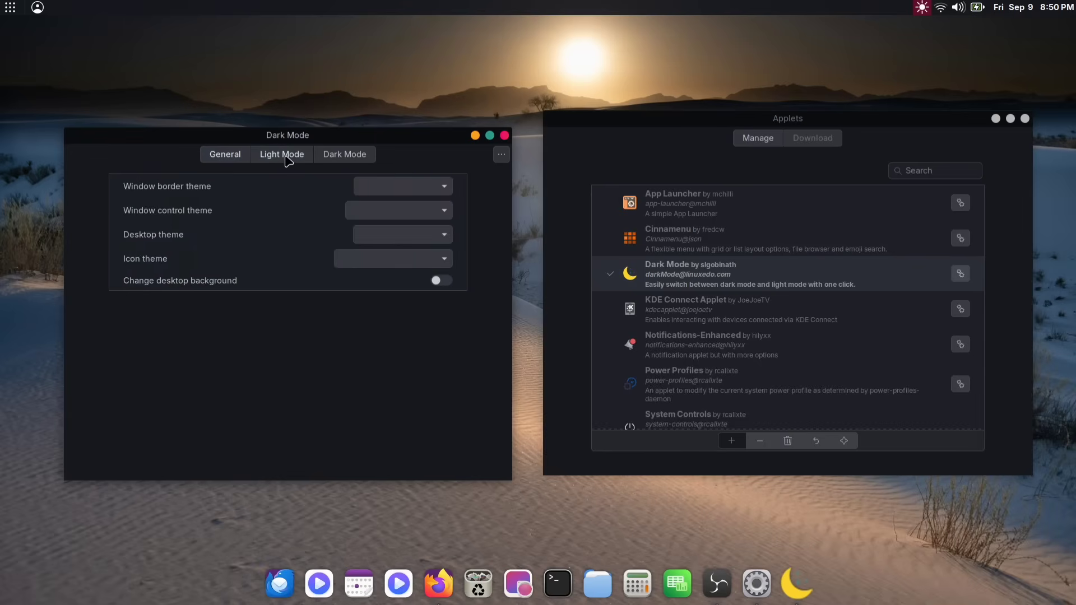
{"action": "left_click", "coordinate": [403, 187]}
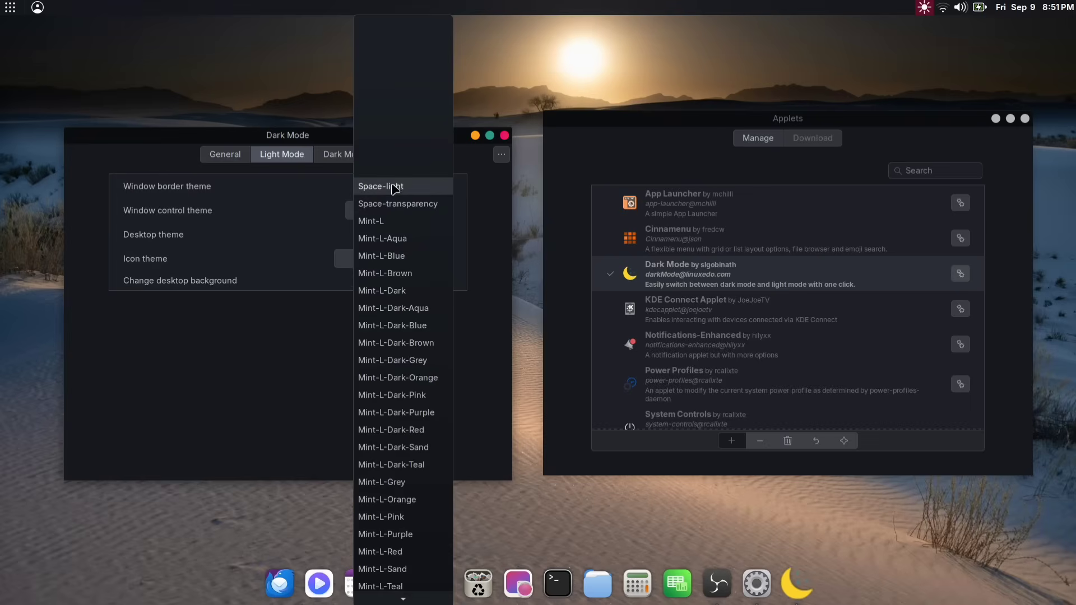
{"action": "left_click", "coordinate": [414, 192]}
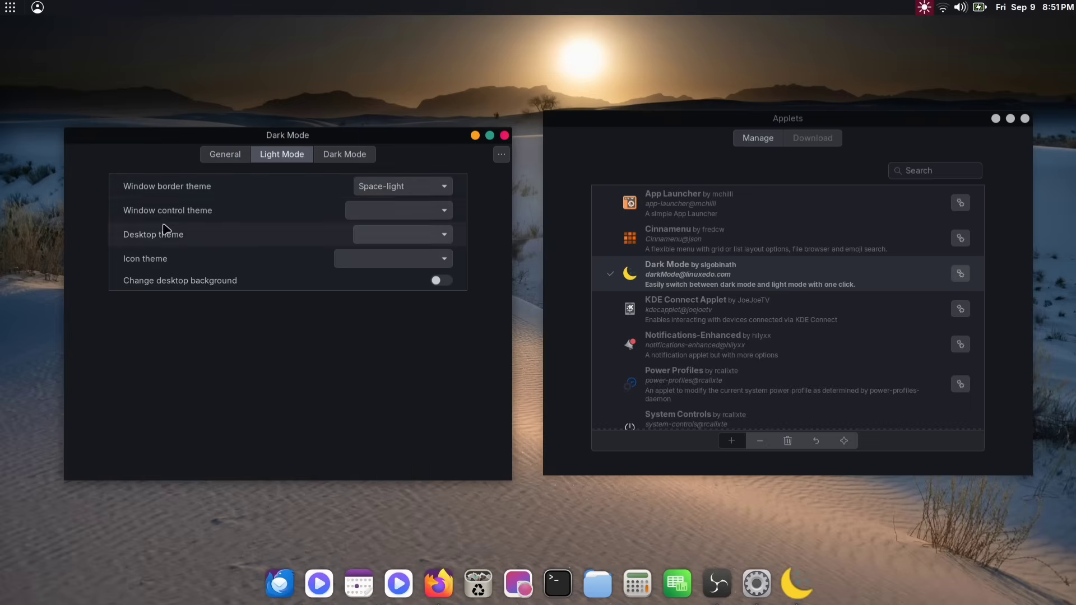
{"action": "left_click", "coordinate": [386, 211]}
{"action": "left_click", "coordinate": [389, 213]}
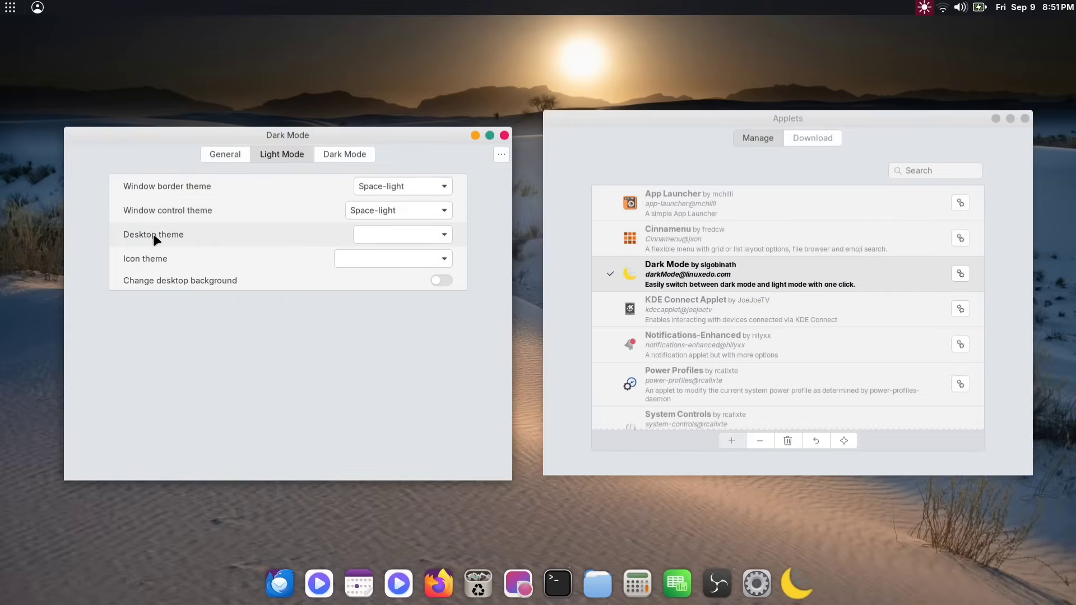
{"action": "left_click", "coordinate": [386, 234]}
{"action": "left_click", "coordinate": [392, 233]}
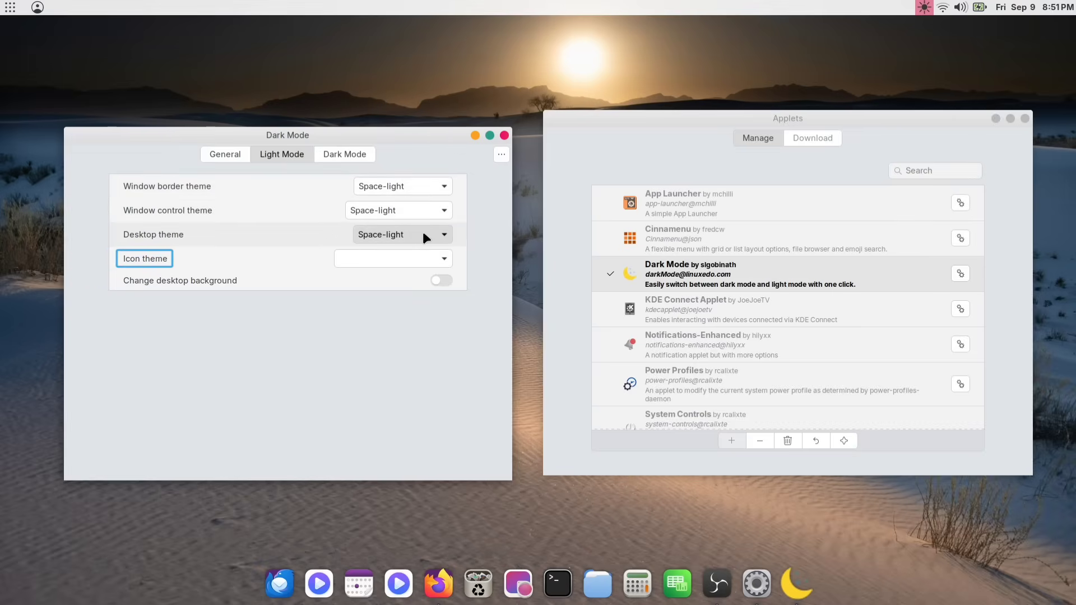
- Browse the light-mode icon theme list and close it without choosing one
{"action": "left_click", "coordinate": [391, 258]}
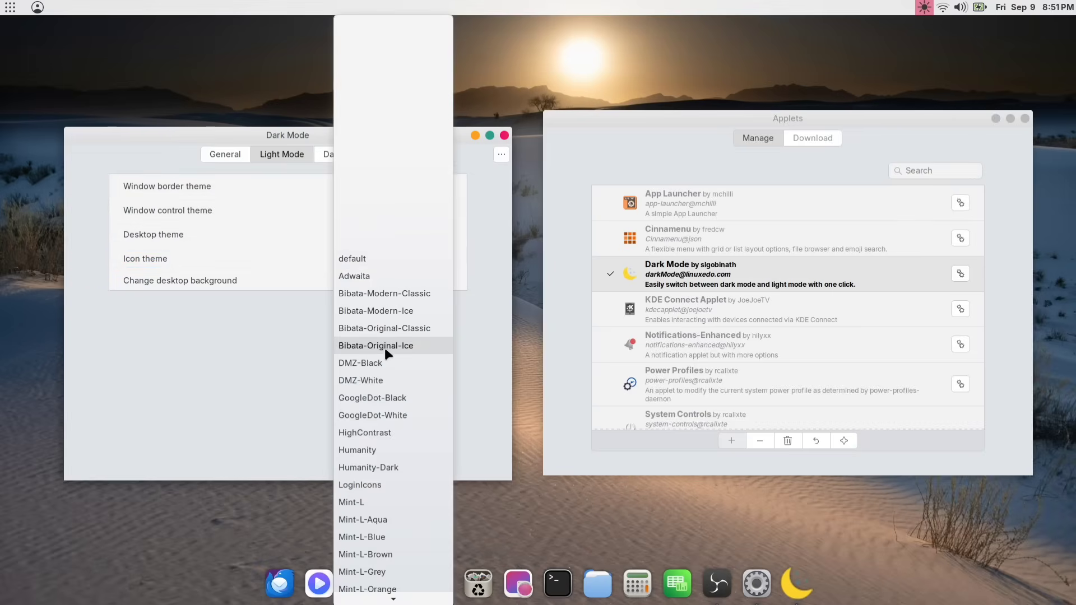
{"action": "scroll", "coordinate": [385, 348], "scroll_direction": "down", "scroll_amount": 8}
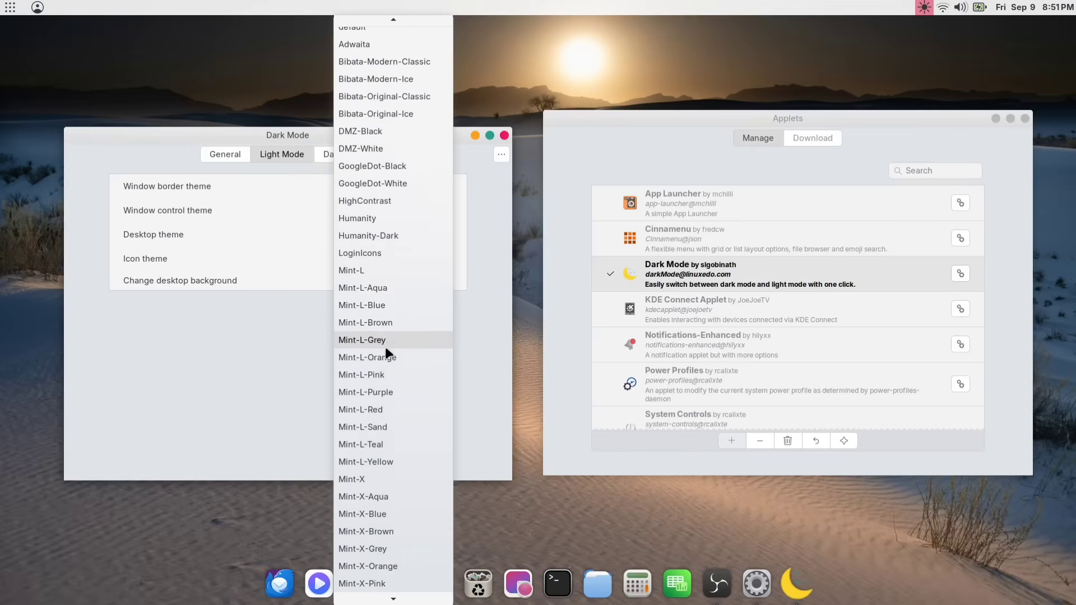
{"action": "scroll", "coordinate": [385, 349], "scroll_direction": "down", "scroll_amount": 10}
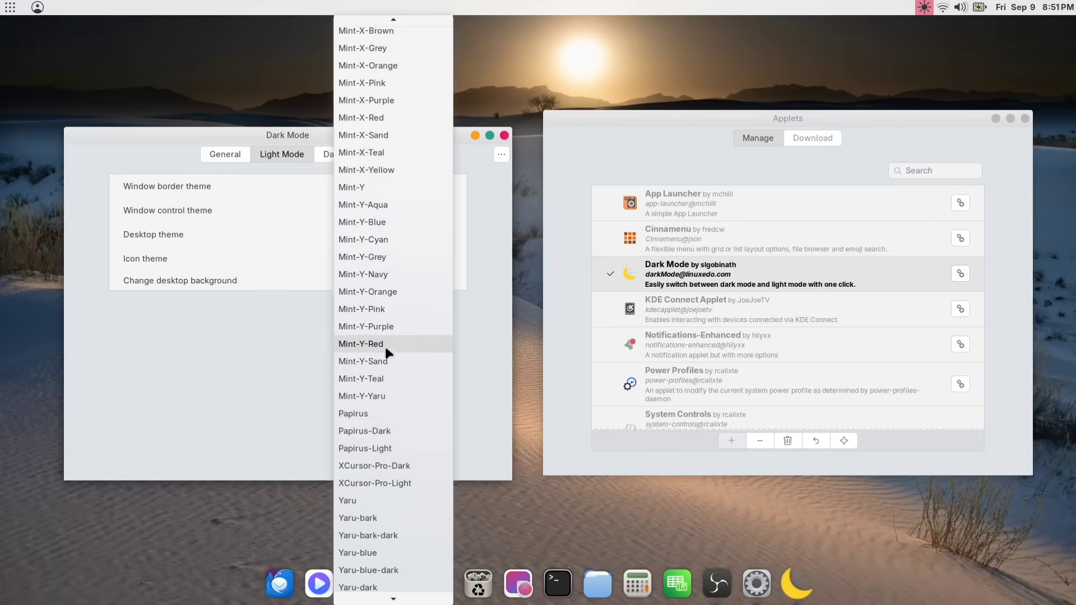
{"action": "scroll", "coordinate": [385, 346], "scroll_direction": "down", "scroll_amount": 5}
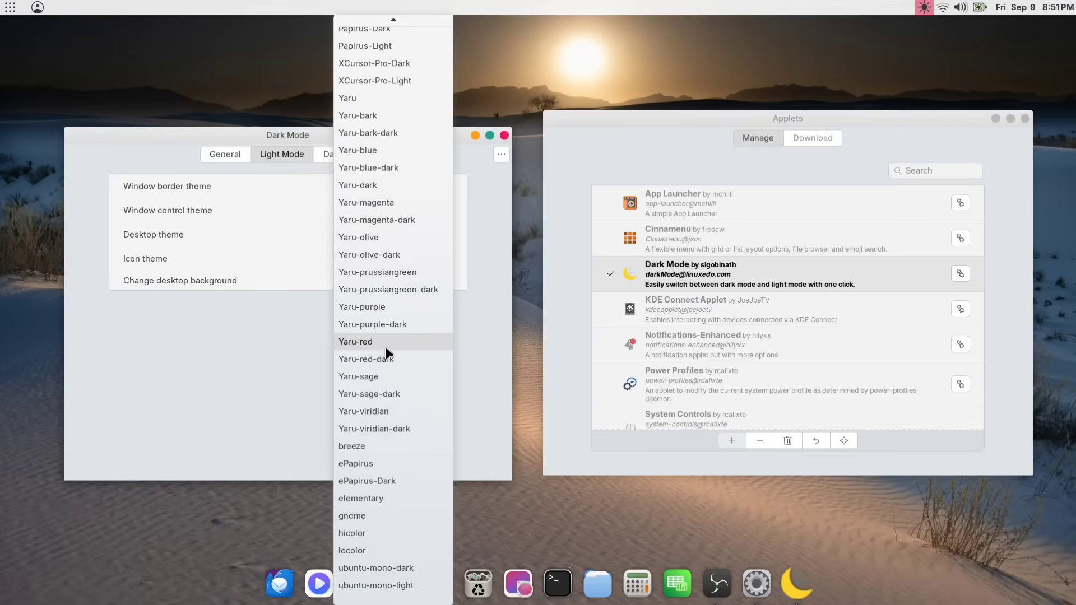
{"action": "scroll", "coordinate": [372, 401], "scroll_direction": "up", "scroll_amount": 4}
{"action": "scroll", "coordinate": [372, 402], "scroll_direction": "up", "scroll_amount": 20}
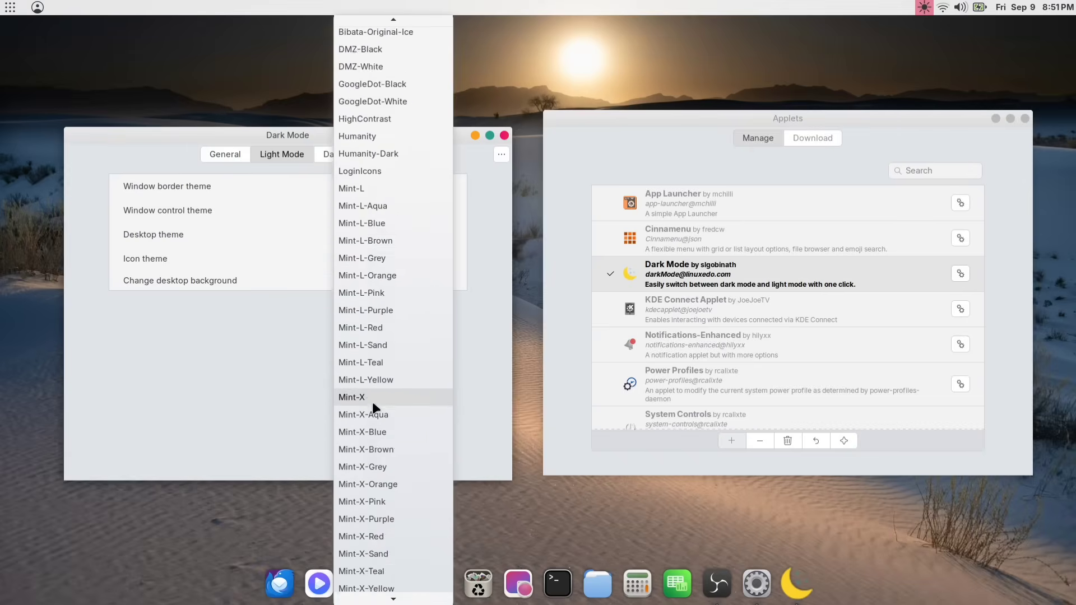
{"action": "left_click", "coordinate": [264, 379]}
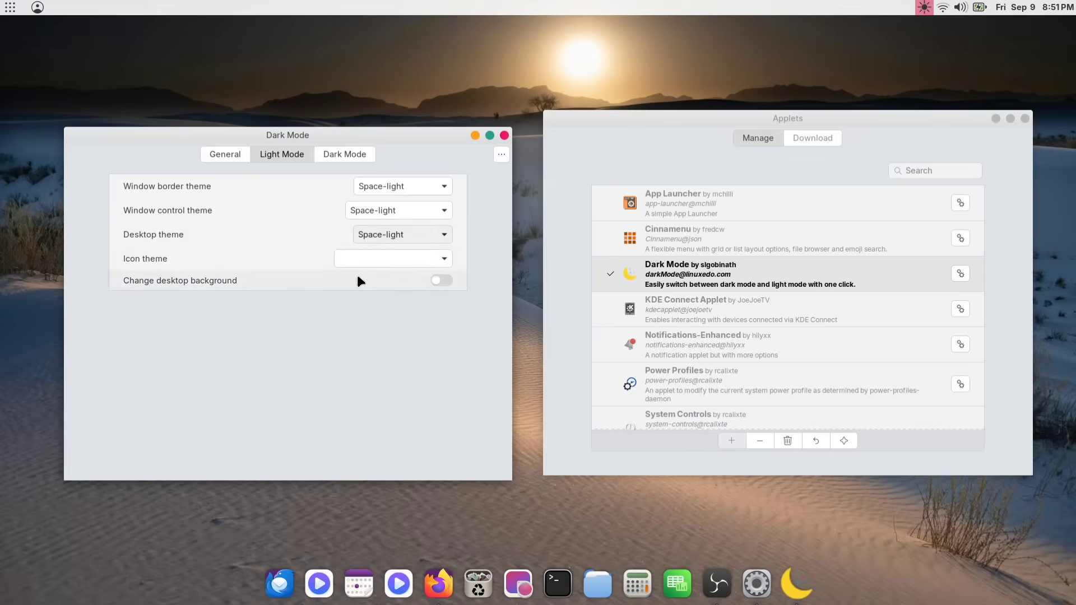
- Set dark-mode window border, window control and desktop themes to Space-transparency and close the settings
{"action": "left_click", "coordinate": [335, 153]}
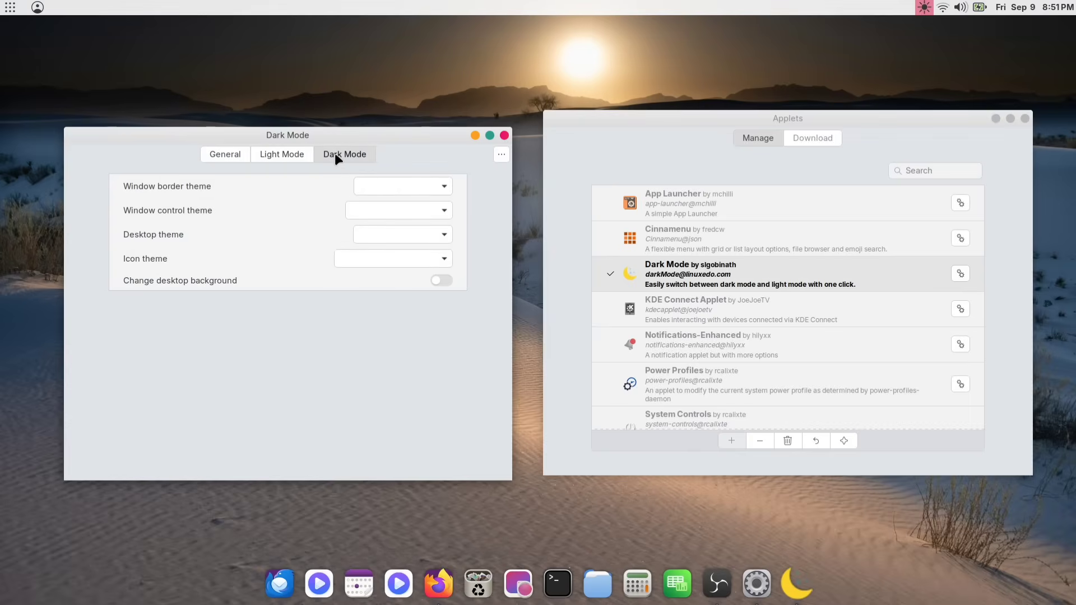
{"action": "left_click", "coordinate": [389, 187]}
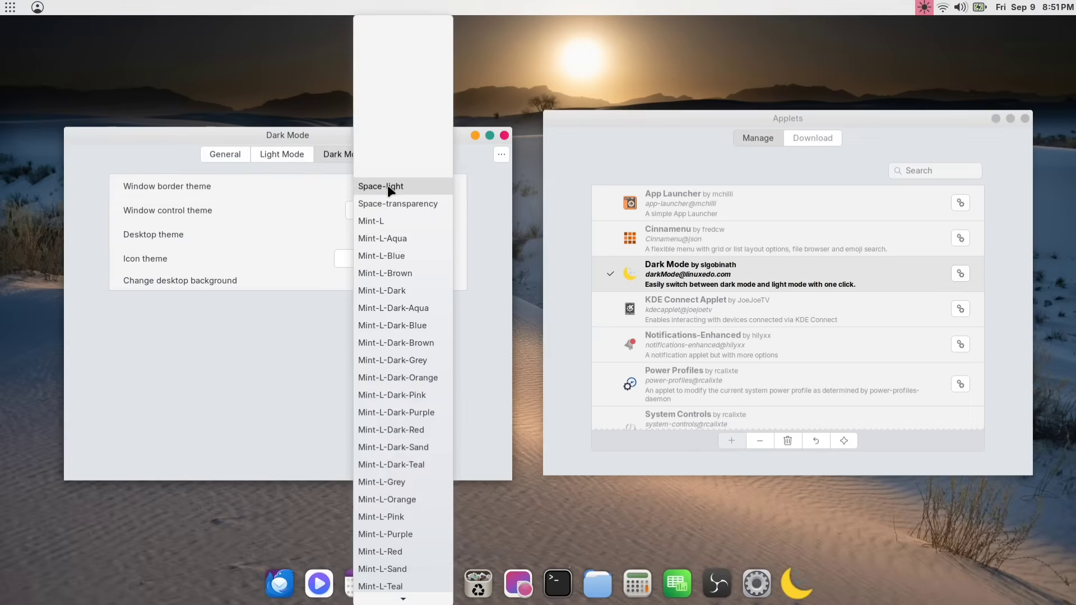
{"action": "left_click", "coordinate": [411, 204]}
{"action": "left_click", "coordinate": [412, 209]}
{"action": "left_click", "coordinate": [389, 226]}
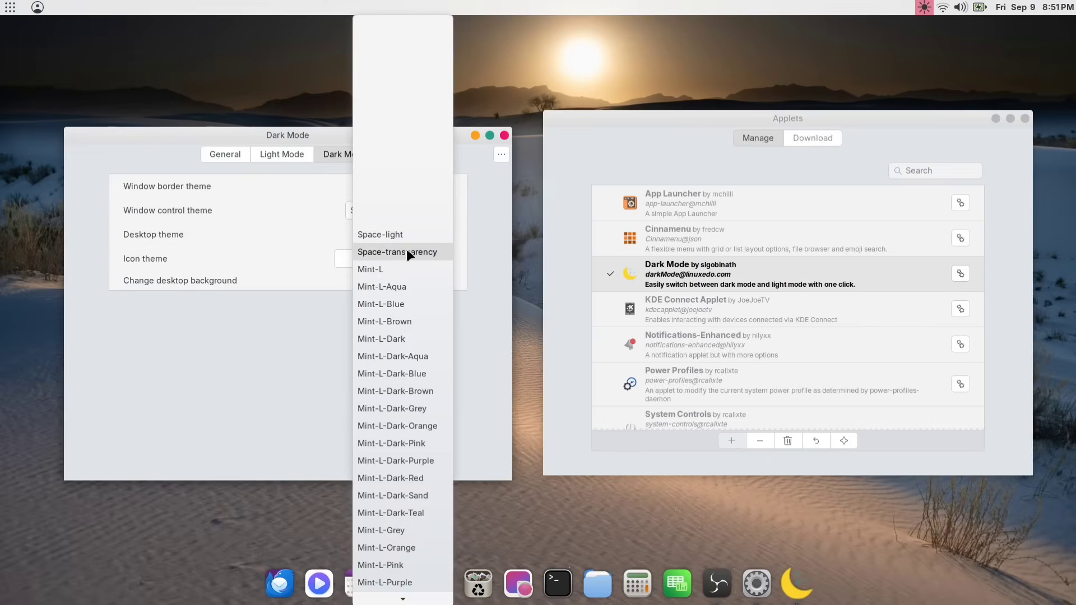
{"action": "left_click", "coordinate": [406, 250]}
{"action": "left_click", "coordinate": [292, 152]}
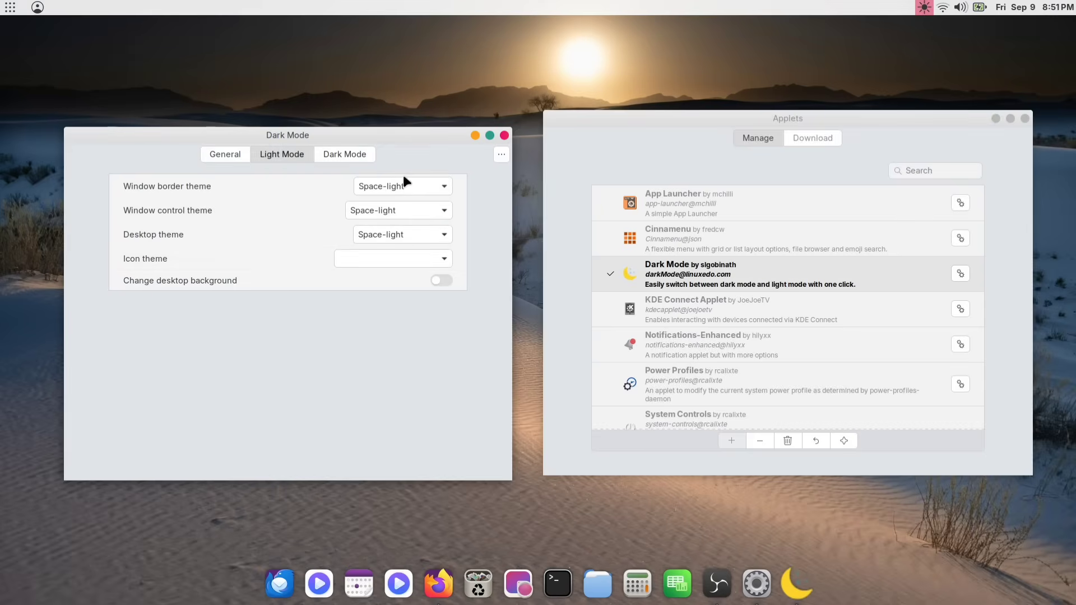
{"action": "left_click", "coordinate": [504, 135]}
- Close the Applets window, open the Home folder in Files, and turn dark mode on
{"action": "left_click", "coordinate": [995, 118]}
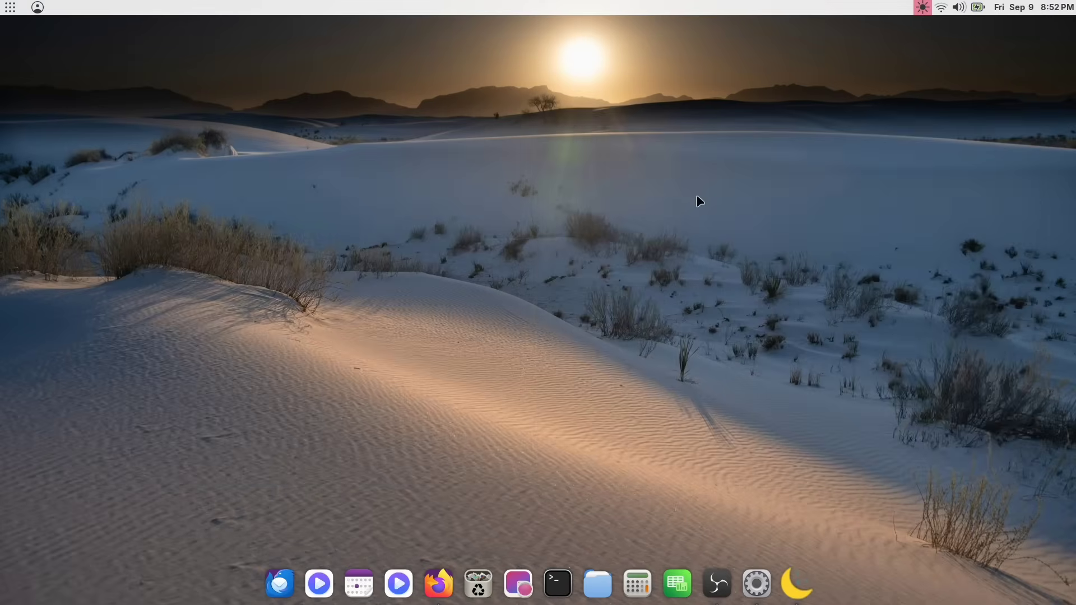
{"action": "left_click", "coordinate": [598, 583]}
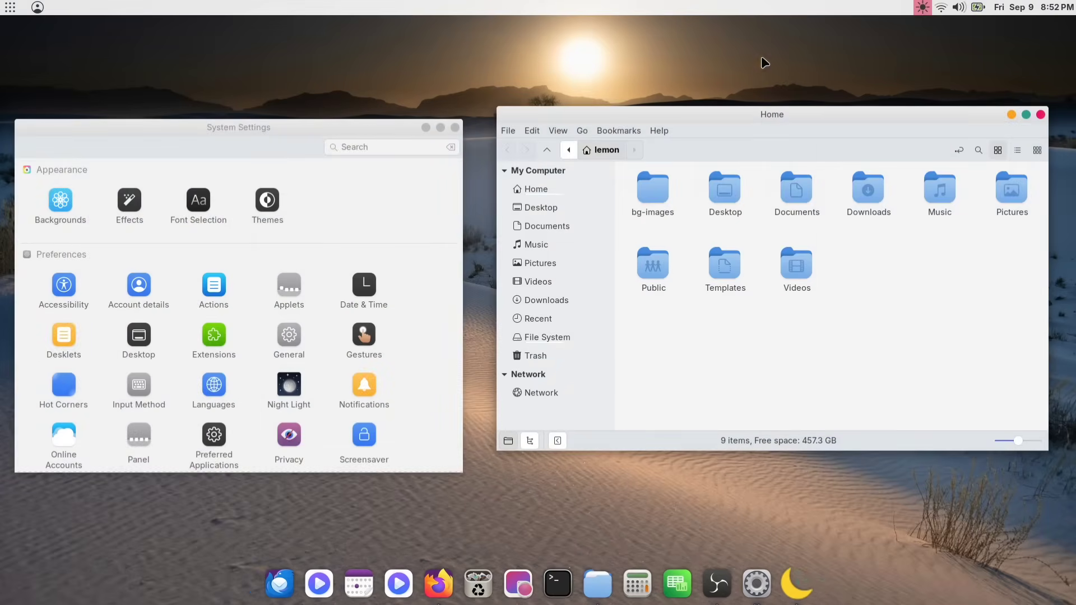
{"action": "left_click", "coordinate": [922, 7]}
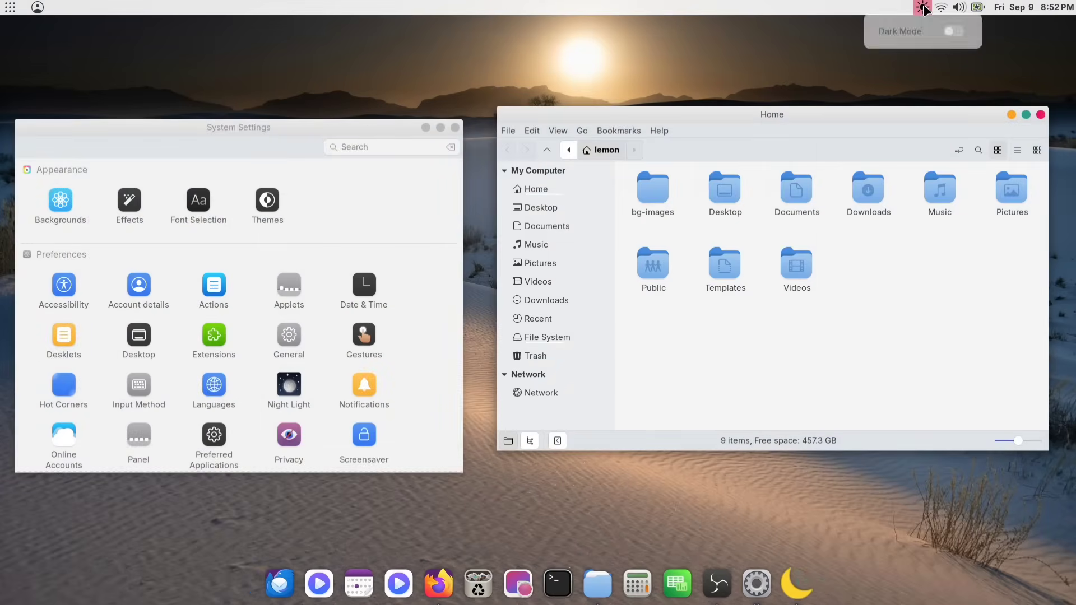
{"action": "left_click", "coordinate": [951, 33]}
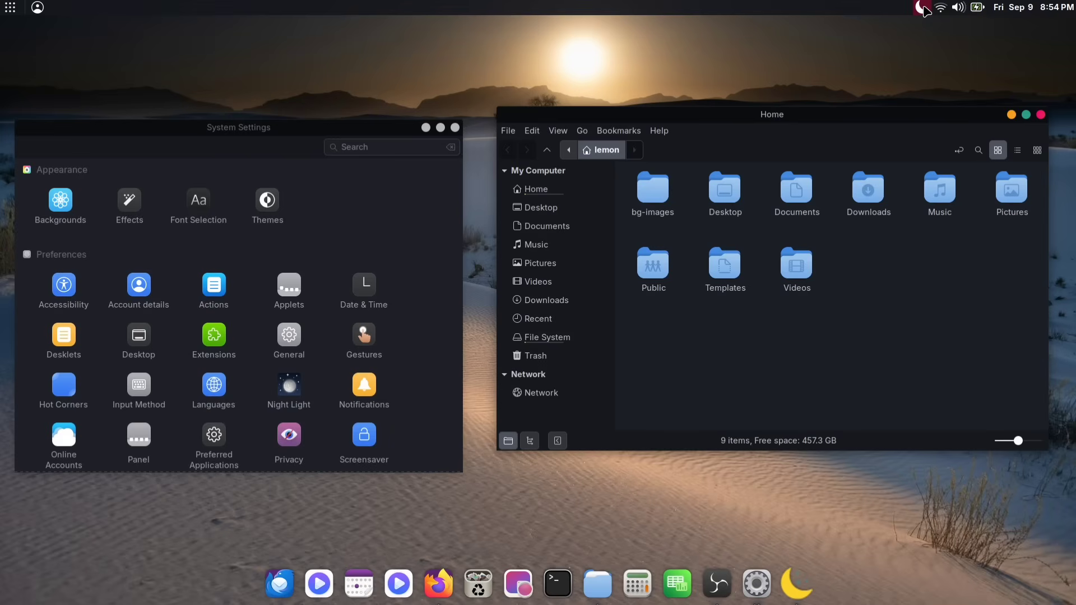
- Turn dark mode back off and minimize the System Settings window
{"action": "left_click", "coordinate": [922, 8]}
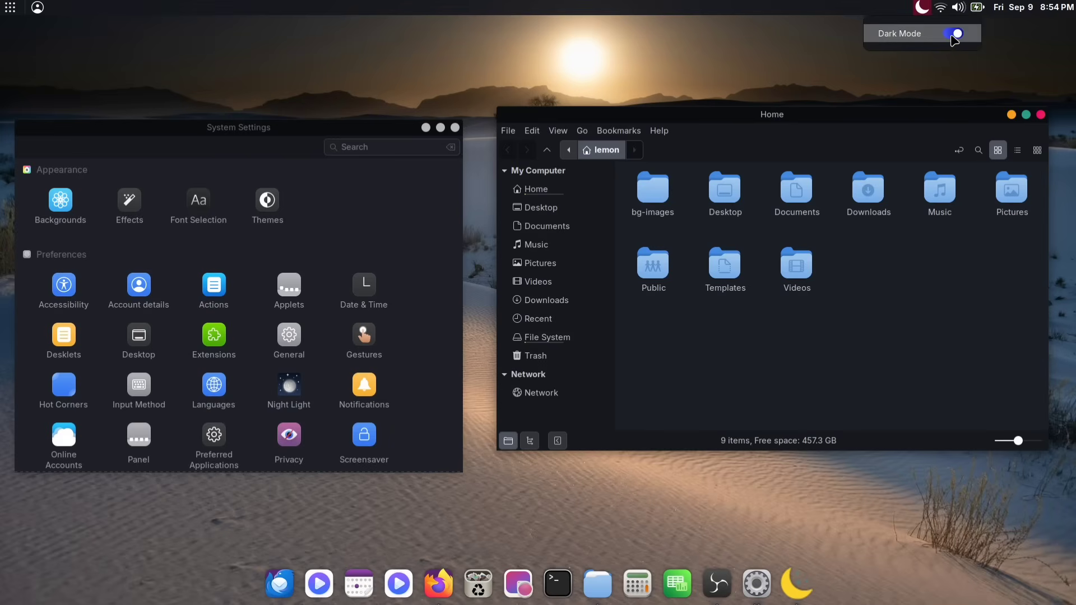
{"action": "left_click", "coordinate": [954, 37]}
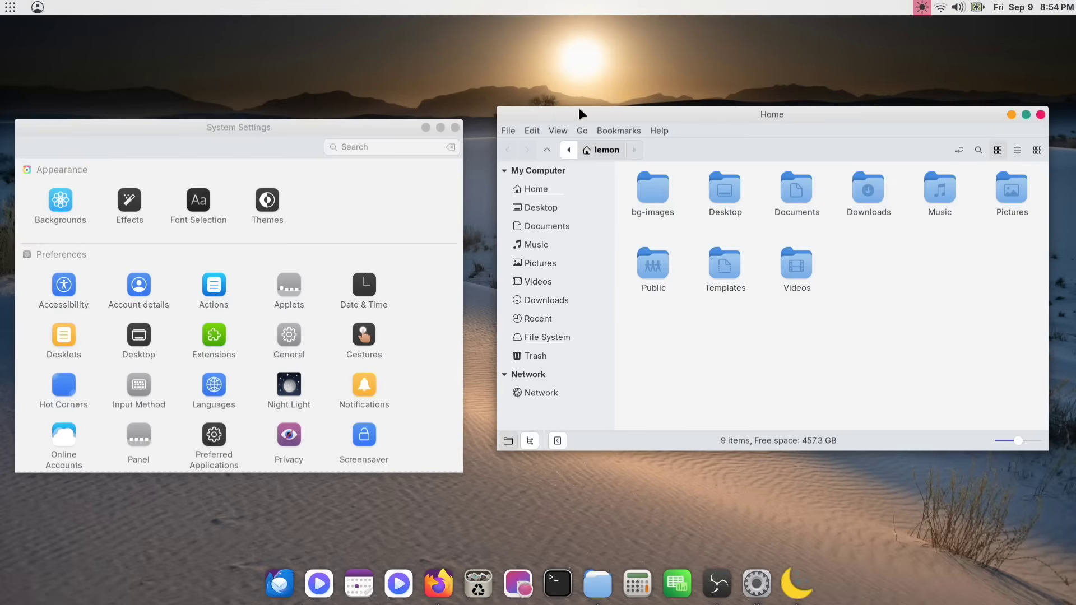
{"action": "left_click", "coordinate": [426, 129]}
- In bg-images, create folder dark-wallaper and move 10-14-Night.jpg and 26-Tahoe-Dark-6K.png into it
{"action": "left_click_drag", "start_coordinate": [603, 114], "coordinate": [252, 59]}
{"action": "left_click", "coordinate": [300, 141]}
{"action": "double_click", "coordinate": [300, 141]}
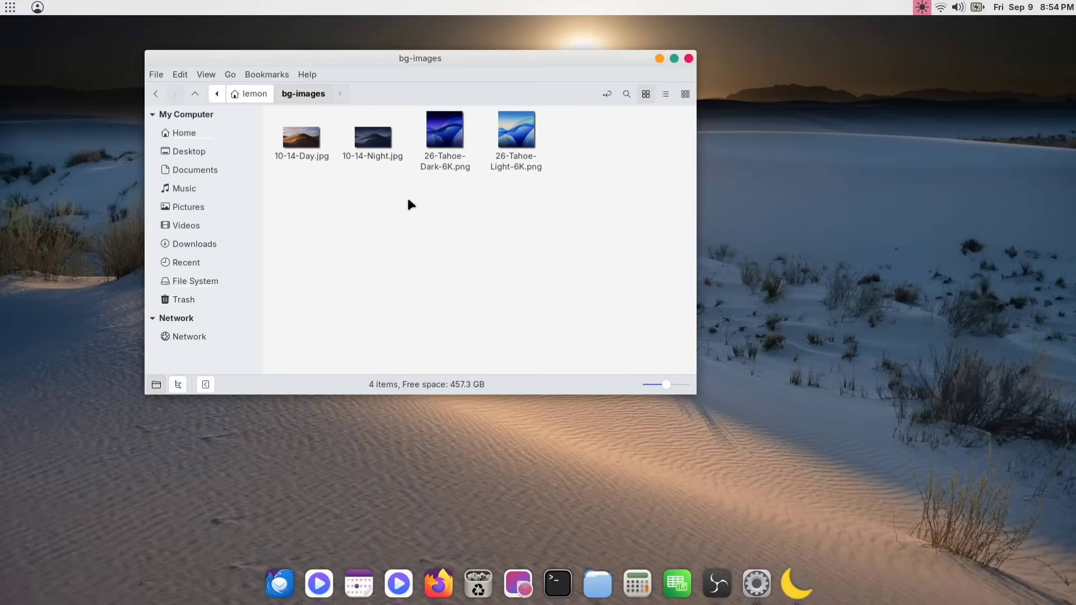
{"action": "right_click", "coordinate": [308, 201]}
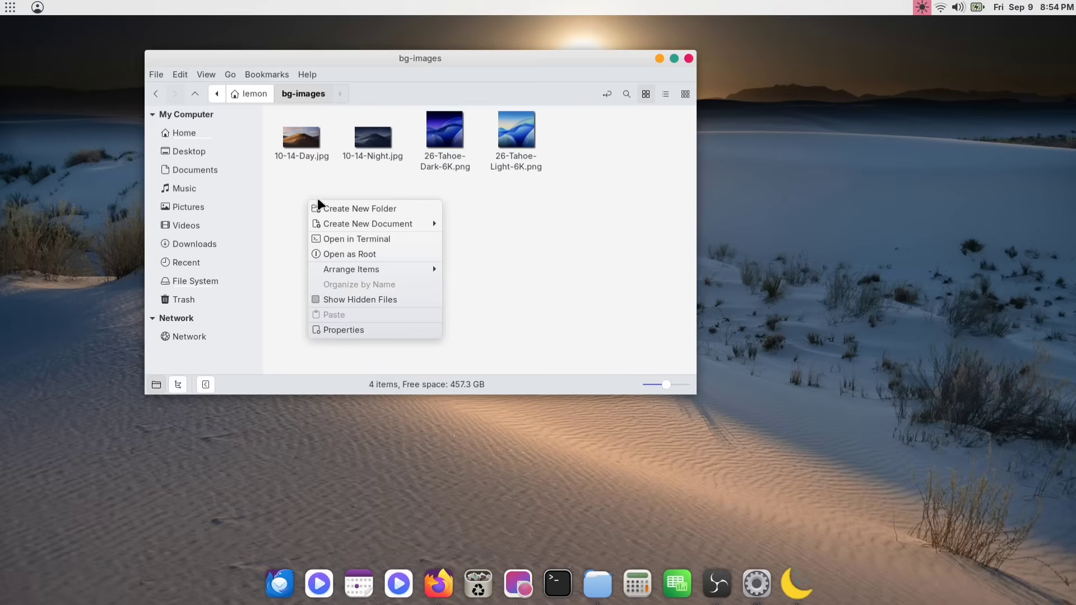
{"action": "left_click", "coordinate": [384, 208]}
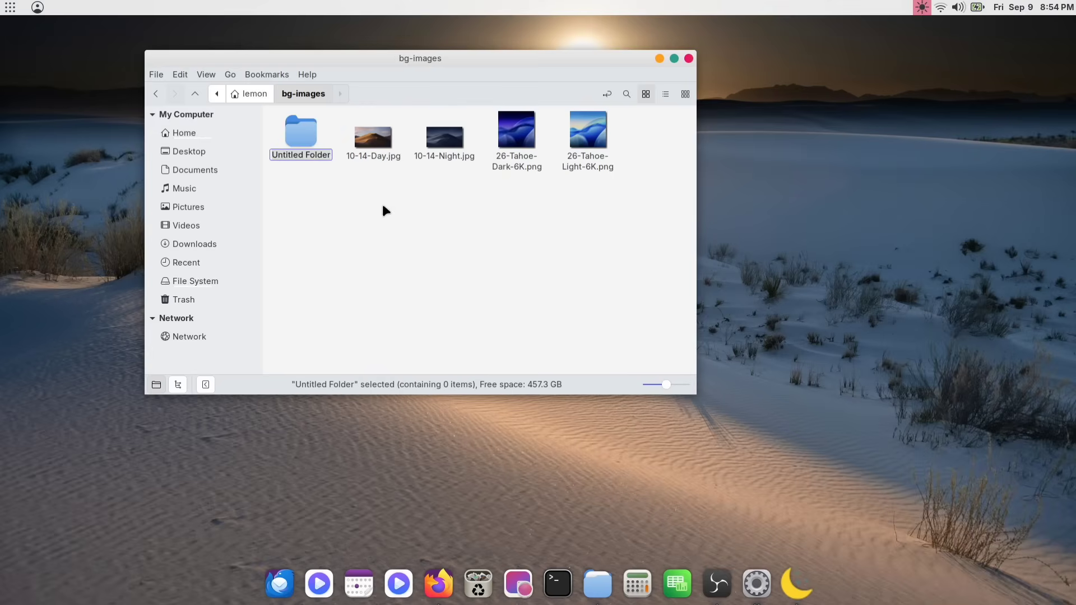
{"action": "type", "text": "dark-wallaper"}
{"action": "left_click", "coordinate": [298, 201]}
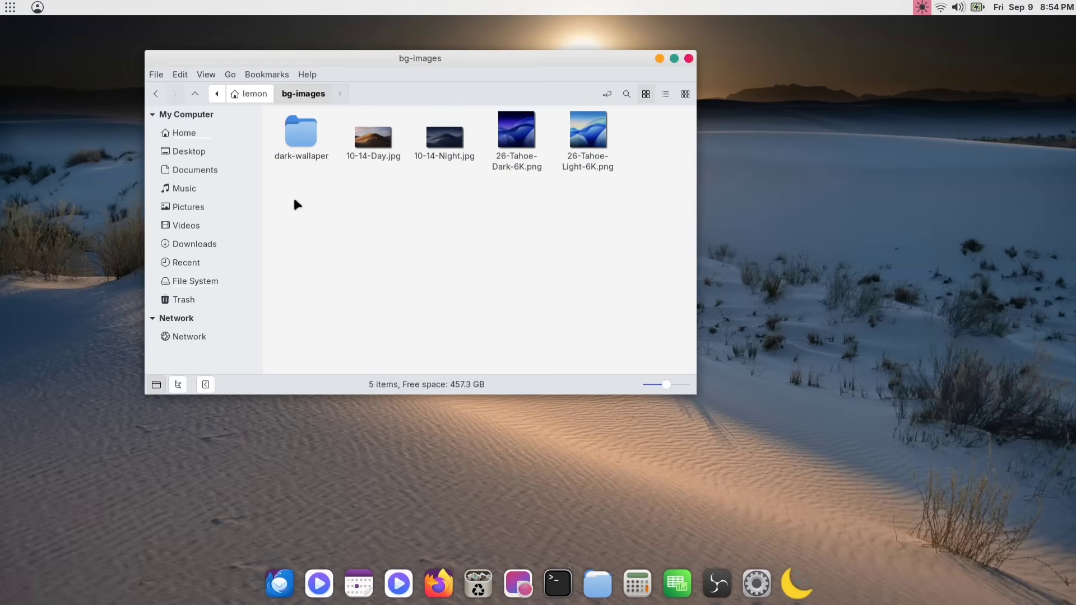
{"action": "left_click", "coordinate": [465, 162]}
{"action": "left_click", "coordinate": [502, 156], "text": "ctrl"}
{"action": "left_click_drag", "start_coordinate": [502, 156], "coordinate": [302, 141]}
- Create folder light-wallpaper and move the 10-14-Day and Tahoe-Light images into it
{"action": "right_click", "coordinate": [336, 193]}
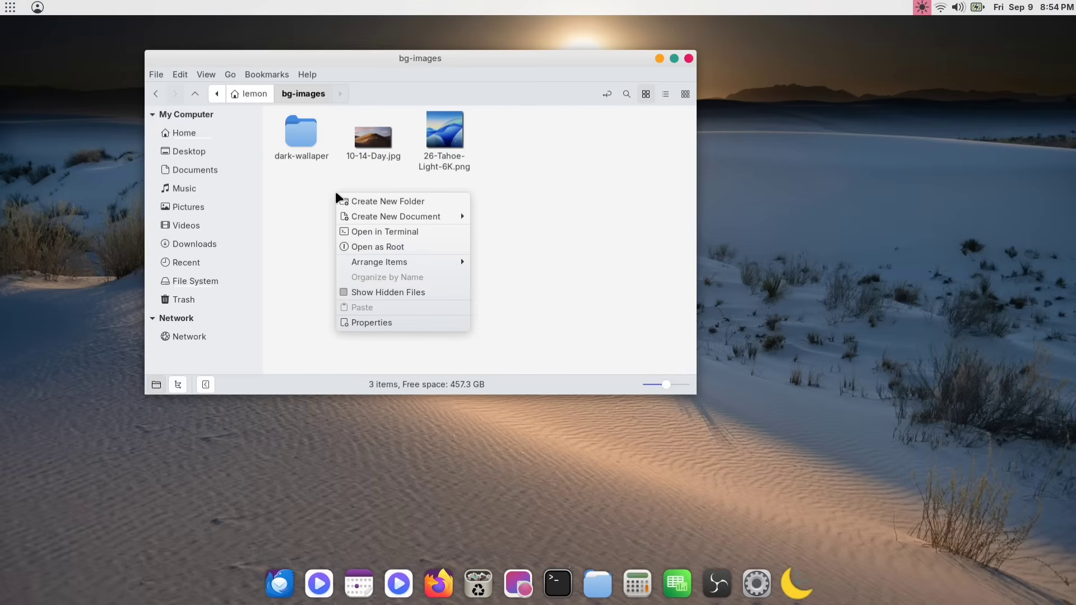
{"action": "right_click", "coordinate": [299, 170]}
{"action": "right_click", "coordinate": [299, 170]}
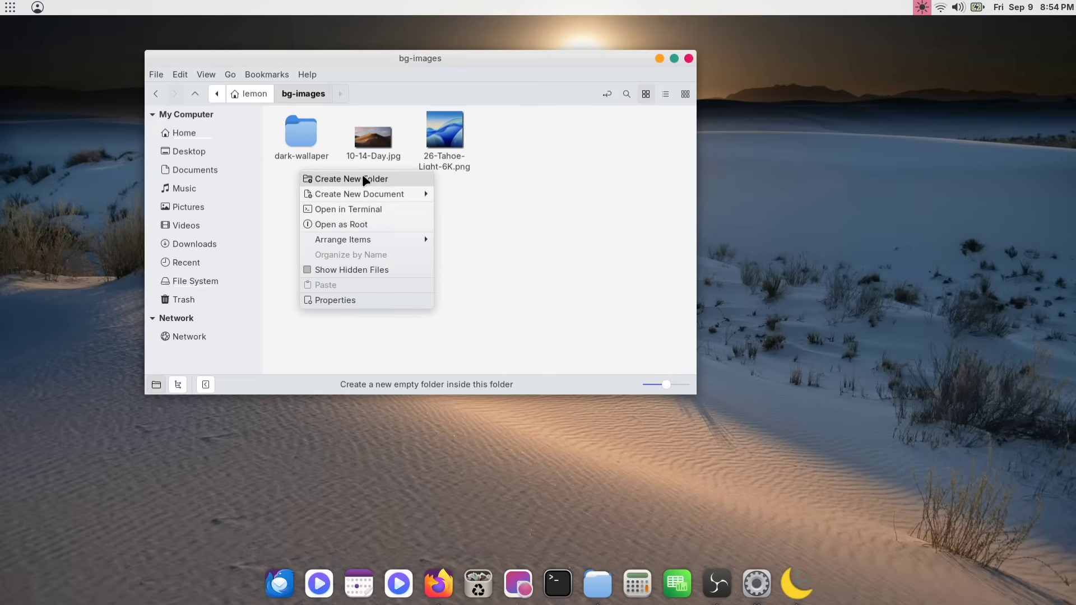
{"action": "left_click", "coordinate": [362, 177]}
{"action": "type", "text": "light-wallpapere"}
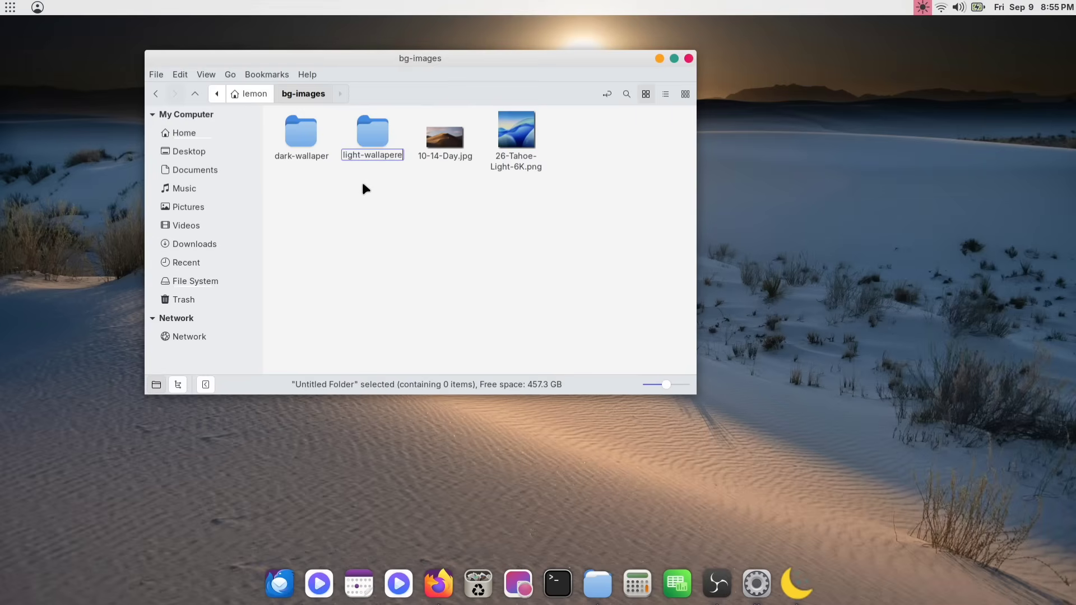
{"action": "key", "text": "Escape"}
{"action": "left_click_drag", "start_coordinate": [592, 175], "coordinate": [415, 126]}
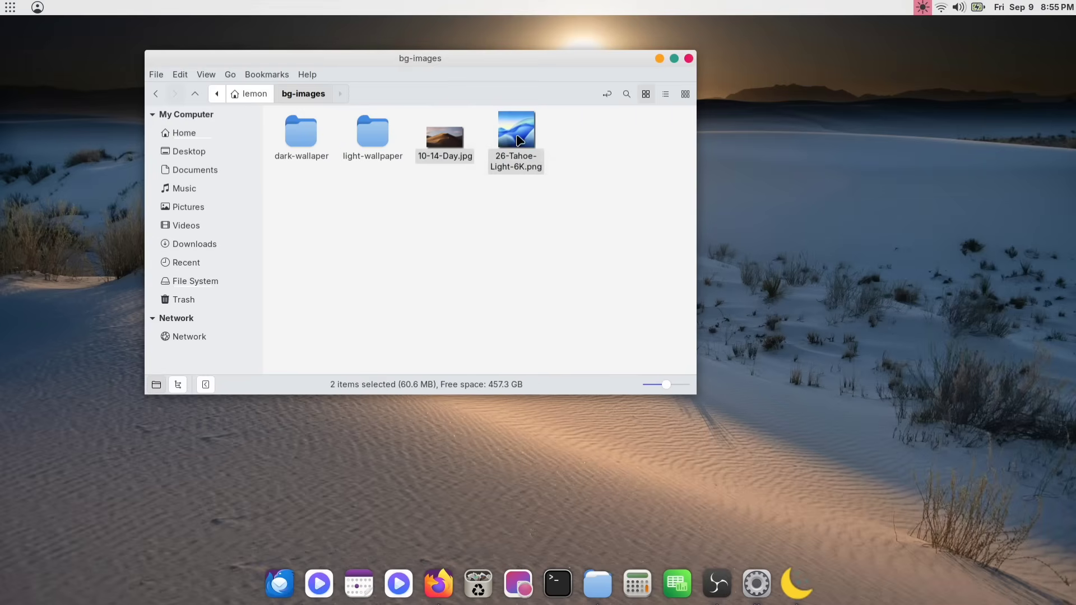
{"action": "left_click_drag", "start_coordinate": [514, 146], "coordinate": [375, 143]}
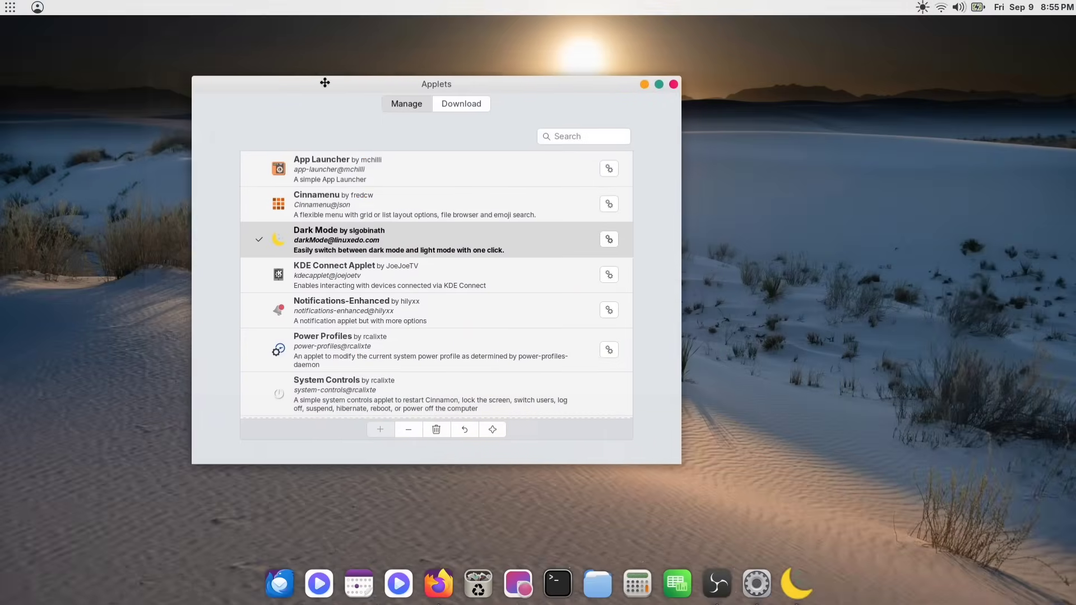
- In the Dark Mode applet settings, set the light-mode background folder to bg-images/light-wallpaper
{"action": "left_click_drag", "start_coordinate": [325, 83], "coordinate": [298, 84]}
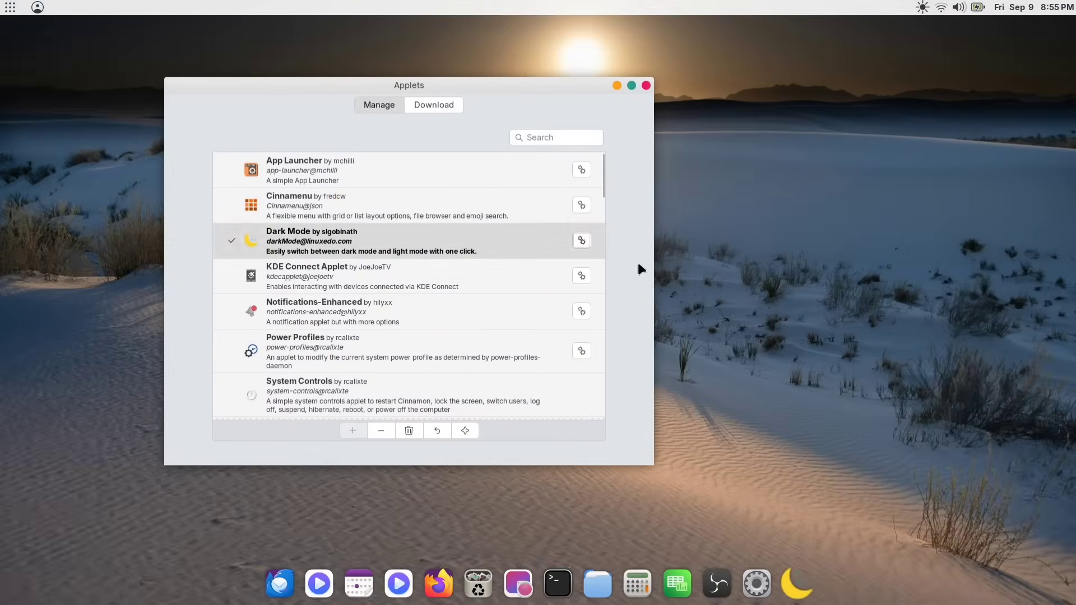
{"action": "left_click", "coordinate": [582, 240]}
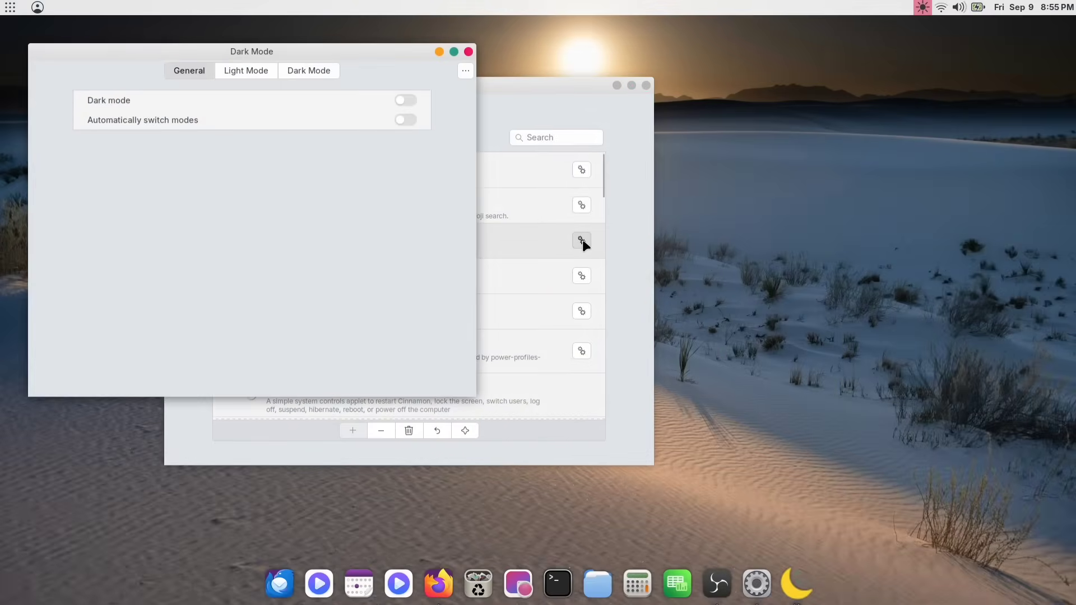
{"action": "left_click", "coordinate": [263, 66]}
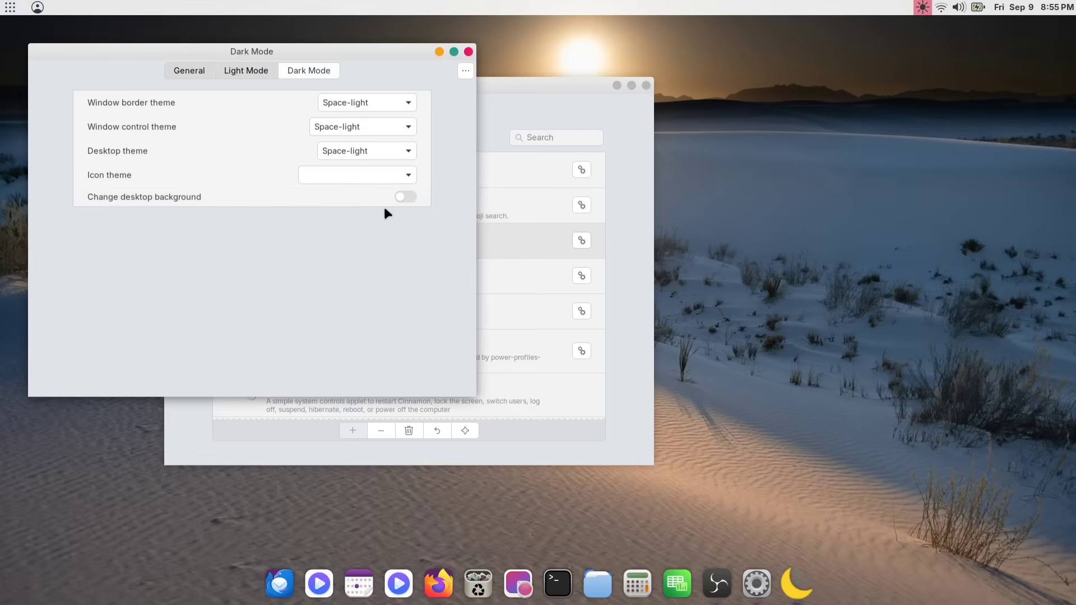
{"action": "left_click", "coordinate": [397, 197]}
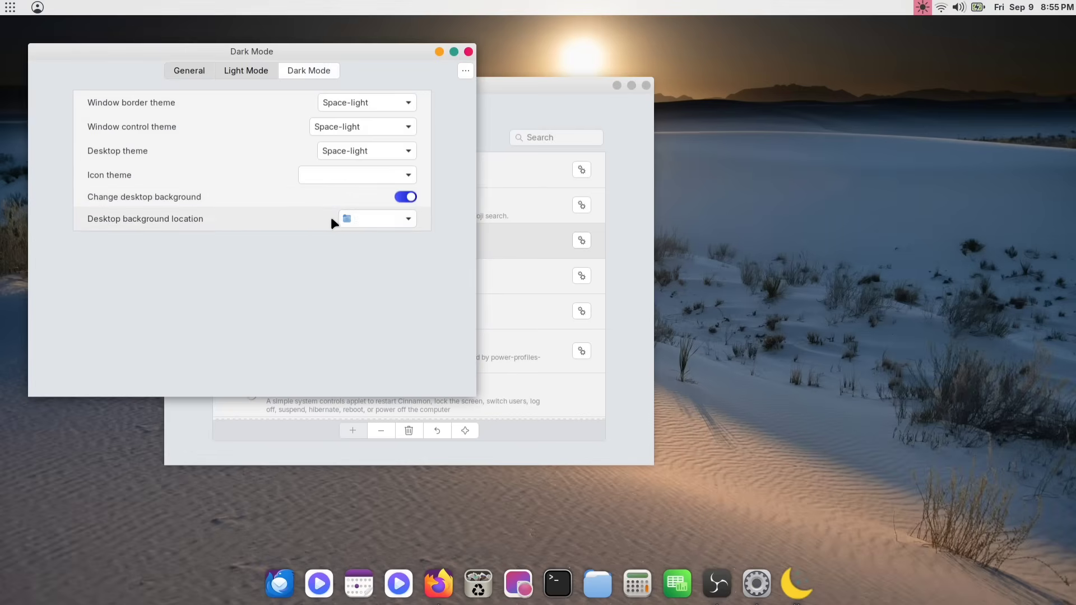
{"action": "left_click", "coordinate": [380, 219]}
{"action": "left_click", "coordinate": [372, 235]}
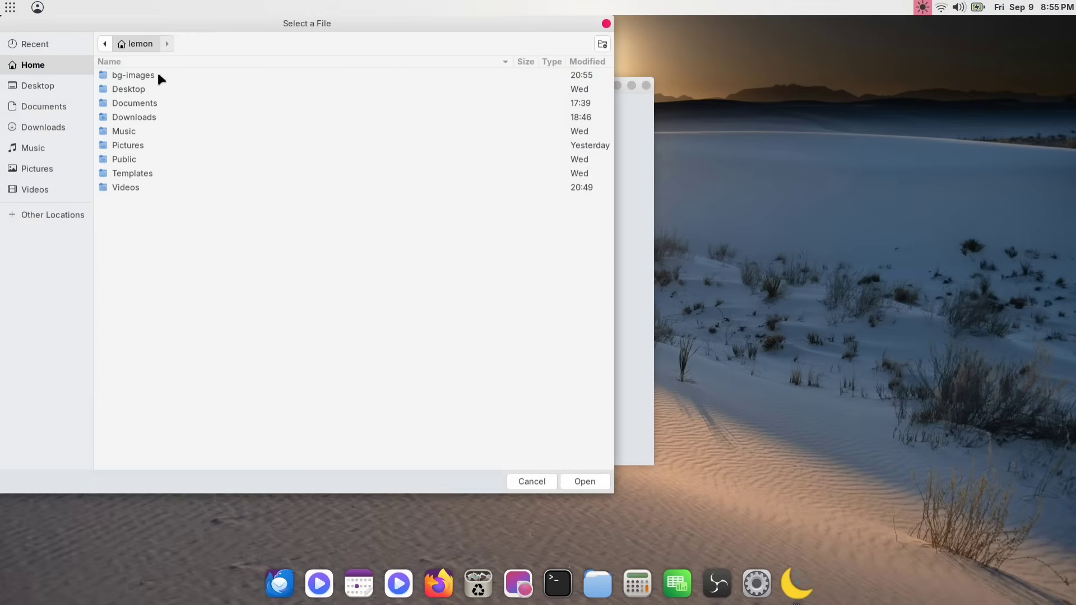
{"action": "double_click", "coordinate": [151, 76]}
{"action": "double_click", "coordinate": [150, 90]}
{"action": "left_click", "coordinate": [188, 44]}
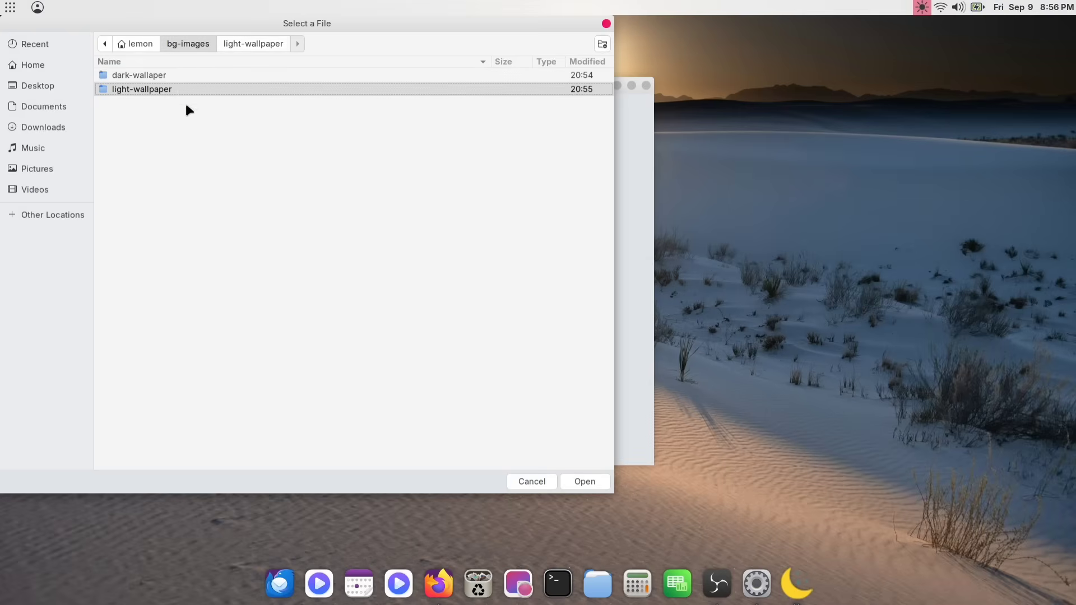
{"action": "left_click", "coordinate": [585, 481]}
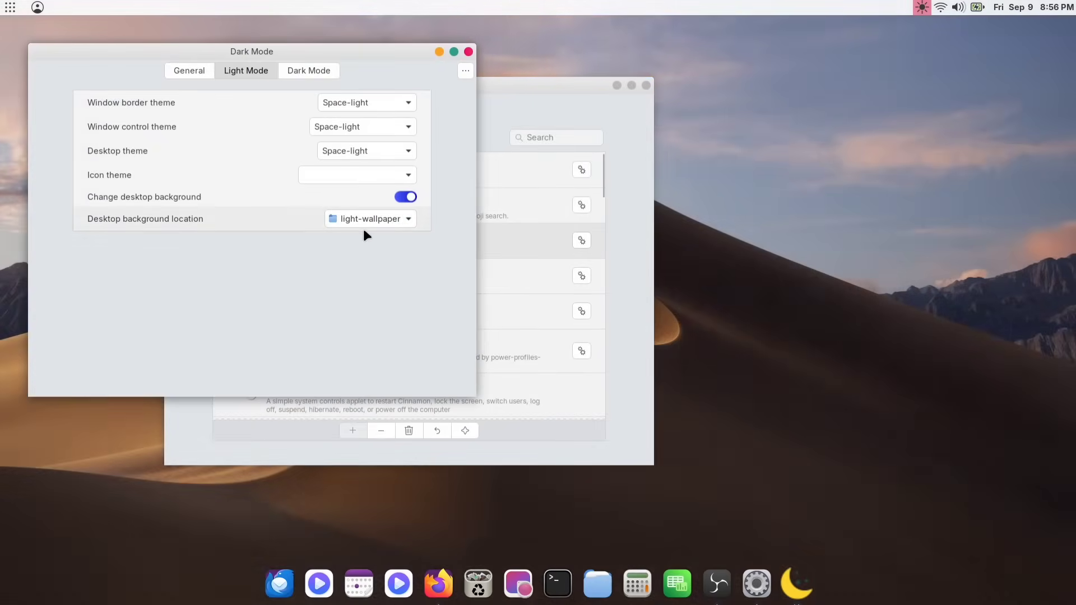
- On the Dark Mode tab, enable background changing and choose the dark-wallaper folder
{"action": "left_click", "coordinate": [314, 71]}
{"action": "left_click", "coordinate": [405, 196]}
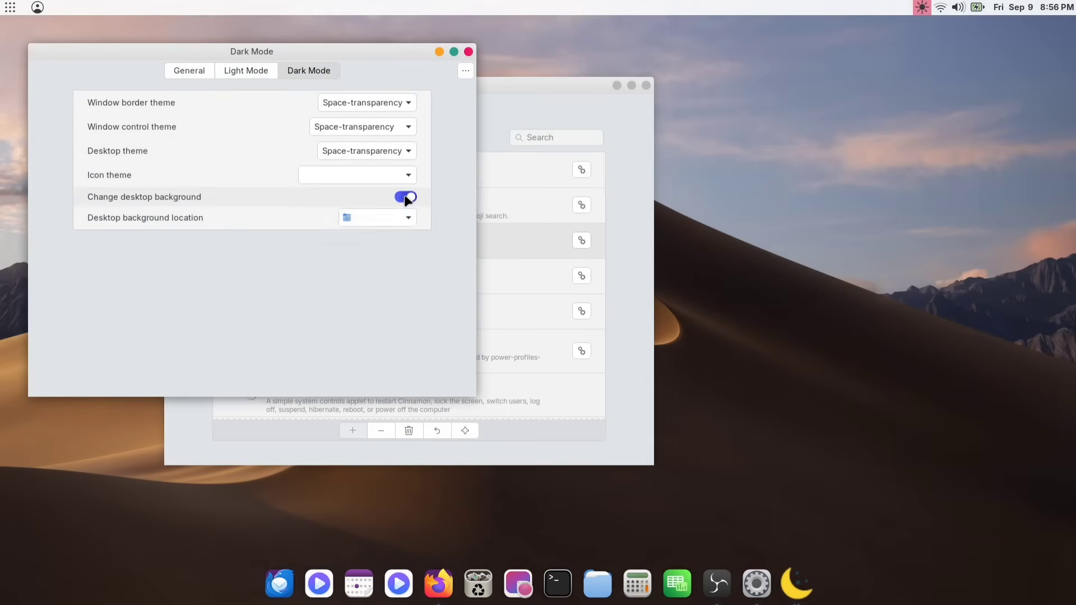
{"action": "left_click", "coordinate": [387, 218]}
{"action": "left_click", "coordinate": [389, 236]}
{"action": "double_click", "coordinate": [143, 75]}
{"action": "left_click", "coordinate": [584, 480]}
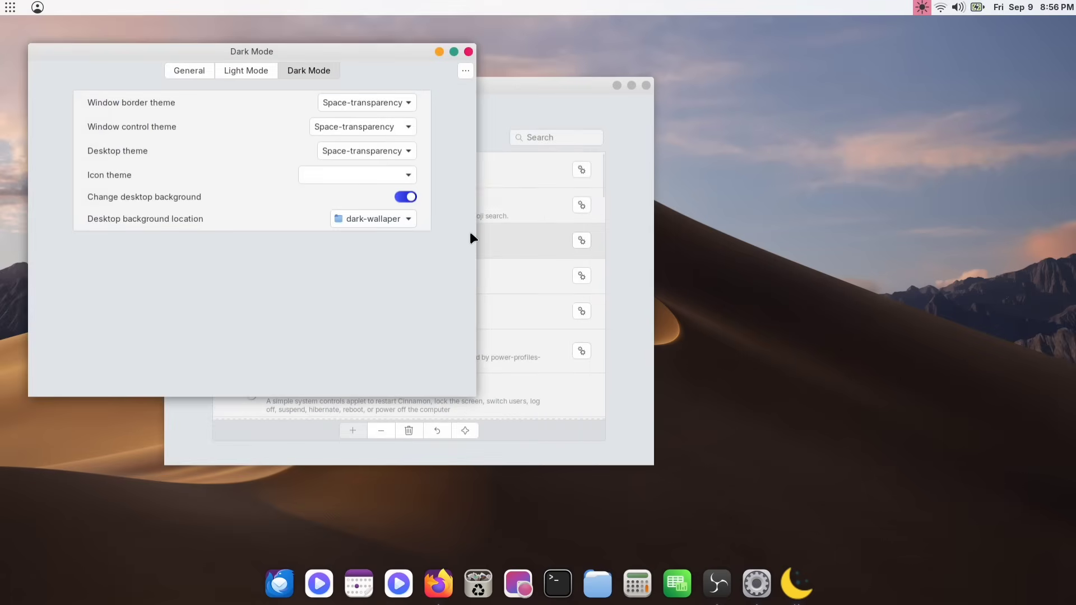
- Close the applet settings, switch workspace, and turn dark mode on from the panel's sun icon
{"action": "left_click", "coordinate": [468, 51]}
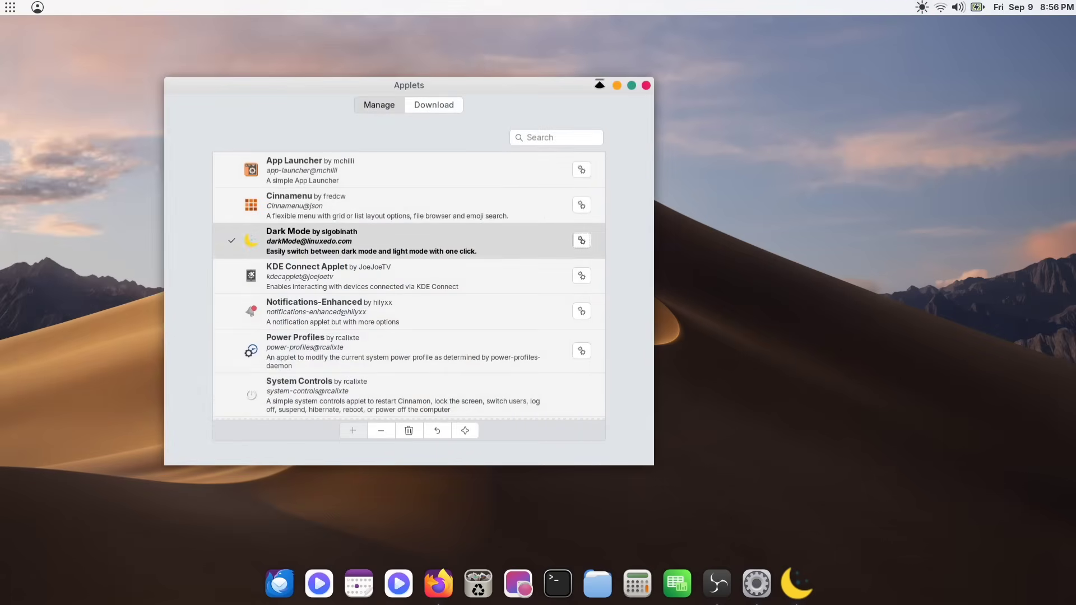
{"action": "key", "text": "ctrl+alt+Right"}
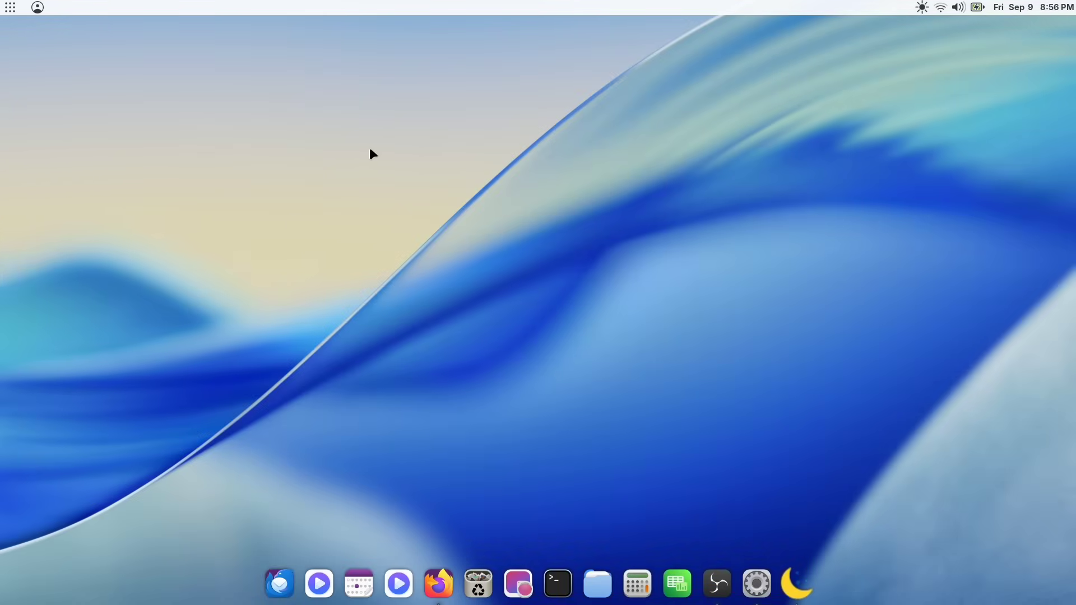
{"action": "left_click", "coordinate": [922, 7]}
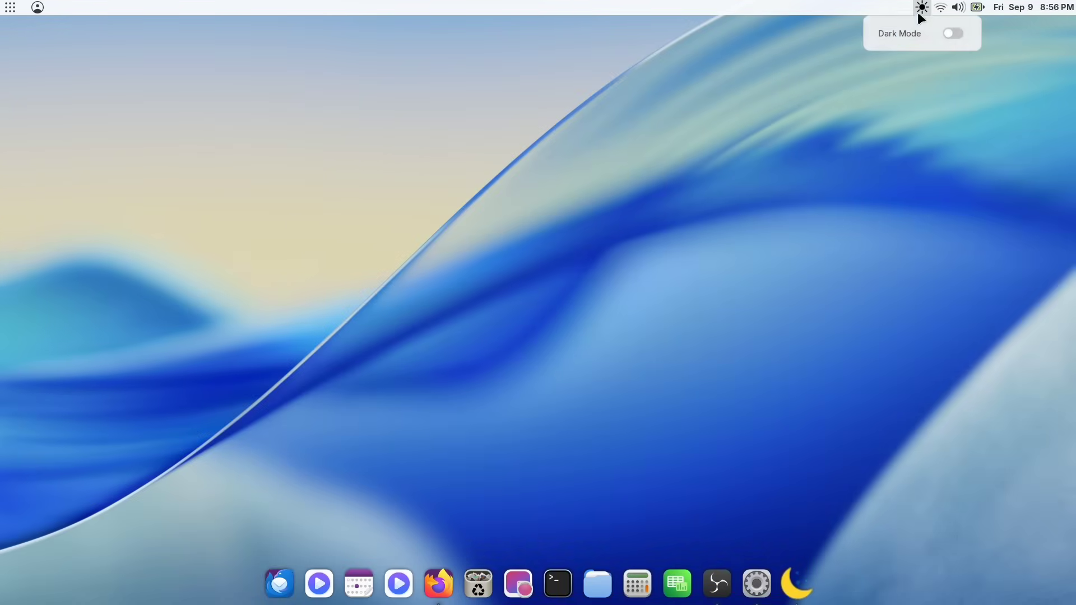
{"action": "left_click", "coordinate": [953, 34]}
{"action": "left_click", "coordinate": [849, 121]}
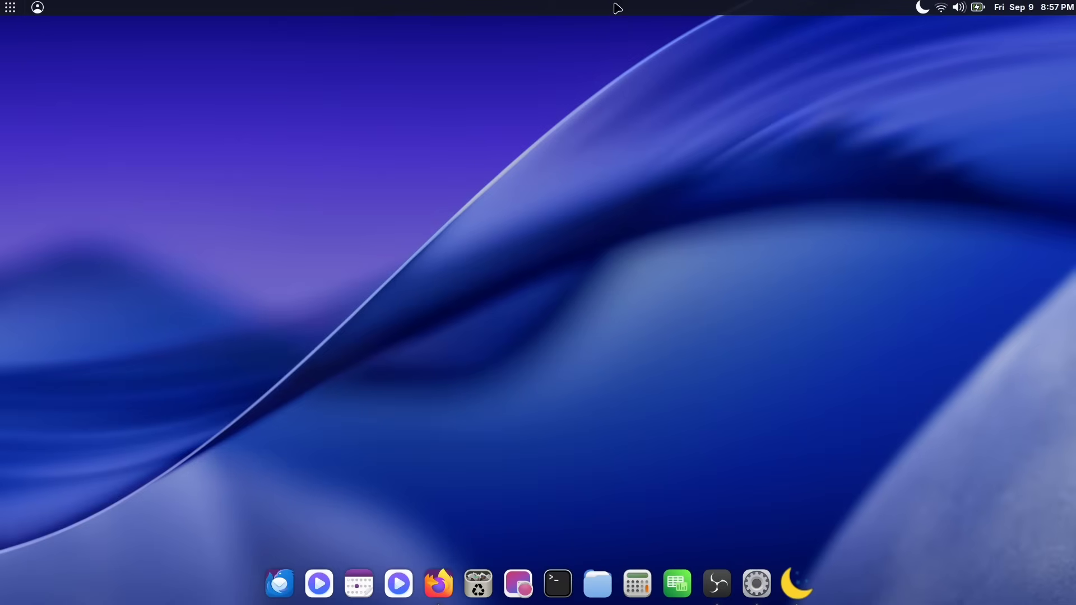
- Install the Transparent panels extension from the Extensions download list
{"action": "key", "text": "ctrl+space"}
{"action": "type", "text": "ex"}
{"action": "left_click", "coordinate": [557, 191]}
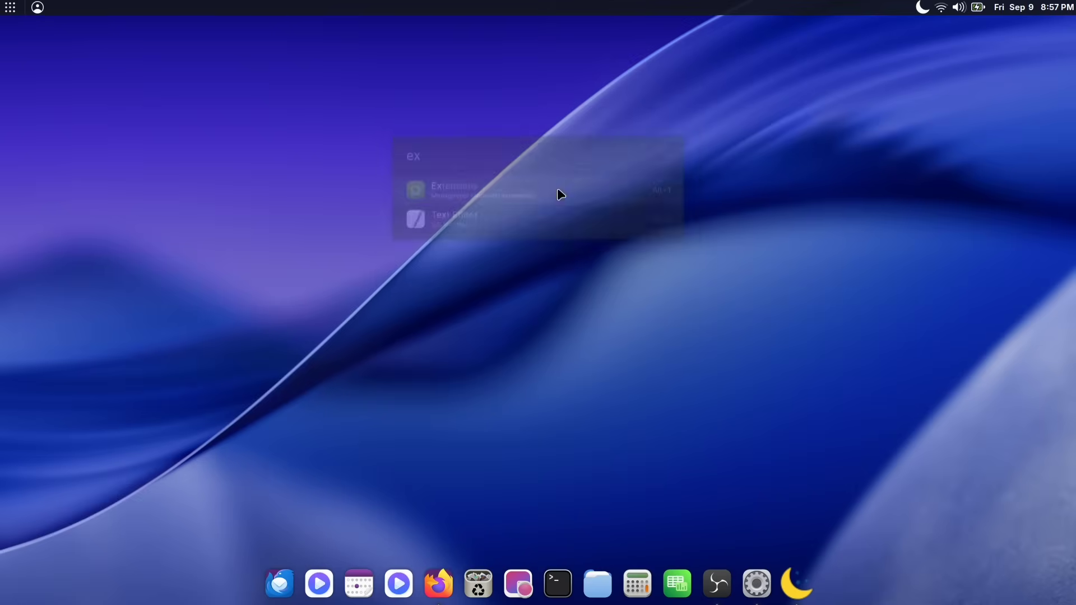
{"action": "left_click", "coordinate": [561, 172]}
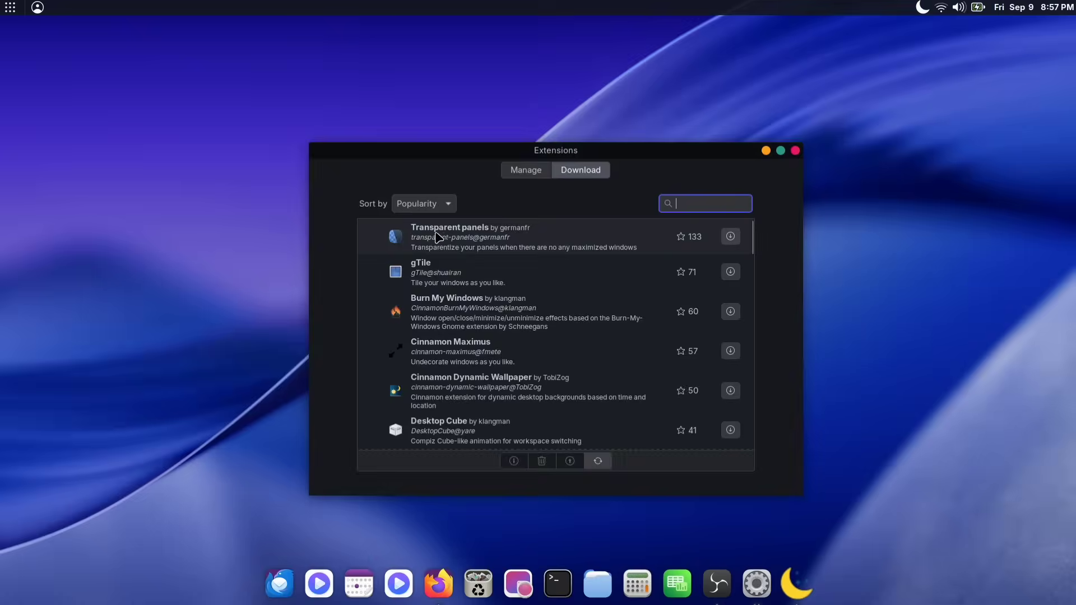
{"action": "left_click", "coordinate": [559, 236]}
{"action": "left_click", "coordinate": [730, 236]}
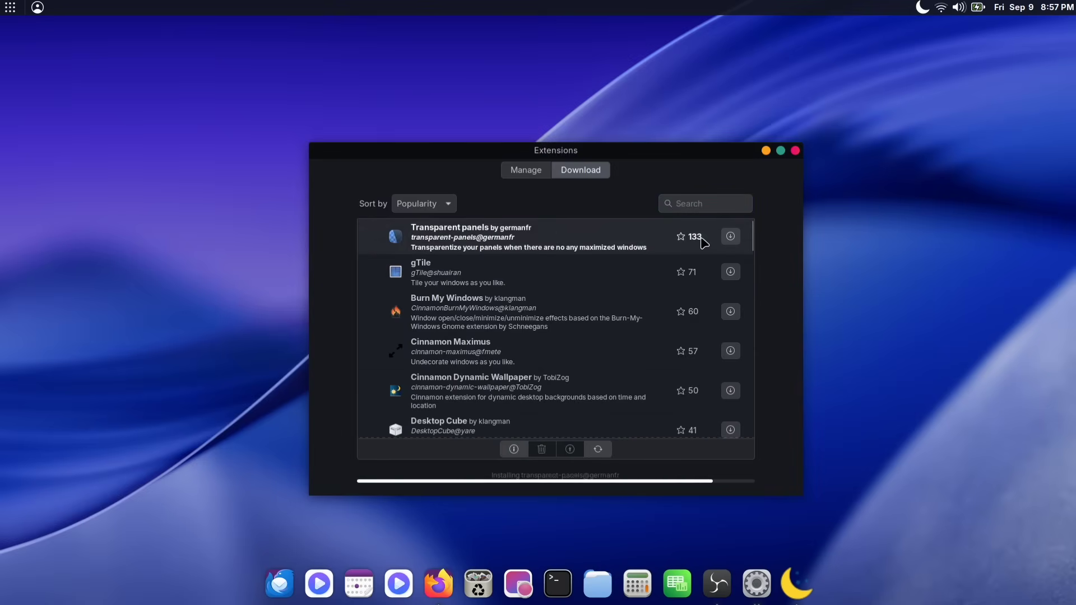
- Enable Transparent panels and set its Type of transparency to Fully transparent
{"action": "left_click", "coordinate": [507, 171]}
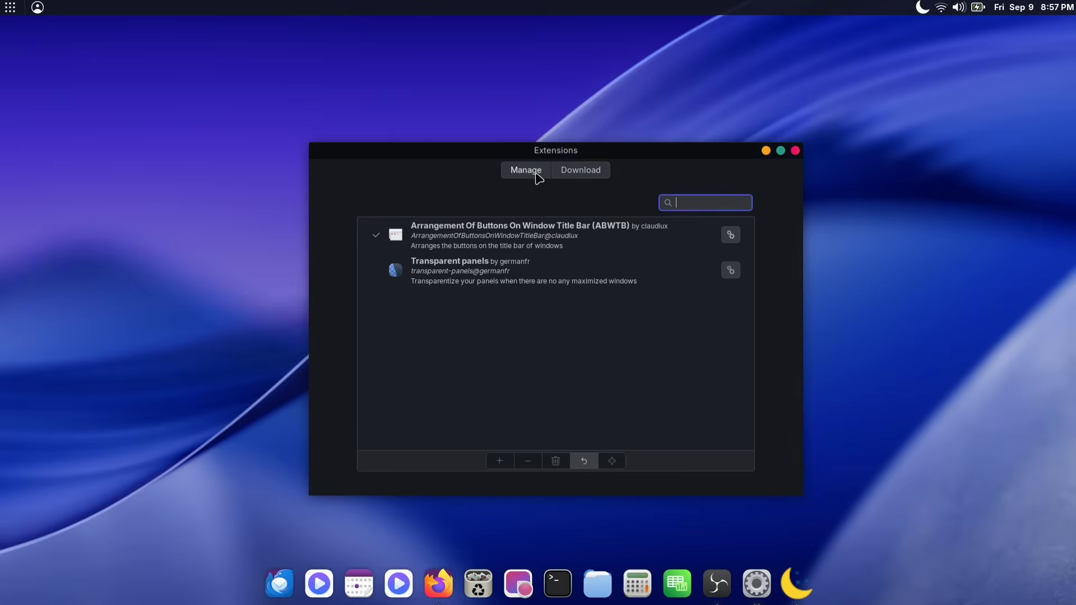
{"action": "left_click", "coordinate": [432, 273]}
{"action": "left_click", "coordinate": [500, 461]}
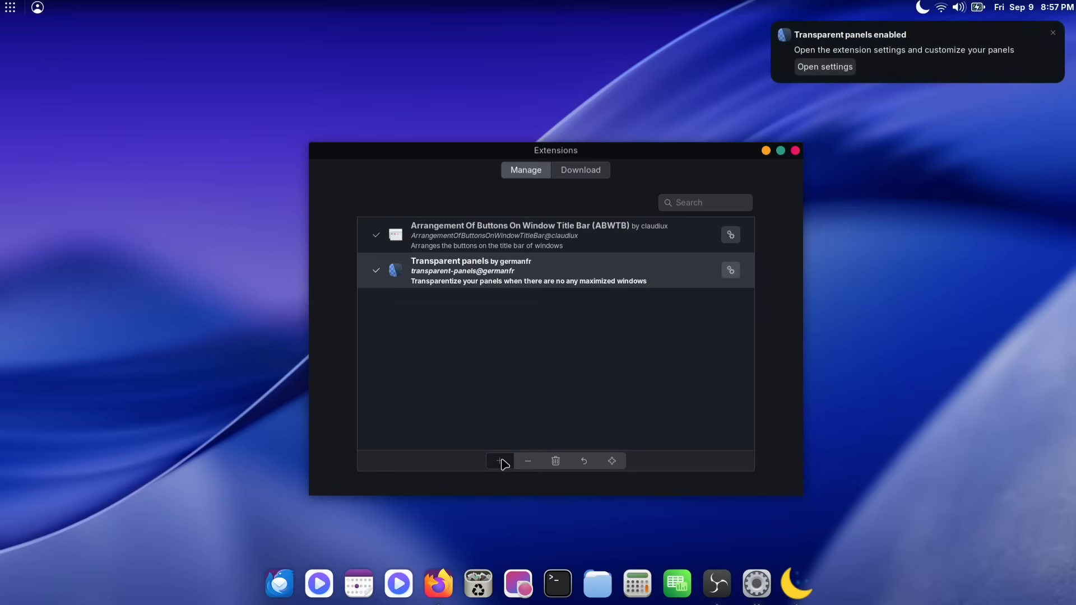
{"action": "left_click", "coordinate": [1053, 33]}
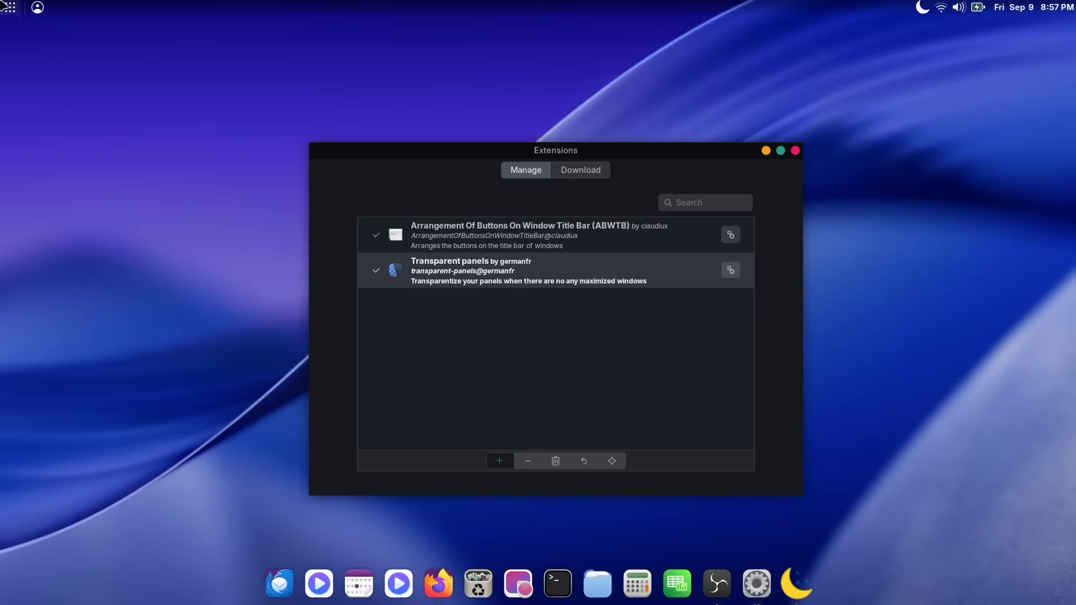
{"action": "left_click", "coordinate": [730, 271]}
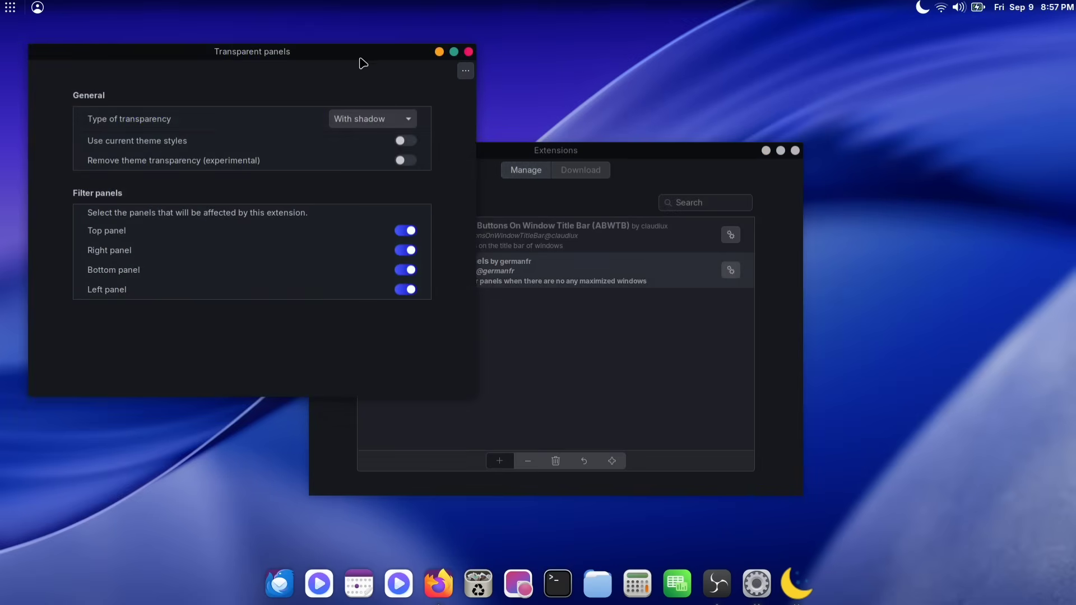
{"action": "left_click_drag", "start_coordinate": [361, 62], "coordinate": [413, 115]}
{"action": "left_click", "coordinate": [429, 189]}
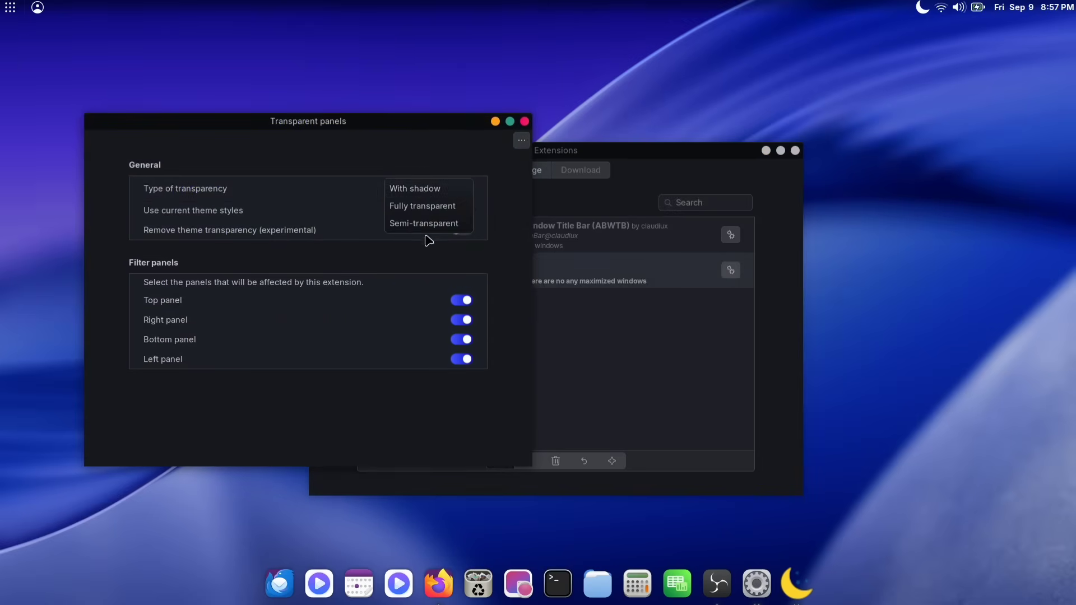
{"action": "left_click", "coordinate": [421, 206]}
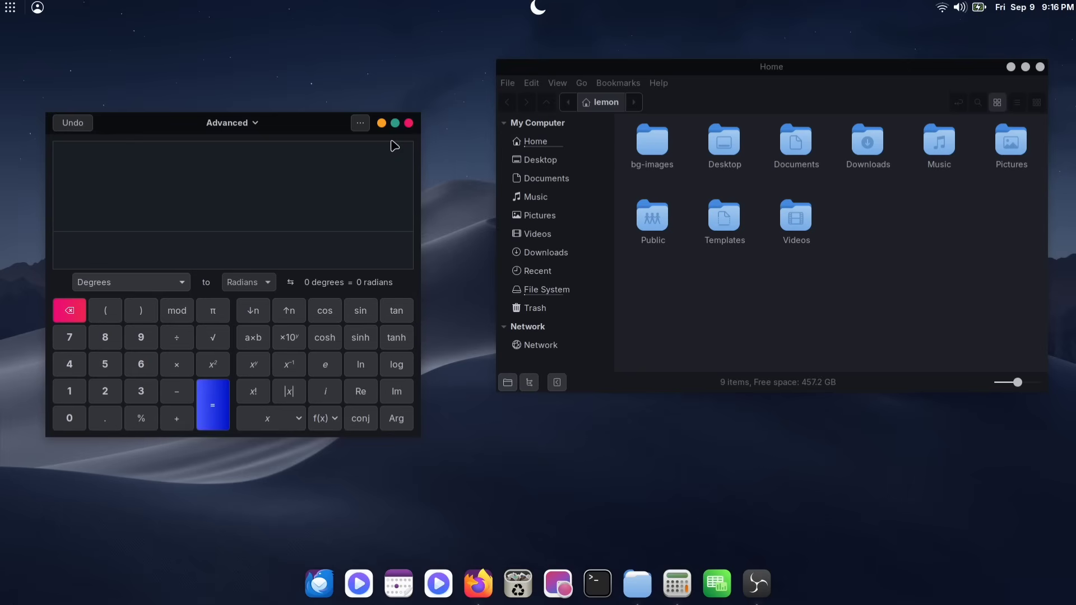
- In System Settings > Windows, set the title-bar Buttons layout to Left
{"action": "left_click_drag", "start_coordinate": [887, 80], "coordinate": [828, 105]}
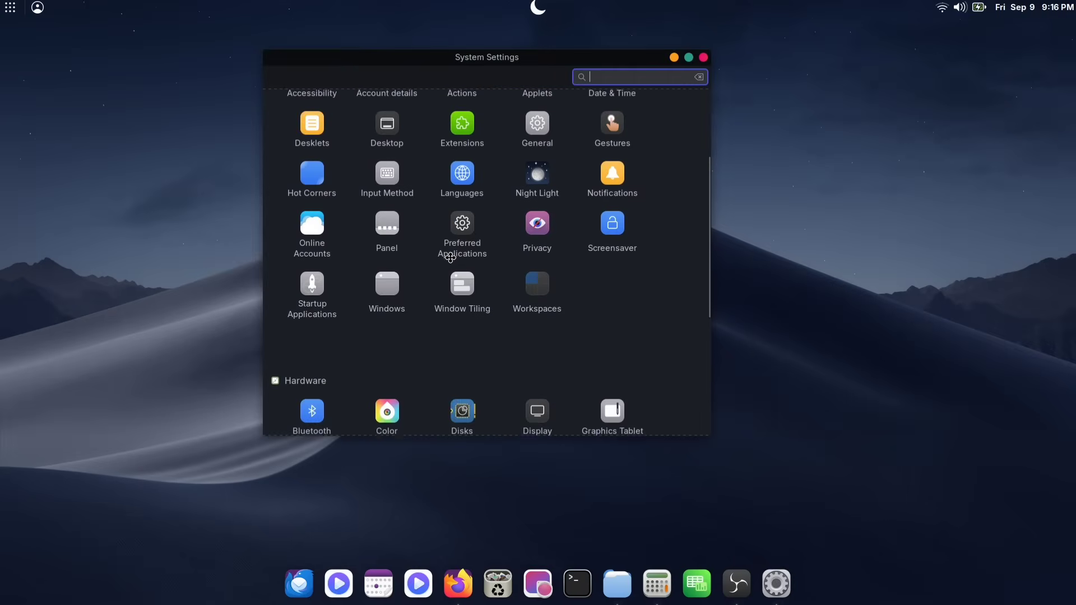
{"action": "scroll", "coordinate": [450, 257], "scroll_direction": "down", "scroll_amount": 1}
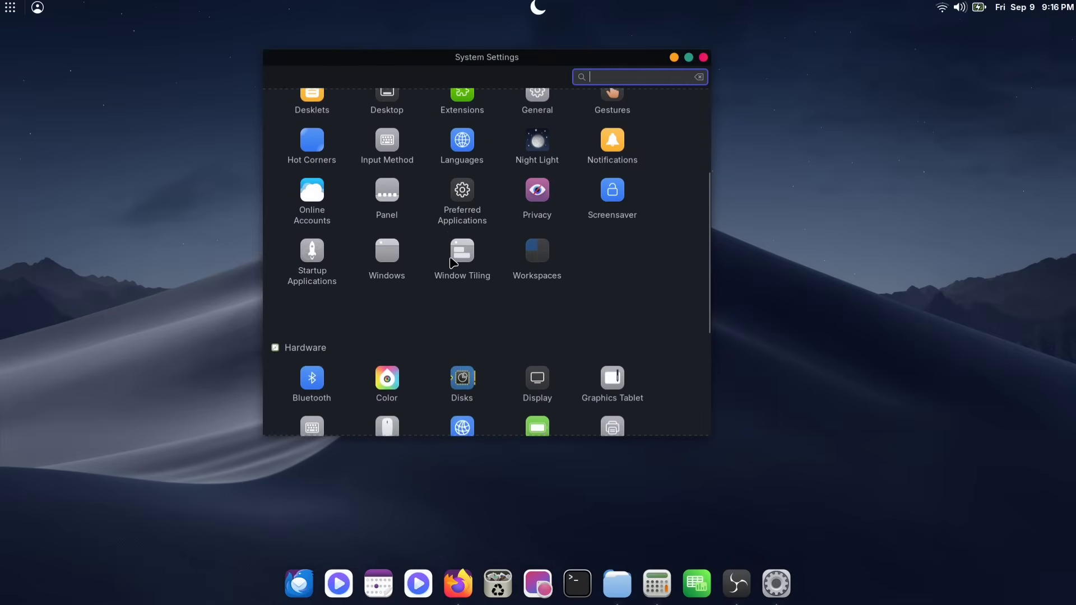
{"action": "left_click", "coordinate": [386, 255]}
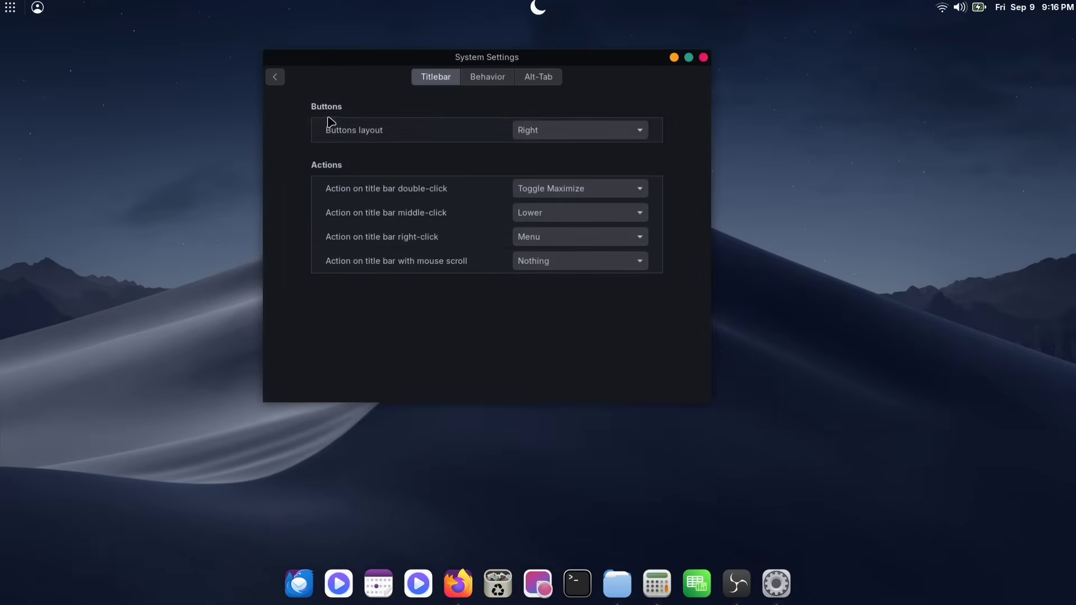
{"action": "left_click", "coordinate": [548, 134]}
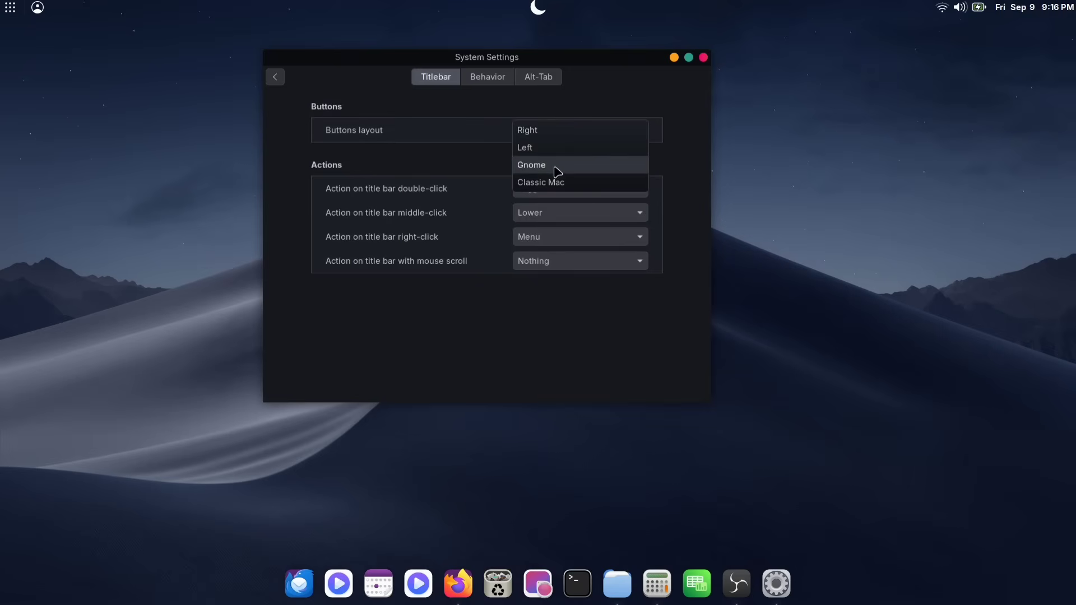
{"action": "left_click", "coordinate": [567, 154]}
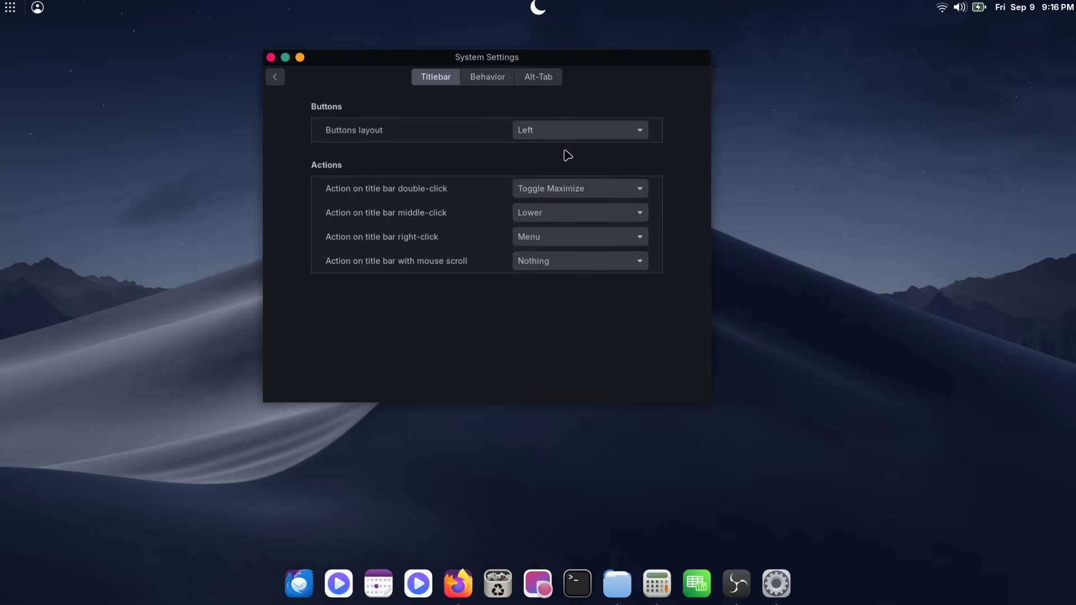
{"action": "left_click_drag", "start_coordinate": [356, 59], "coordinate": [368, 92]}
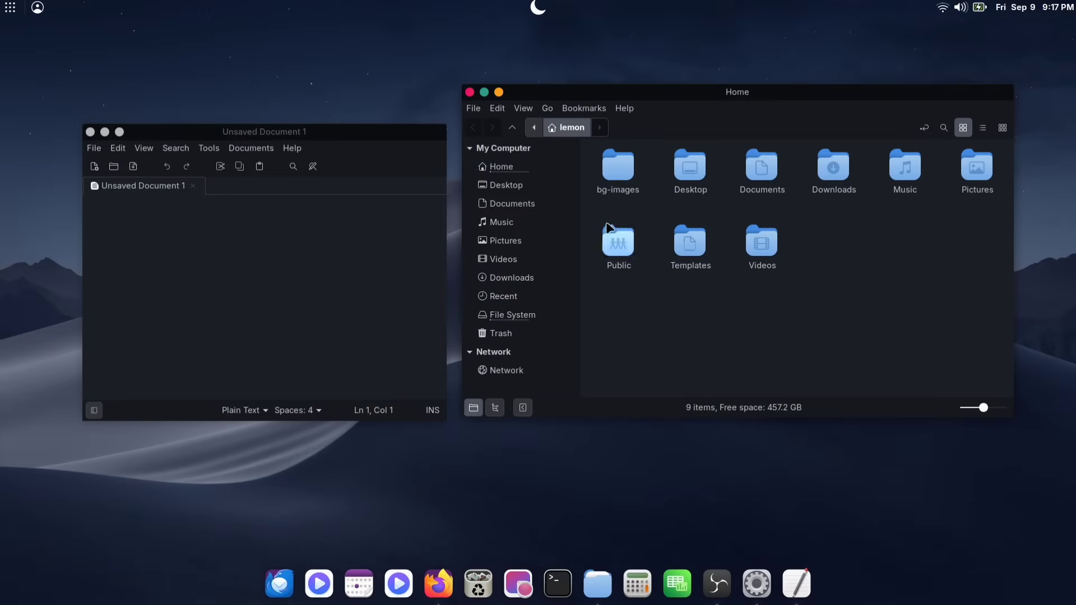
- Hide Nemo's status bar and menu bar, then move the Home window up and right
{"action": "left_click", "coordinate": [524, 110]}
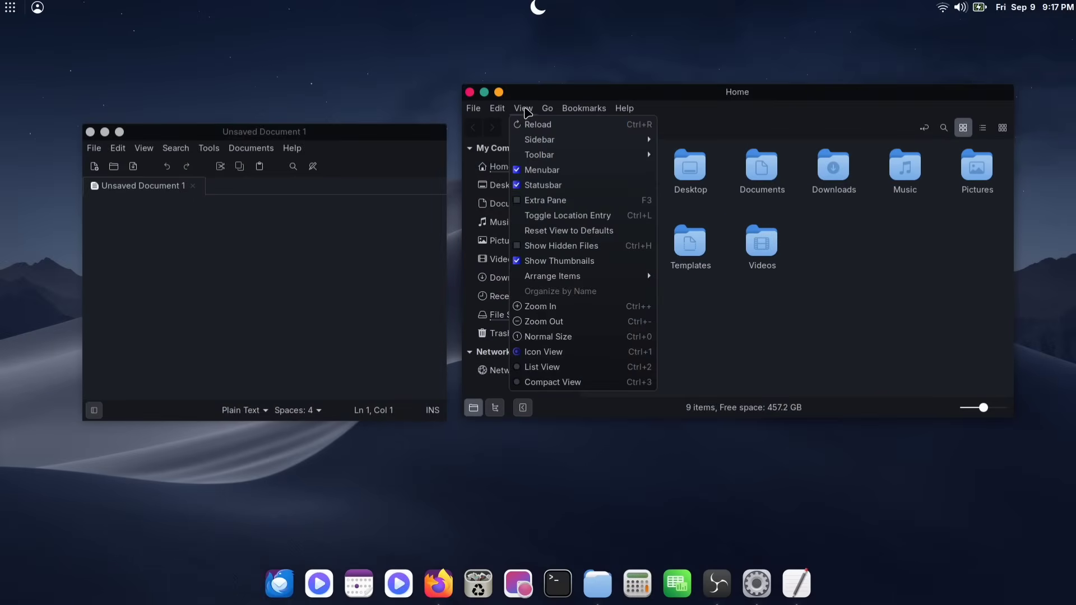
{"action": "left_click", "coordinate": [522, 187]}
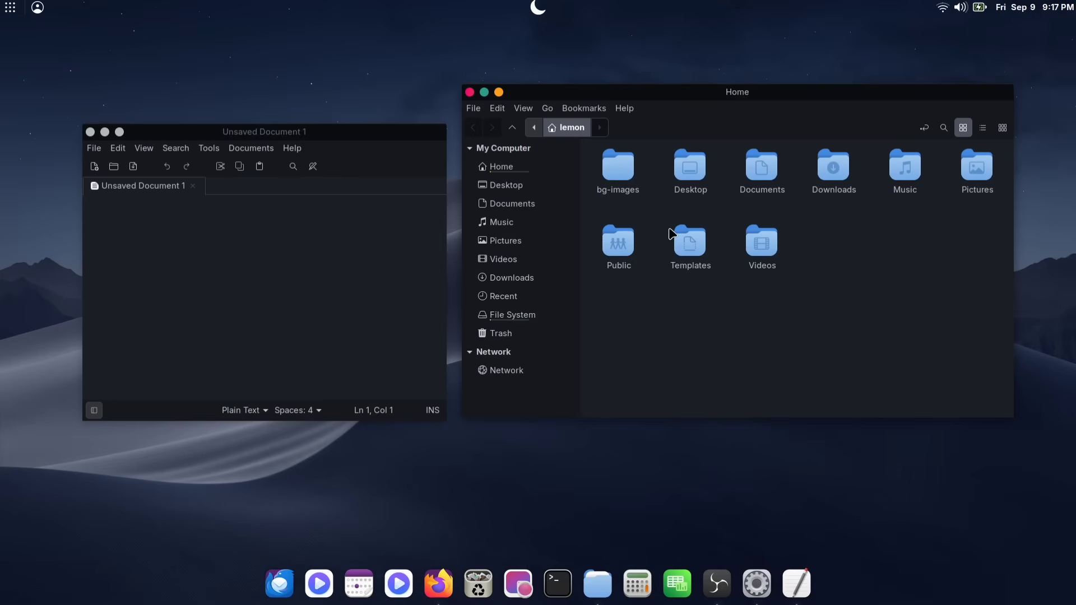
{"action": "left_click", "coordinate": [755, 234]}
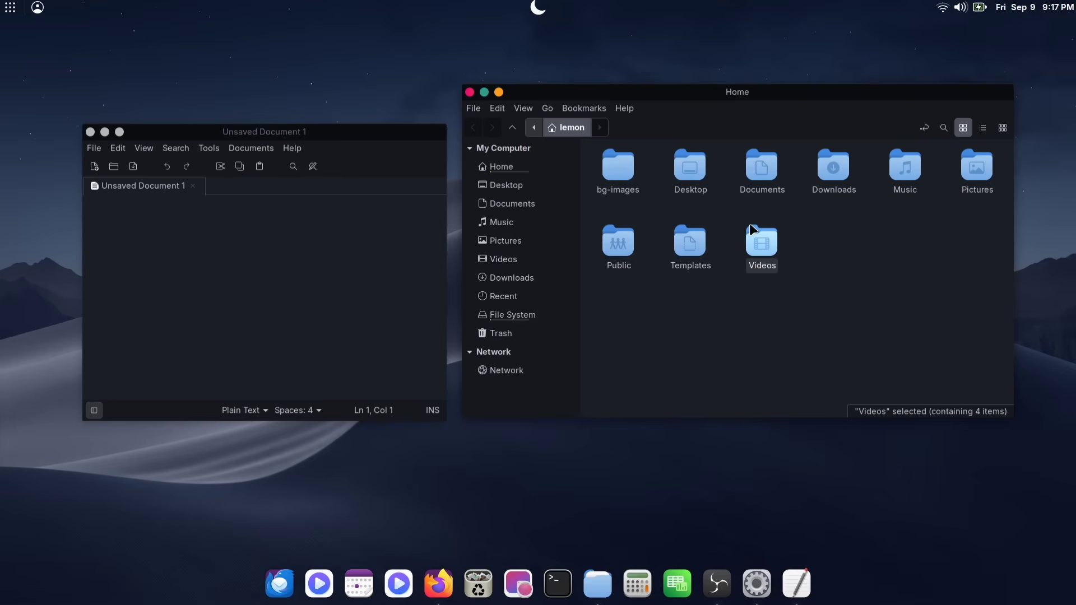
{"action": "left_click", "coordinate": [692, 380]}
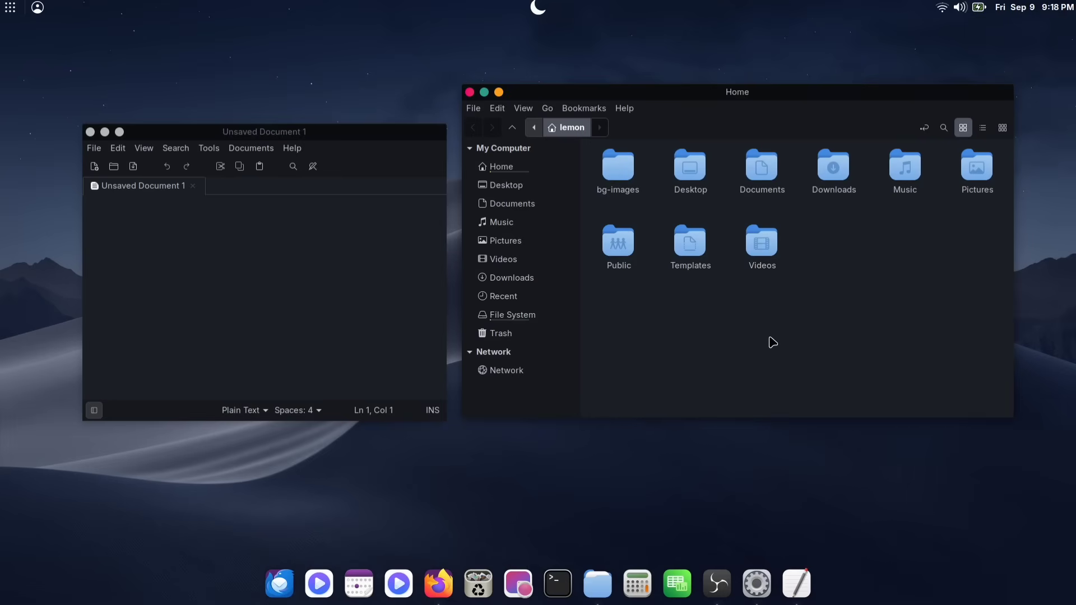
{"action": "left_click", "coordinate": [523, 109]}
{"action": "left_click", "coordinate": [534, 170]}
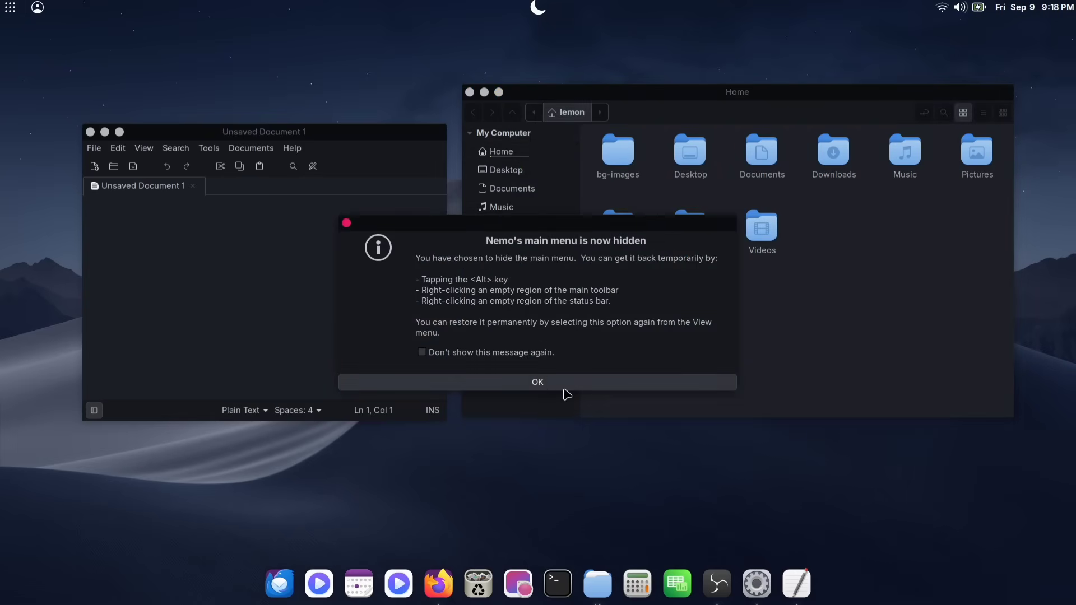
{"action": "left_click", "coordinate": [542, 382]}
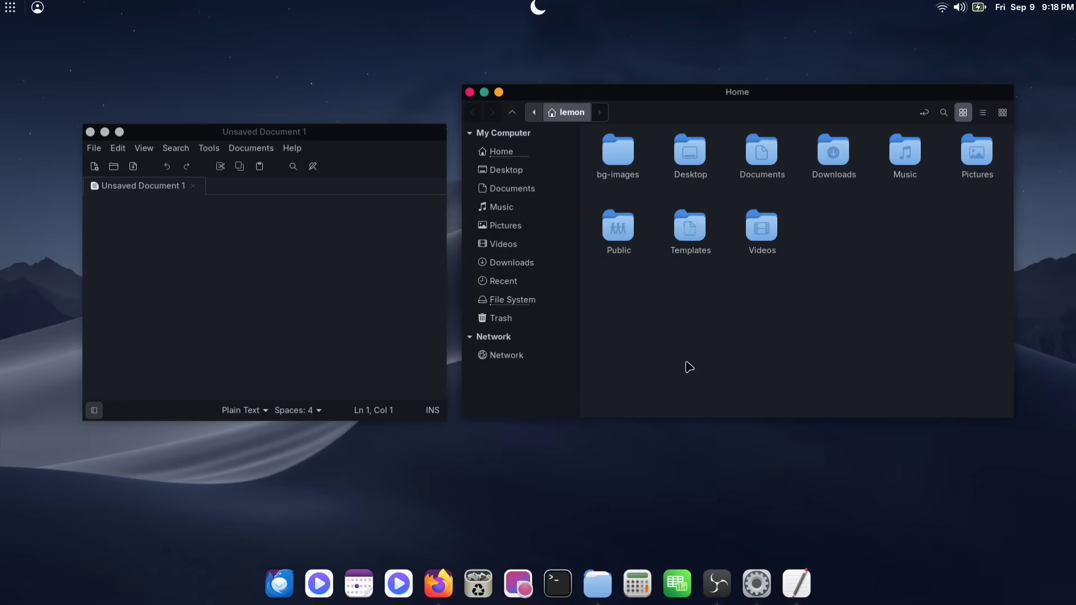
{"action": "left_click_drag", "start_coordinate": [653, 92], "coordinate": [672, 75]}
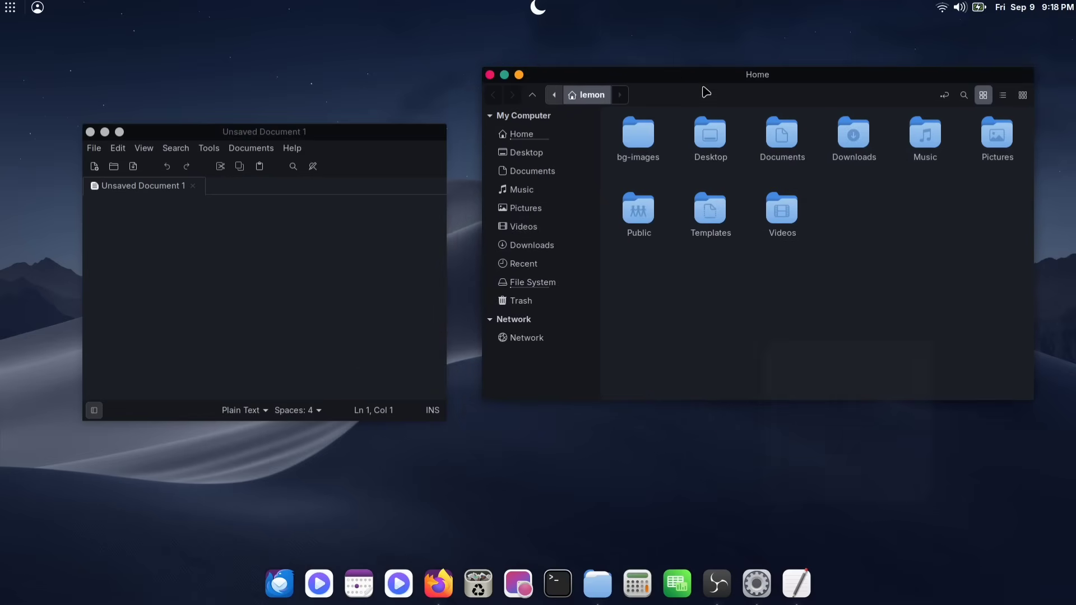
- Turn off the text editor's Statusbar and Menubar from its View menu
{"action": "key", "text": "alt"}
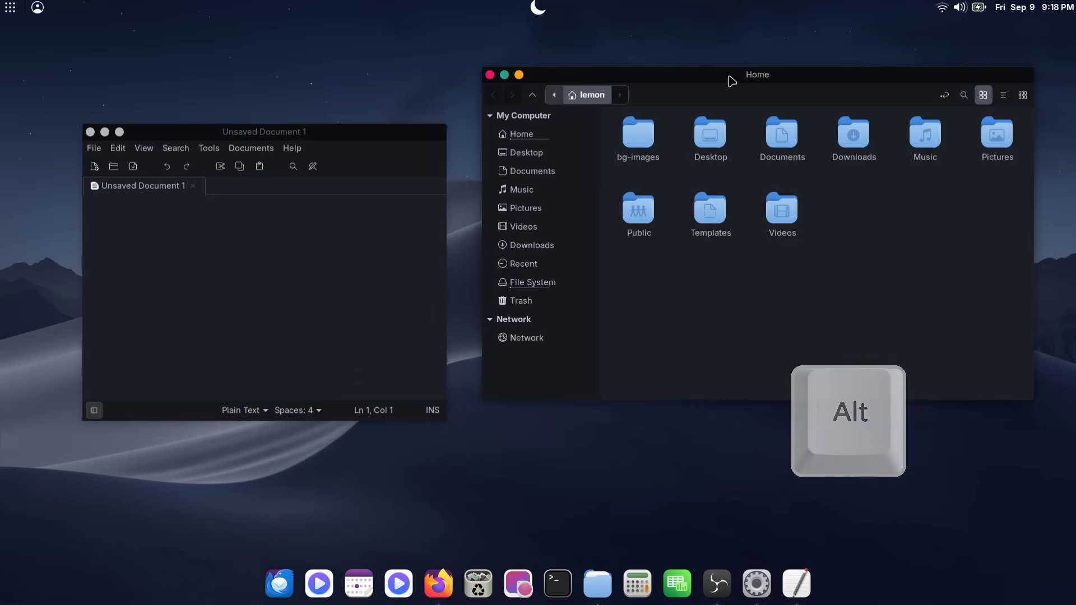
{"action": "left_click", "coordinate": [133, 378]}
{"action": "key", "text": "alt+v"}
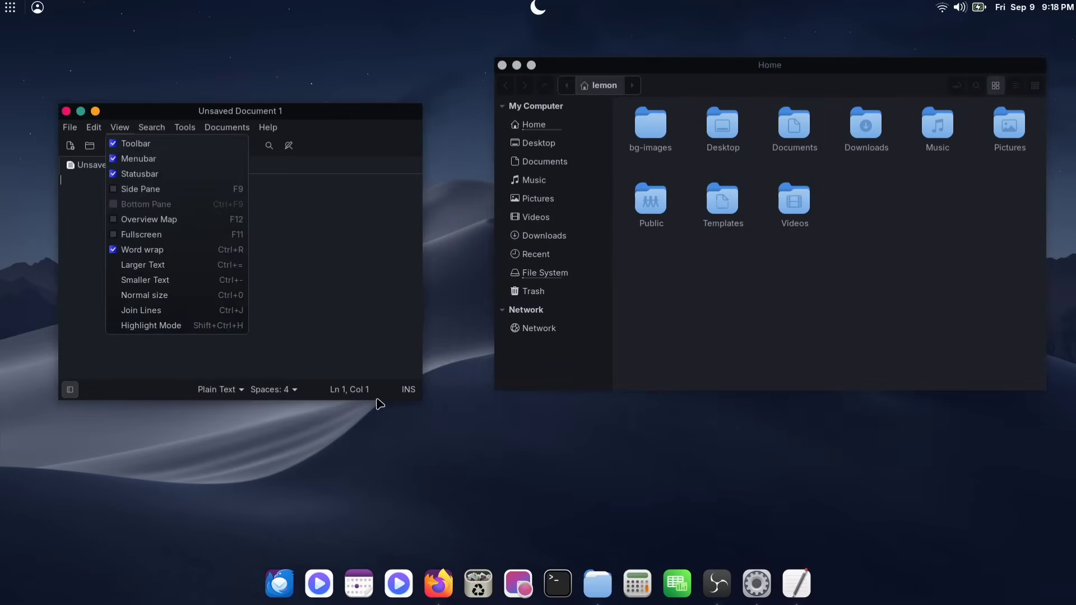
{"action": "left_click", "coordinate": [115, 177]}
{"action": "left_click", "coordinate": [115, 130]}
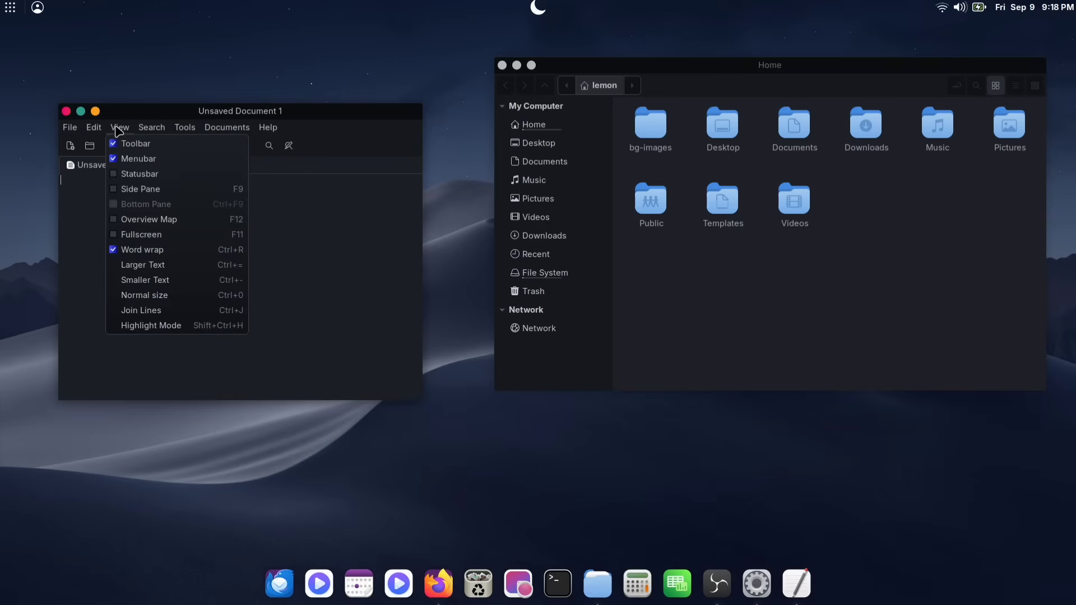
{"action": "left_click", "coordinate": [115, 159]}
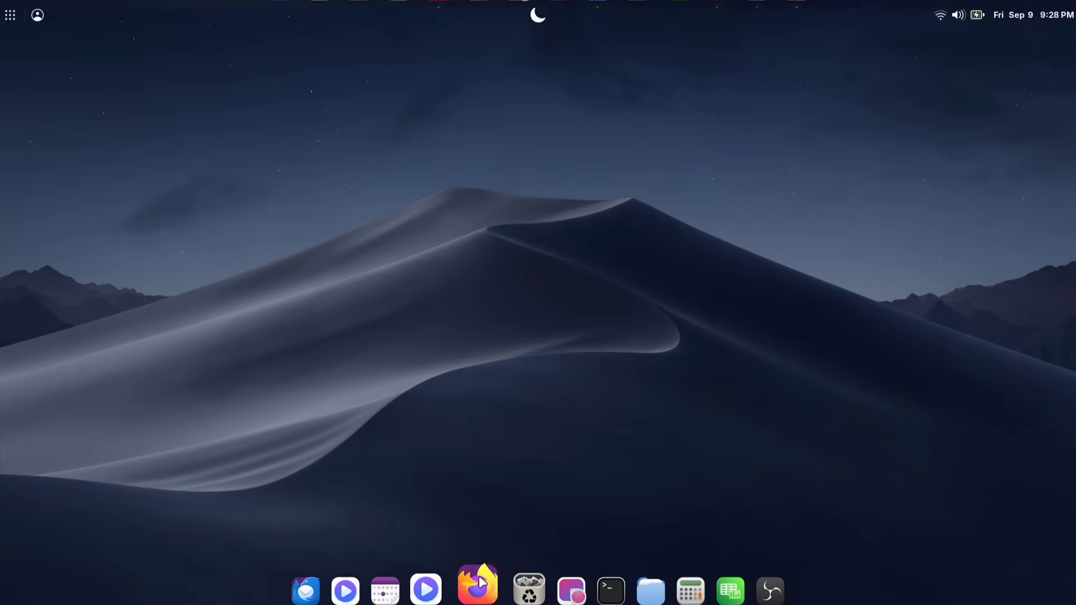
- Launch Firefox and uncheck Title Bar in Customize Toolbar
{"action": "left_click", "coordinate": [479, 570]}
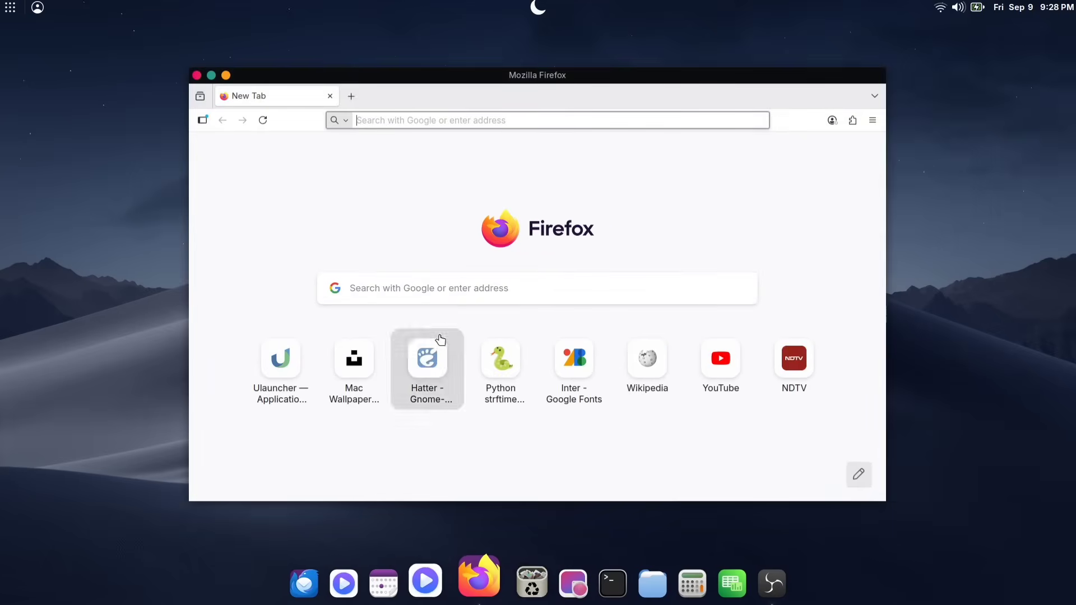
{"action": "mouse_move", "coordinate": [406, 86]}
{"action": "left_mouse_down"}
{"action": "mouse_move", "coordinate": [350, 74]}
{"action": "mouse_move", "coordinate": [404, 82]}
{"action": "left_mouse_up"}
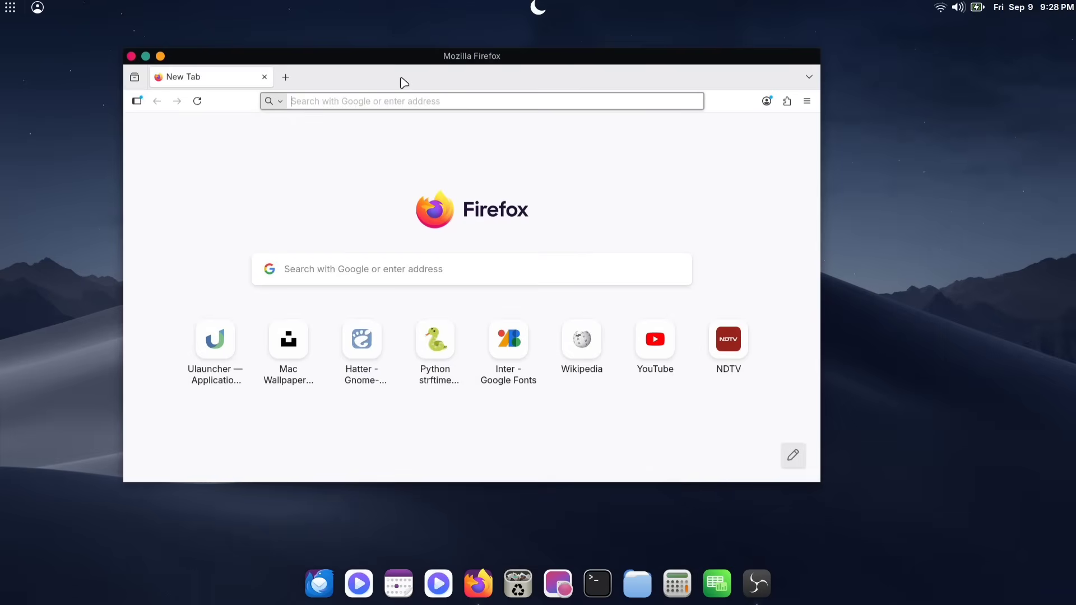
{"action": "right_click", "coordinate": [390, 78]}
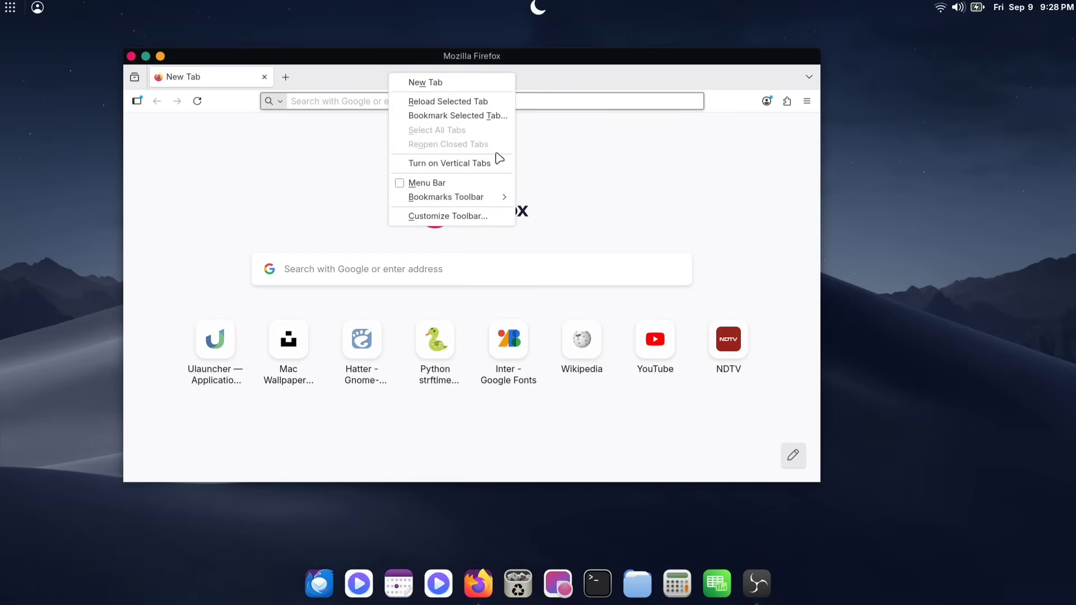
{"action": "left_click", "coordinate": [465, 218]}
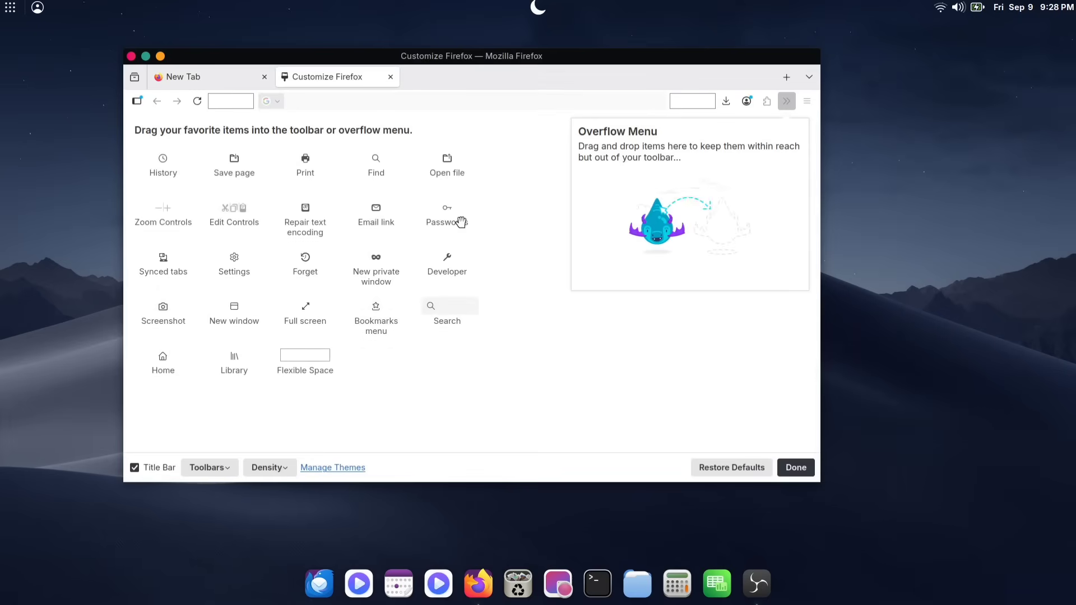
{"action": "left_click", "coordinate": [135, 468]}
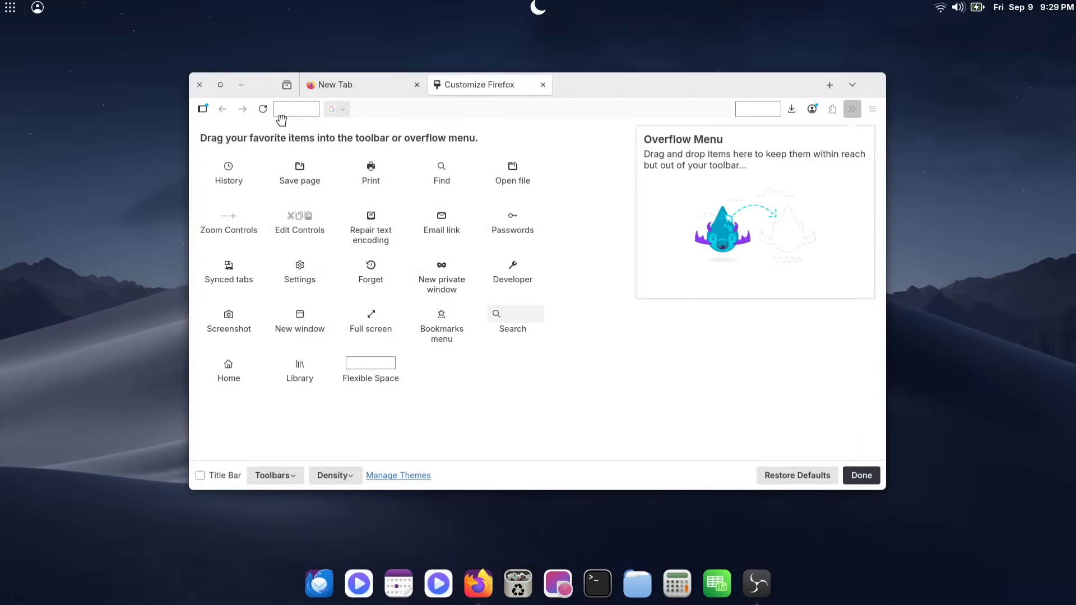
{"action": "left_click_drag", "start_coordinate": [610, 91], "coordinate": [544, 90]}
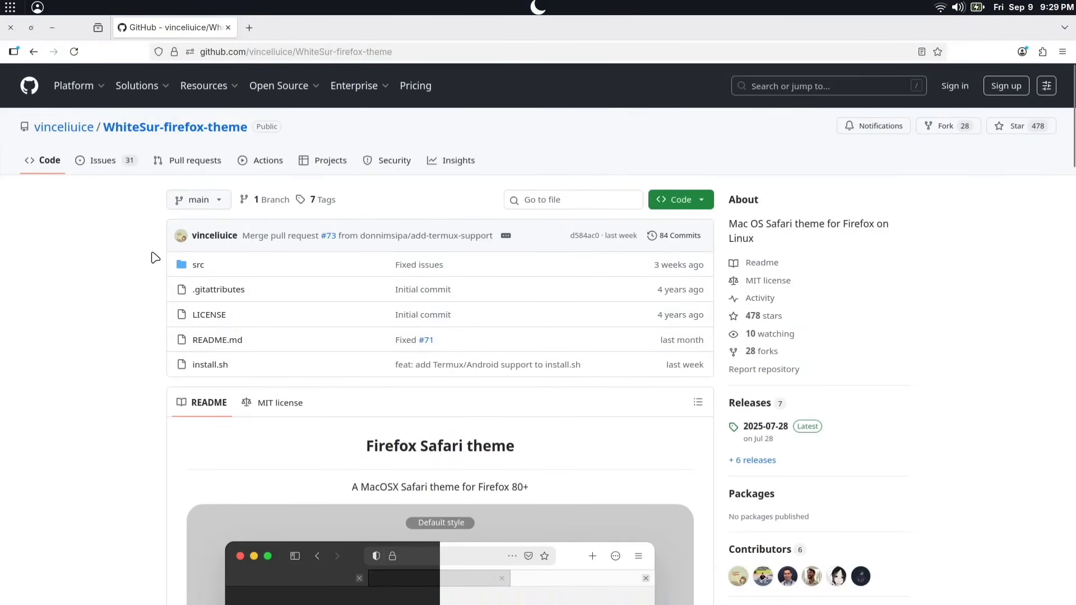
- Scroll through the WhiteSur-firefox-theme README, then open the green Code download options
{"action": "scroll", "coordinate": [155, 258], "scroll_direction": "down", "scroll_amount": 5}
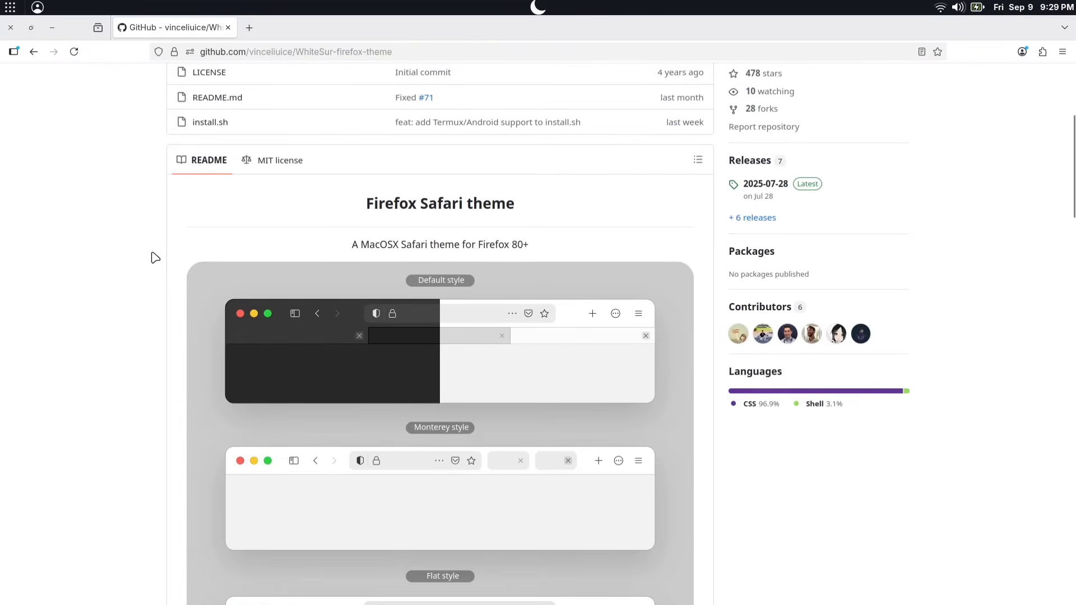
{"action": "scroll", "coordinate": [326, 311], "scroll_direction": "down", "scroll_amount": 2}
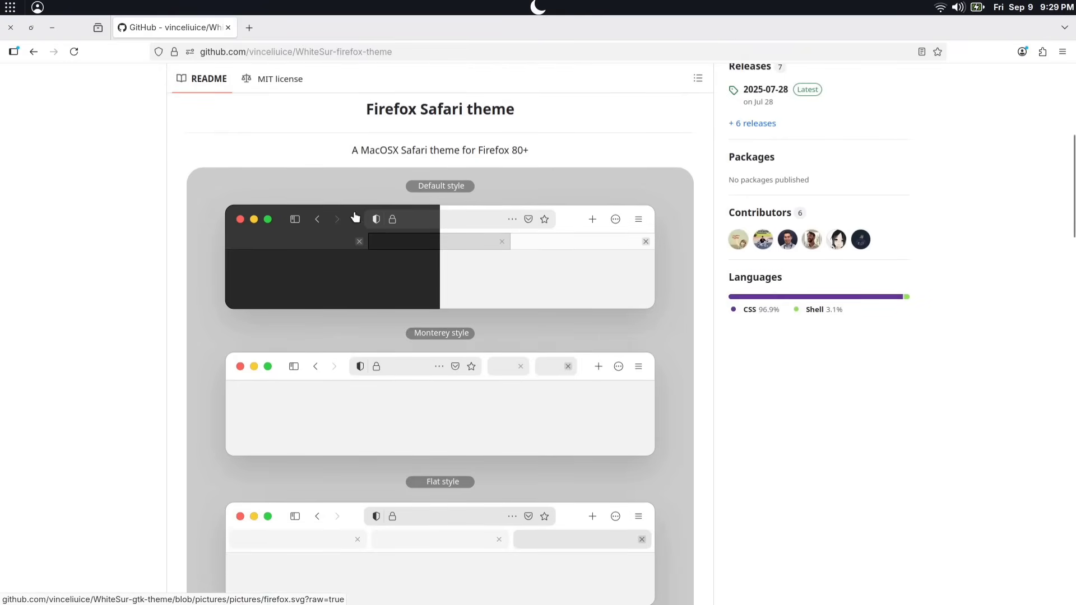
{"action": "scroll", "coordinate": [381, 401], "scroll_direction": "down", "scroll_amount": 3}
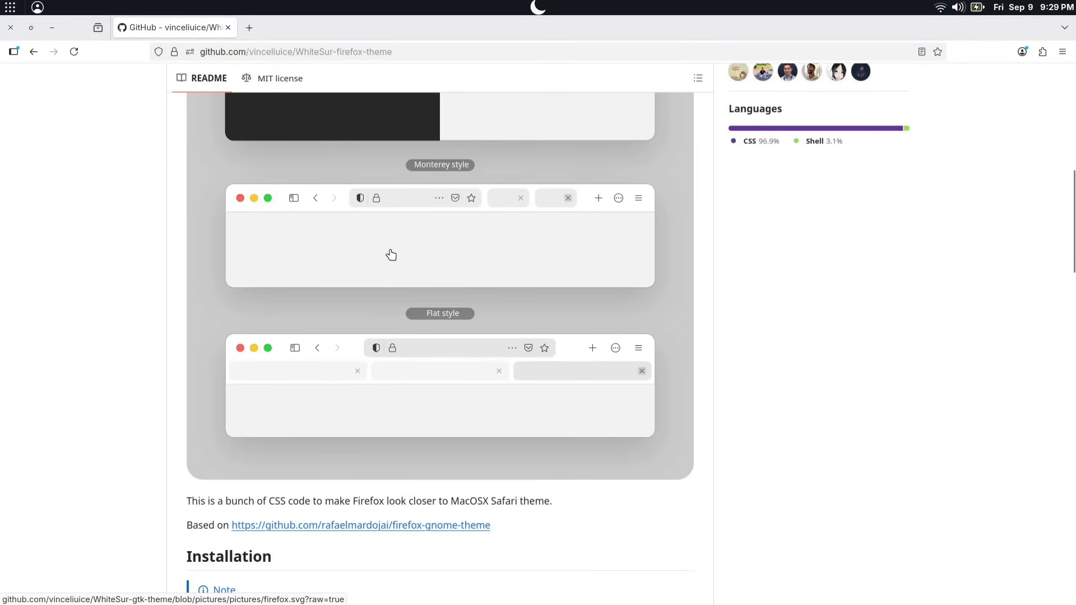
{"action": "scroll", "coordinate": [391, 255], "scroll_direction": "up", "scroll_amount": 10}
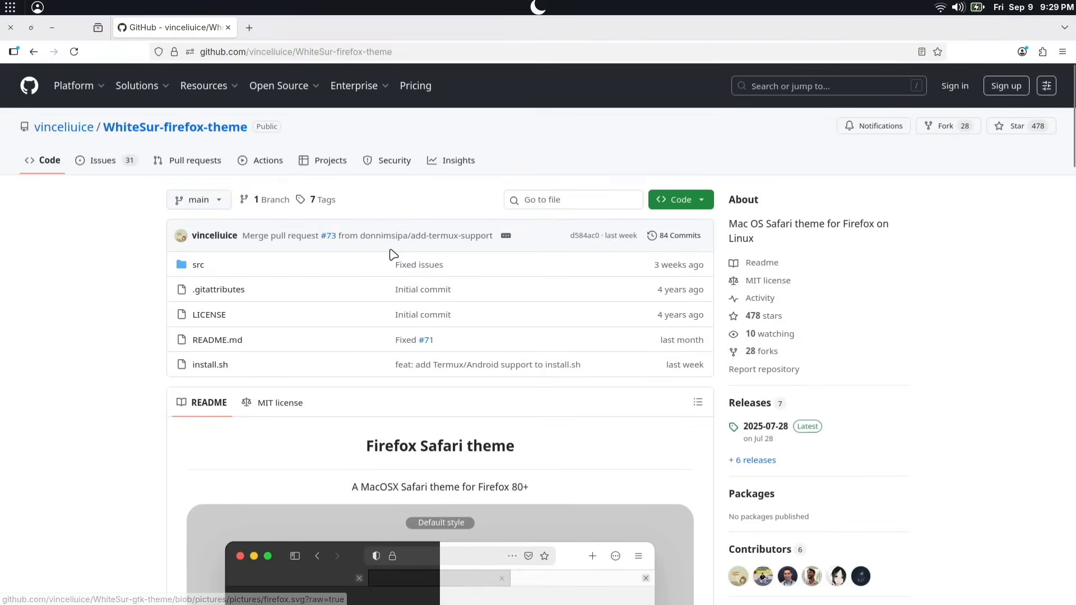
{"action": "left_click", "coordinate": [694, 202]}
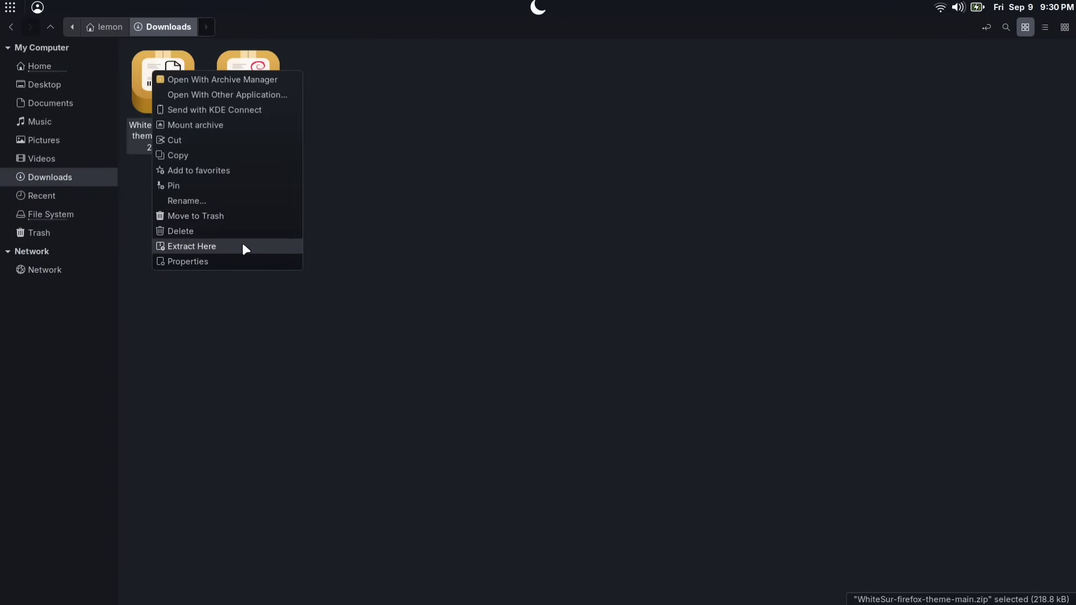
- Extract the theme ZIP, open WhiteSur-firefox-theme-main, and run ./install.sh in a terminal there
{"action": "left_click", "coordinate": [242, 246]}
{"action": "double_click", "coordinate": [165, 131]}
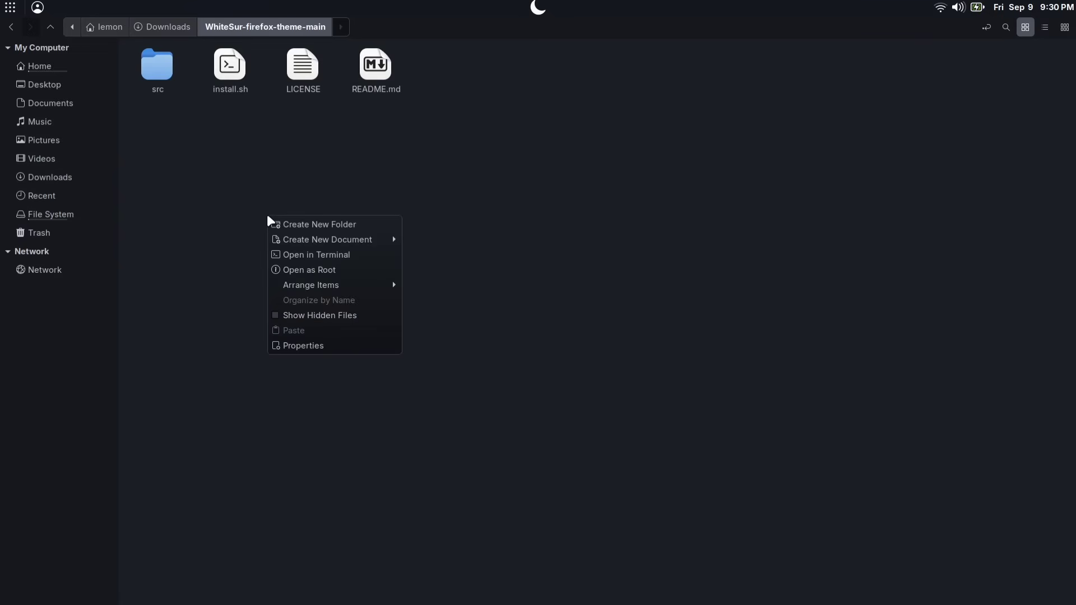
{"action": "left_click", "coordinate": [359, 256]}
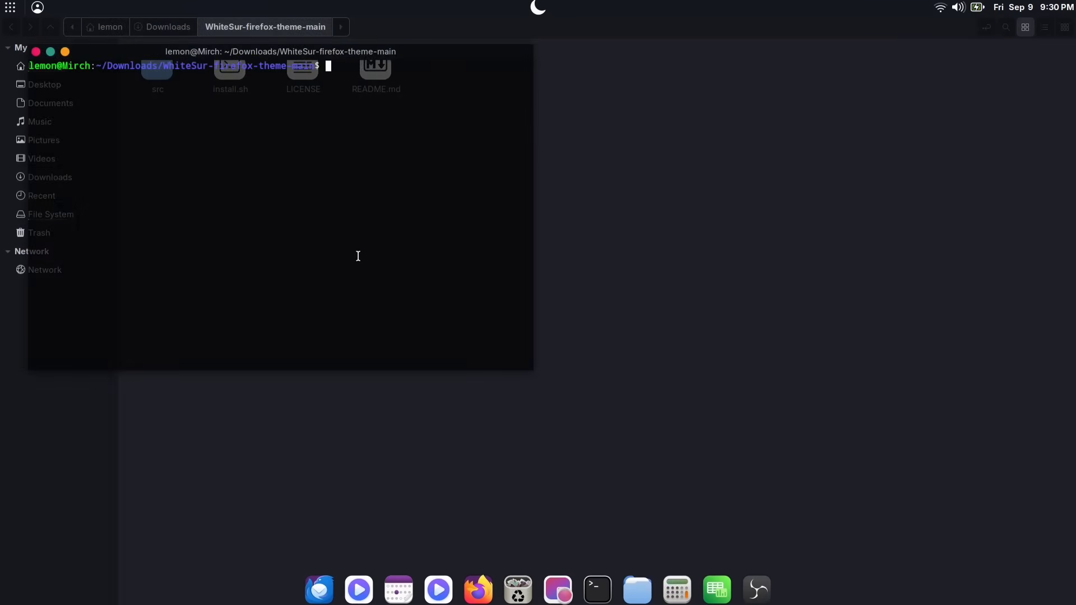
{"action": "type", "text": "./"}
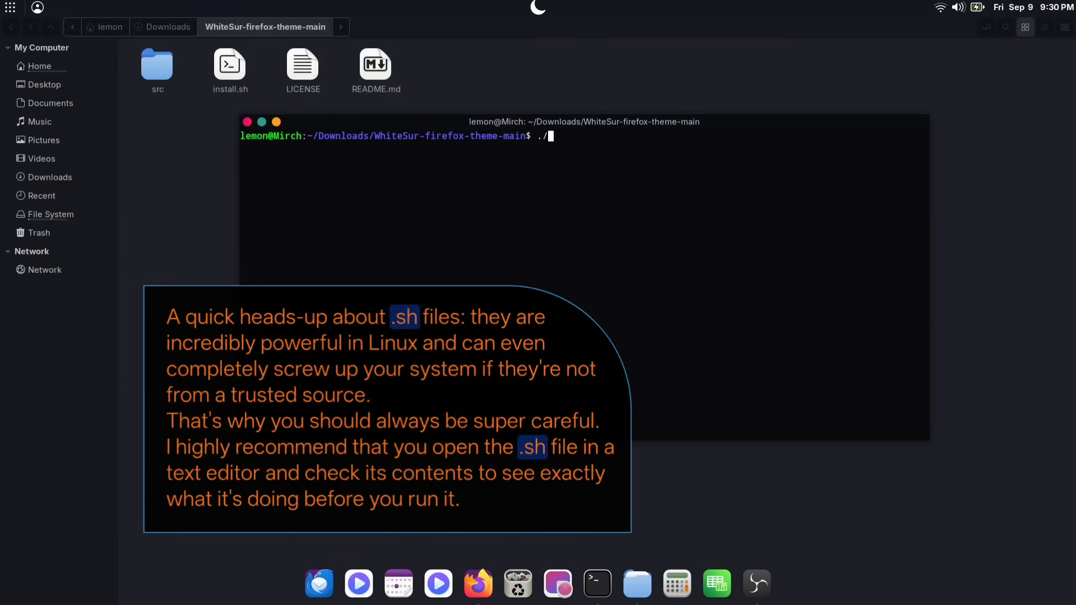
{"action": "type", "text": "install.sh"}
{"action": "key", "text": "Return"}
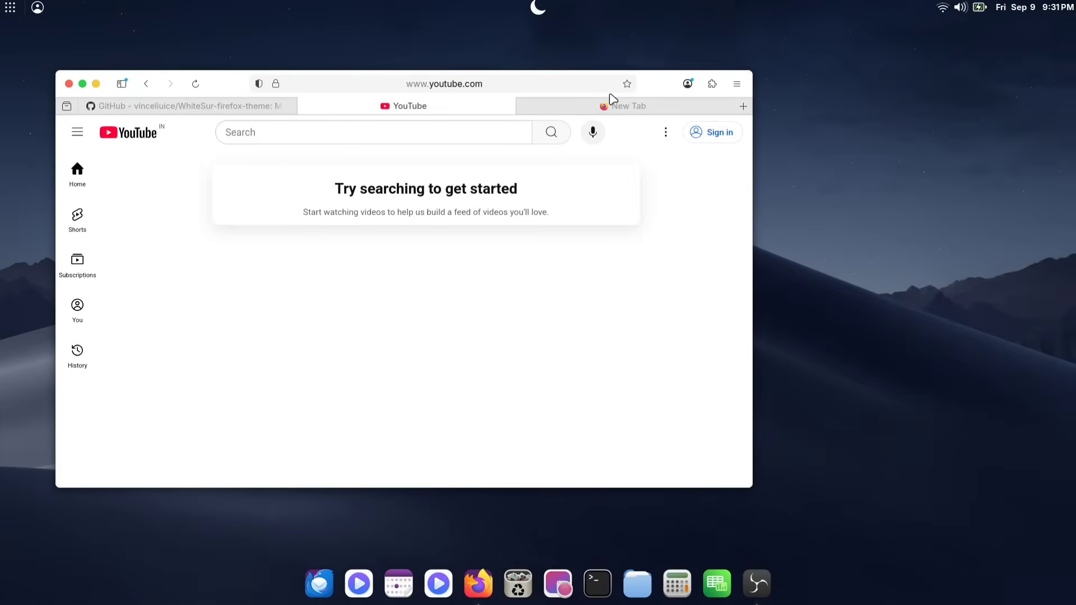
- Open a second new tab in Firefox and toggle system Dark Mode off and back on
{"action": "left_click", "coordinate": [612, 107]}
{"action": "left_click", "coordinate": [743, 110]}
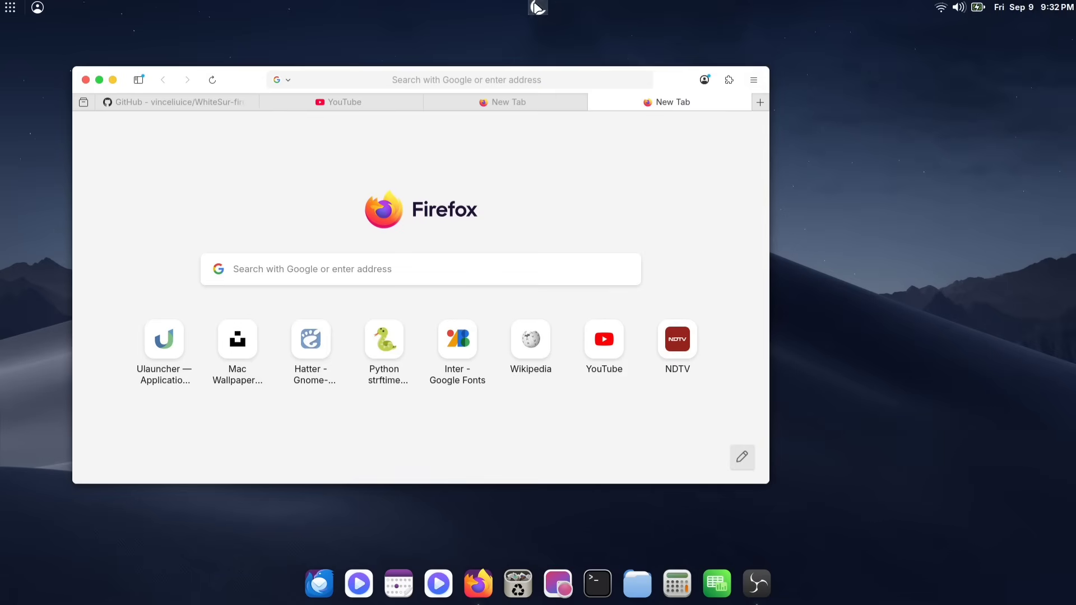
{"action": "left_click", "coordinate": [538, 7]}
{"action": "left_click", "coordinate": [568, 33]}
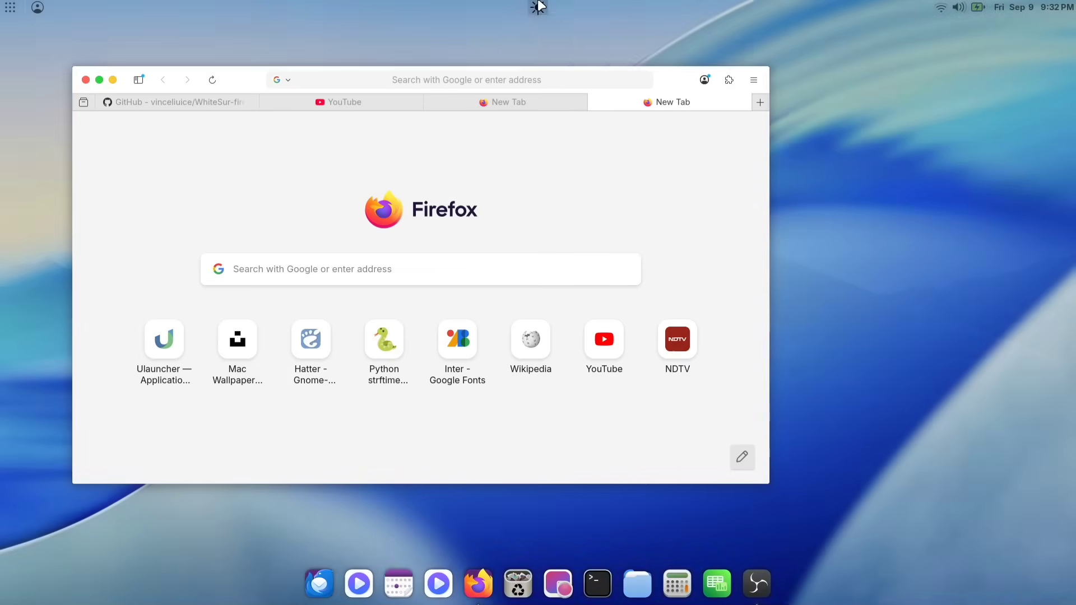
{"action": "left_click", "coordinate": [539, 6]}
{"action": "left_click", "coordinate": [565, 34]}
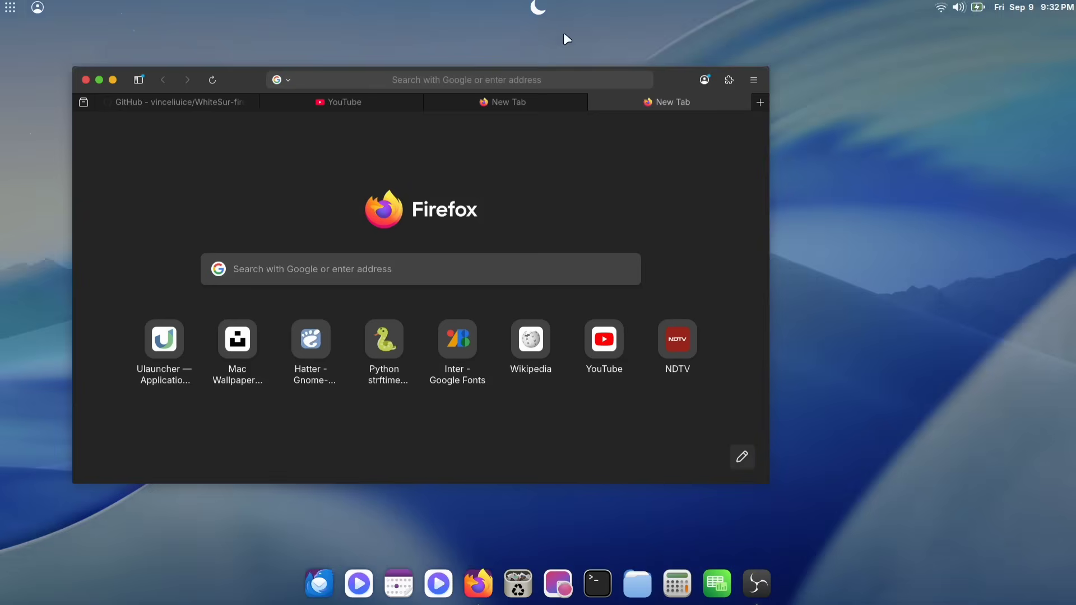